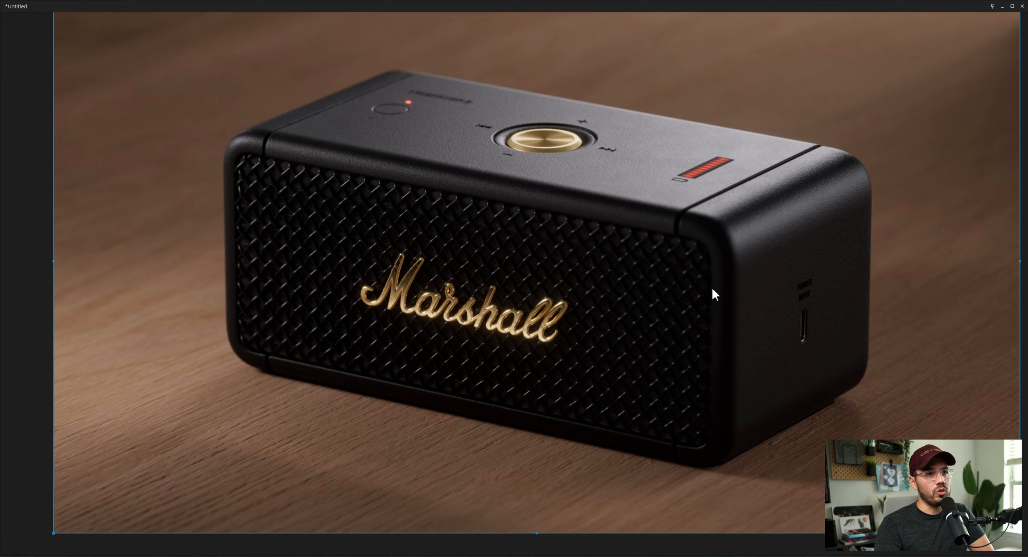
# - Examine the board of Marshall speaker reference renders, including the red, gold button and logo shots, and look closely at the gold rings shot
pyautogui.scroll(-5, 712, 288)
pyautogui.moveTo(679, 286); pyautogui.dragTo(576, 398, button='middle')
pyautogui.scroll(3, 482, 230)
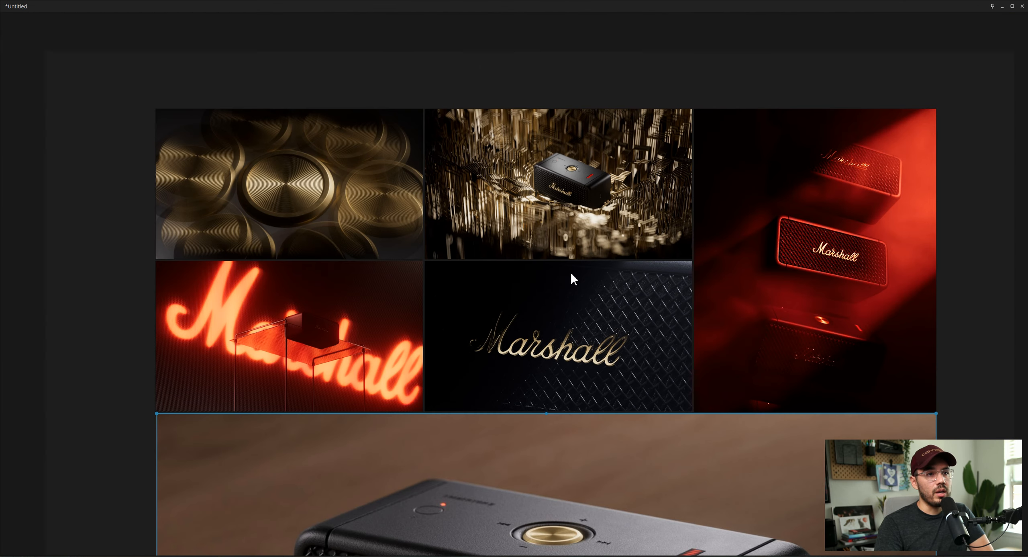
pyautogui.scroll(2, 573, 277)
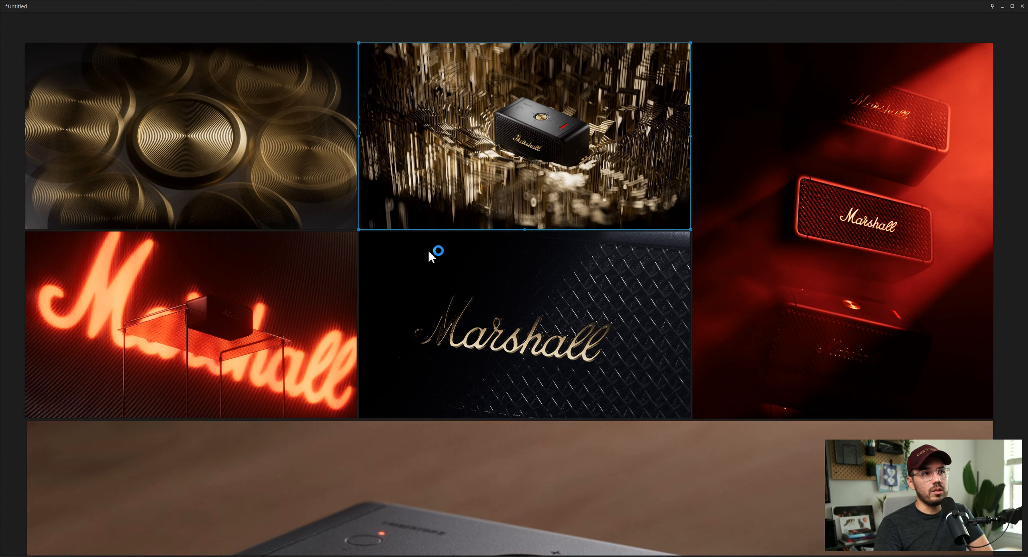
pyautogui.click(207, 355)
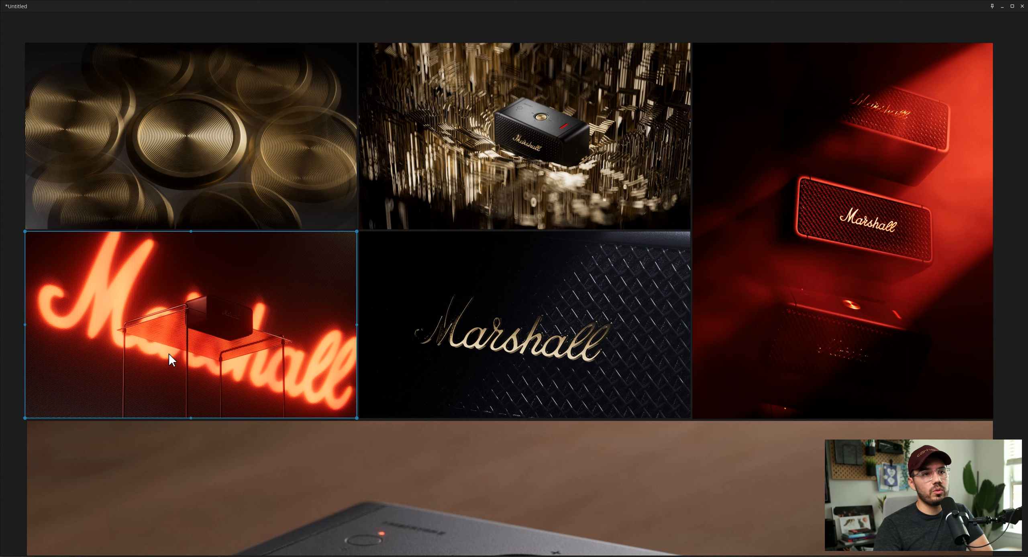
pyautogui.click(871, 290)
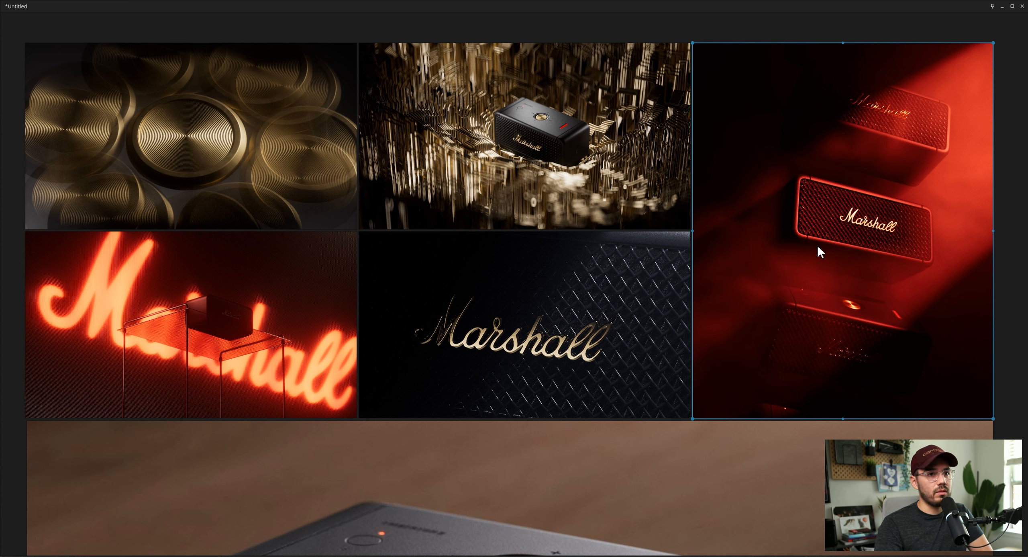
pyautogui.click(151, 214)
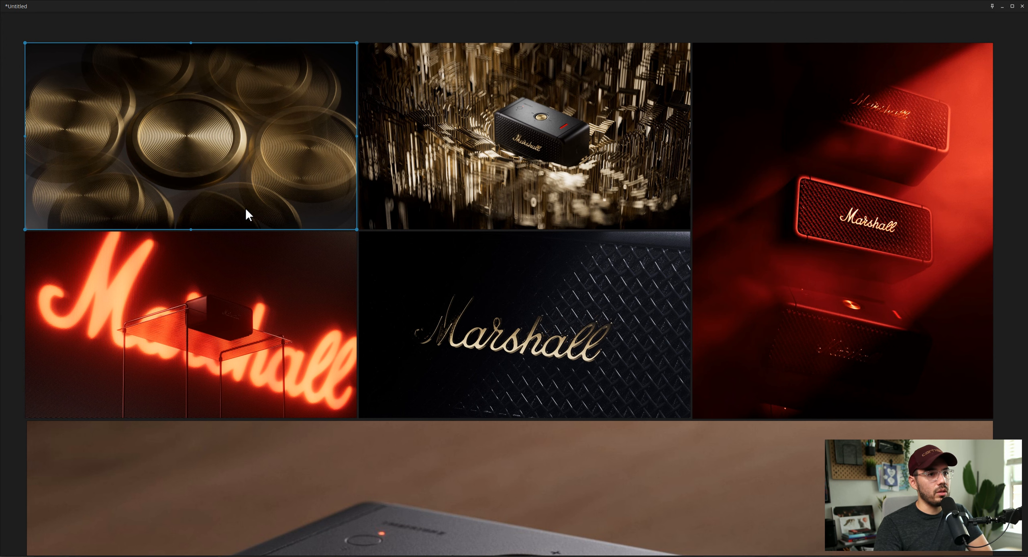
pyautogui.moveTo(246, 207); pyautogui.dragTo(238, 186, button='middle')
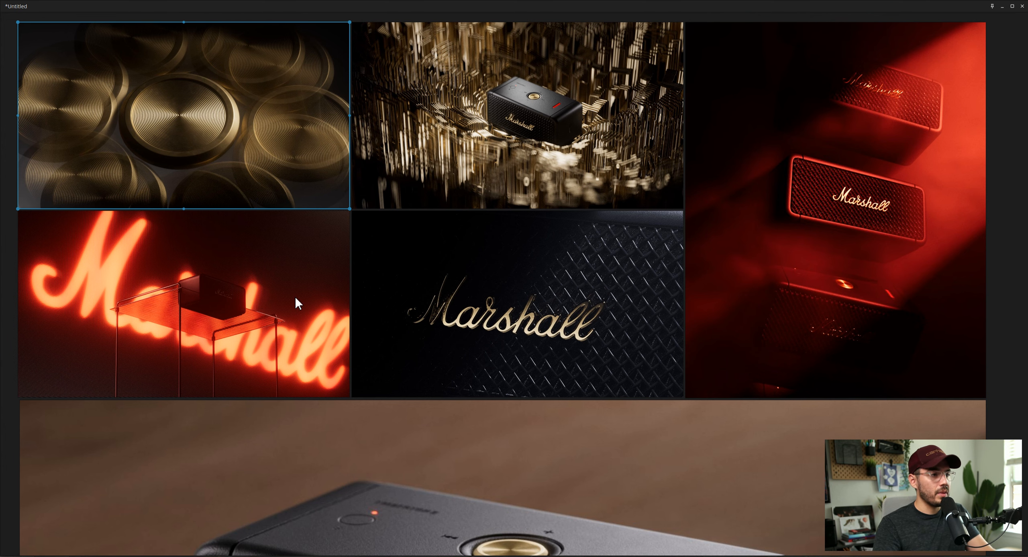
pyautogui.doubleClick(521, 129)
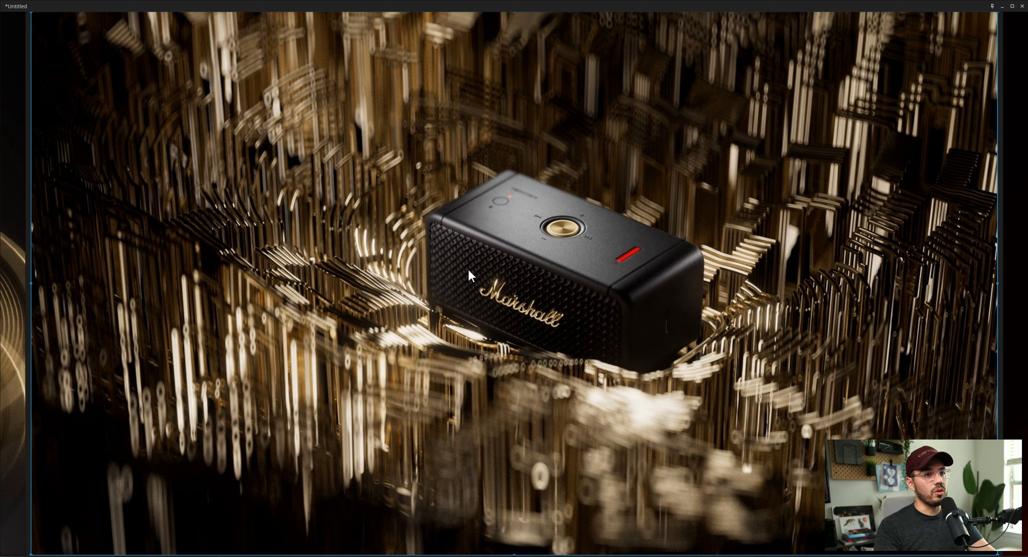
pyautogui.scroll(-2, 471, 248)
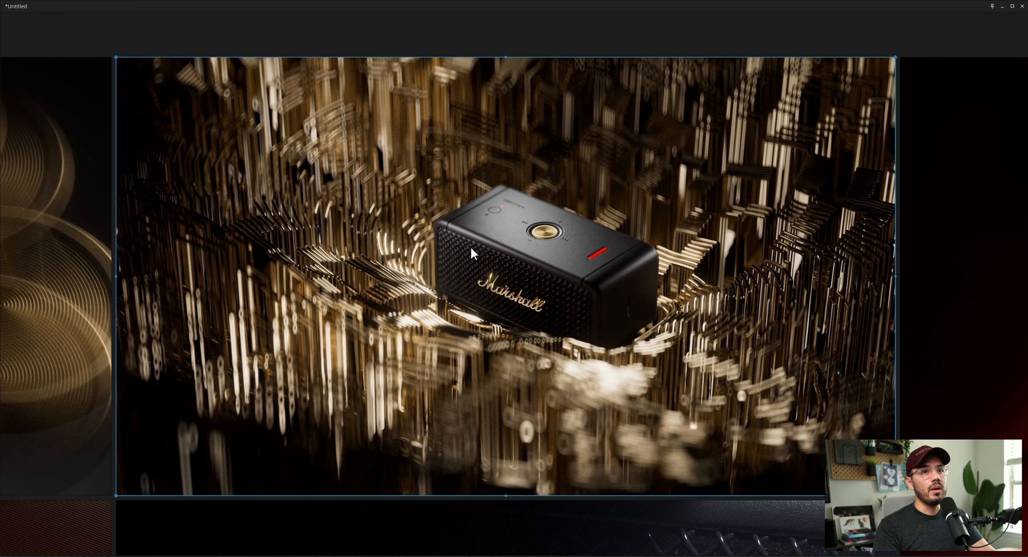
# - Switch to Cinema 4D and bring up the Patreon_Marshall_Collab_GoldRingsShot_v002-DEMO scene
pyautogui.click(1003, 7)
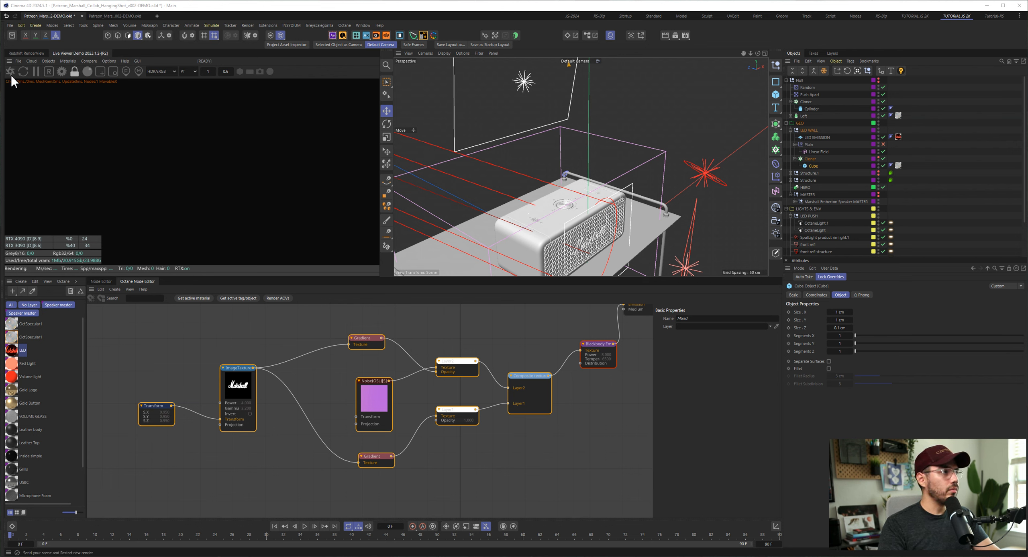
pyautogui.click(115, 16)
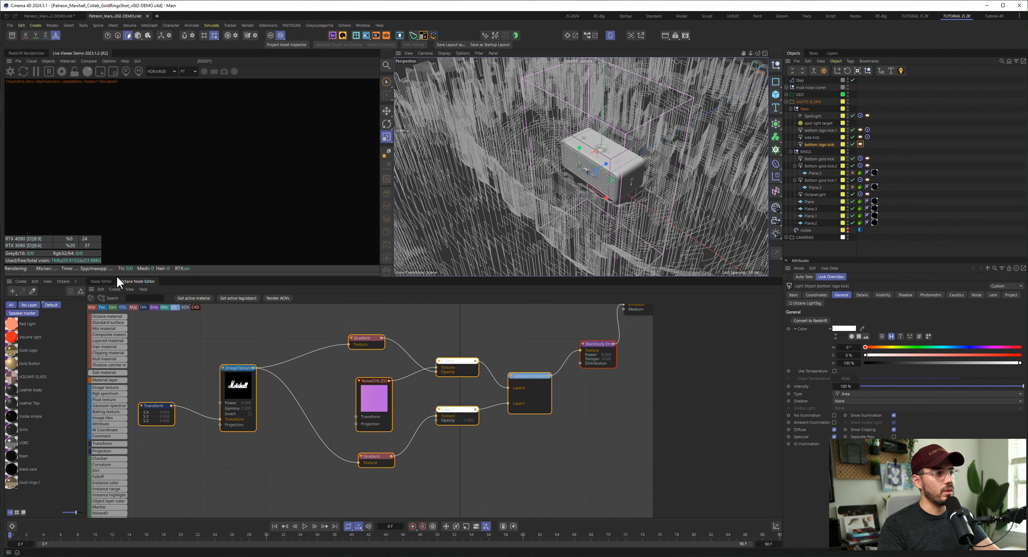
# - Enlarge the 3D viewport by collapsing the Live Viewer, the material manager and the Octane node editor
pyautogui.moveTo(233, 277); pyautogui.dragTo(228, 454)
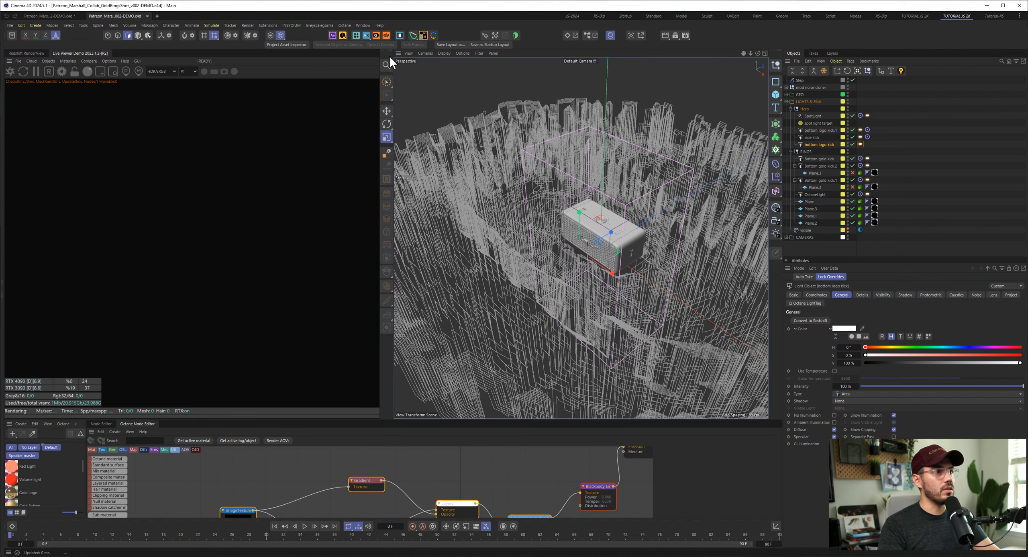
pyautogui.moveTo(388, 56); pyautogui.dragTo(249, 56)
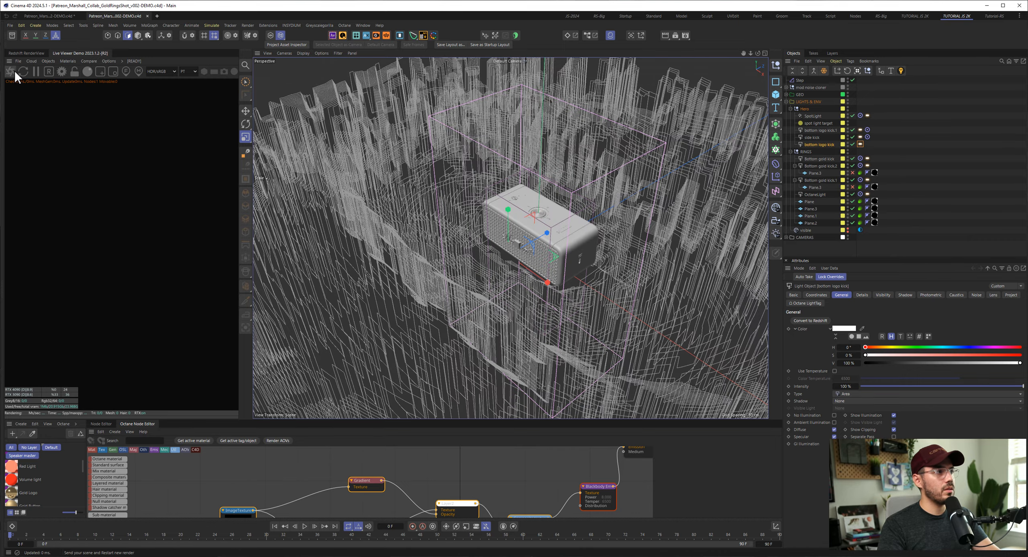
pyautogui.keyDown('ctrl'); pyautogui.click(9, 61); pyautogui.keyUp('ctrl')
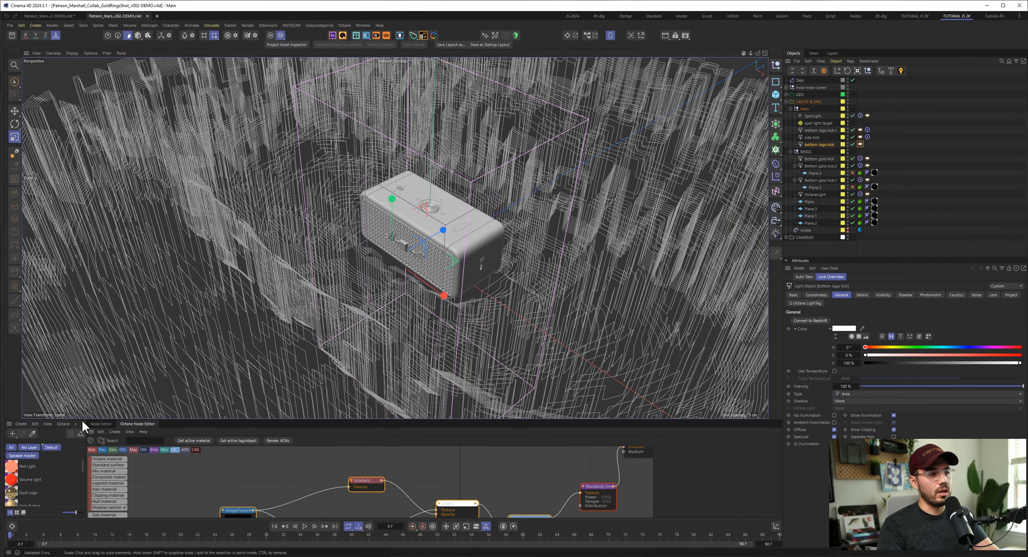
pyautogui.keyDown('ctrl'); pyautogui.click(9, 424); pyautogui.keyUp('ctrl')
pyautogui.keyDown('ctrl'); pyautogui.click(10, 431); pyautogui.keyUp('ctrl')
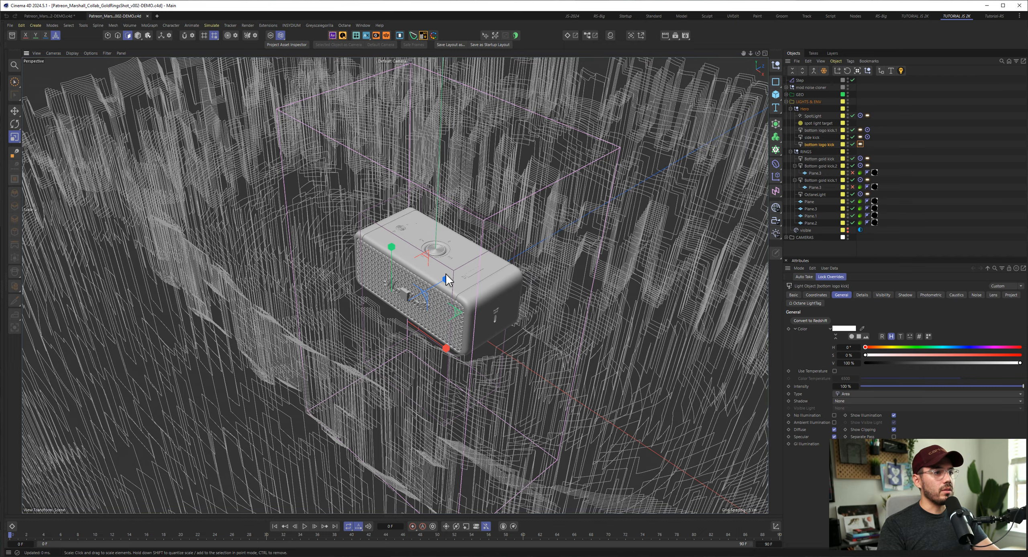
# - Look into the GEO group, fold its speaker master hierarchy, and expand the noise cloner group
pyautogui.scroll(-6, 447, 279)
pyautogui.keyDown('alt'); pyautogui.moveTo(457, 285); pyautogui.dragTo(405, 296); pyautogui.keyUp('alt')
pyautogui.click(787, 95)
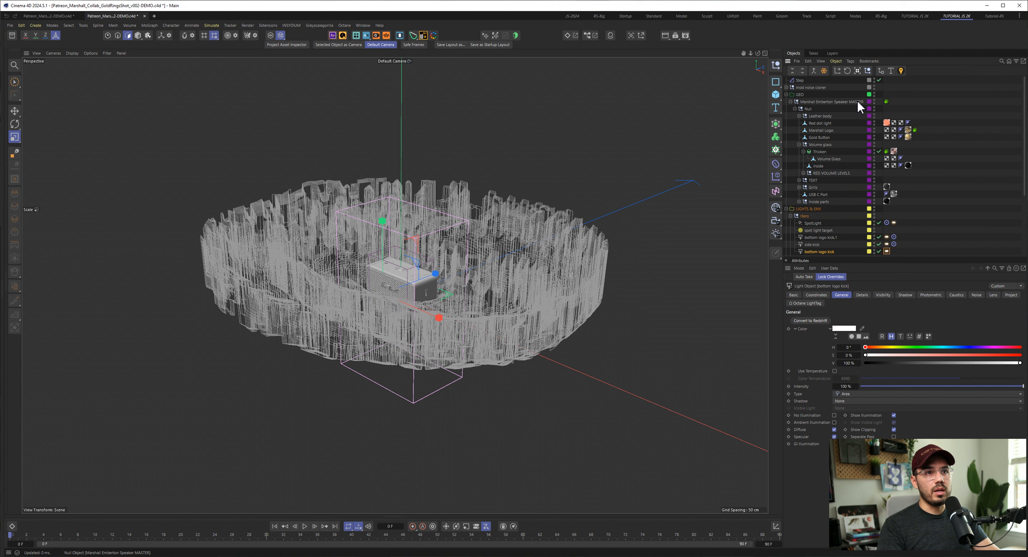
pyautogui.click(790, 102)
pyautogui.click(787, 87)
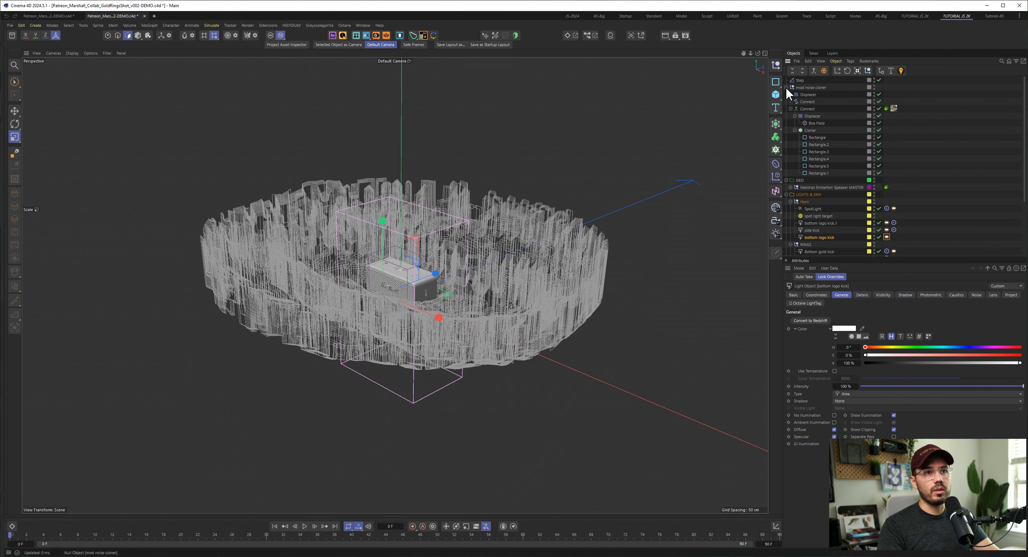
# - Inspect the Hair settings in the Octane object tag on the Connect generator that holds the Cloner
pyautogui.click(810, 109)
pyautogui.click(886, 108)
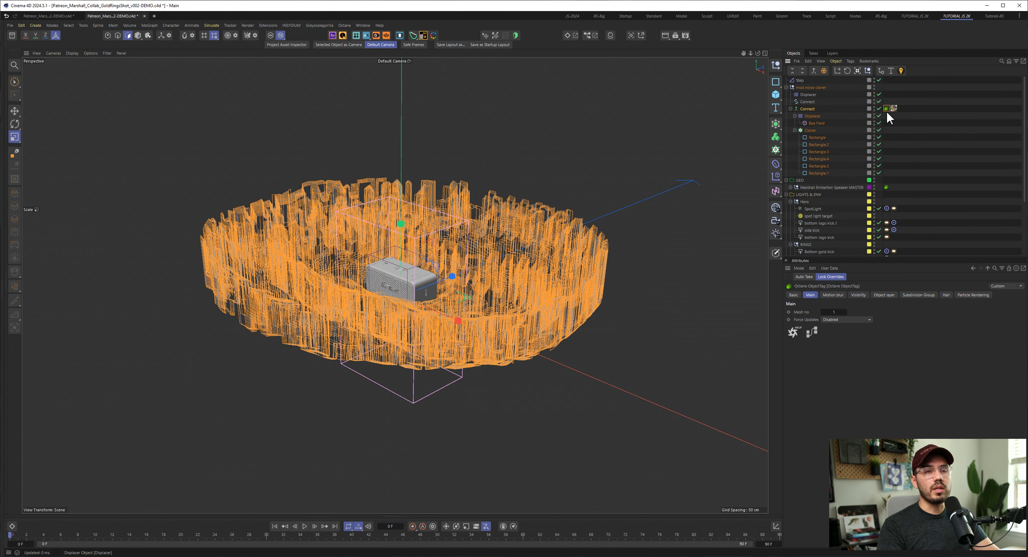
pyautogui.click(946, 296)
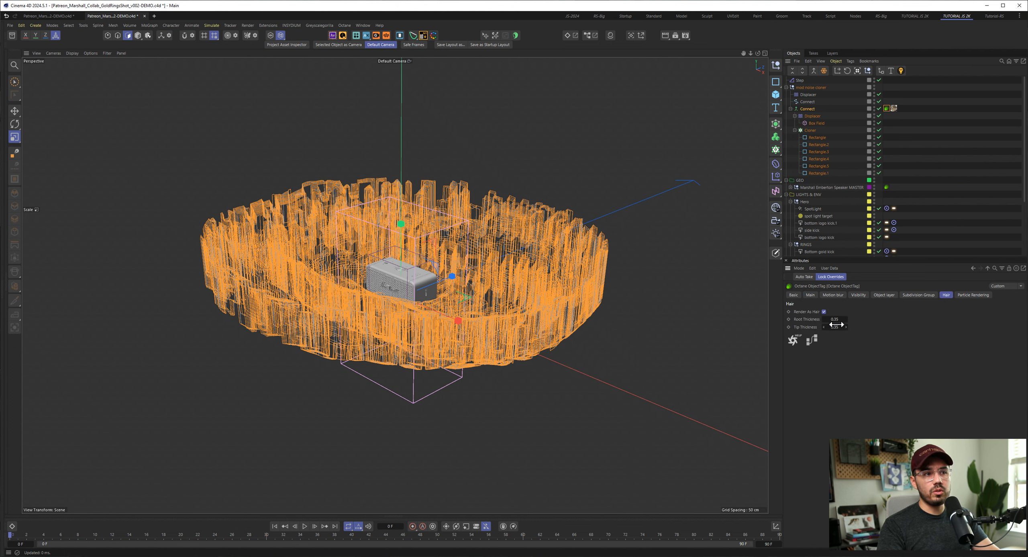
# - Disable the Connect spline object and place the Step effector inside the noise cloner group
pyautogui.click(879, 101)
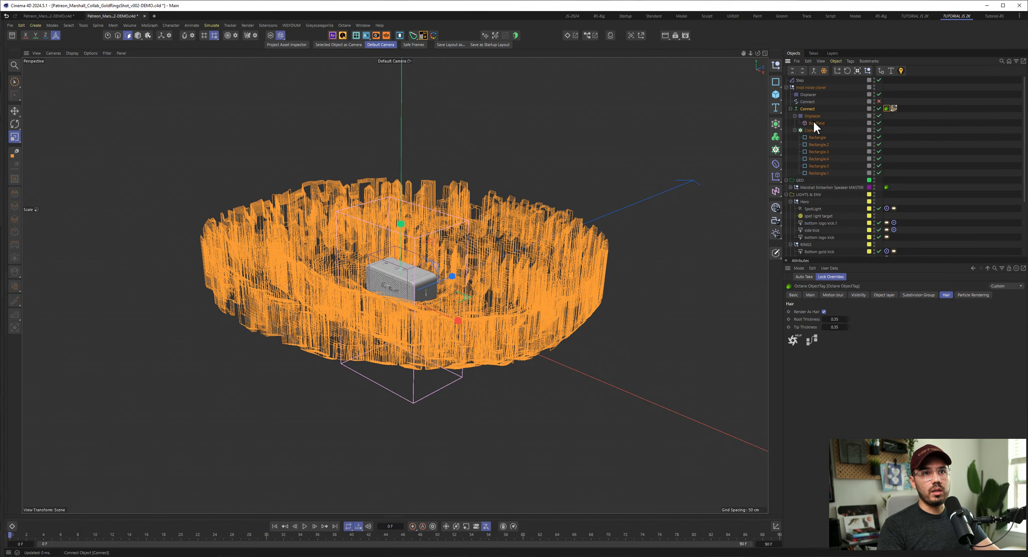
pyautogui.scroll(8, 519, 271)
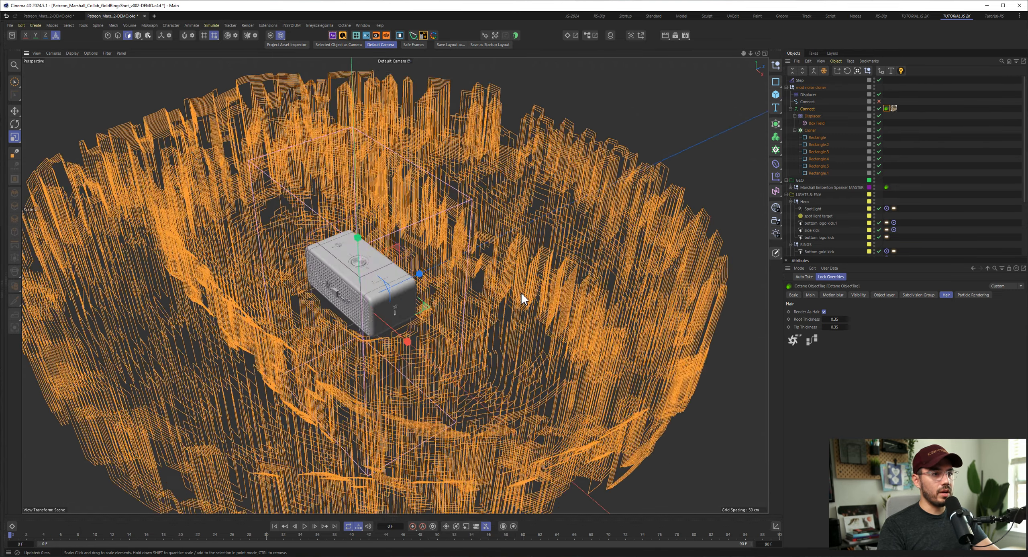
pyautogui.scroll(-2, 521, 291)
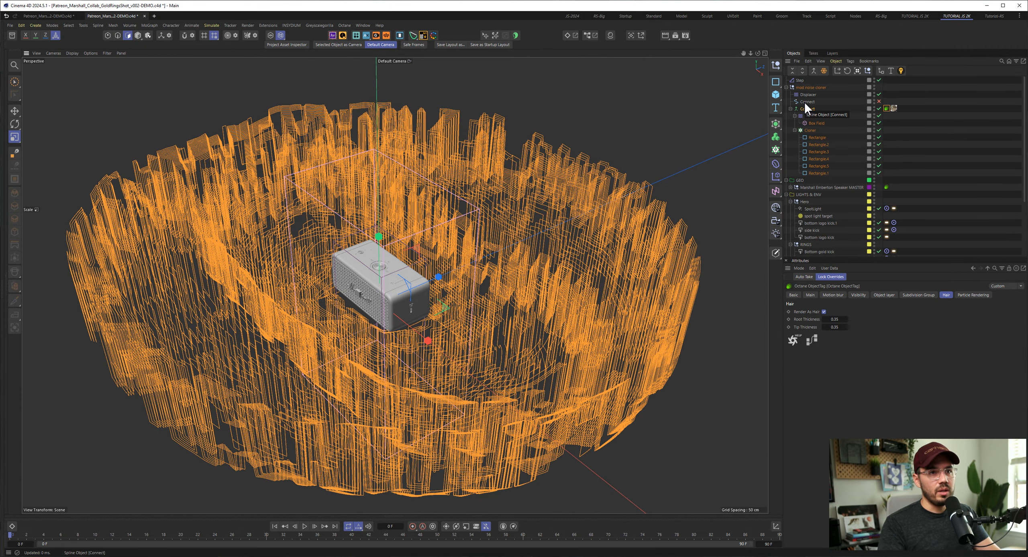
pyautogui.moveTo(807, 95); pyautogui.dragTo(805, 96)
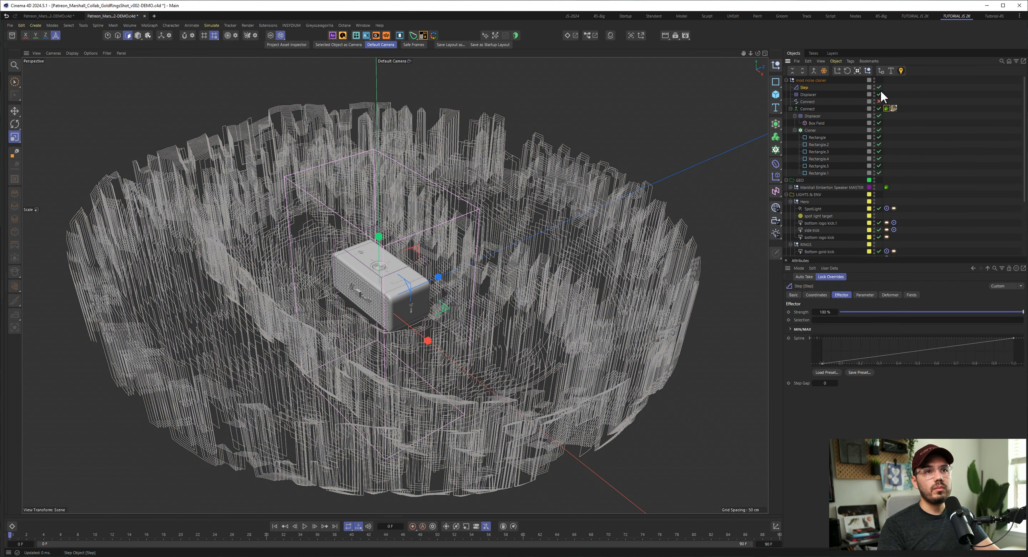
# - Disable the Displacer inside the Connect generator, the Step effector and the Cloner
pyautogui.click(879, 116)
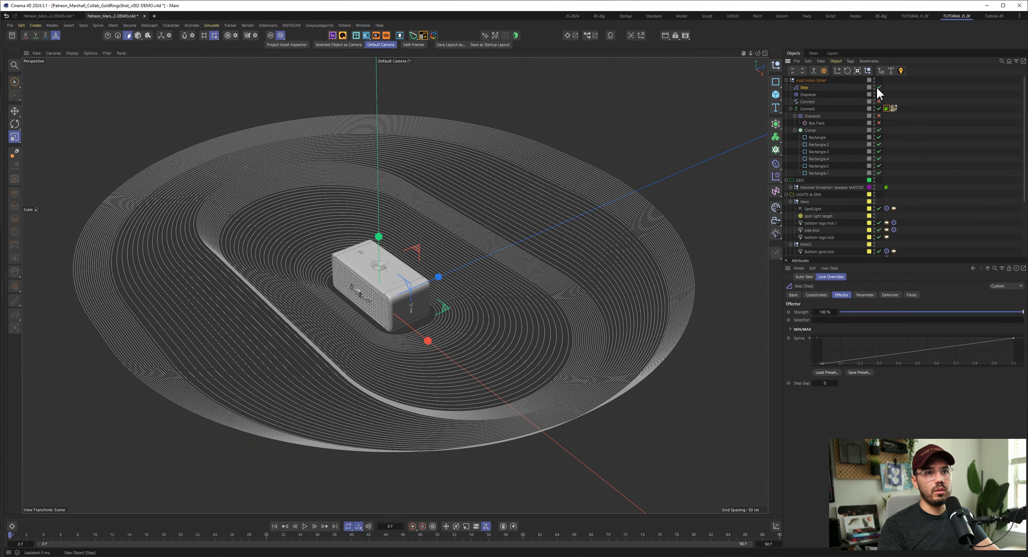
pyautogui.click(878, 87)
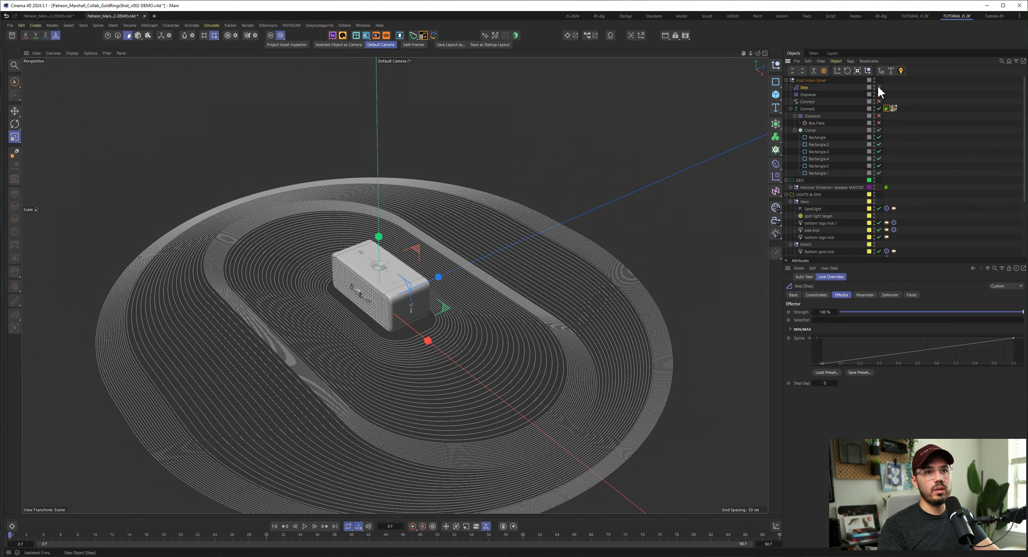
pyautogui.click(879, 130)
# - Select all six Rectangle splines under the Cloner and inspect them around the speaker
pyautogui.click(820, 138)
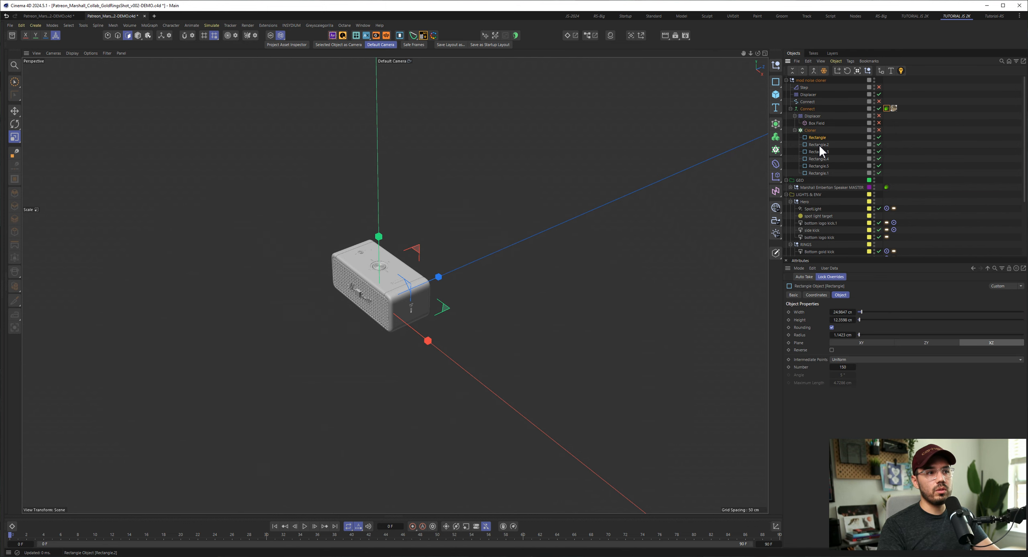
pyautogui.keyDown('shift'); pyautogui.click(819, 173); pyautogui.keyUp('shift')
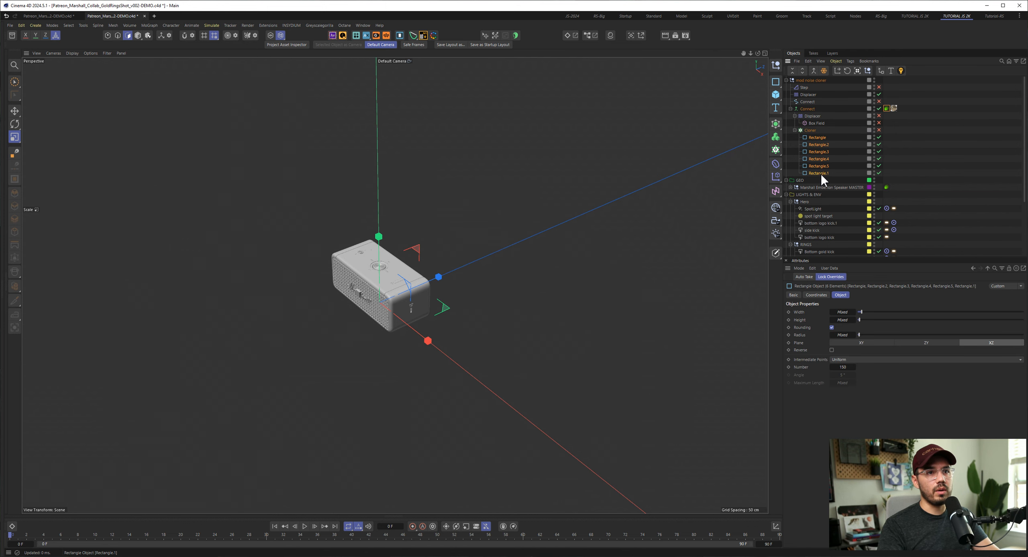
pyautogui.scroll(-5, 588, 276)
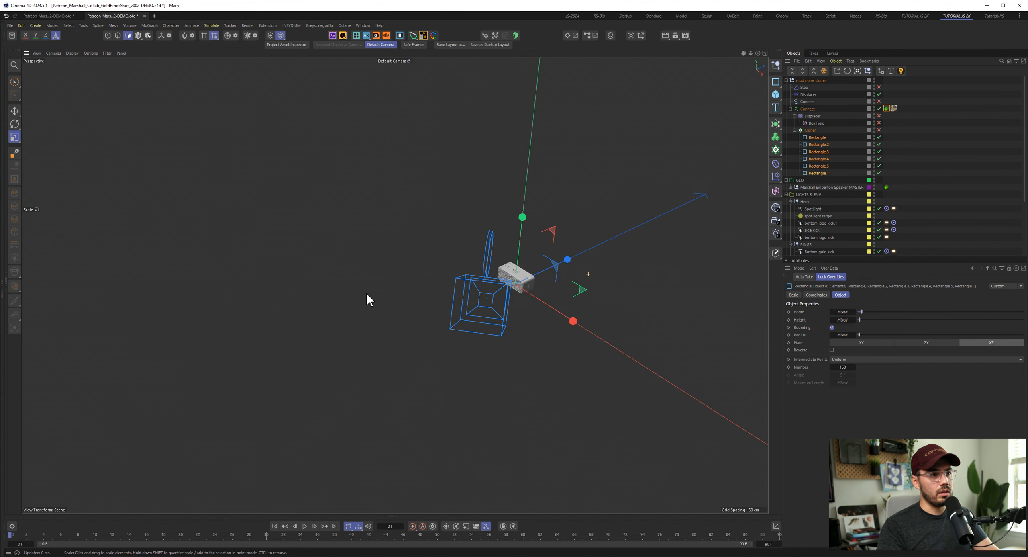
pyautogui.scroll(4, 557, 288)
pyautogui.moveTo(508, 270)
pyautogui.keyDown('alt'); pyautogui.mouseDown()
pyautogui.moveTo(518, 290)
pyautogui.moveTo(495, 280)
pyautogui.mouseUp(); pyautogui.keyUp('alt')
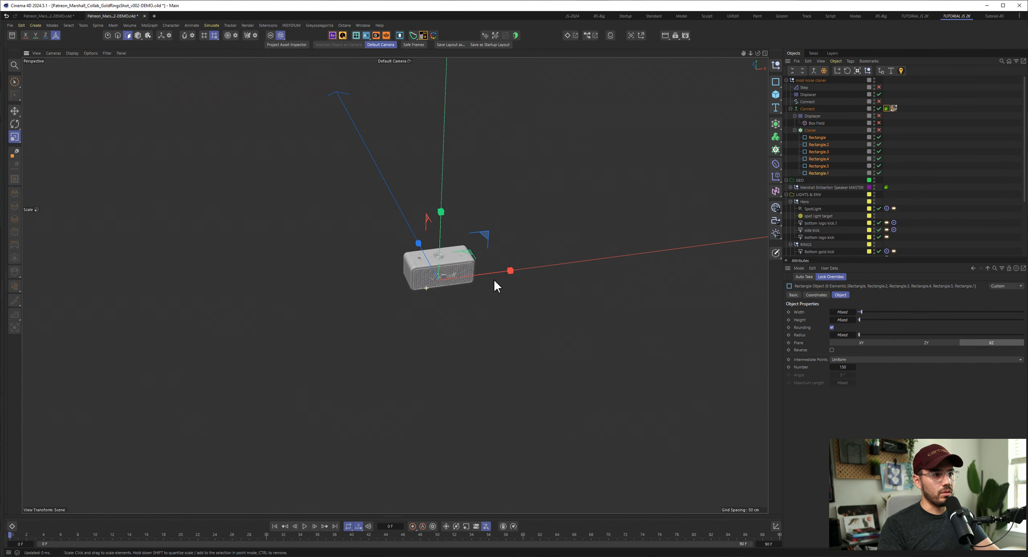
pyautogui.scroll(2, 494, 279)
# - Select the first Rectangle spline with the Move tool active and check the viewport's display filters
pyautogui.click(817, 138)
pyautogui.press('e')
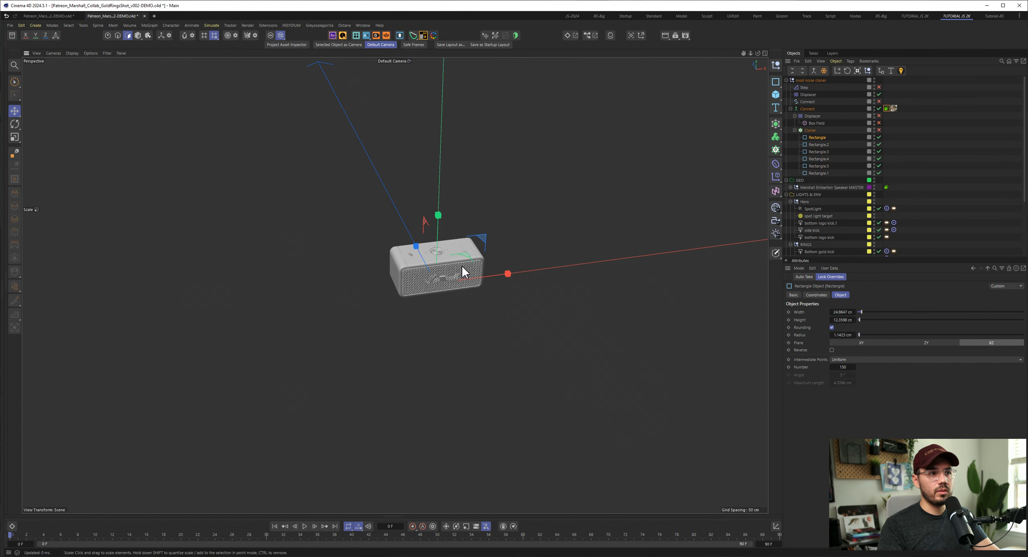
pyautogui.press('e')
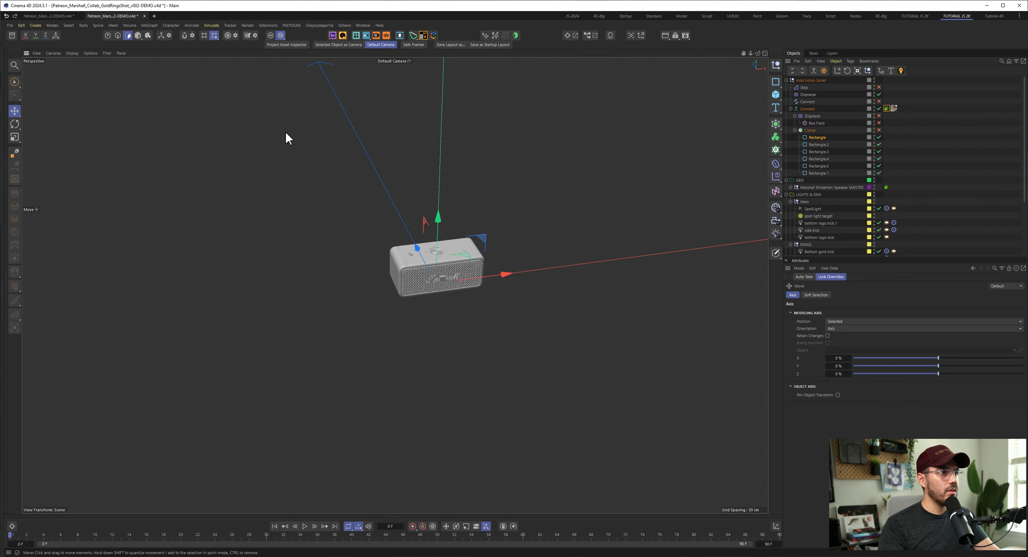
pyautogui.click(106, 53)
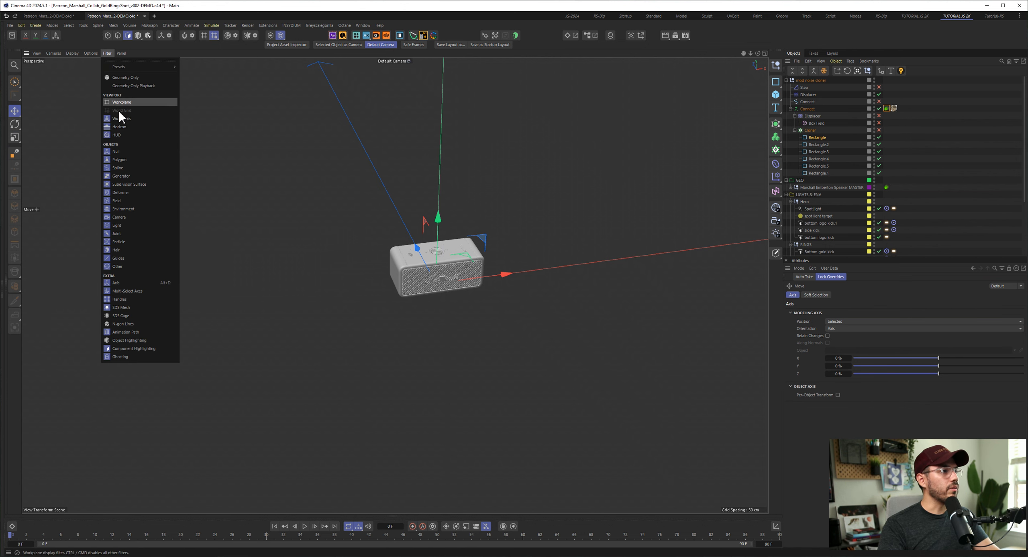
pyautogui.click(253, 282)
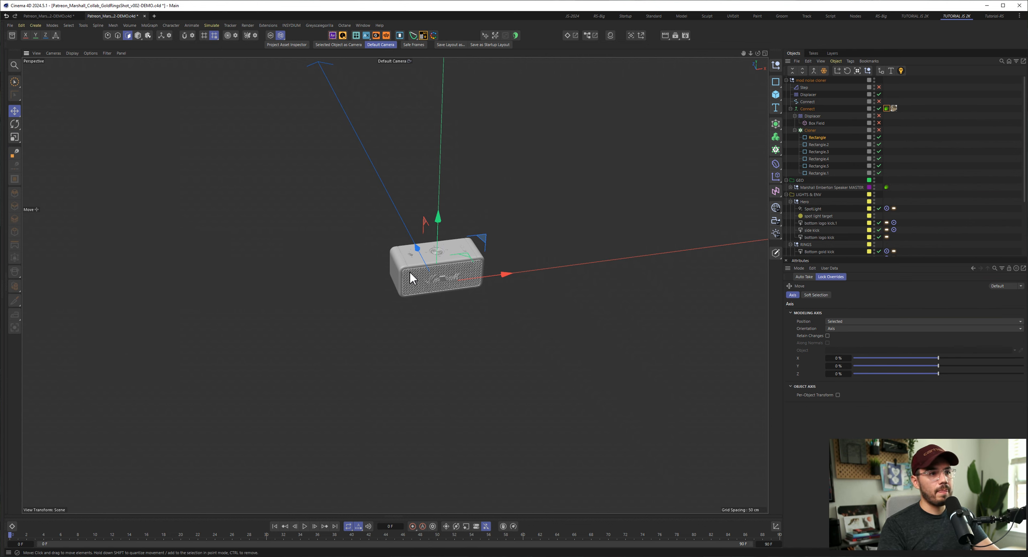
# - Hide the GEO group containing the speaker to check the Rectangle spline on its own
pyautogui.keyDown('alt'); pyautogui.moveTo(410, 271); pyautogui.dragTo(345, 270); pyautogui.keyUp('alt')
pyautogui.click(874, 179)
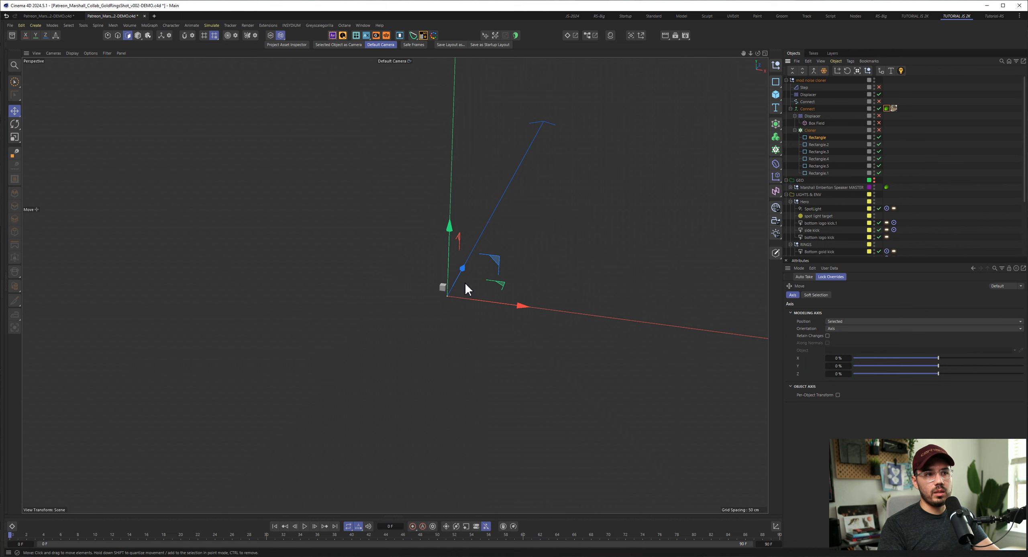
pyautogui.keyDown('alt'); pyautogui.moveTo(444, 300); pyautogui.dragTo(431, 303); pyautogui.keyUp('alt')
pyautogui.keyDown('alt'); pyautogui.moveTo(446, 295); pyautogui.dragTo(321, 326, button='right'); pyautogui.keyUp('alt')
# - Select the first Rectangle spline under the Cloner and apply a viewport filter preset that shows the world grid
pyautogui.click(822, 136)
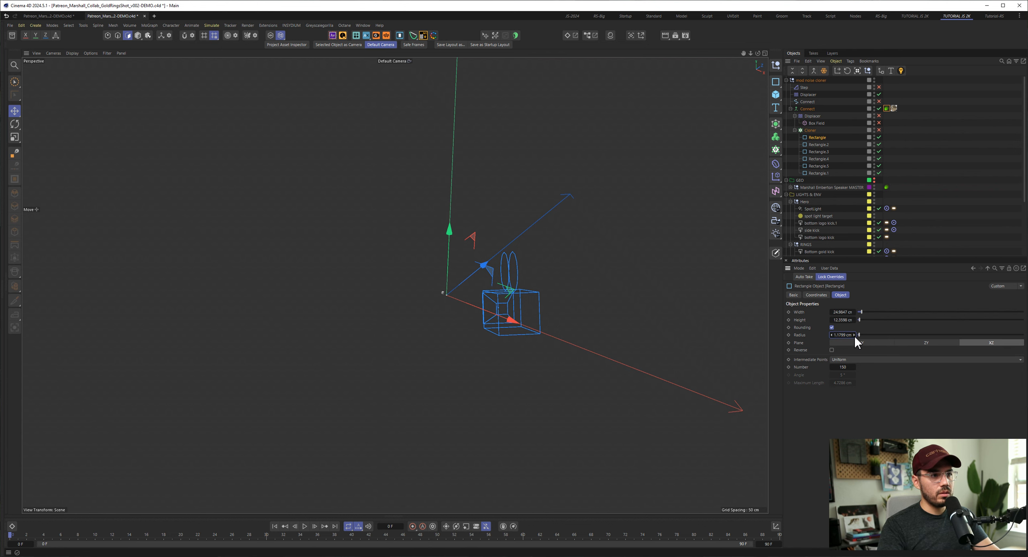
pyautogui.click(107, 53)
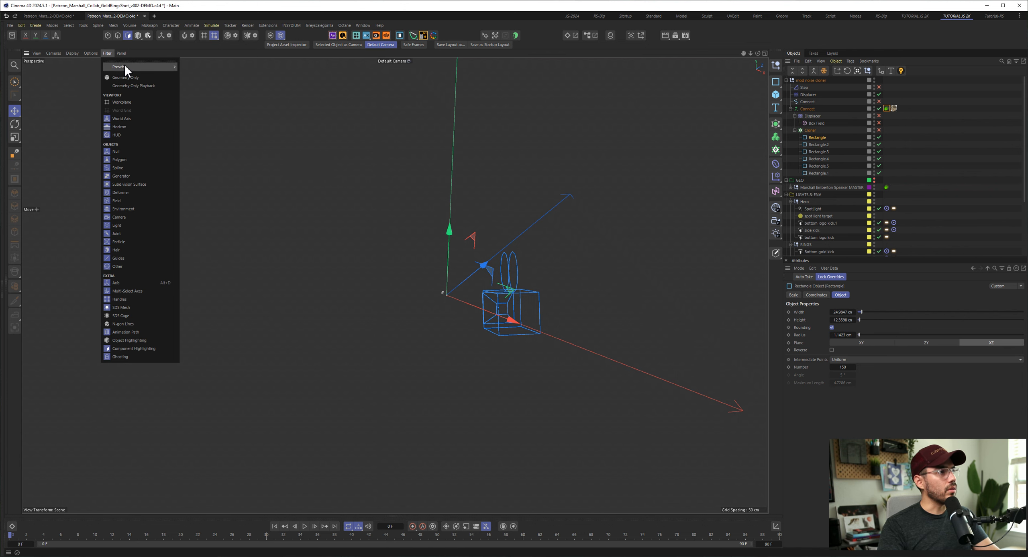
pyautogui.moveTo(121, 67)
pyautogui.click(198, 78)
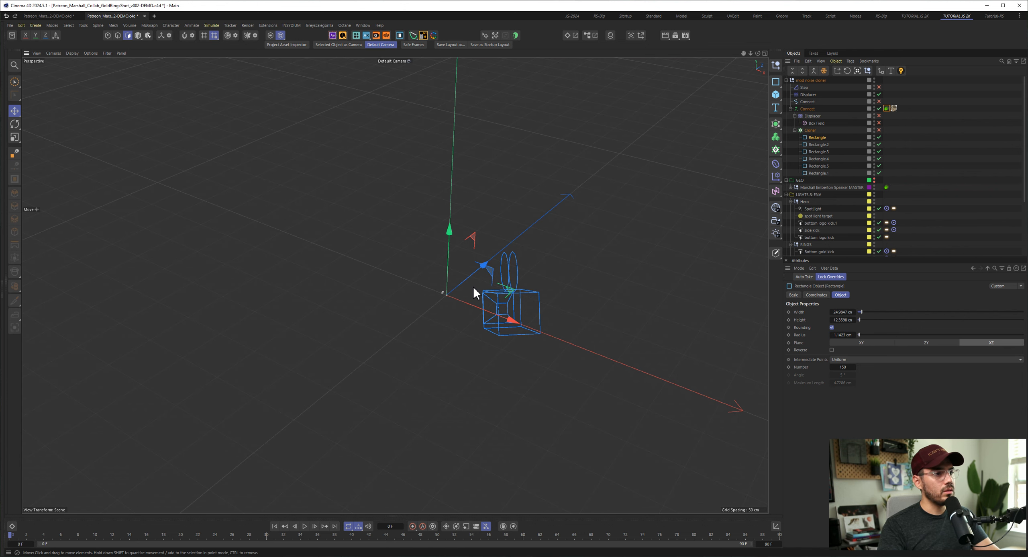
pyautogui.keyDown('alt'); pyautogui.moveTo(473, 286); pyautogui.dragTo(483, 284); pyautogui.keyUp('alt')
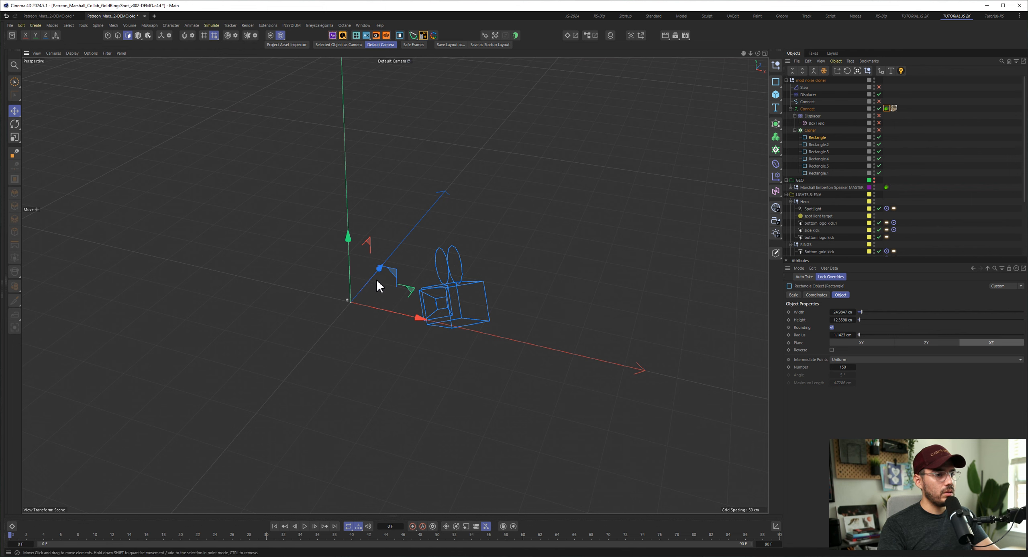
# - Re-enable the Cloner and inspect the full set of cloned rings from above
pyautogui.moveTo(377, 273); pyautogui.dragTo(413, 239)
pyautogui.hotkey('ctrl', 'z')
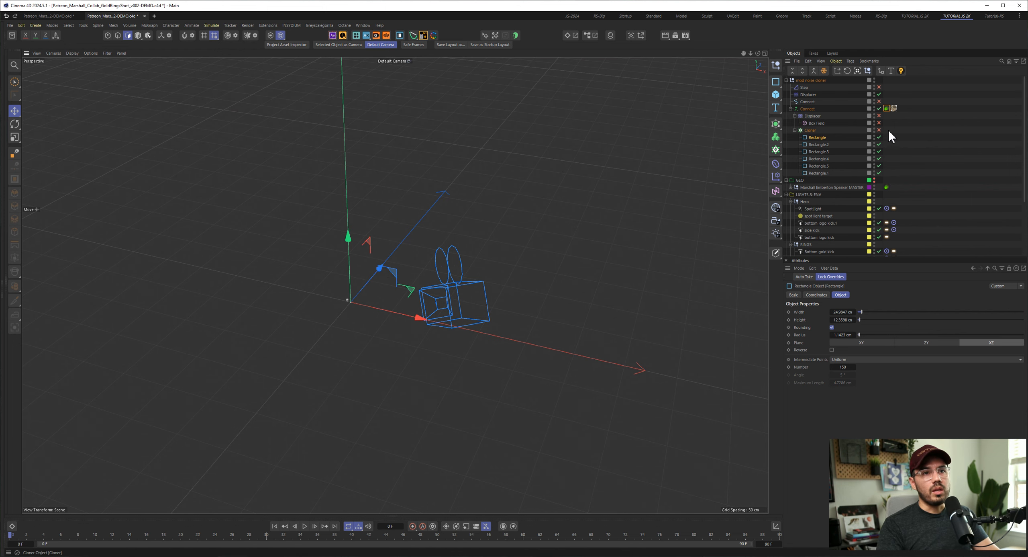
pyautogui.keyDown('alt'); pyautogui.moveTo(383, 315); pyautogui.dragTo(339, 344); pyautogui.keyUp('alt')
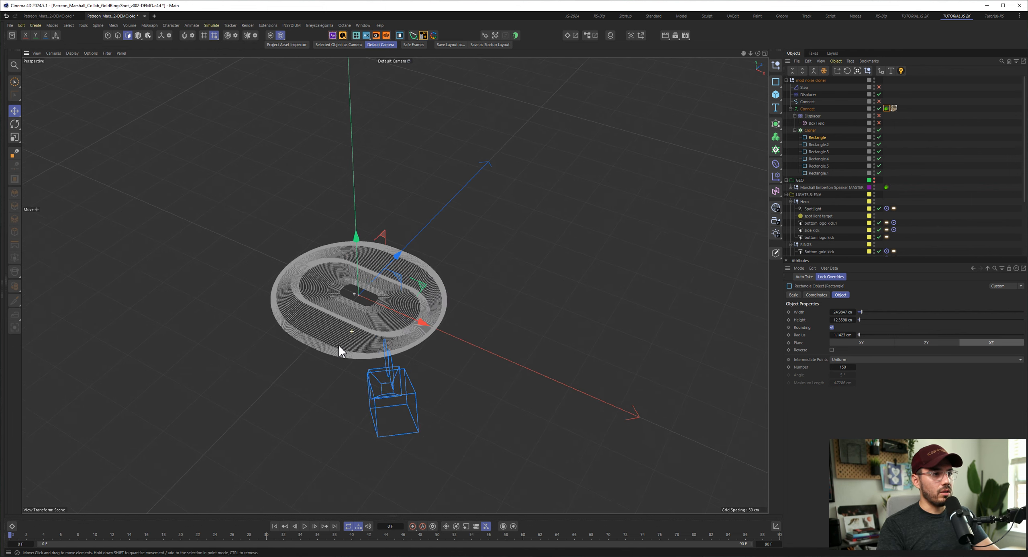
pyautogui.keyDown('alt'); pyautogui.moveTo(350, 311); pyautogui.dragTo(540, 319, button='right'); pyautogui.keyUp('alt')
pyautogui.keyDown('alt'); pyautogui.moveTo(406, 330); pyautogui.dragTo(371, 343); pyautogui.keyUp('alt')
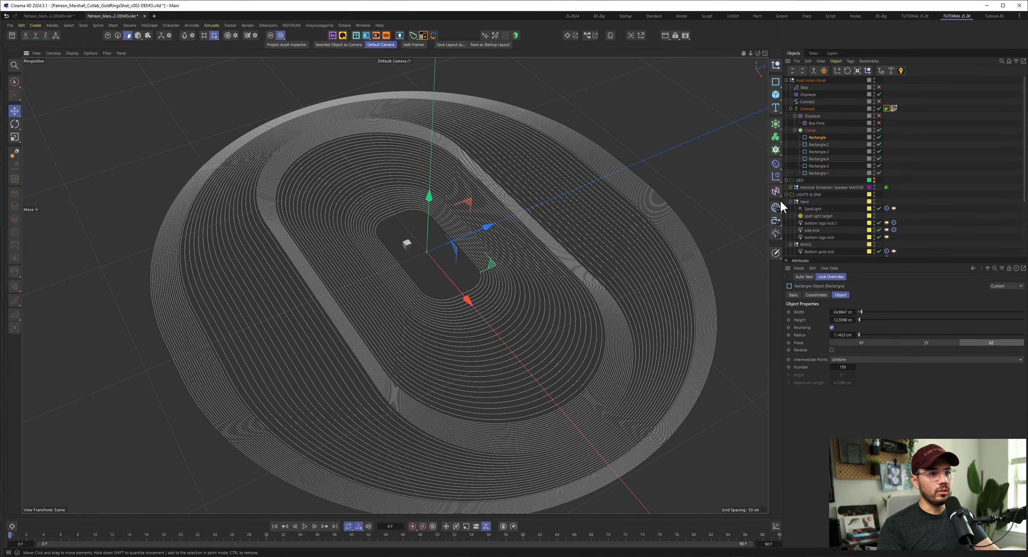
# - Disable every Rectangle spline under the Cloner except the first
pyautogui.click(820, 145)
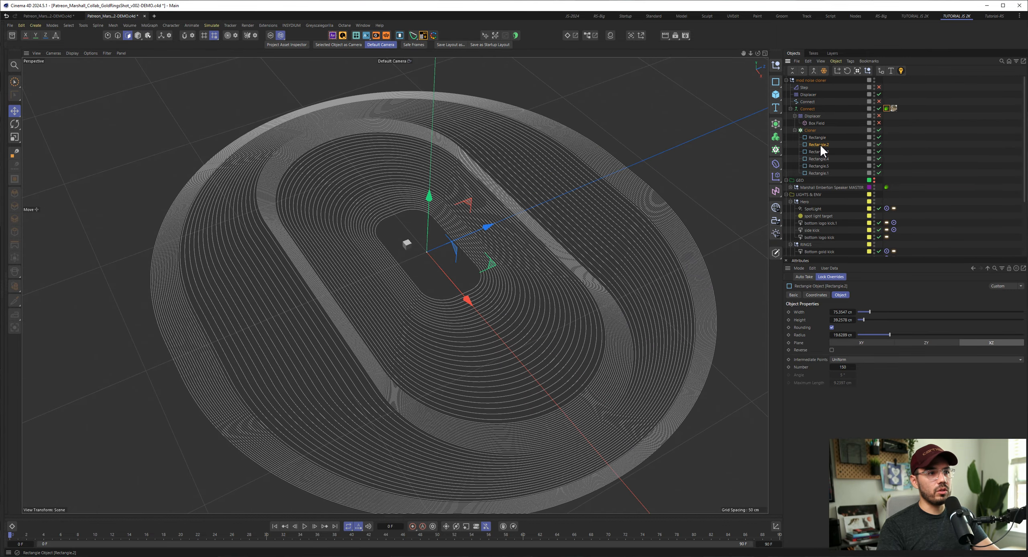
pyautogui.click(879, 173)
pyautogui.moveTo(880, 172); pyautogui.dragTo(879, 143)
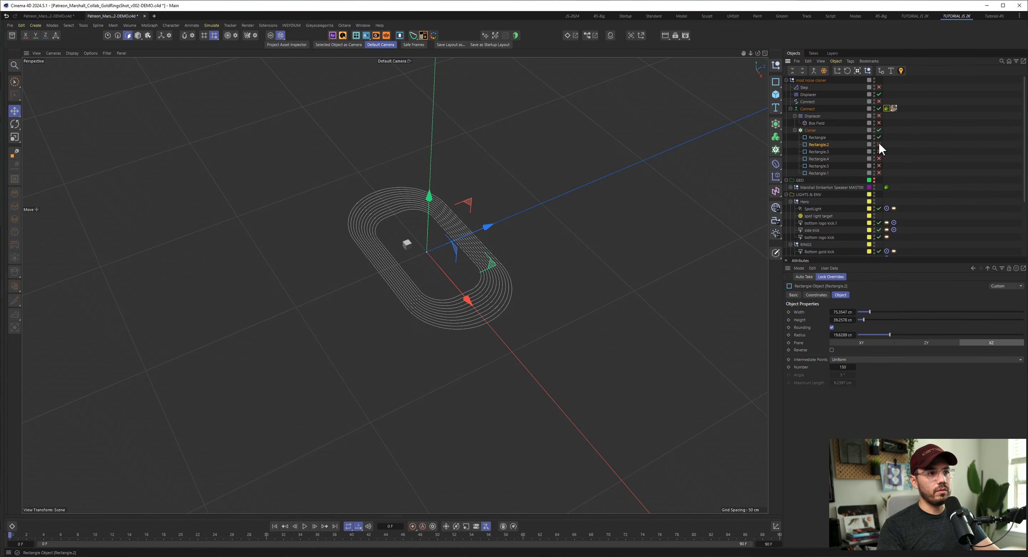
# - Switch Rounding off and back on for the first Rectangle spline to compare the effect on its rings
pyautogui.click(816, 137)
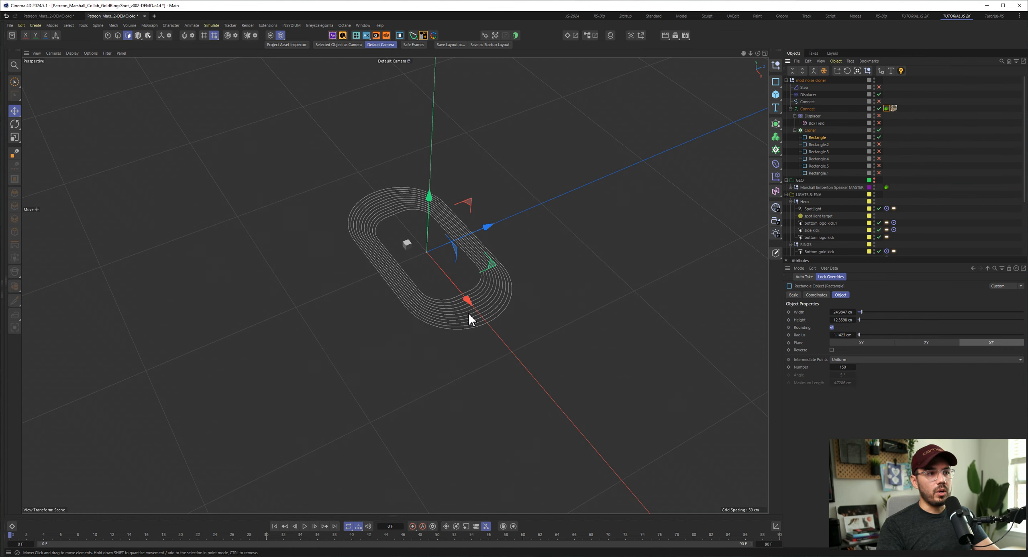
pyautogui.keyDown('alt'); pyautogui.moveTo(468, 312); pyautogui.dragTo(485, 309); pyautogui.keyUp('alt')
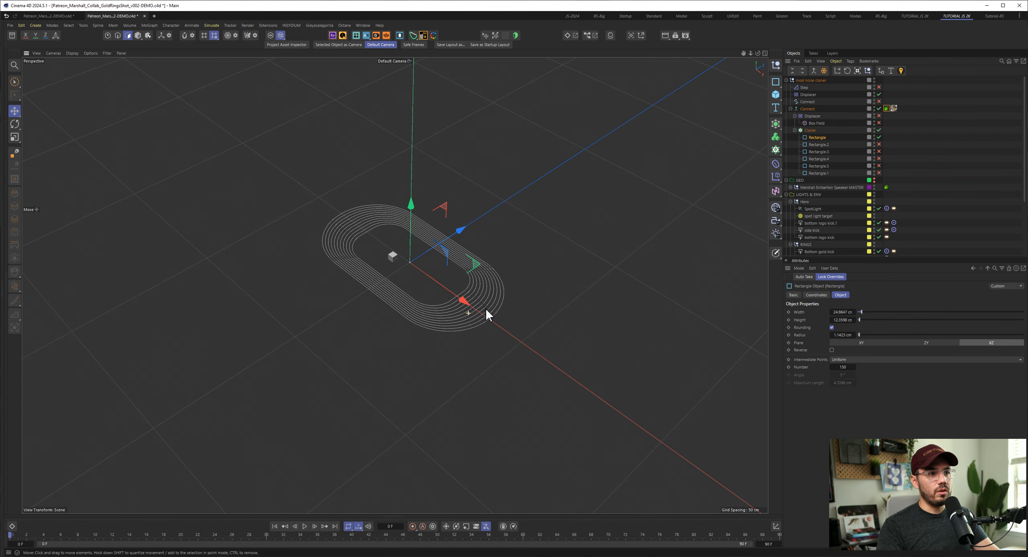
pyautogui.click(832, 327)
pyautogui.click(833, 327)
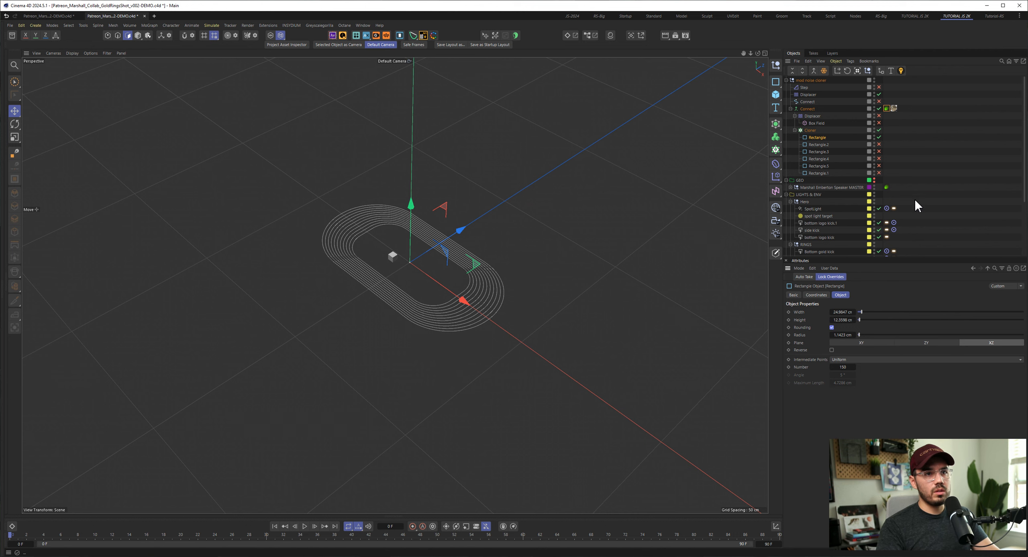
# - Disable the Displacer outside the Connect generator and check the Cloner's Clones options, keeping Blend
pyautogui.click(811, 130)
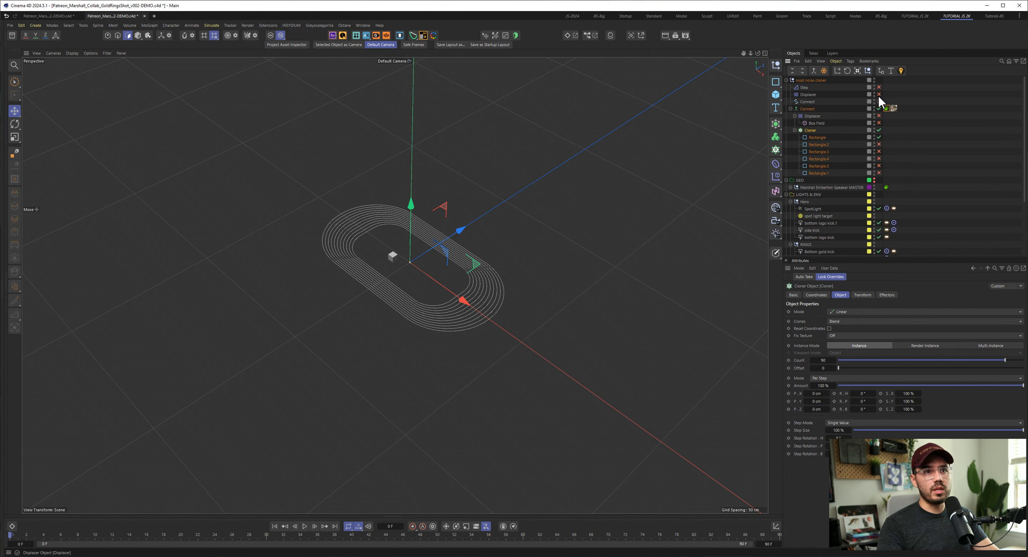
pyautogui.click(814, 138)
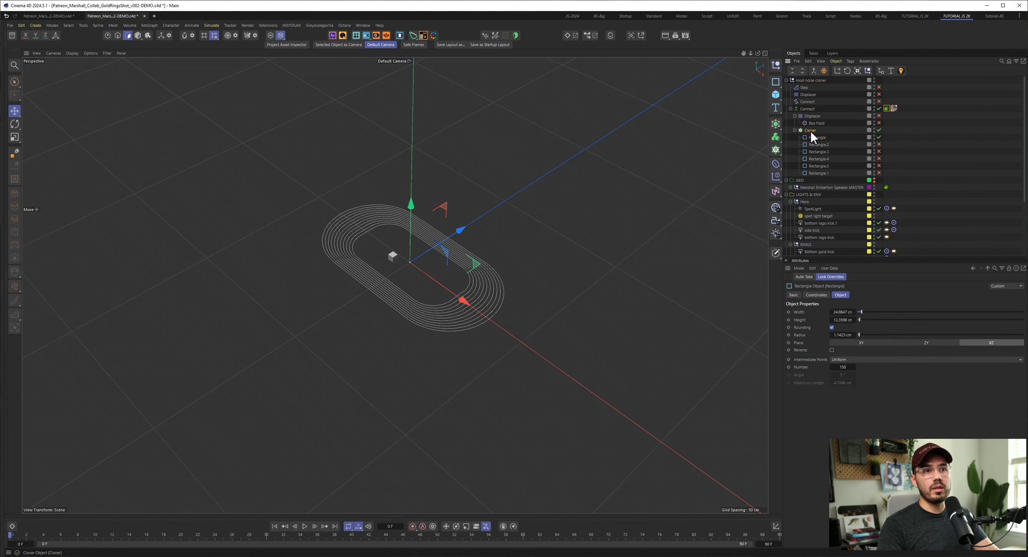
pyautogui.click(810, 131)
pyautogui.click(829, 321)
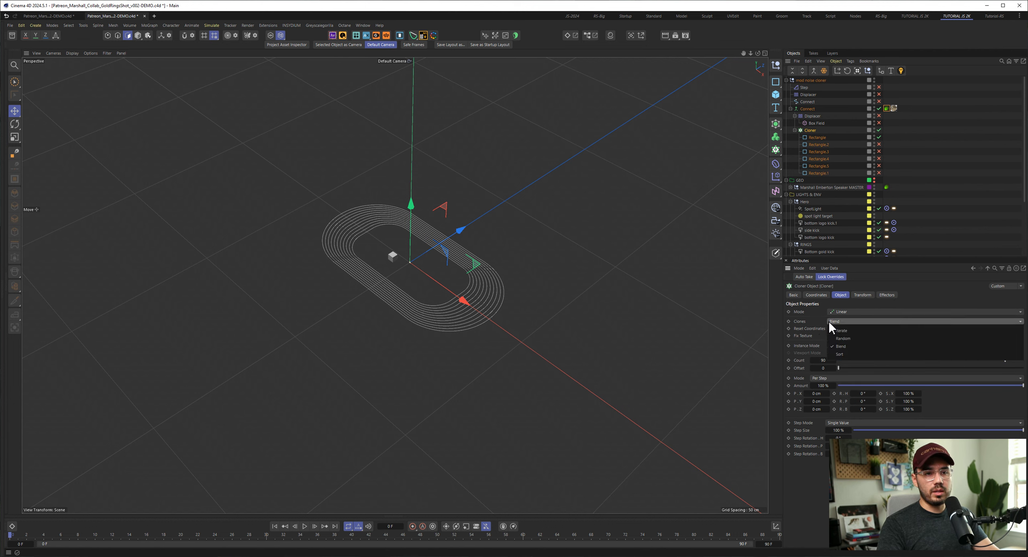
pyautogui.click(811, 323)
# - Enable the second Rectangle spline under the Cloner and inspect how the rings blend between the two splines
pyautogui.click(880, 144)
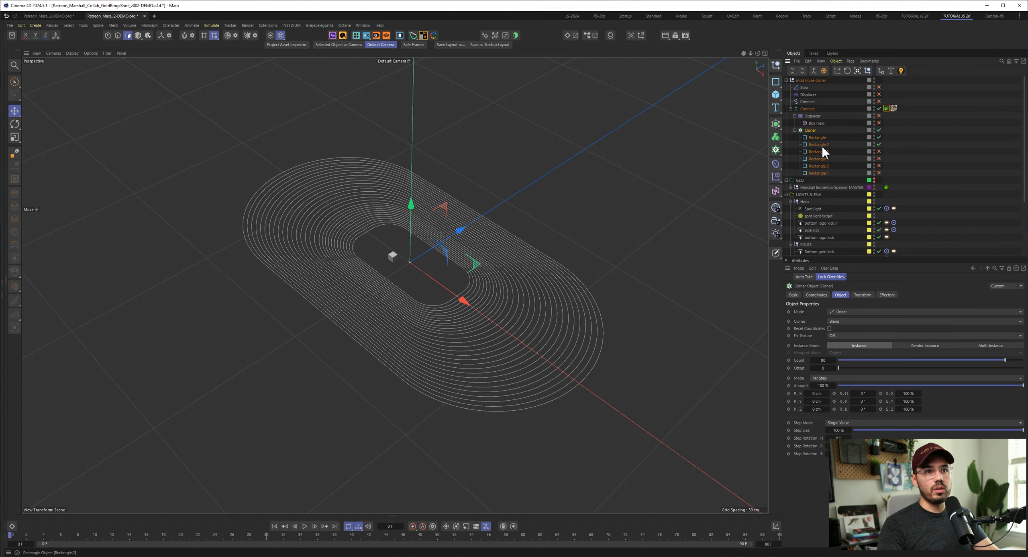
pyautogui.click(821, 146)
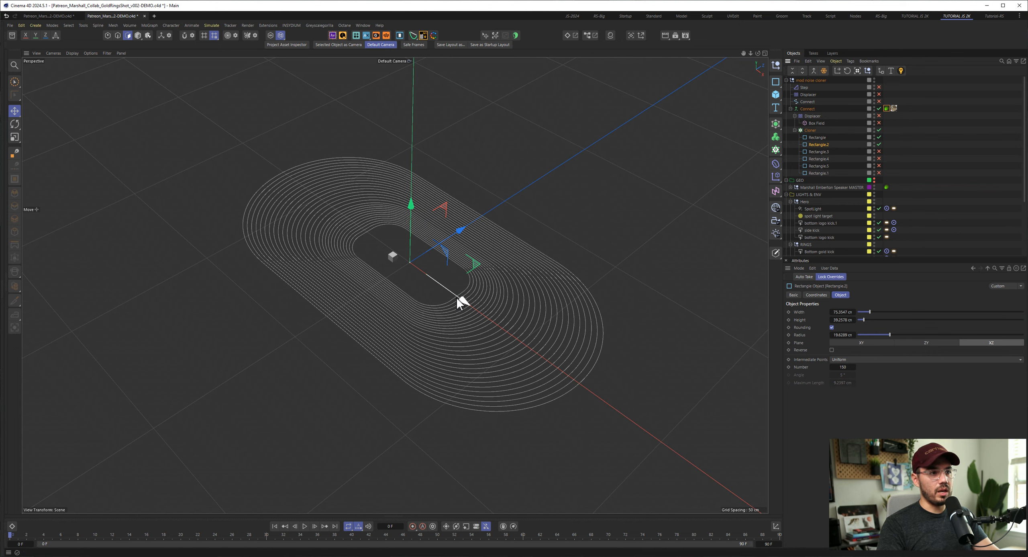
pyautogui.moveTo(458, 298)
pyautogui.mouseDown()
pyautogui.moveTo(476, 310)
pyautogui.moveTo(410, 267)
pyautogui.moveTo(456, 296)
pyautogui.mouseUp()
pyautogui.moveTo(461, 232)
pyautogui.mouseDown()
pyautogui.moveTo(422, 252)
pyautogui.moveTo(509, 213)
pyautogui.moveTo(461, 232)
pyautogui.mouseUp()
pyautogui.moveTo(412, 200); pyautogui.dragTo(413, 98)
pyautogui.keyDown('alt'); pyautogui.moveTo(478, 273); pyautogui.dragTo(626, 241); pyautogui.keyUp('alt')
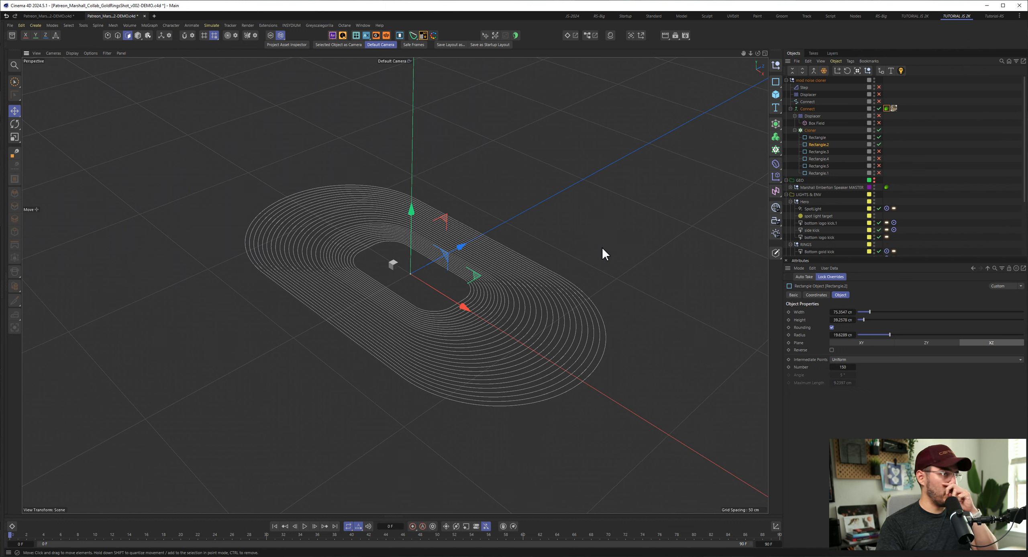
# - Select all six Rectangle splines and check their shared Intermediate Points mode and Number setting
pyautogui.click(821, 144)
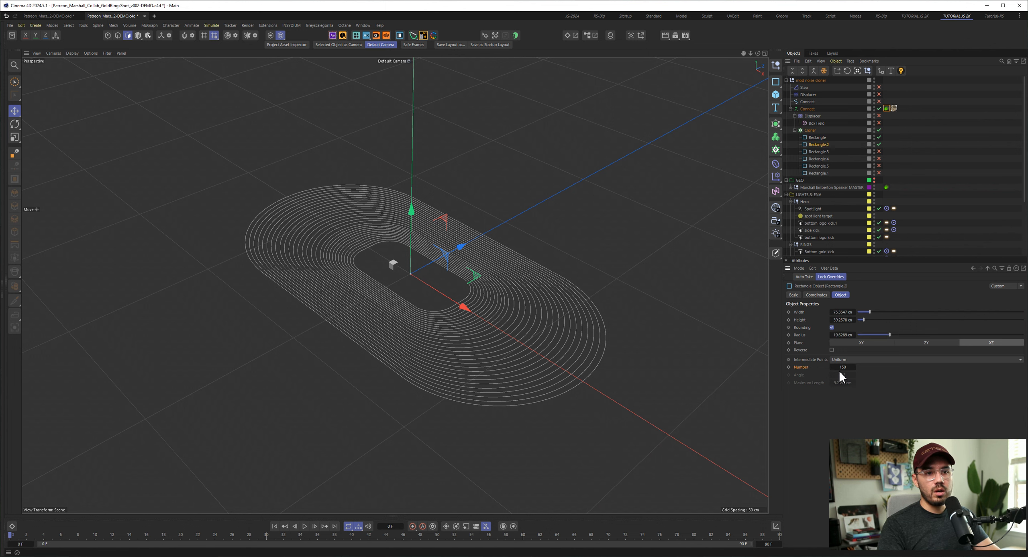
pyautogui.moveTo(838, 175); pyautogui.dragTo(820, 135)
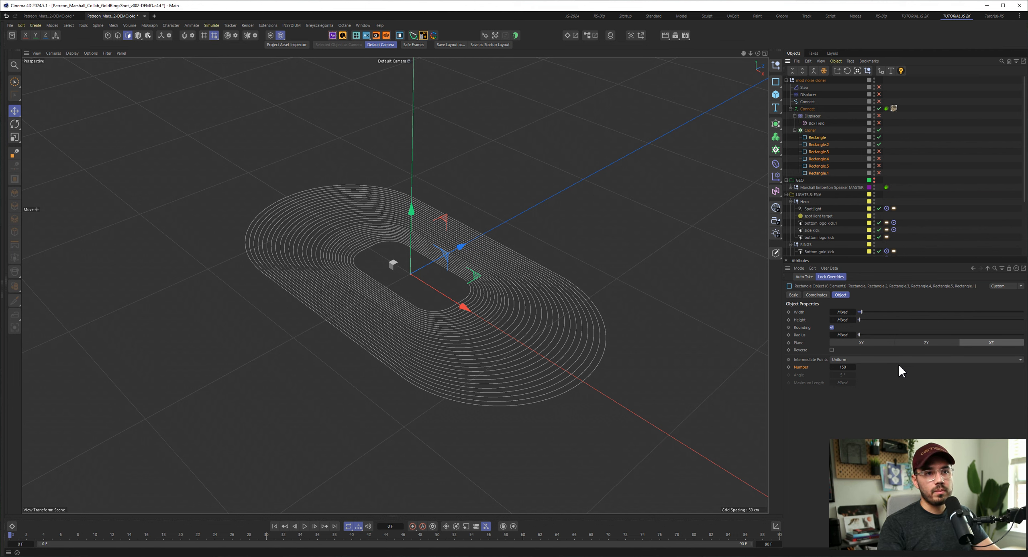
pyautogui.click(816, 137)
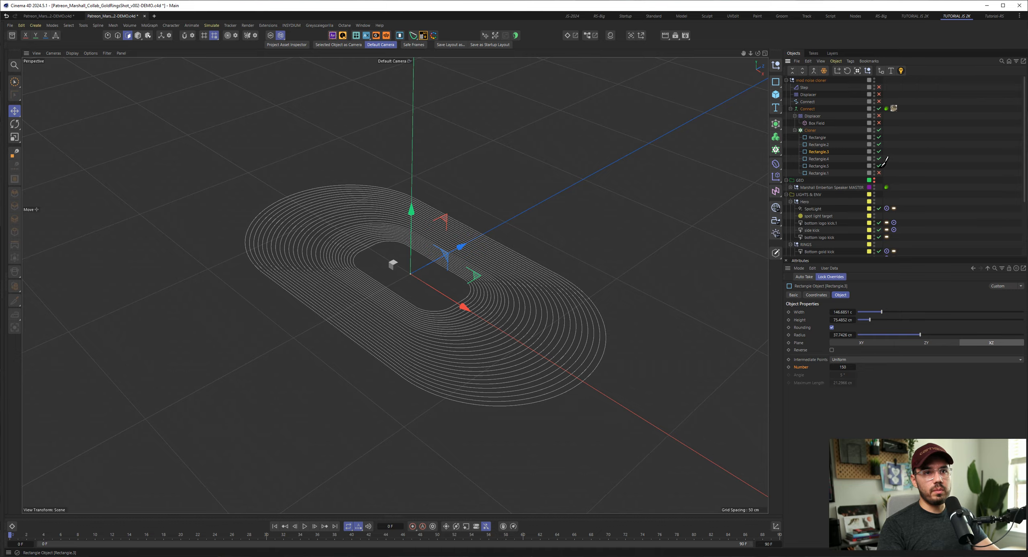
# - Enable the remaining four Rectangle splines under the Cloner and inspect the complete ring pattern
pyautogui.moveTo(879, 151); pyautogui.dragTo(879, 172)
pyautogui.scroll(5, 498, 313)
pyautogui.keyDown('alt'); pyautogui.moveTo(515, 351); pyautogui.dragTo(542, 323); pyautogui.keyUp('alt')
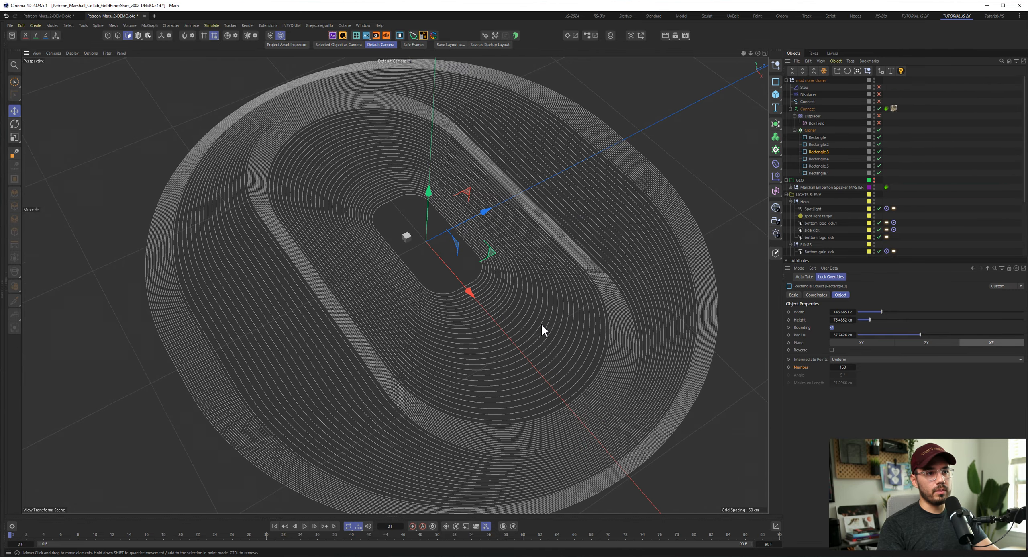
pyautogui.keyDown('alt'); pyautogui.moveTo(542, 323); pyautogui.dragTo(481, 324, button='right'); pyautogui.keyUp('alt')
pyautogui.moveTo(481, 325)
pyautogui.keyDown('alt'); pyautogui.mouseDown()
pyautogui.moveTo(496, 339)
pyautogui.moveTo(478, 317)
pyautogui.moveTo(485, 320)
pyautogui.mouseUp(); pyautogui.keyUp('alt')
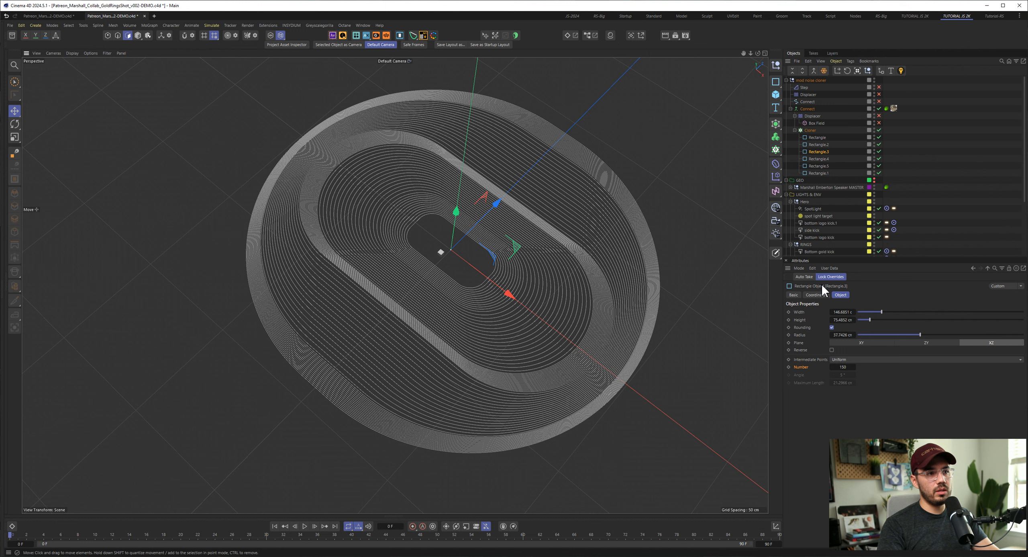
# - Toggle Rounding on the last Rectangle spline, try a radius of 84 cm, and undo the radius change
pyautogui.click(818, 173)
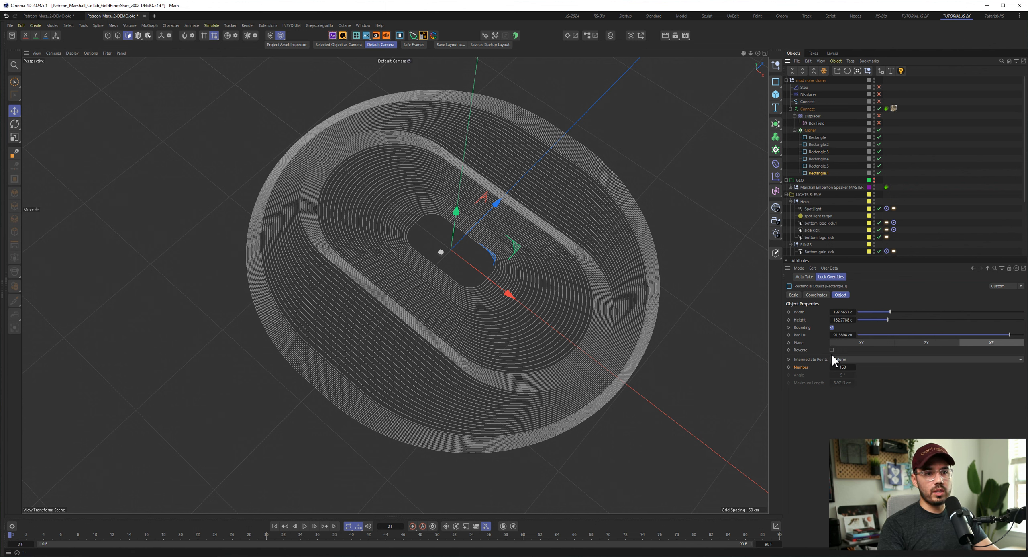
pyautogui.click(832, 328)
pyautogui.click(832, 328)
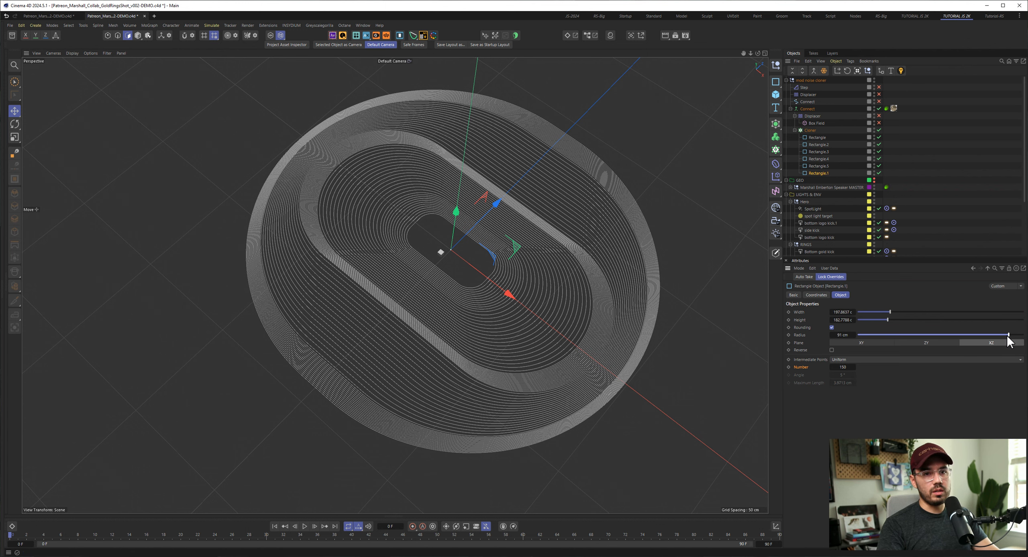
pyautogui.moveTo(1010, 335)
pyautogui.mouseDown()
pyautogui.moveTo(926, 341)
pyautogui.moveTo(1007, 338)
pyautogui.moveTo(998, 344)
pyautogui.mouseUp()
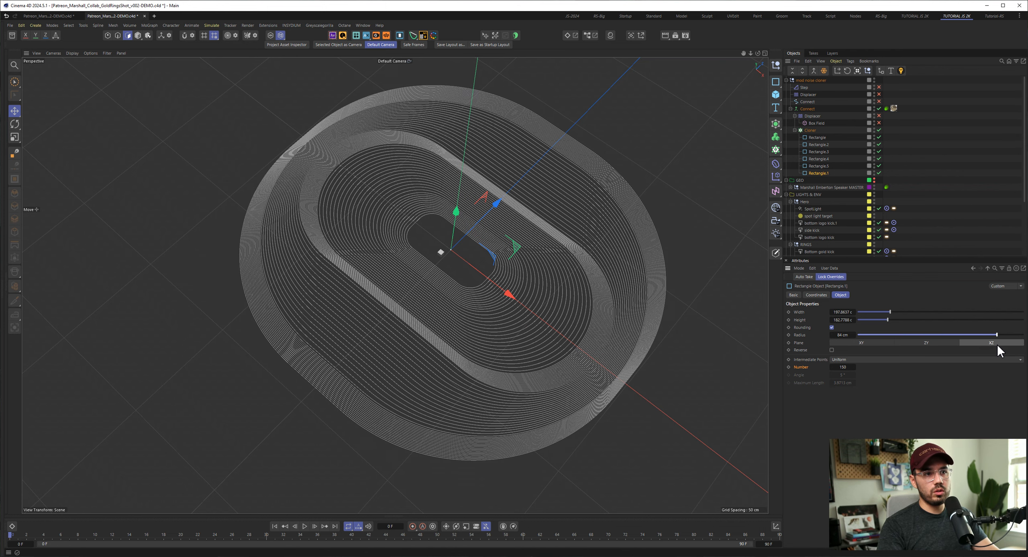
pyautogui.hotkey('ctrl', 'z')
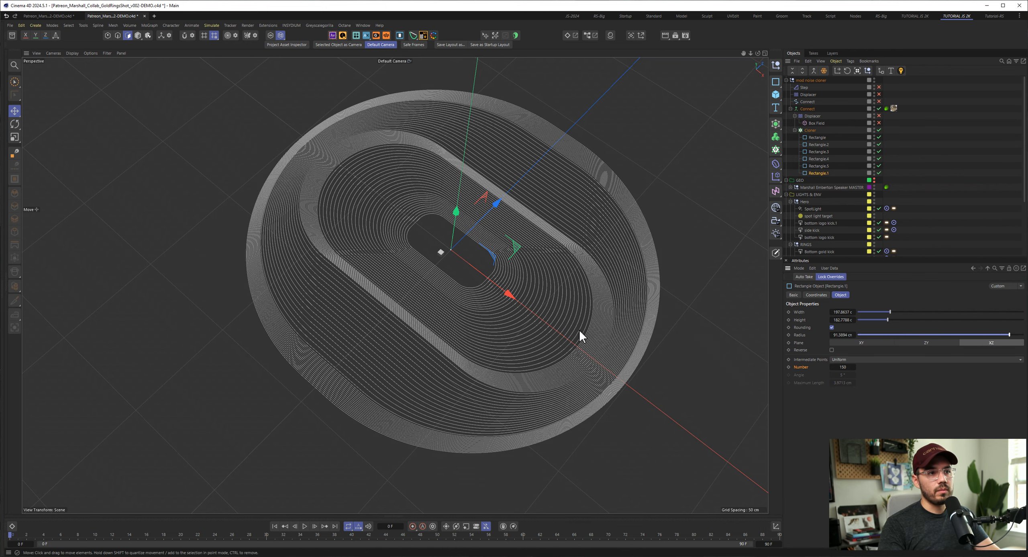
# - Bring up the Marshall speaker reference image, shrink its window and place it clear of the rings in the viewport
pyautogui.keyDown('alt'); pyautogui.moveTo(579, 329); pyautogui.dragTo(506, 304); pyautogui.keyUp('alt')
pyautogui.scroll(3, 521, 290)
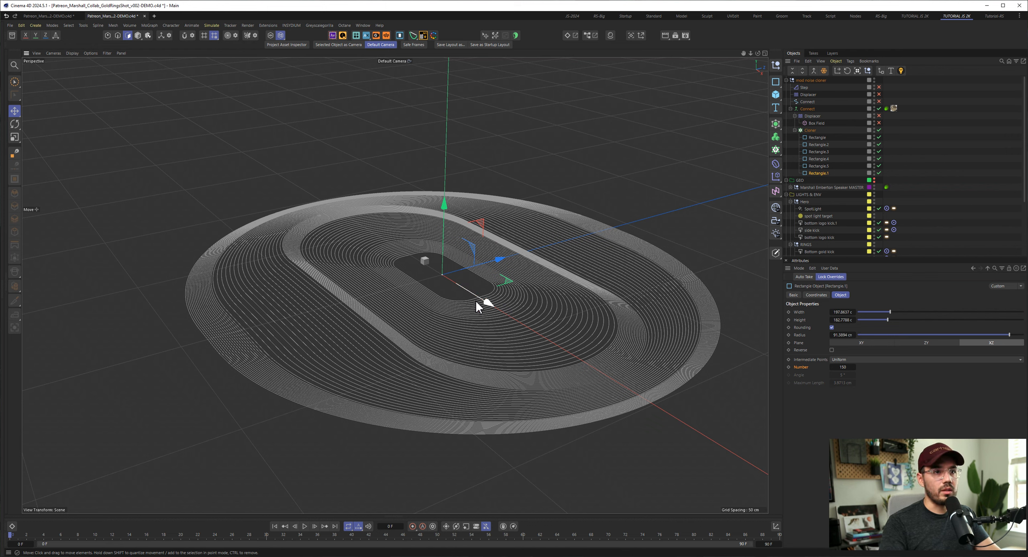
pyautogui.hotkey('alt', 'Tab')
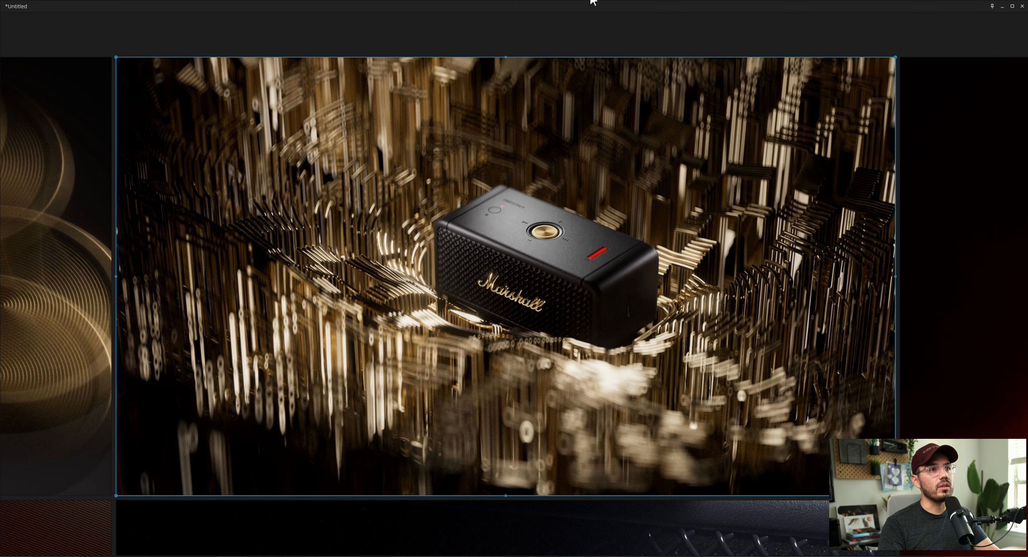
pyautogui.hotkey('ctrl', 'f')
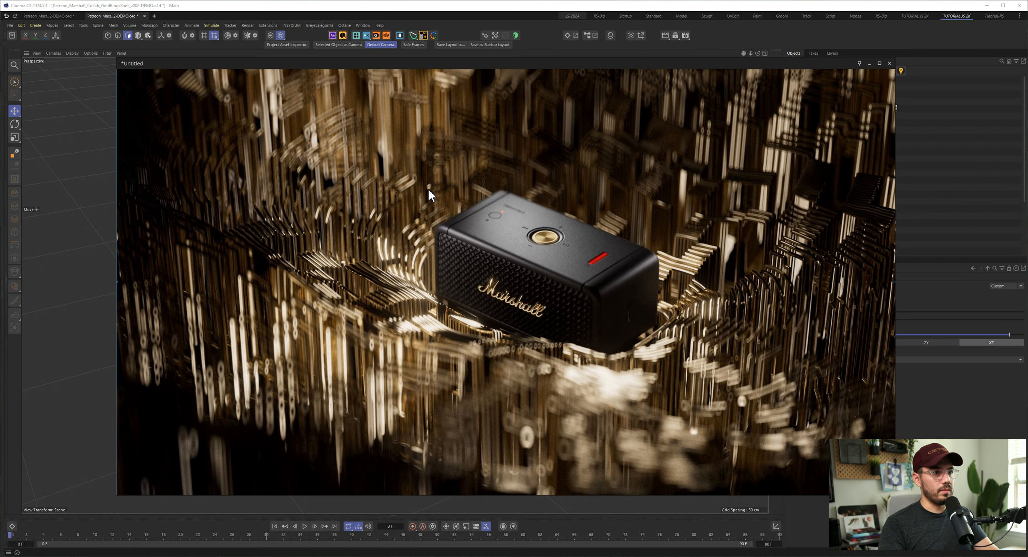
pyautogui.moveTo(118, 59); pyautogui.dragTo(706, 376)
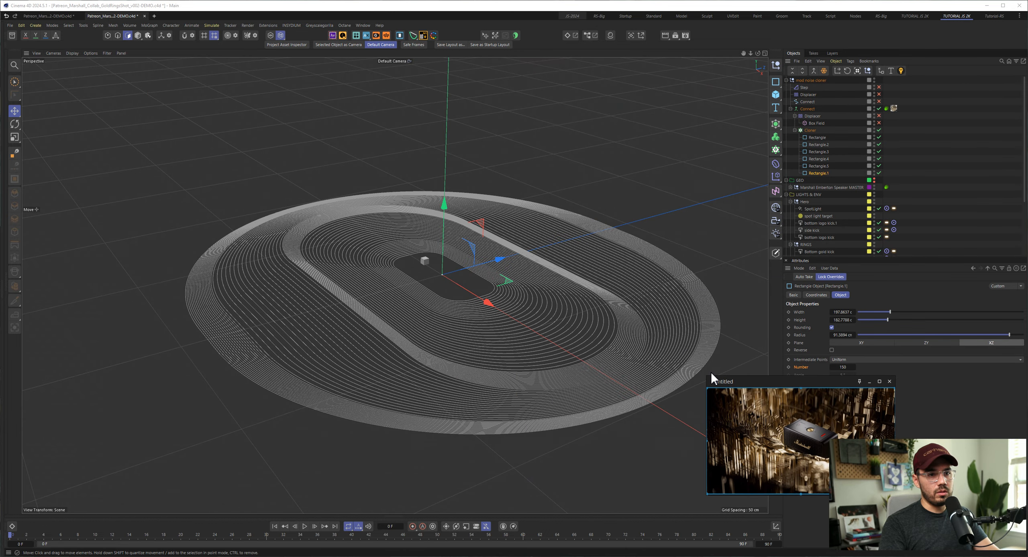
pyautogui.moveTo(821, 387); pyautogui.dragTo(121, 437)
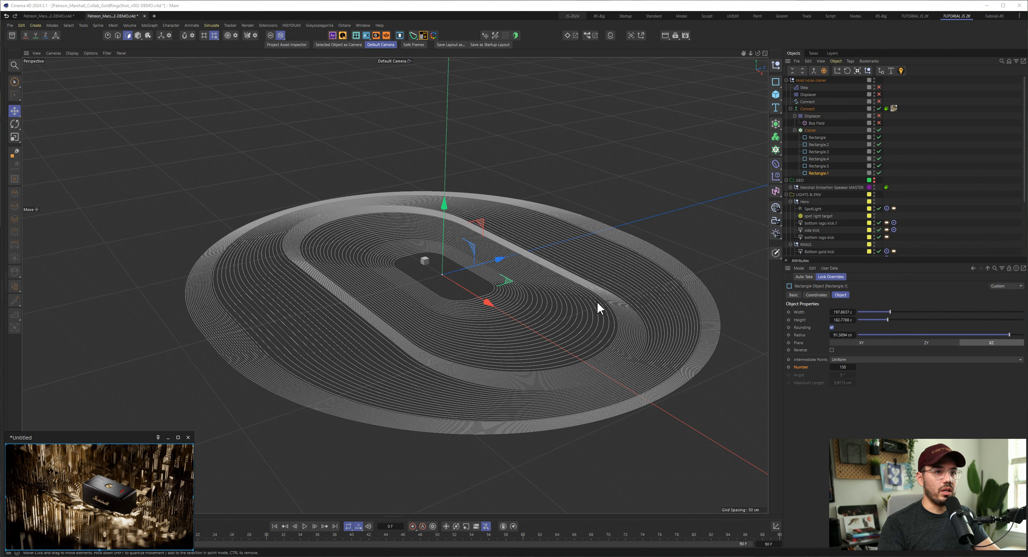
# - Enable the Displacer and its Box Field inside the Connect generator and compare the displaced rings with the reference image
pyautogui.click(802, 95)
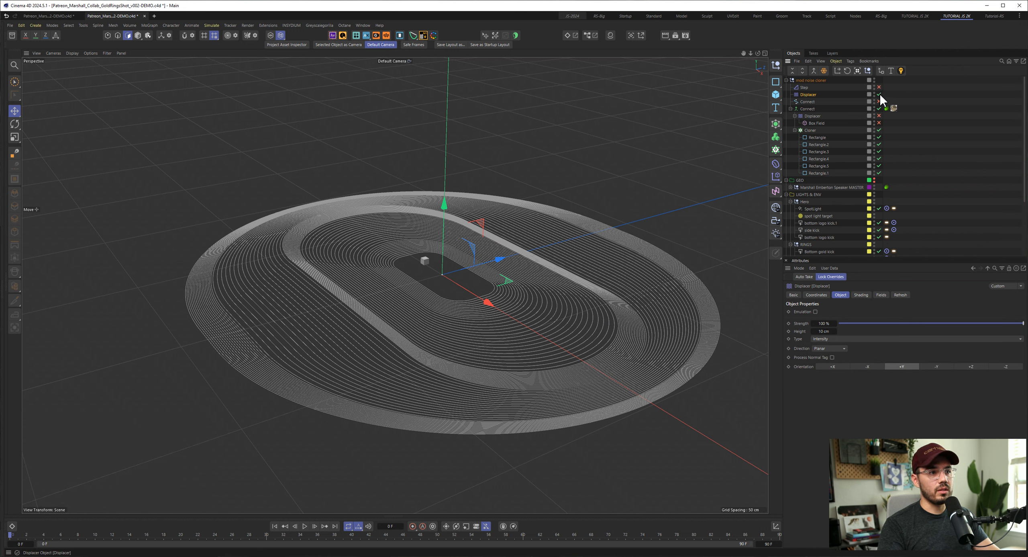
pyautogui.click(879, 123)
pyautogui.click(812, 116)
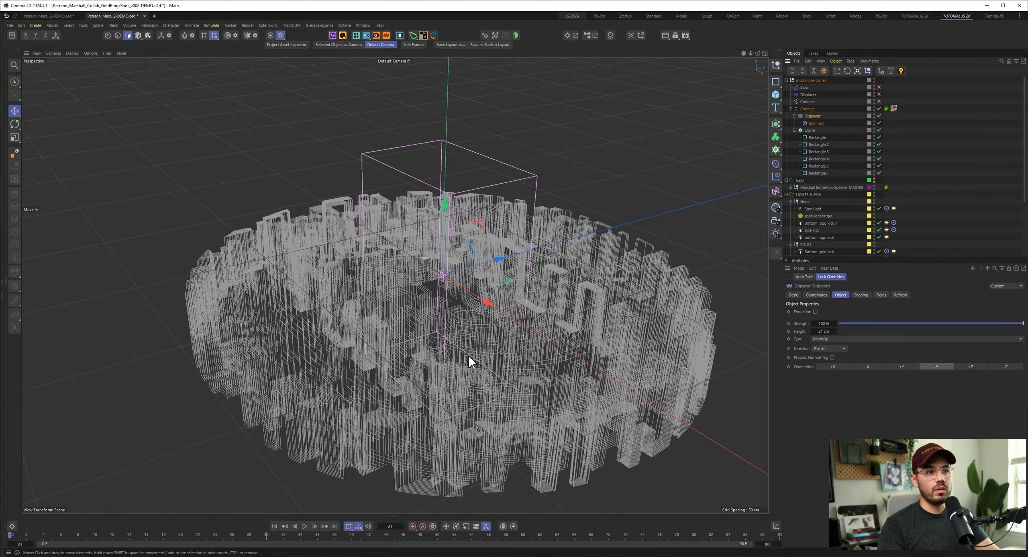
pyautogui.keyDown('alt'); pyautogui.moveTo(465, 356); pyautogui.dragTo(508, 364); pyautogui.keyUp('alt')
pyautogui.keyDown('alt'); pyautogui.moveTo(545, 326); pyautogui.dragTo(321, 294); pyautogui.keyUp('alt')
pyautogui.keyDown('alt'); pyautogui.moveTo(323, 296); pyautogui.dragTo(341, 296, button='right'); pyautogui.keyUp('alt')
pyautogui.hotkey('alt', 'Tab')
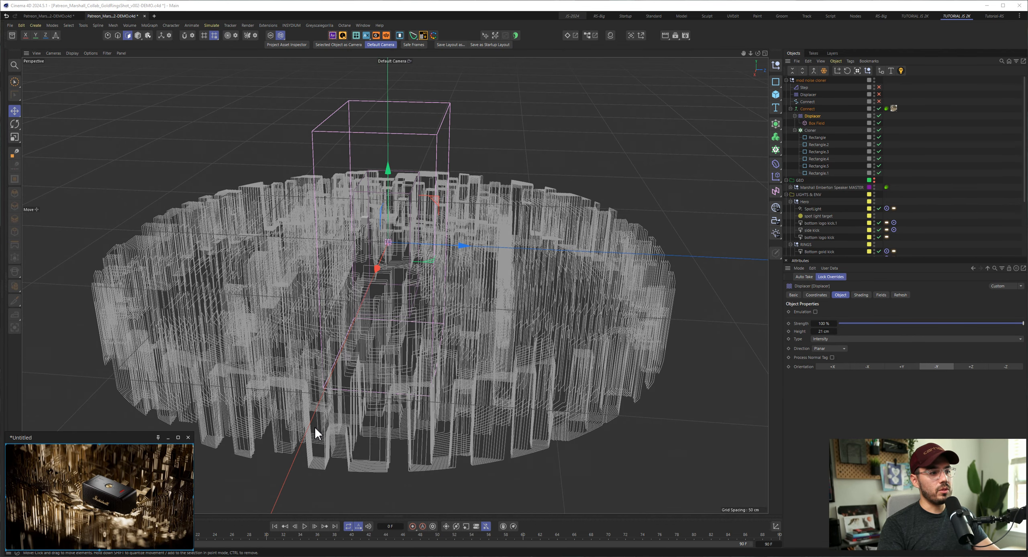
# - Keep the reference image window always on top of the other windows
pyautogui.click(157, 438)
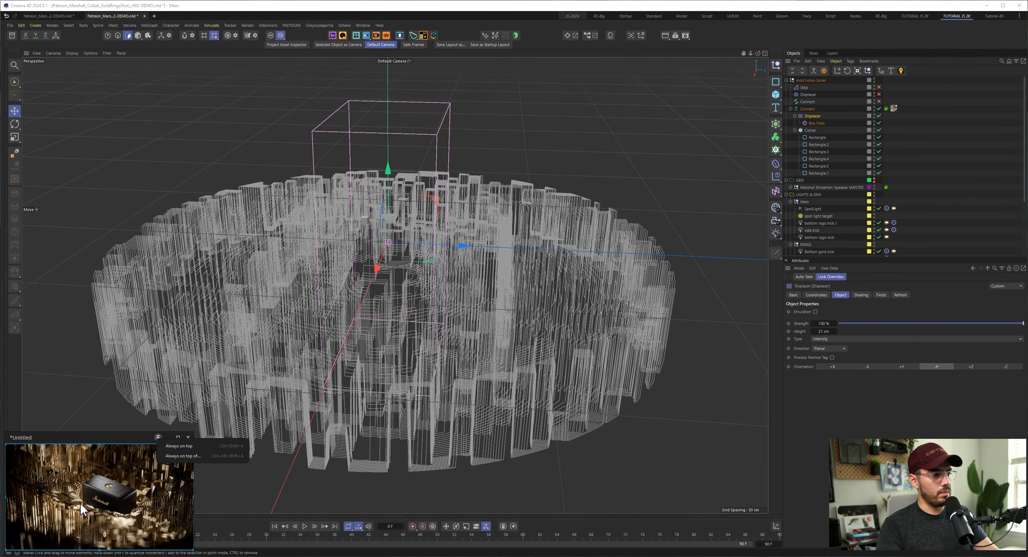
pyautogui.click(179, 447)
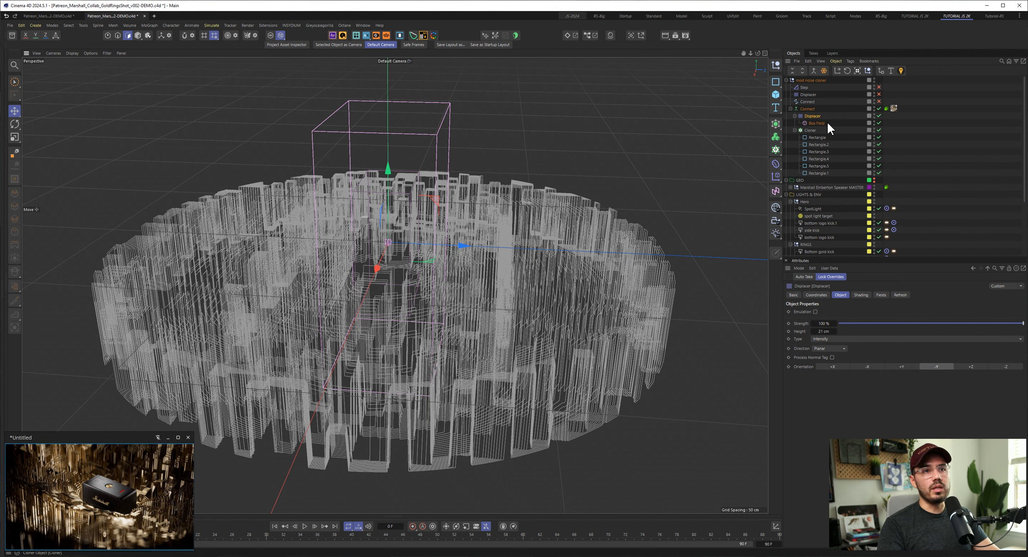
# - Examine the Displacer's Height setting and the properties of the Noise shader that drives its displacement
pyautogui.click(799, 329)
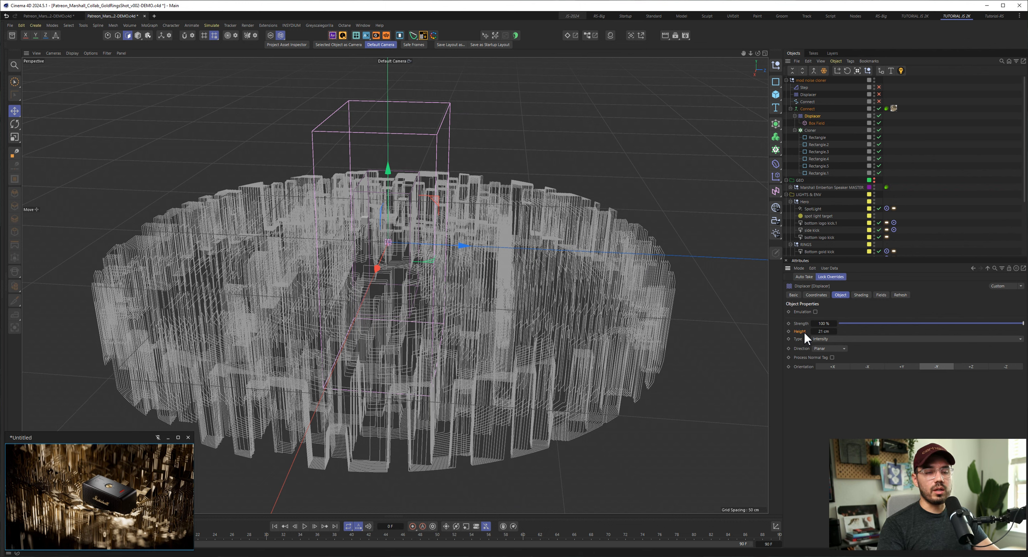
pyautogui.moveTo(830, 257); pyautogui.dragTo(828, 194)
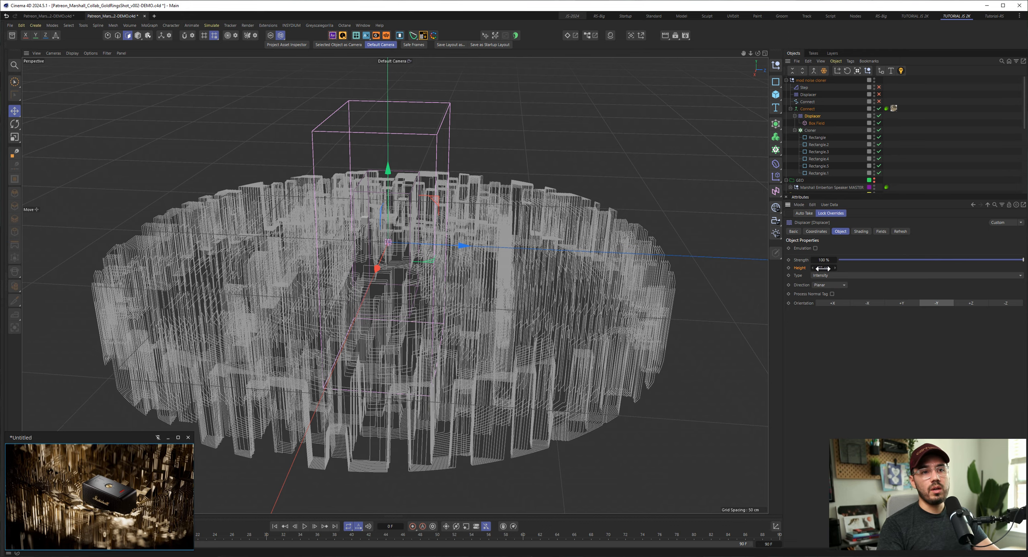
pyautogui.moveTo(823, 268); pyautogui.dragTo(866, 267)
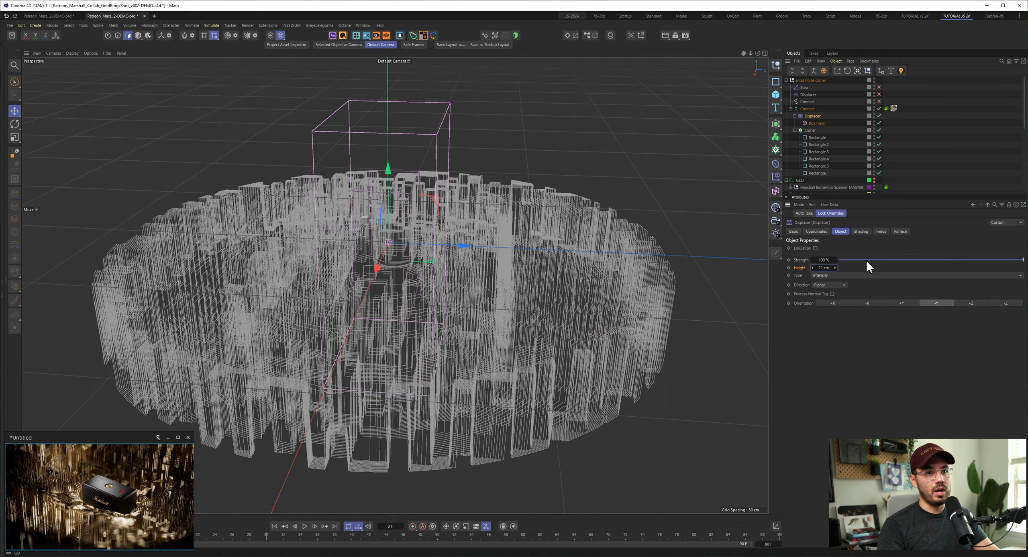
pyautogui.click(860, 231)
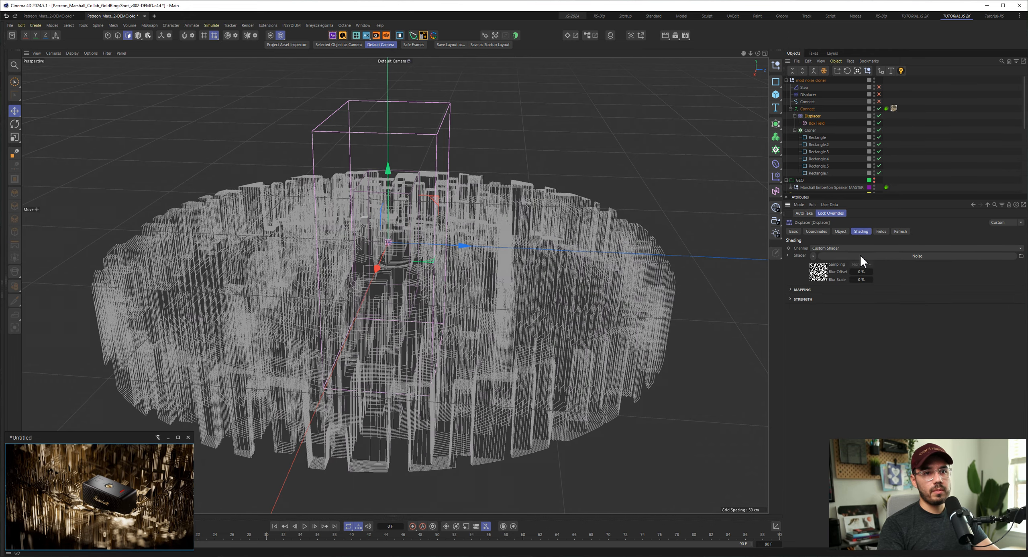
pyautogui.click(835, 256)
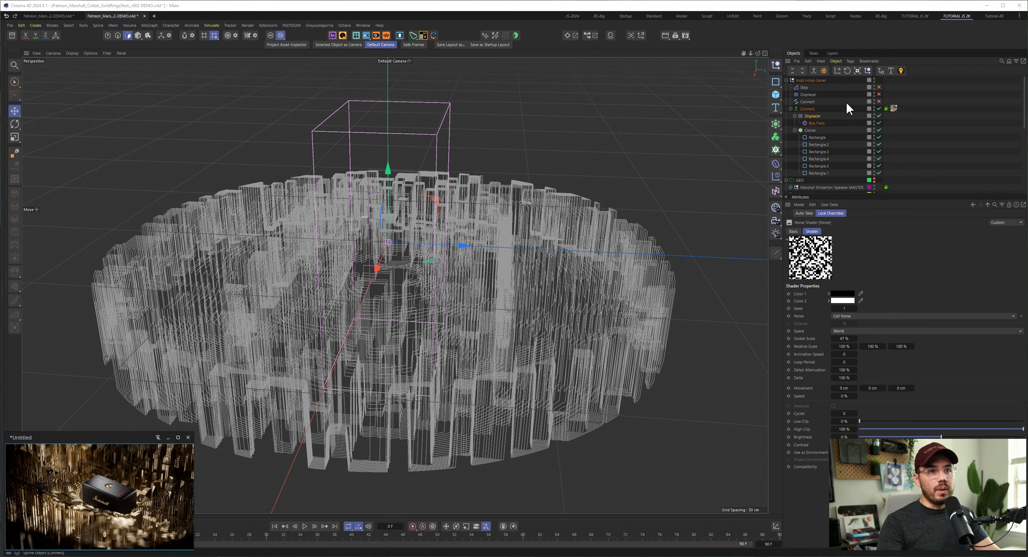
pyautogui.moveTo(883, 117); pyautogui.dragTo(899, 117)
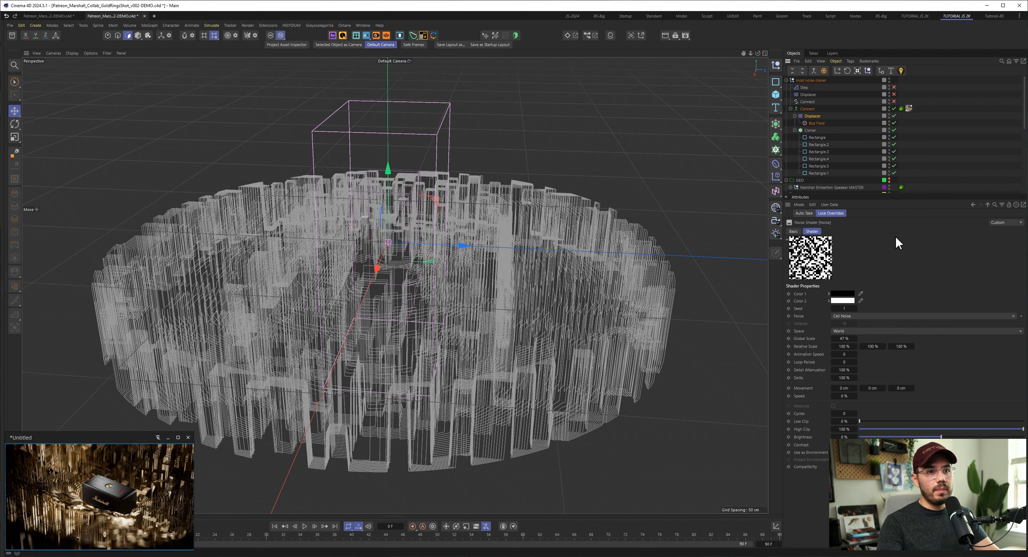
pyautogui.moveTo(1012, 460); pyautogui.dragTo(751, 418)
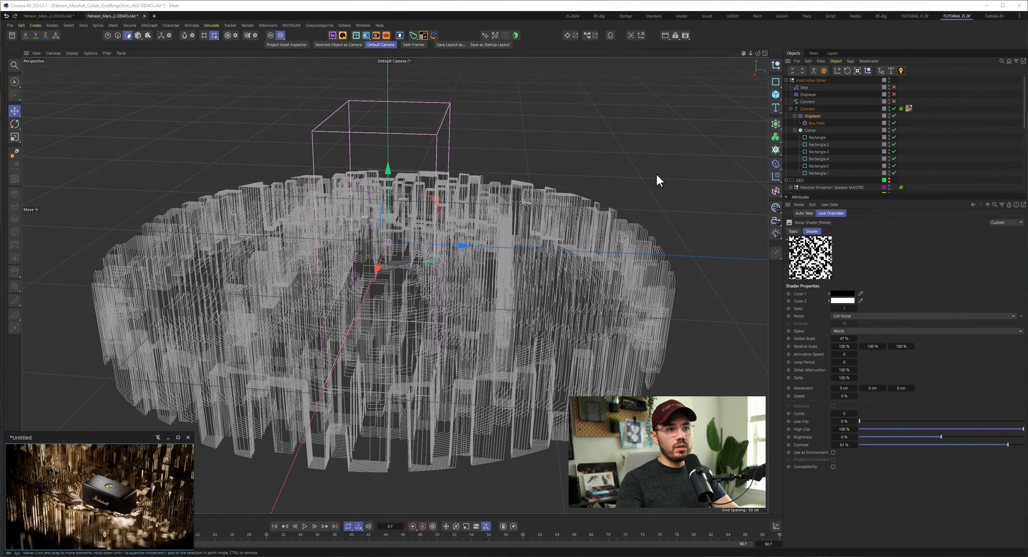
# - Apply the JS-Working viewport filter preset and inspect the displaced rings from several angles
pyautogui.moveTo(587, 298)
pyautogui.keyDown('alt'); pyautogui.mouseDown()
pyautogui.moveTo(572, 283)
pyautogui.moveTo(584, 315)
pyautogui.mouseUp(); pyautogui.keyUp('alt')
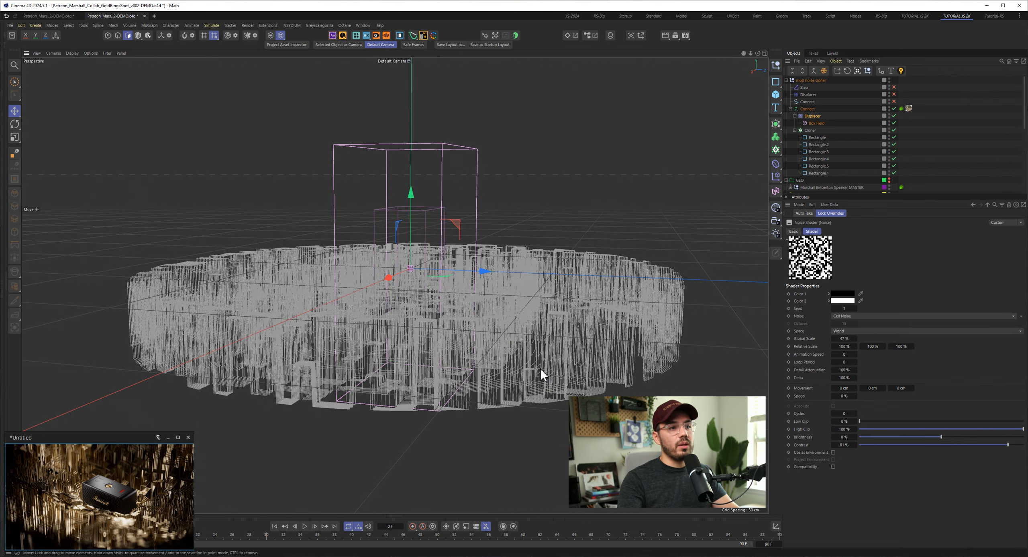
pyautogui.keyDown('alt'); pyautogui.moveTo(540, 368); pyautogui.dragTo(556, 368); pyautogui.keyUp('alt')
pyautogui.keyDown('alt'); pyautogui.moveTo(551, 320); pyautogui.dragTo(595, 321, button='right'); pyautogui.keyUp('alt')
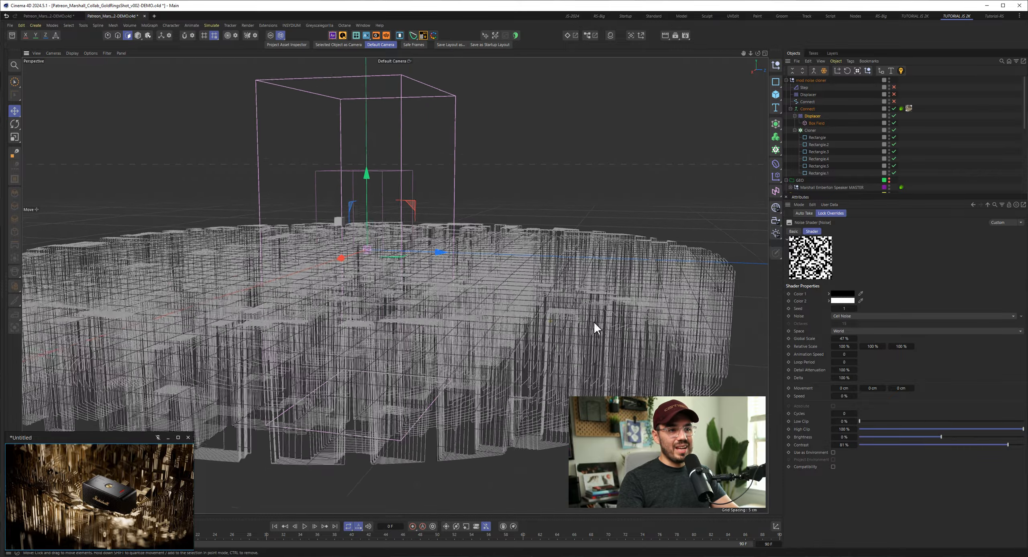
pyautogui.keyDown('alt'); pyautogui.moveTo(595, 321); pyautogui.dragTo(522, 319); pyautogui.keyUp('alt')
pyautogui.click(107, 53)
pyautogui.moveTo(121, 67)
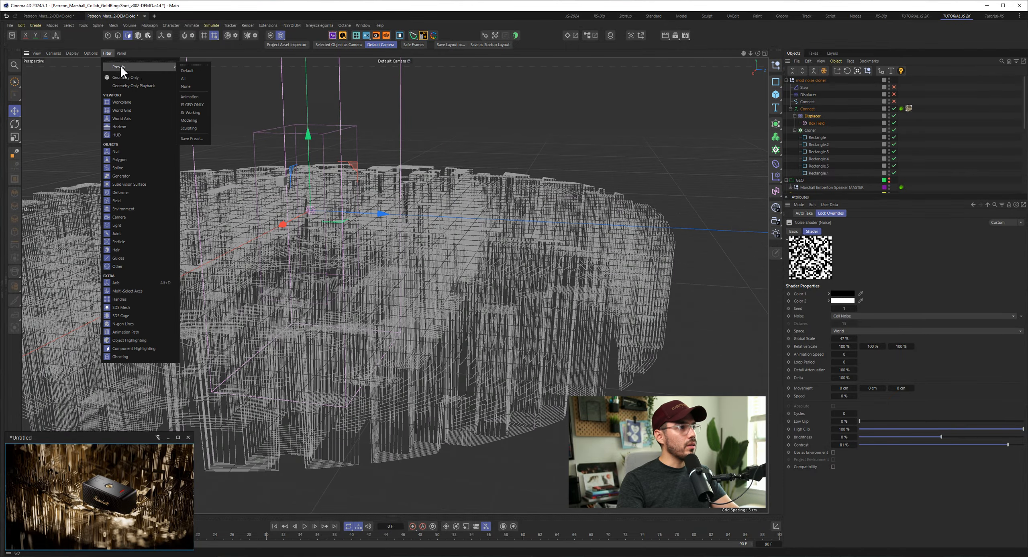
pyautogui.click(192, 112)
pyautogui.keyDown('alt'); pyautogui.moveTo(574, 268); pyautogui.dragTo(728, 320); pyautogui.keyUp('alt')
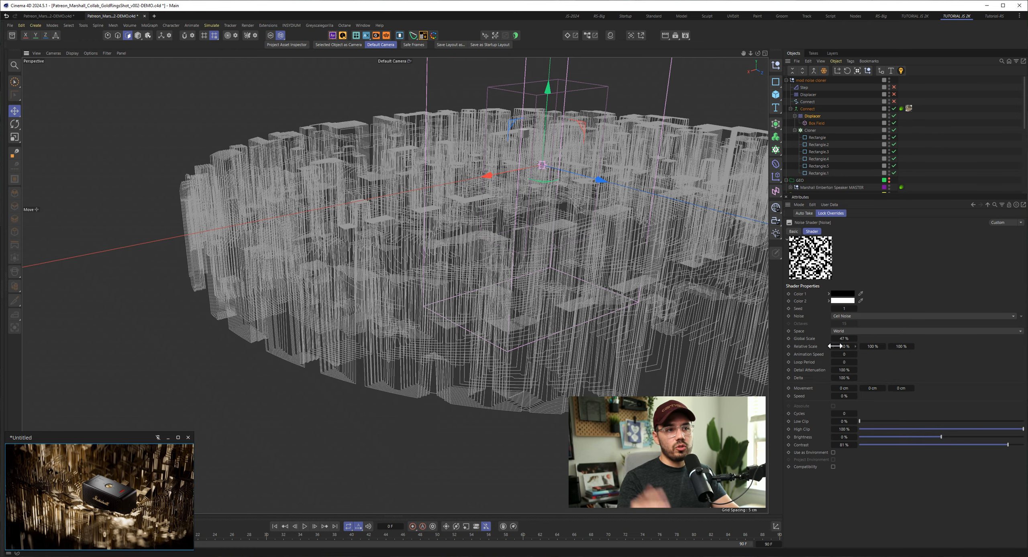
pyautogui.keyDown('alt'); pyautogui.moveTo(572, 297); pyautogui.dragTo(539, 307); pyautogui.keyUp('alt')
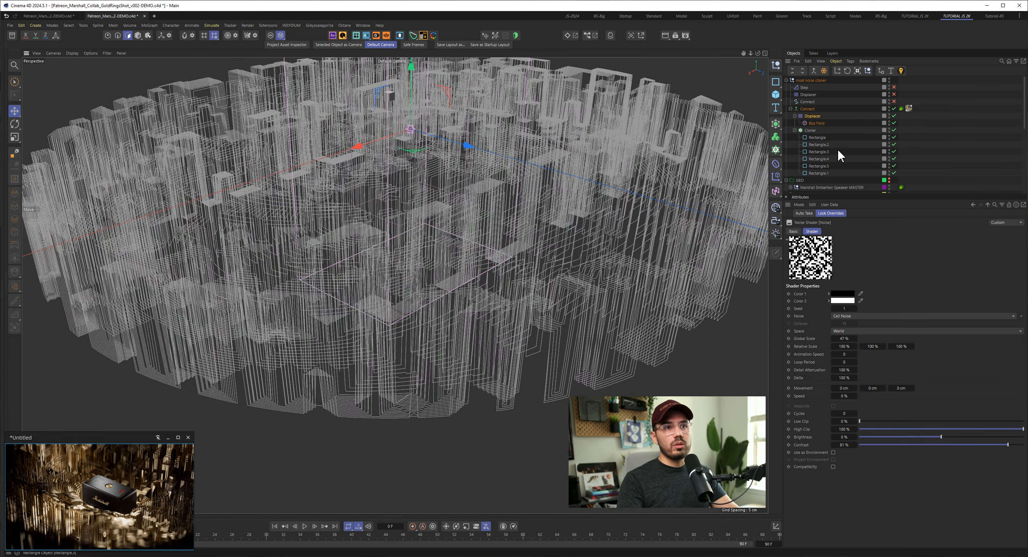
# - Make the GEO group with the Marshall speaker visible and view the scene through the 3/4 camera
pyautogui.scroll(-4, 837, 149)
pyautogui.click(889, 94)
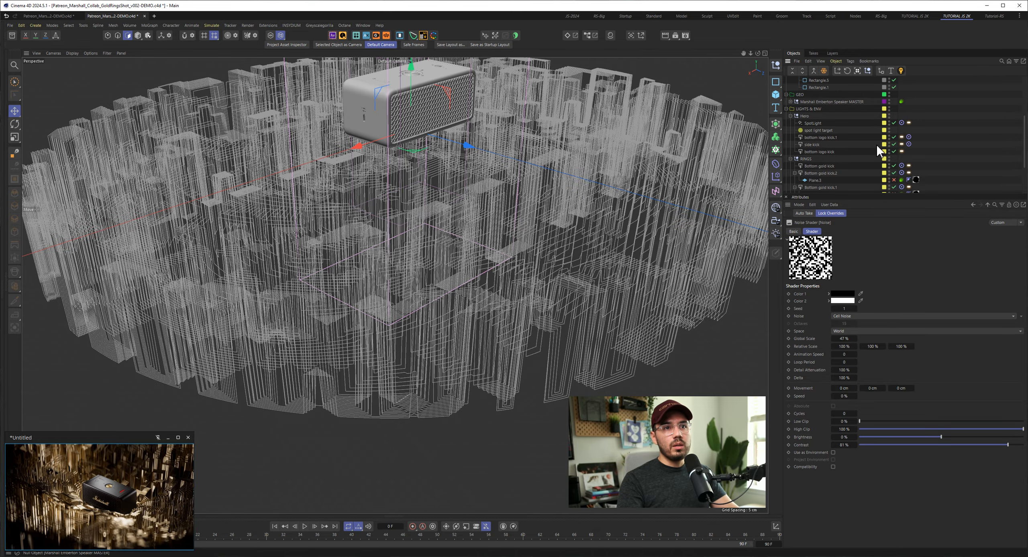
pyautogui.keyDown('alt'); pyautogui.moveTo(459, 131); pyautogui.dragTo(401, 63); pyautogui.keyUp('alt')
pyautogui.click(416, 79)
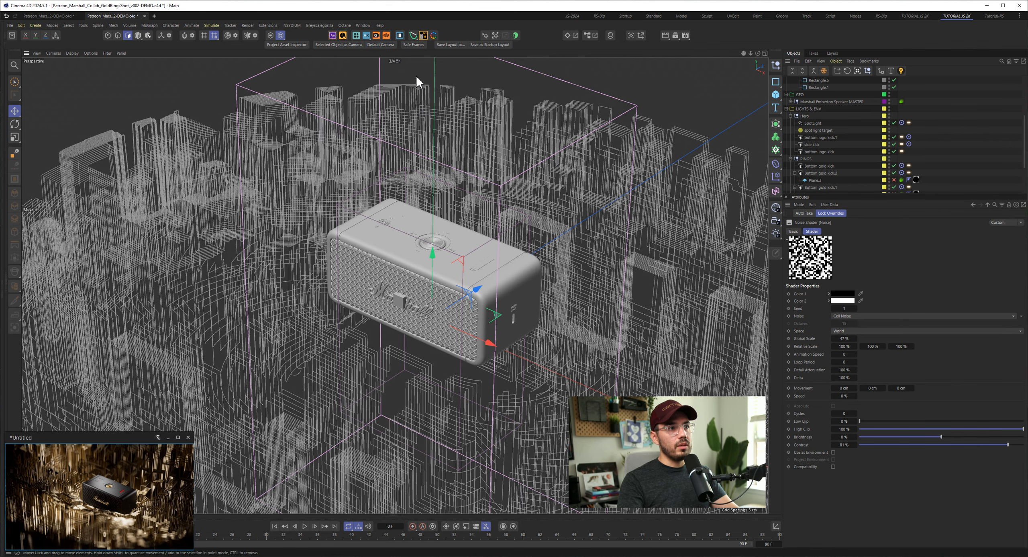
# - Inspect the rings through the top down and 3/4 cameras and compare them with the temporarily enlarged reference image
pyautogui.click(400, 63)
pyautogui.click(405, 84)
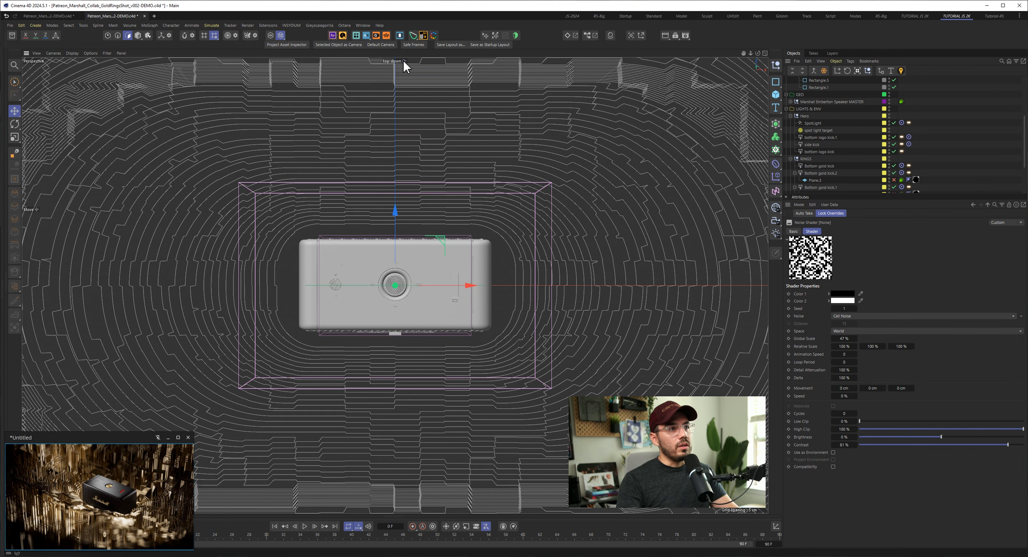
pyautogui.click(403, 60)
pyautogui.click(411, 76)
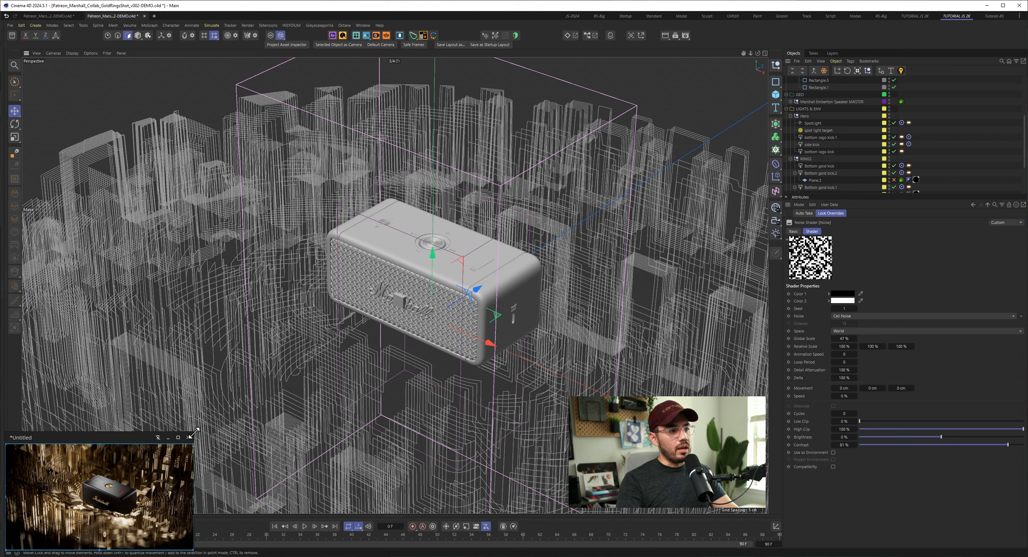
pyautogui.moveTo(195, 434); pyautogui.dragTo(433, 284)
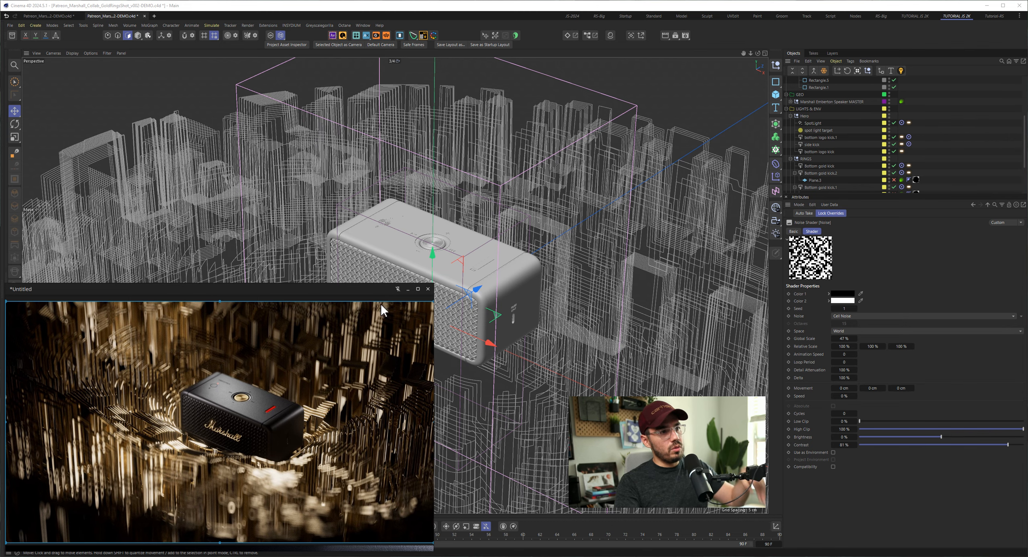
pyautogui.moveTo(435, 282); pyautogui.dragTo(230, 404)
# - Return to the default camera and enable the Step effector to inspect its influence on the rings around the speaker
pyautogui.click(392, 61)
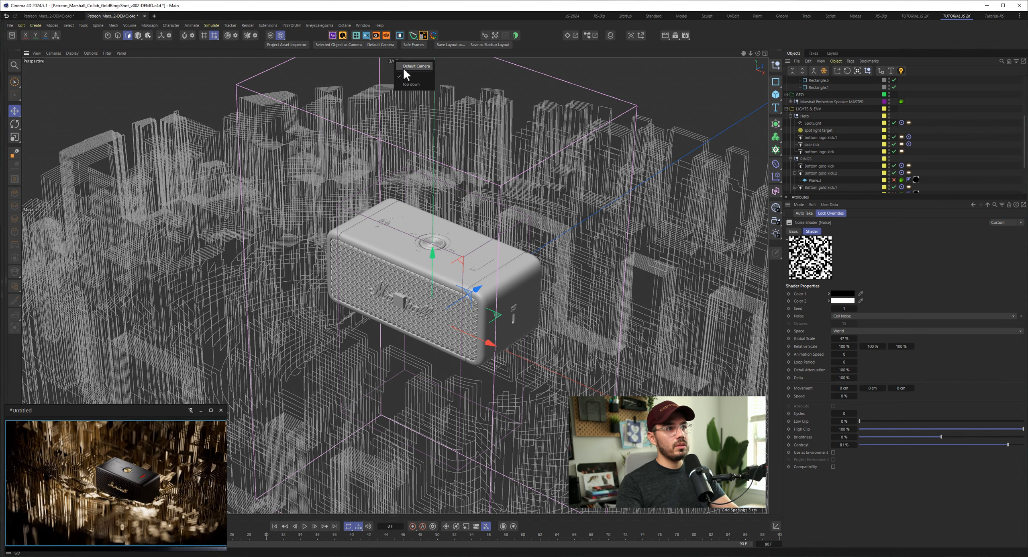
pyautogui.click(403, 67)
pyautogui.keyDown('alt'); pyautogui.moveTo(445, 326); pyautogui.dragTo(326, 299); pyautogui.keyUp('alt')
pyautogui.scroll(-4, 450, 300)
pyautogui.keyDown('alt'); pyautogui.moveTo(450, 300); pyautogui.dragTo(509, 272); pyautogui.keyUp('alt')
pyautogui.scroll(4, 832, 146)
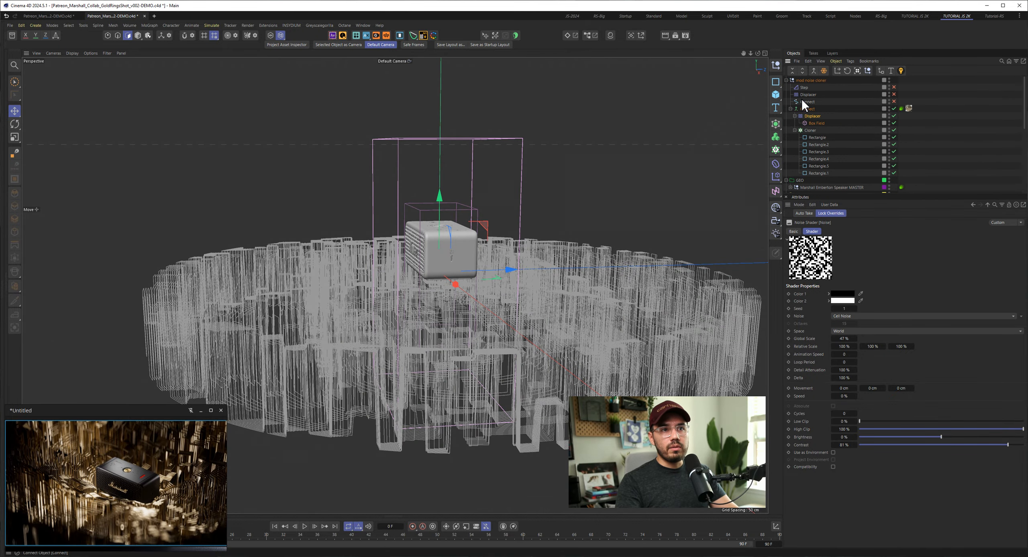
pyautogui.click(894, 87)
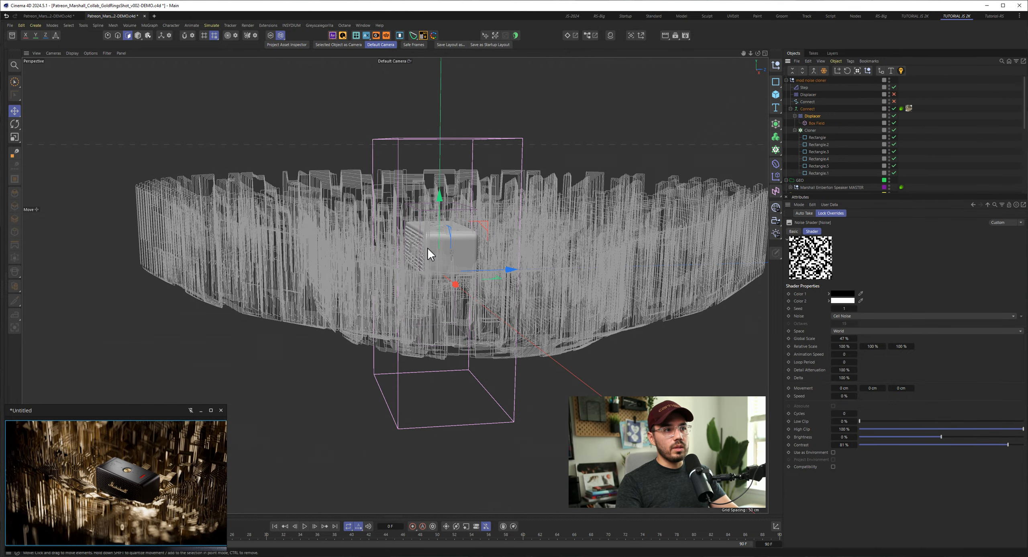
pyautogui.keyDown('alt'); pyautogui.moveTo(428, 248); pyautogui.dragTo(488, 281); pyautogui.keyUp('alt')
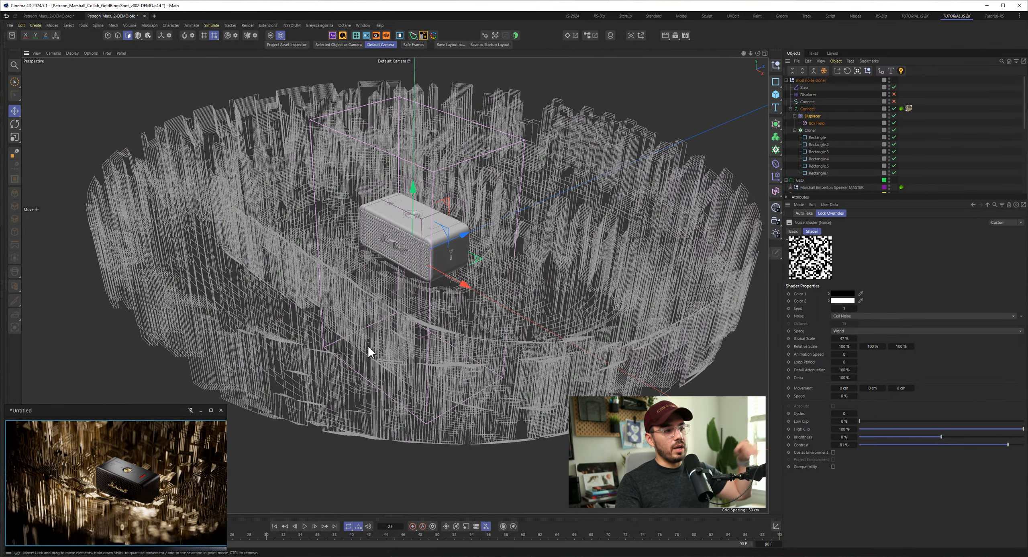
# - Compare the stepped rings through the 3/4 camera with the enlarged reference image, and return to the default camera
pyautogui.click(411, 60)
pyautogui.click(421, 85)
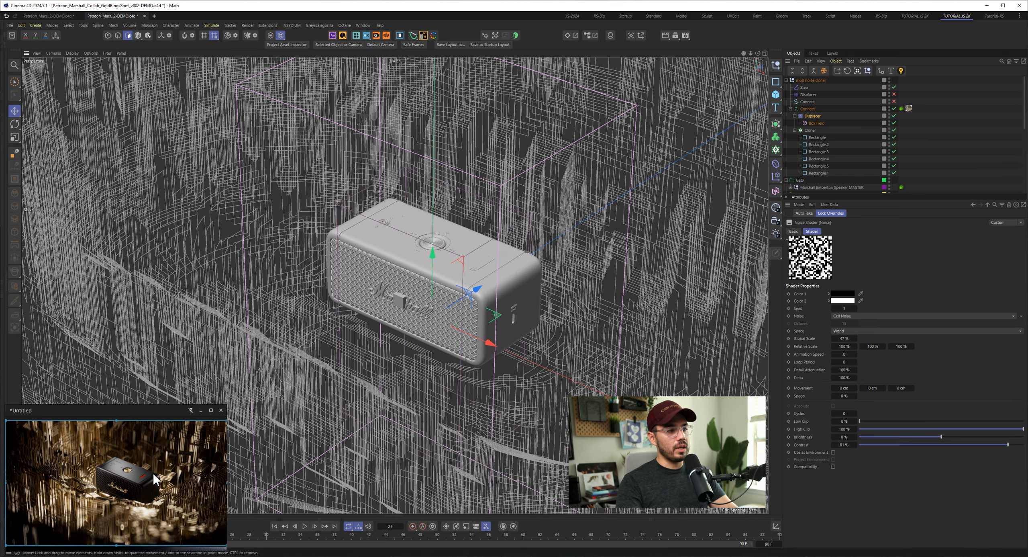
pyautogui.moveTo(227, 403); pyautogui.dragTo(527, 139)
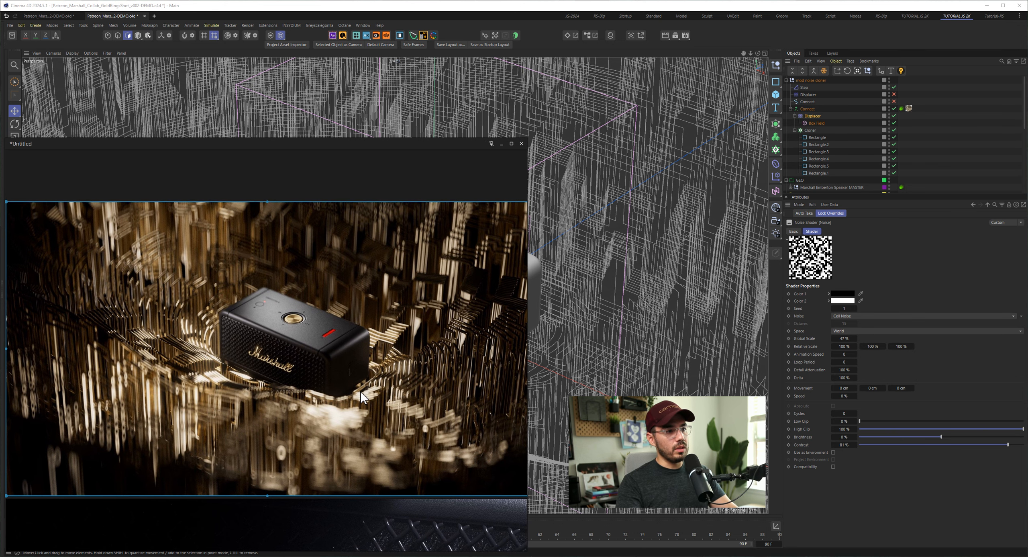
pyautogui.moveTo(527, 139); pyautogui.dragTo(252, 388)
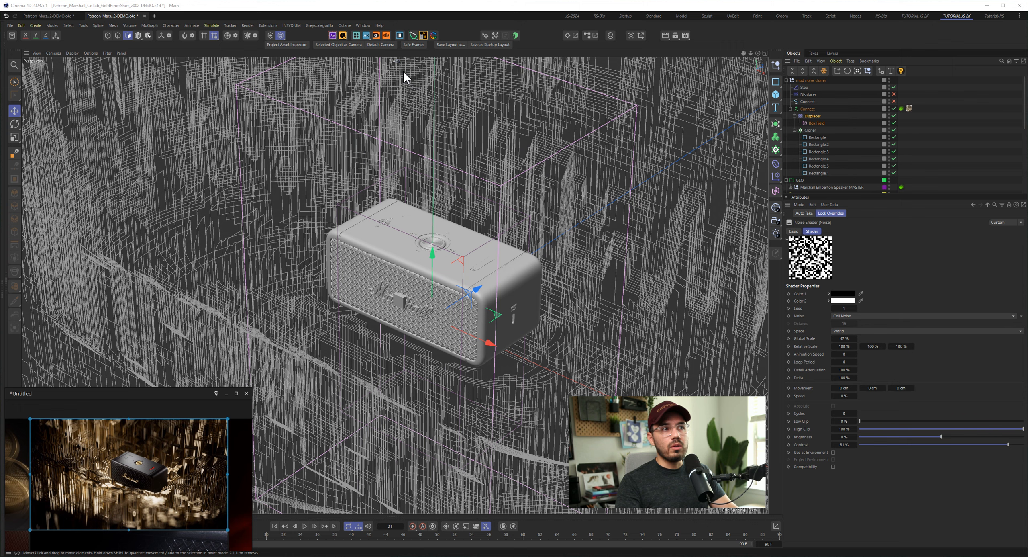
pyautogui.click(396, 61)
# - Turn off the Displacer's Invert and Box Field layers and the Step effector to inspect the displacement without falloff
pyautogui.click(821, 121)
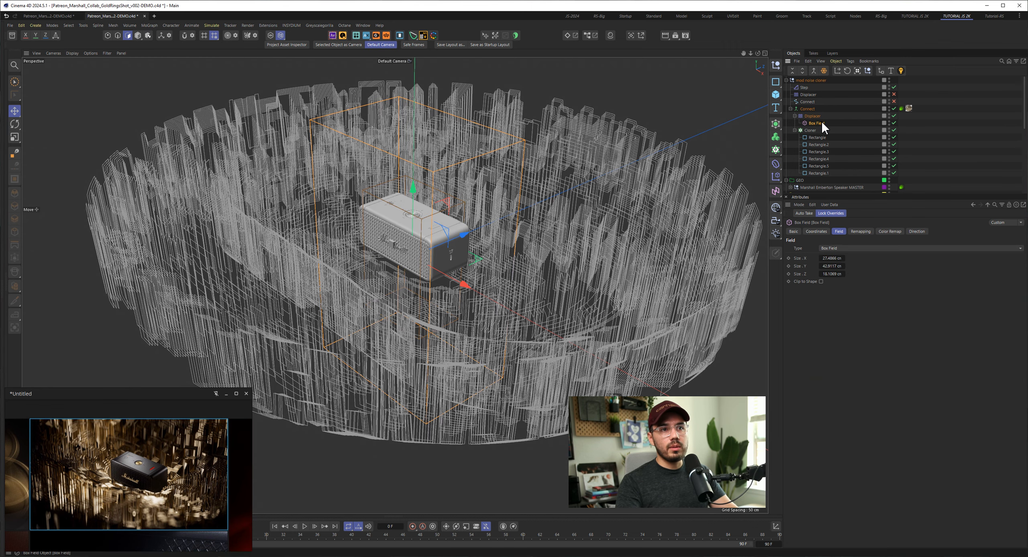
pyautogui.click(813, 116)
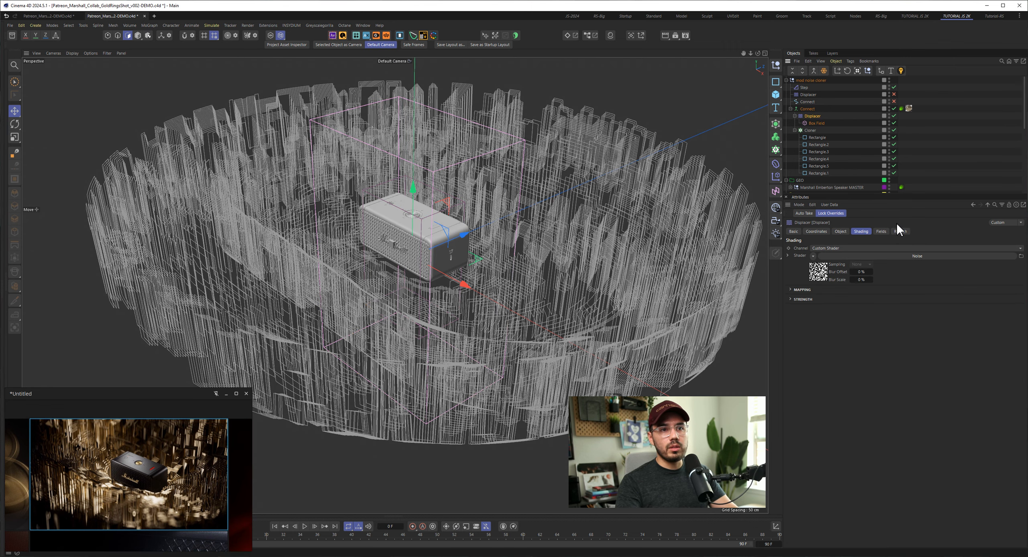
pyautogui.click(881, 231)
pyautogui.click(790, 264)
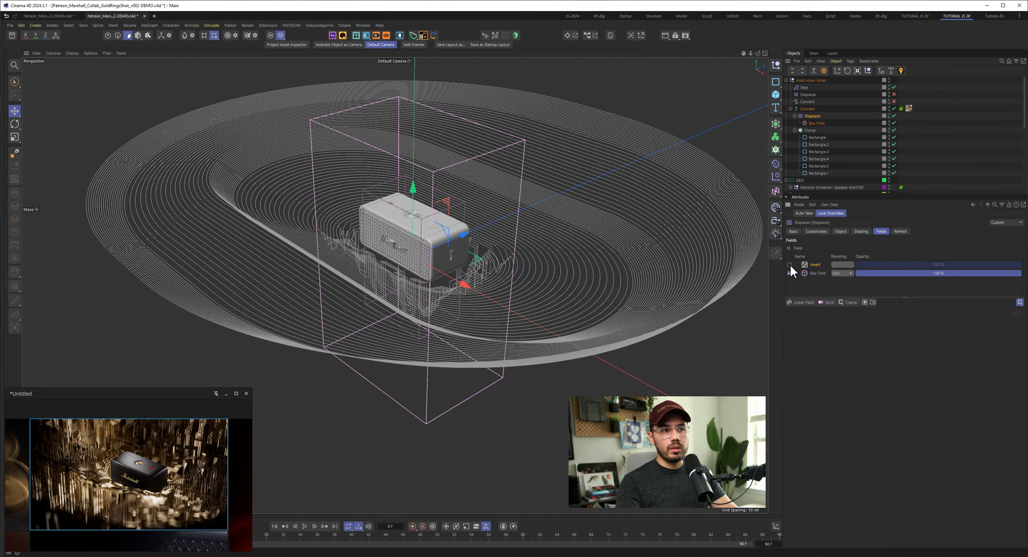
pyautogui.click(790, 273)
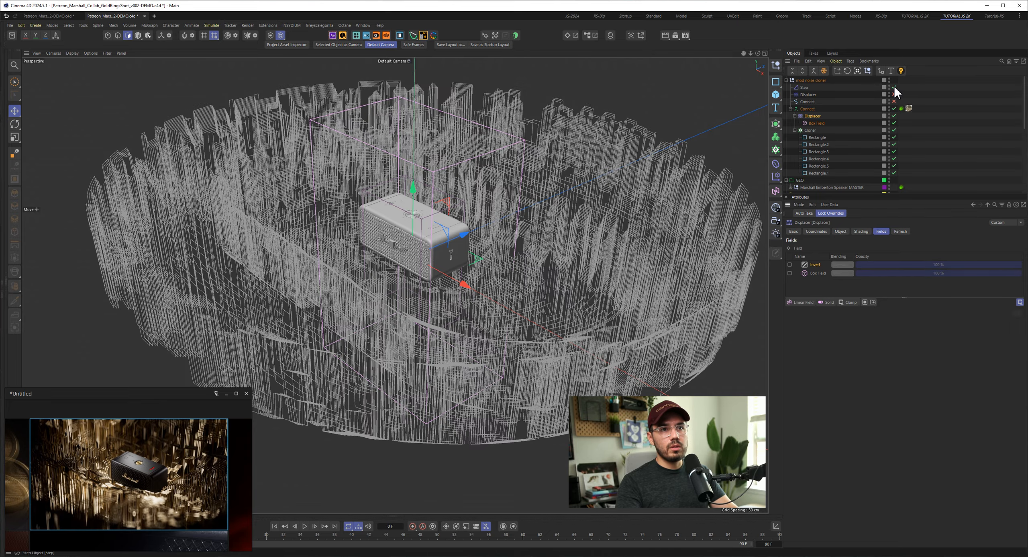
pyautogui.click(894, 88)
pyautogui.keyDown('alt'); pyautogui.moveTo(458, 263); pyautogui.dragTo(287, 328); pyautogui.keyUp('alt')
pyautogui.keyDown('alt'); pyautogui.moveTo(369, 324); pyautogui.dragTo(565, 325); pyautogui.keyUp('alt')
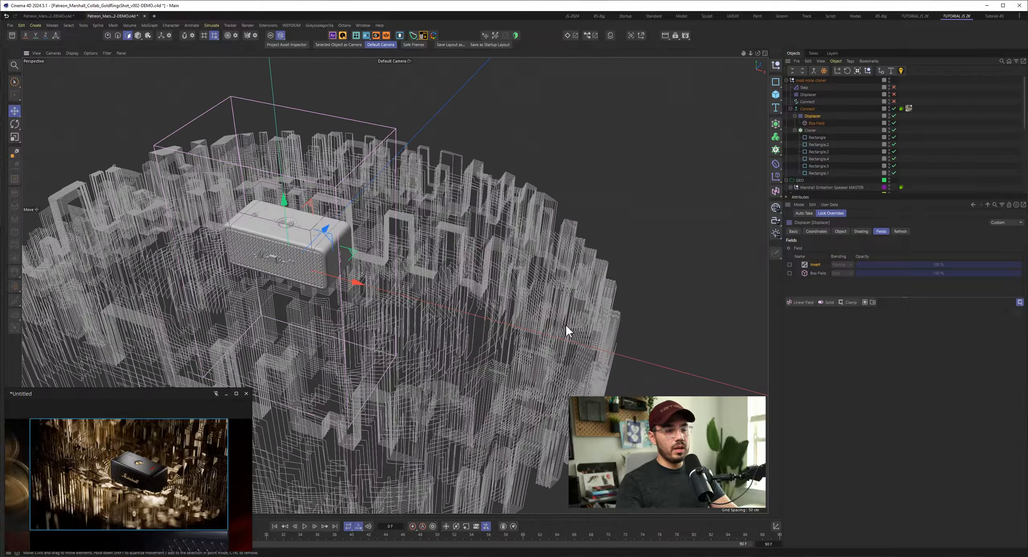
# - Re-enable the Box Field and Invert layers in the Displacer's field list
pyautogui.click(790, 273)
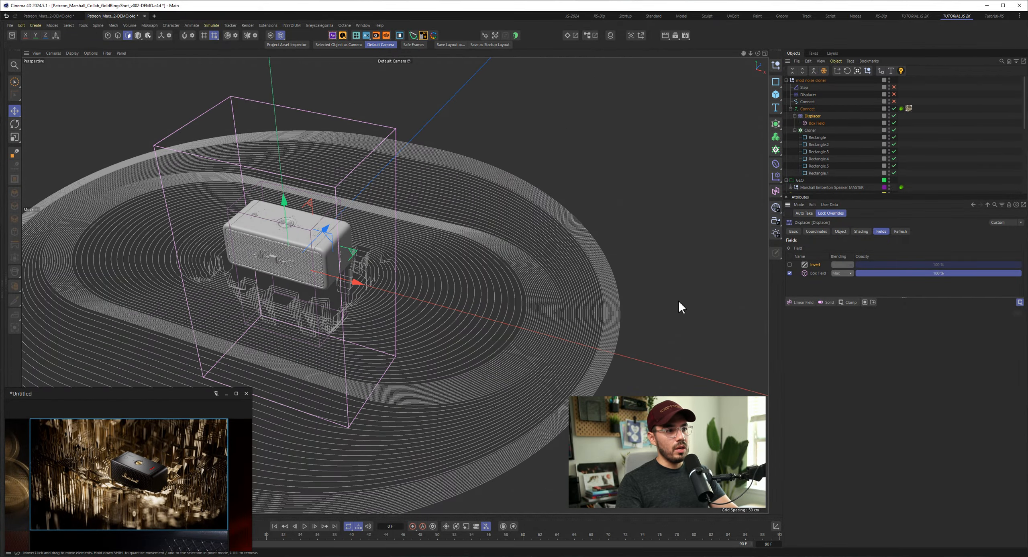
pyautogui.click(790, 264)
pyautogui.keyDown('alt'); pyautogui.moveTo(312, 299); pyautogui.dragTo(420, 250); pyautogui.keyUp('alt')
# - Select the Box Field with the Scale tool to inspect its extent around the speaker, and turn the Step effector back on
pyautogui.click(817, 124)
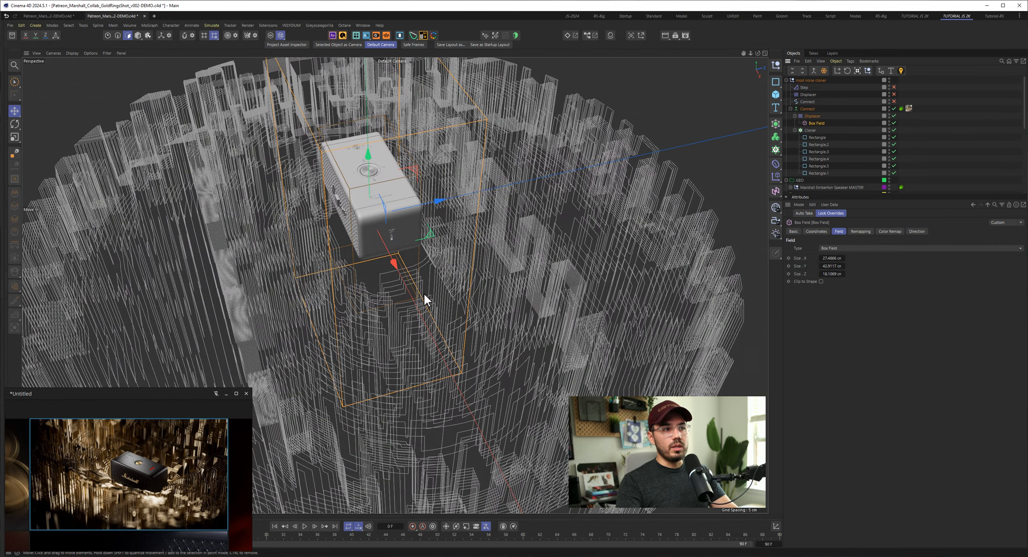
pyautogui.press('t')
pyautogui.moveTo(390, 302); pyautogui.dragTo(305, 210)
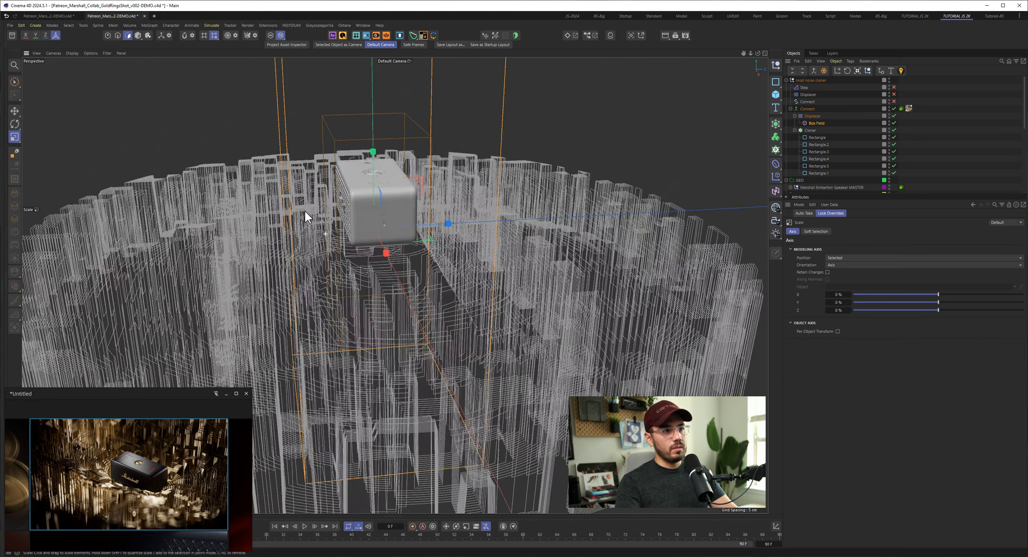
pyautogui.click(895, 87)
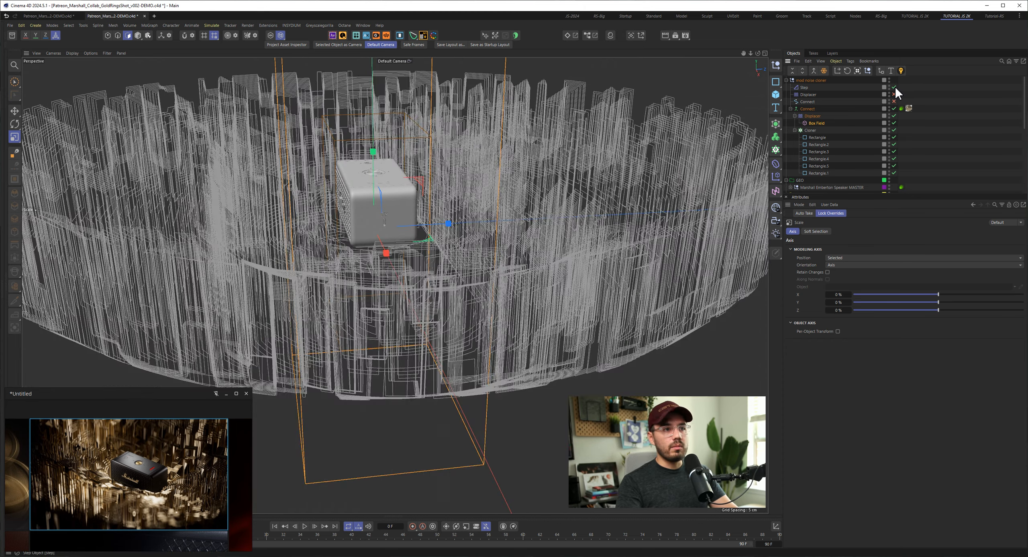
# - Try a higher Y position value on the Step effector and undo the change
pyautogui.click(805, 87)
pyautogui.click(842, 231)
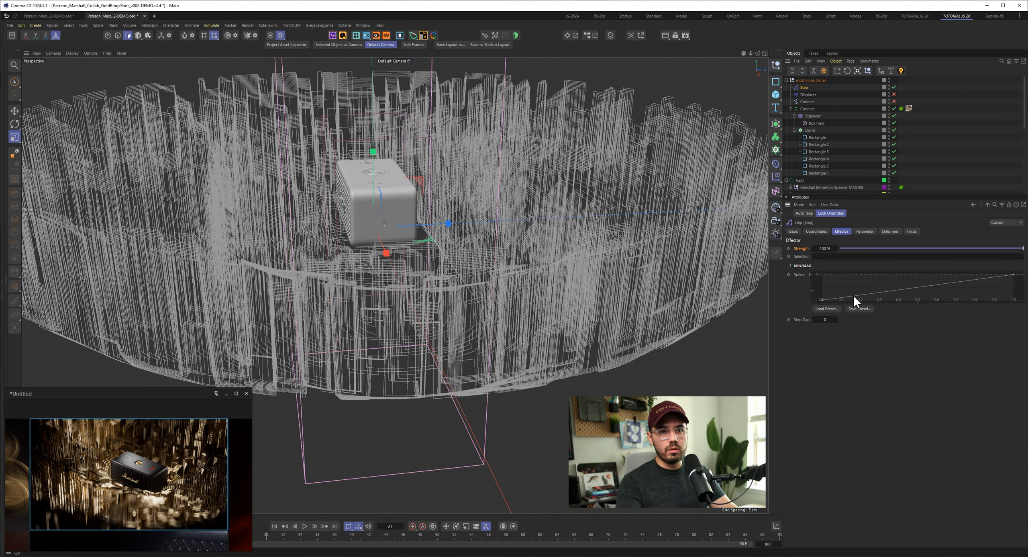
pyautogui.click(864, 231)
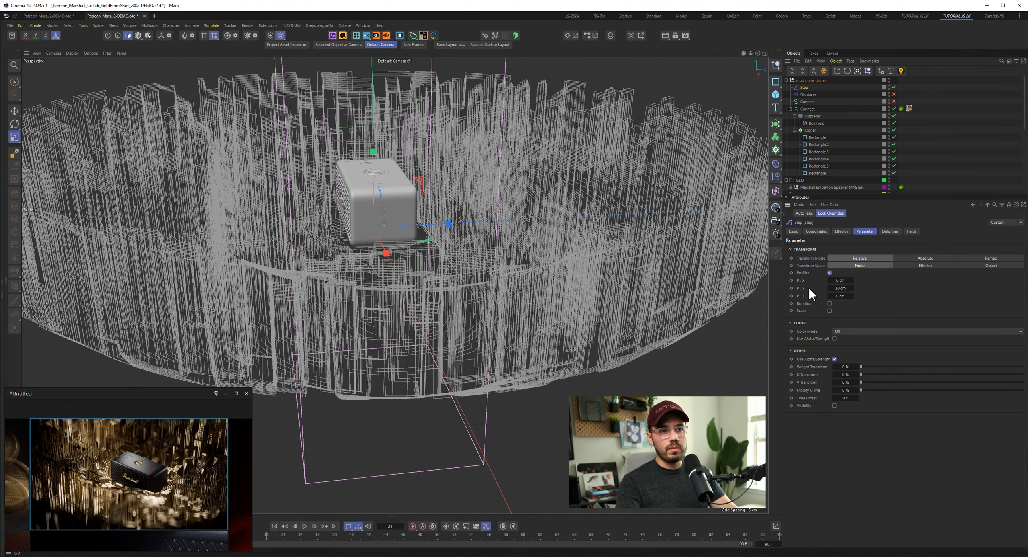
pyautogui.moveTo(838, 290); pyautogui.dragTo(844, 293)
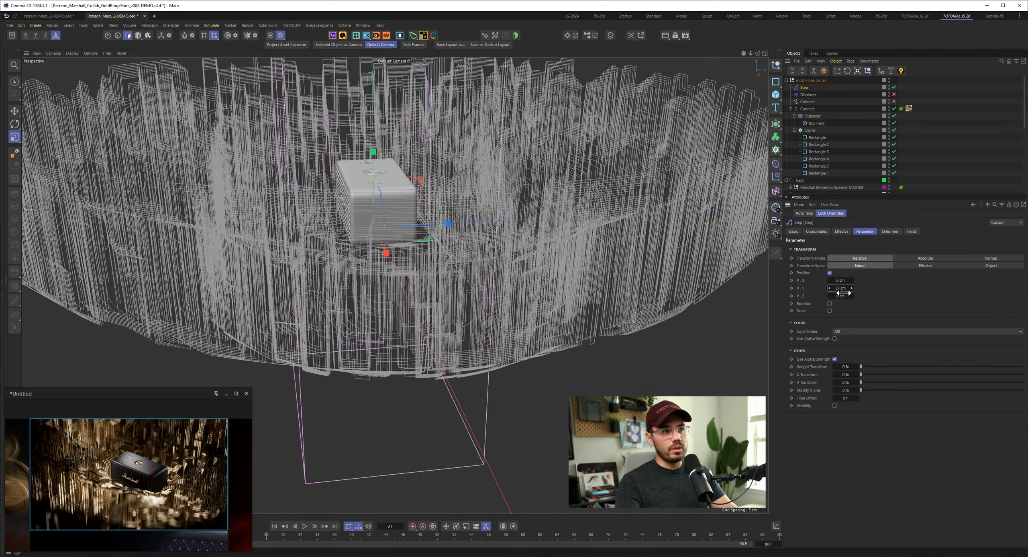
pyautogui.hotkey('ctrl', 'z')
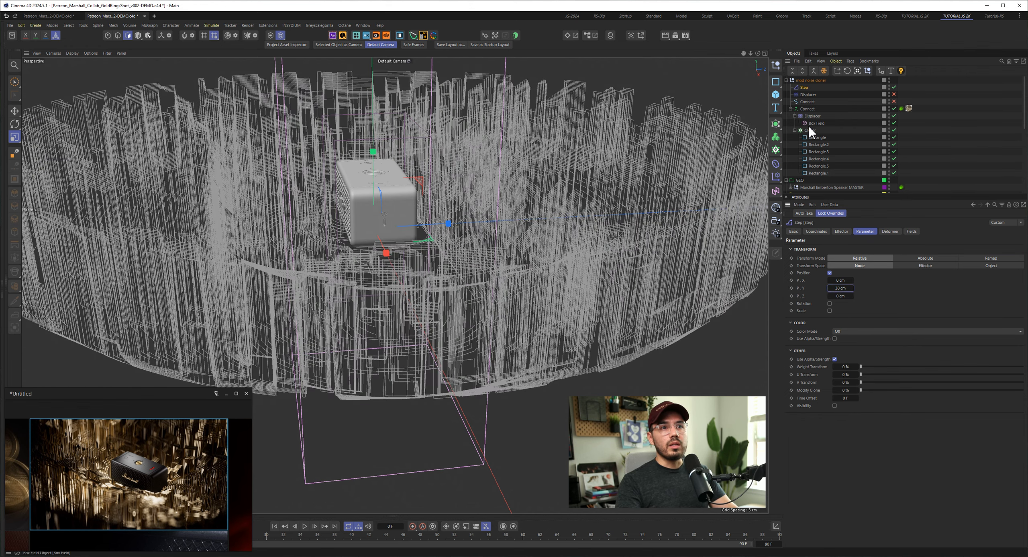
pyautogui.keyDown('alt'); pyautogui.moveTo(433, 273); pyautogui.dragTo(507, 297); pyautogui.keyUp('alt')
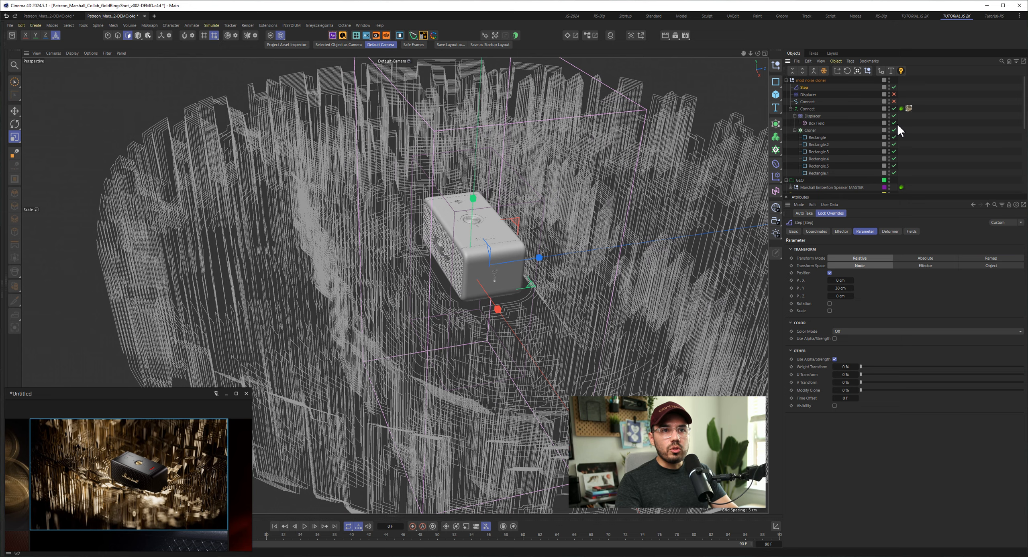
# - Turn the Displacer's Invert and Box Field layers off and back on to compare the displacement around the speaker
pyautogui.click(813, 116)
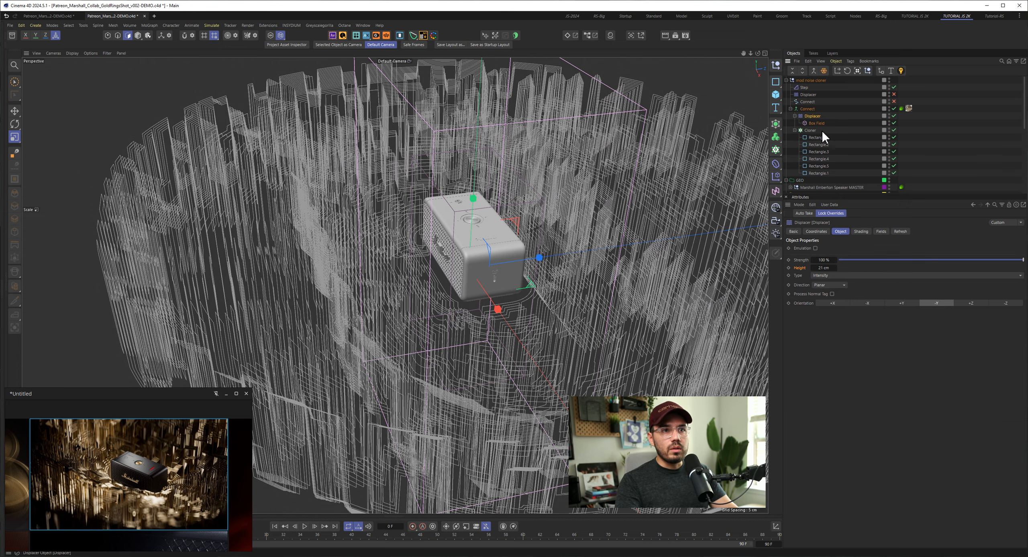
pyautogui.click(881, 232)
pyautogui.moveTo(789, 264); pyautogui.dragTo(789, 274)
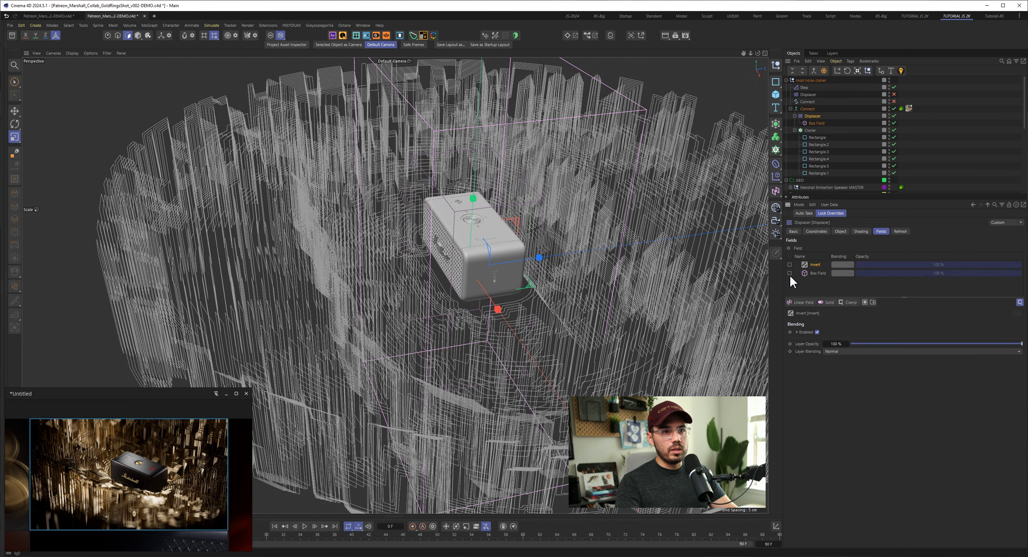
pyautogui.moveTo(485, 307)
pyautogui.keyDown('alt'); pyautogui.mouseDown()
pyautogui.moveTo(394, 301)
pyautogui.moveTo(395, 362)
pyautogui.moveTo(517, 328)
pyautogui.moveTo(482, 316)
pyautogui.mouseUp(); pyautogui.keyUp('alt')
pyautogui.moveTo(789, 264); pyautogui.dragTo(789, 271)
# - Try scaling up the Box Field around the speaker, undo the scaling, and turn the Step effector back on
pyautogui.click(816, 123)
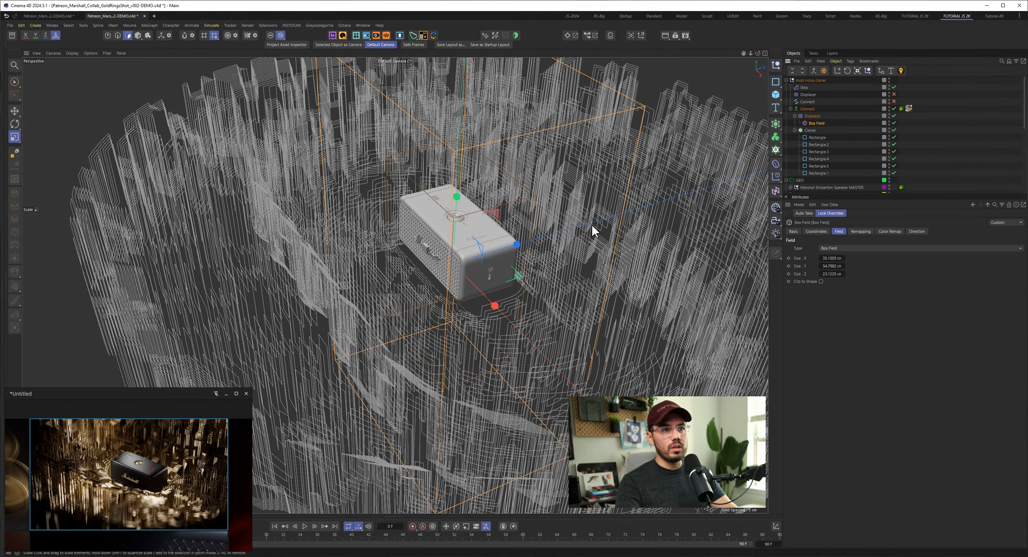
pyautogui.press('t')
pyautogui.moveTo(475, 289); pyautogui.dragTo(603, 307)
pyautogui.keyDown('alt'); pyautogui.moveTo(487, 248); pyautogui.dragTo(352, 299); pyautogui.keyUp('alt')
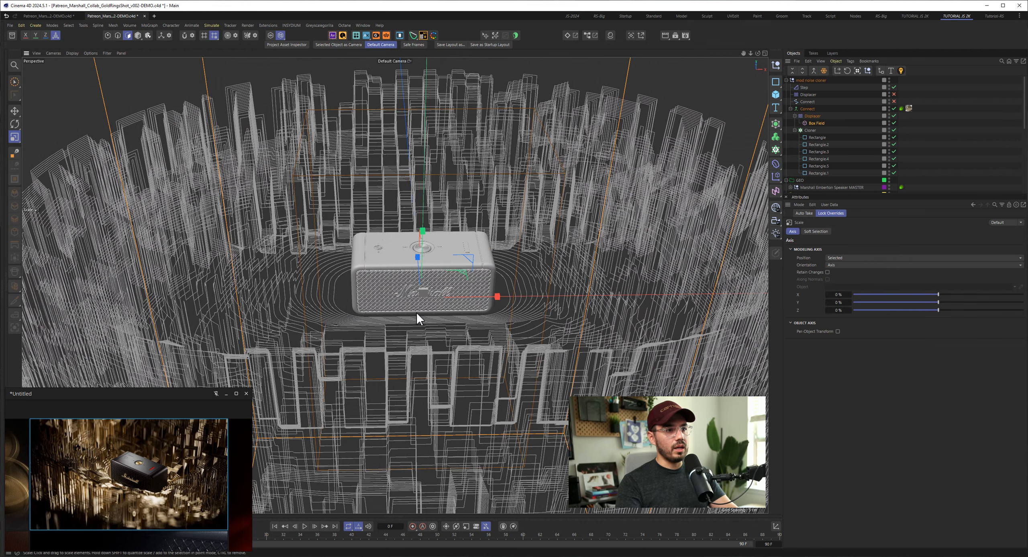
pyautogui.hotkey('ctrl', 'z')
pyautogui.hotkey('ctrl', 'z')
pyautogui.hotkey('ctrl', 'z')
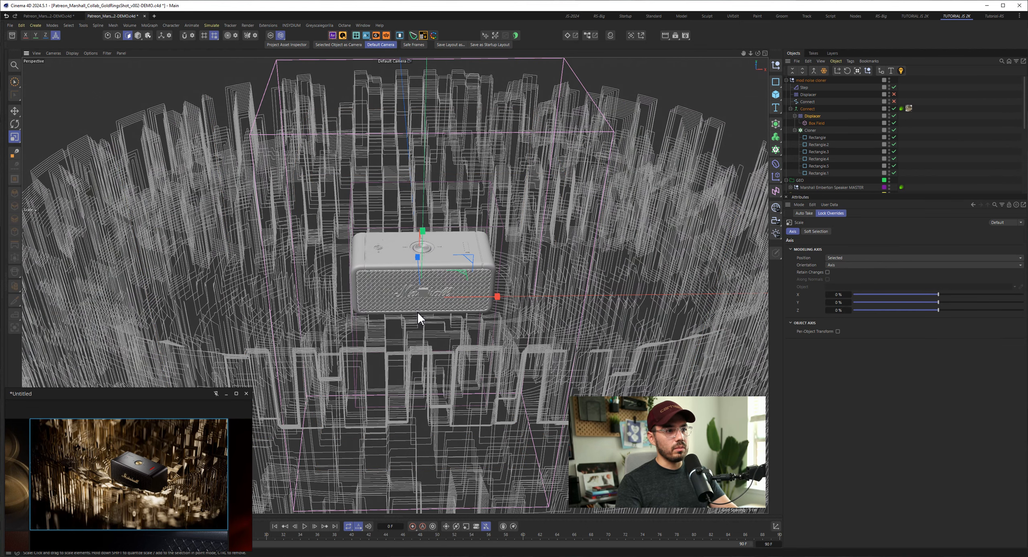
pyautogui.hotkey('ctrl', 'z')
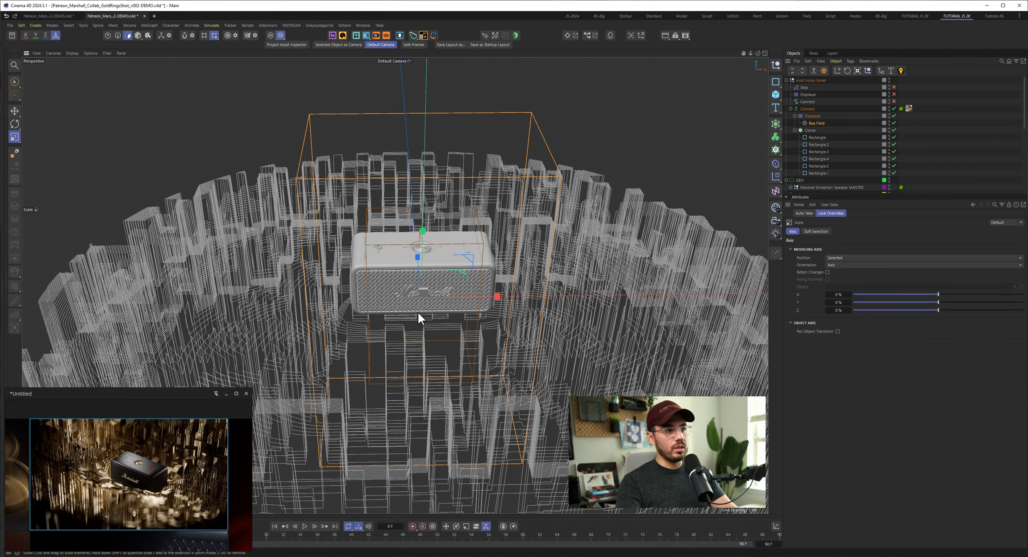
pyautogui.click(893, 87)
# - Return to the 3/4 camera and review the first Rectangle spline inside the Cloner with the Displacer's children collapsed
pyautogui.keyDown('alt'); pyautogui.moveTo(453, 266); pyautogui.dragTo(478, 82); pyautogui.keyUp('alt')
pyautogui.click(408, 77)
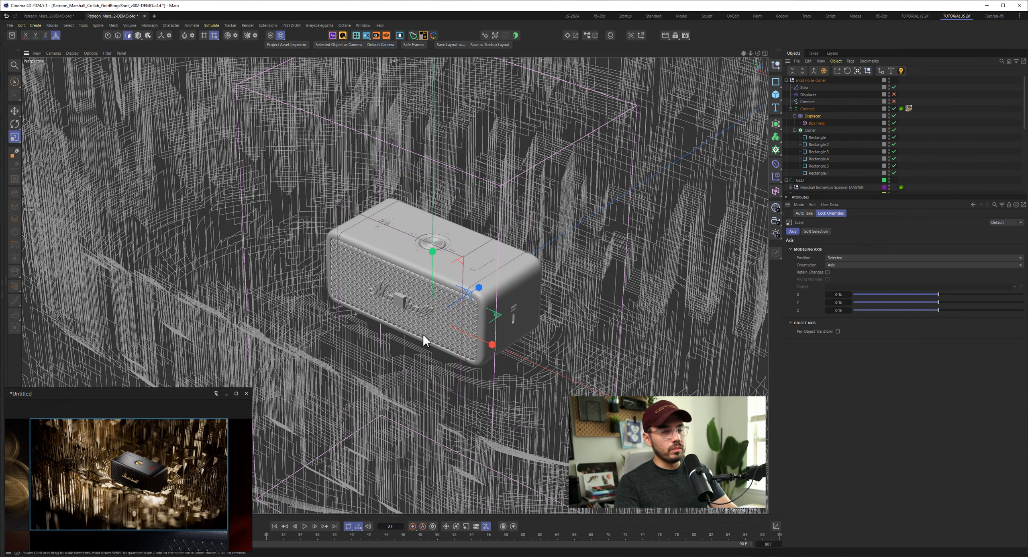
pyautogui.click(795, 130)
pyautogui.click(795, 116)
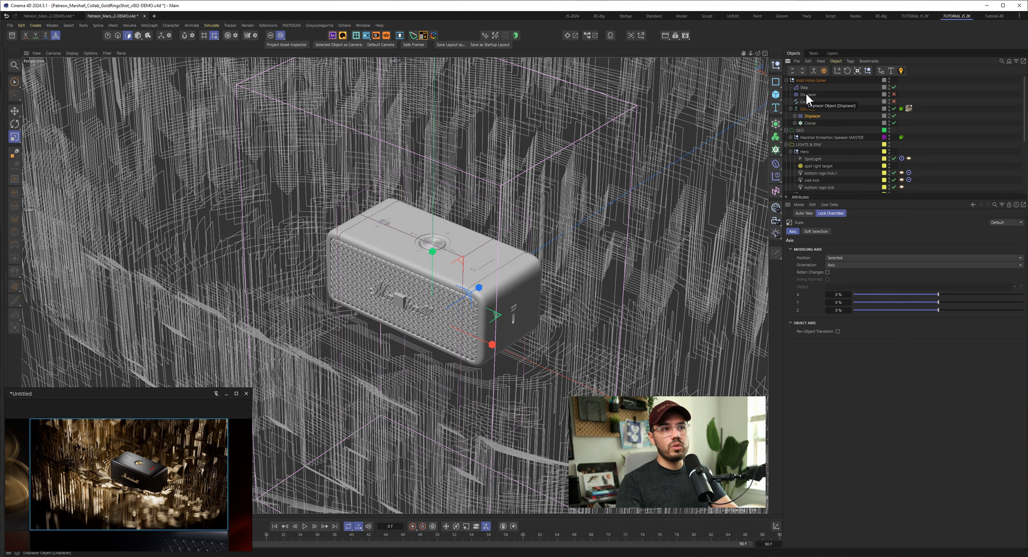
pyautogui.click(795, 123)
pyautogui.click(812, 130)
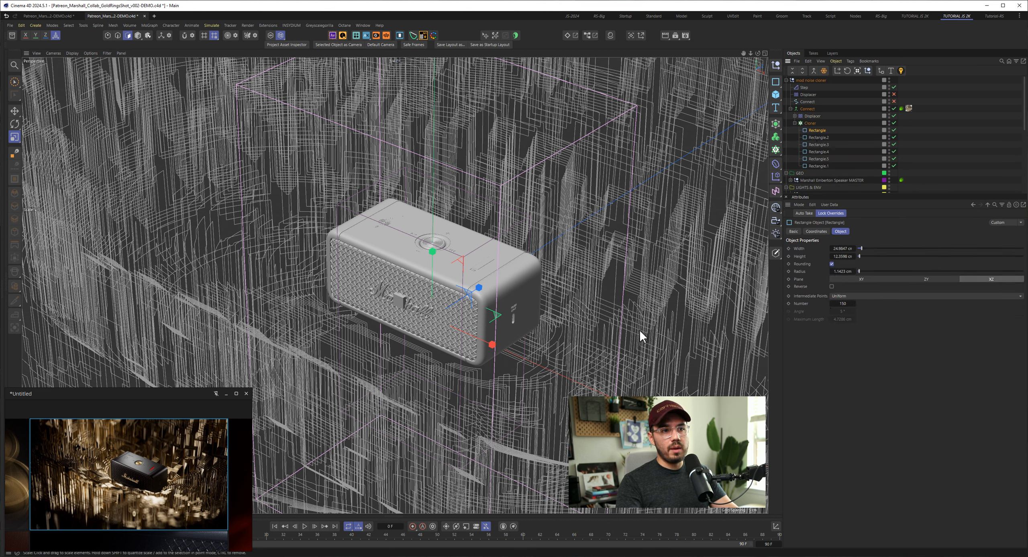
# - Try a contrast of 0% on the Cell Noise shader of the Displacer above the Cloner, and undo it
pyautogui.click(812, 115)
pyautogui.click(881, 231)
pyautogui.click(863, 231)
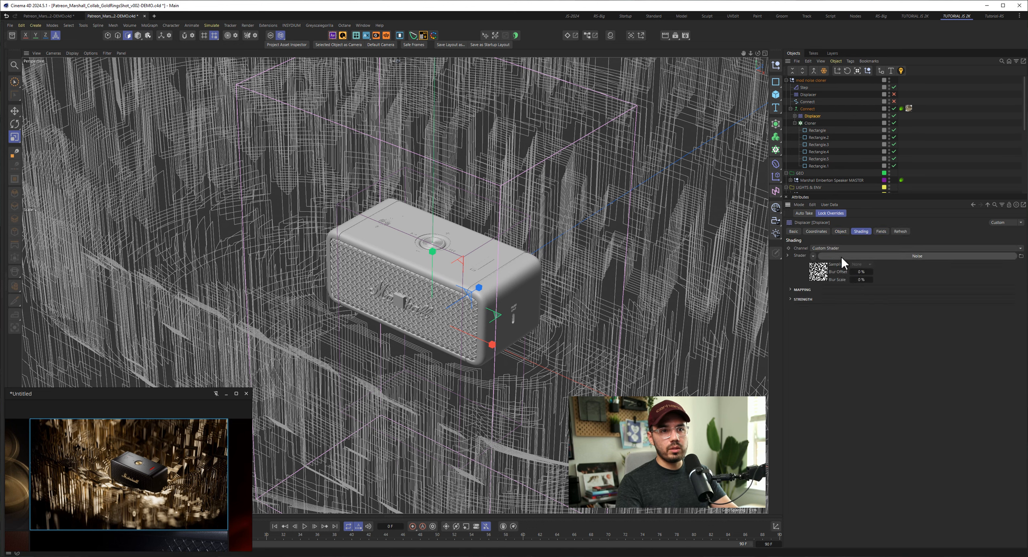
pyautogui.click(841, 256)
pyautogui.doubleClick(841, 446)
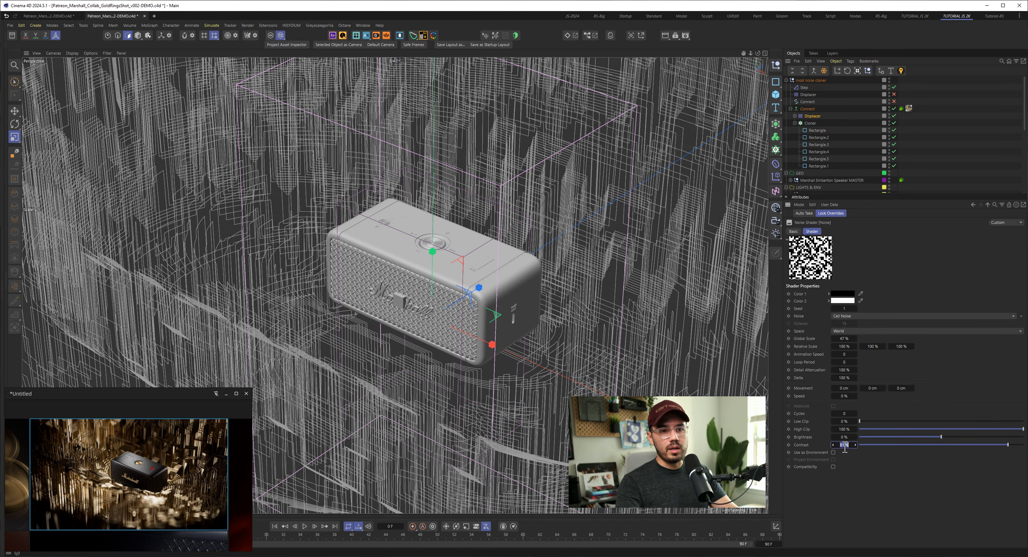
pyautogui.write('0')
pyautogui.press('Return')
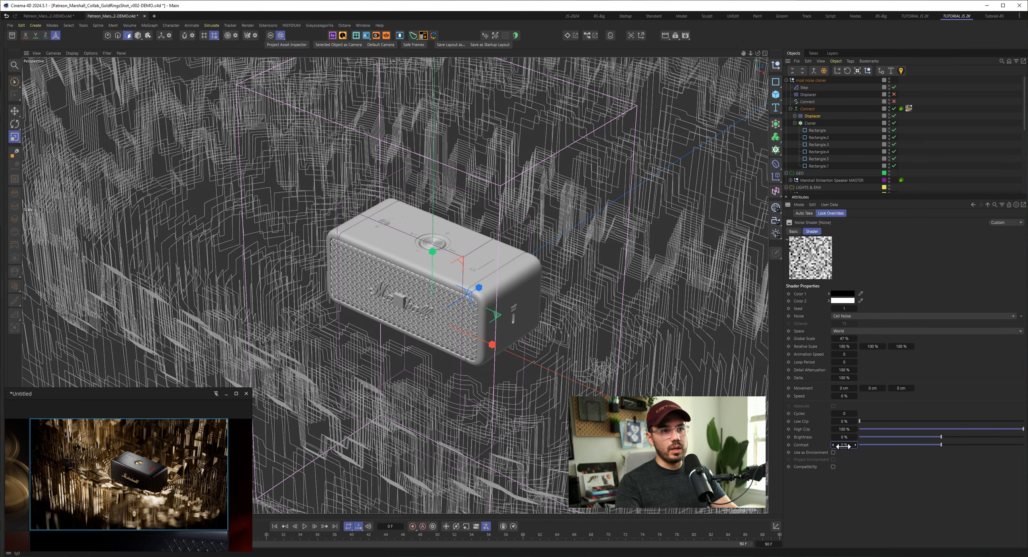
pyautogui.hotkey('ctrl', 'z')
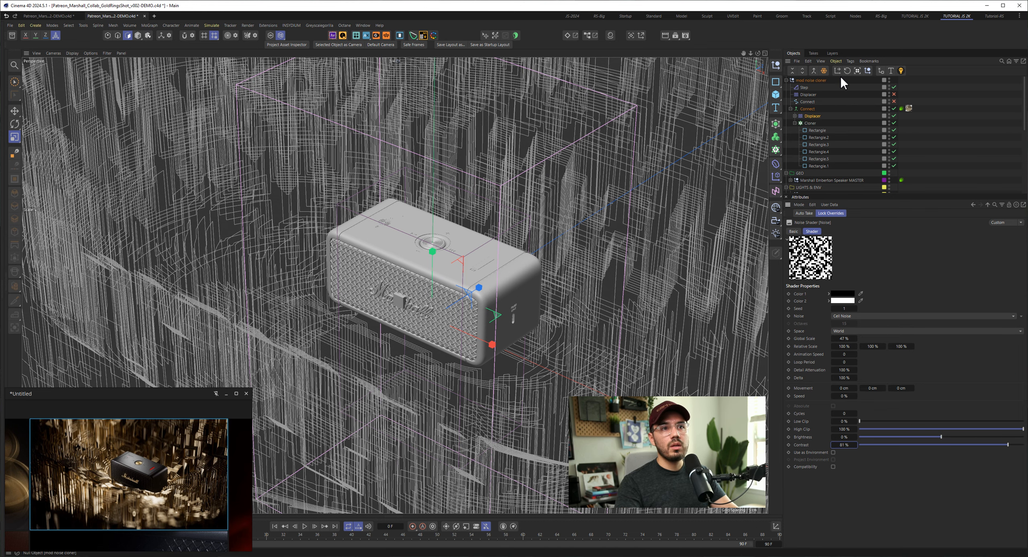
# - Toggle the outer Displacer below the Step effector to compare its effect, inspect its noise shader, and leave it disabled
pyautogui.click(894, 94)
pyautogui.click(895, 94)
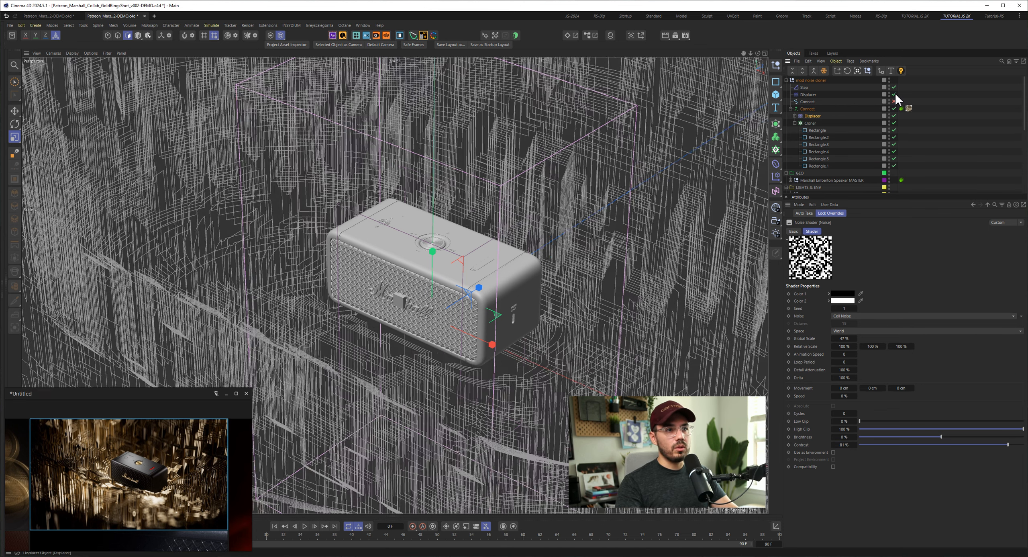
pyautogui.click(895, 94)
pyautogui.click(895, 94)
pyautogui.click(895, 94)
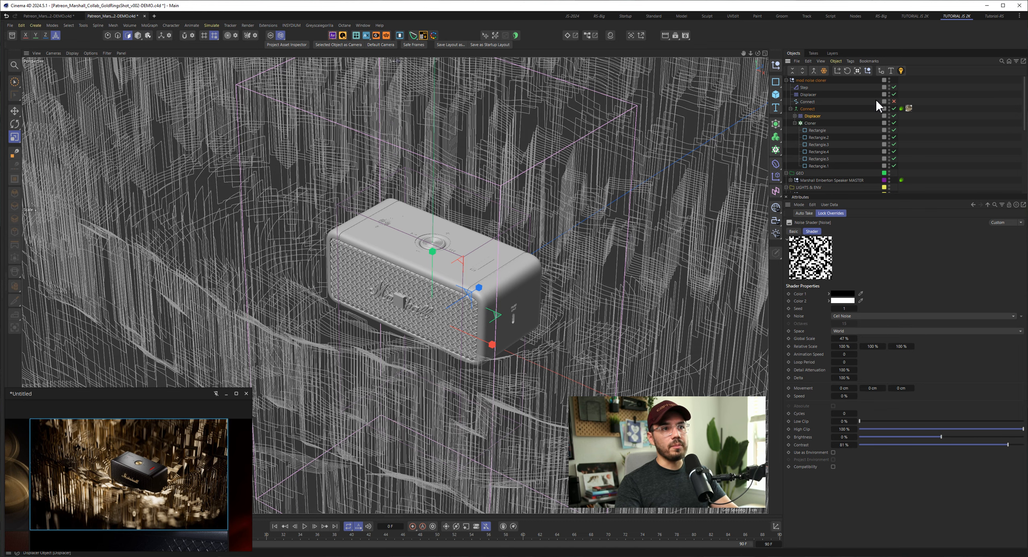
pyautogui.click(806, 96)
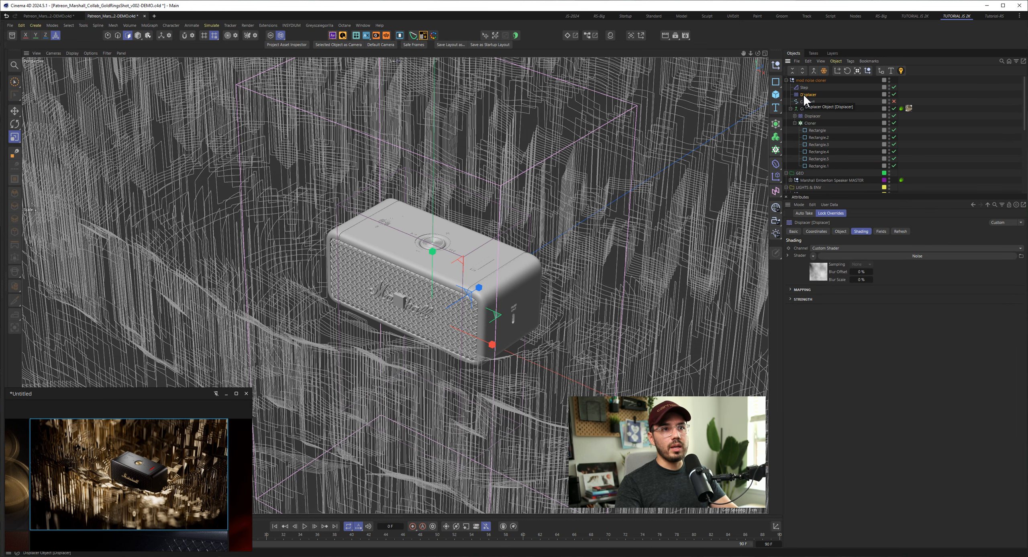
pyautogui.click(894, 94)
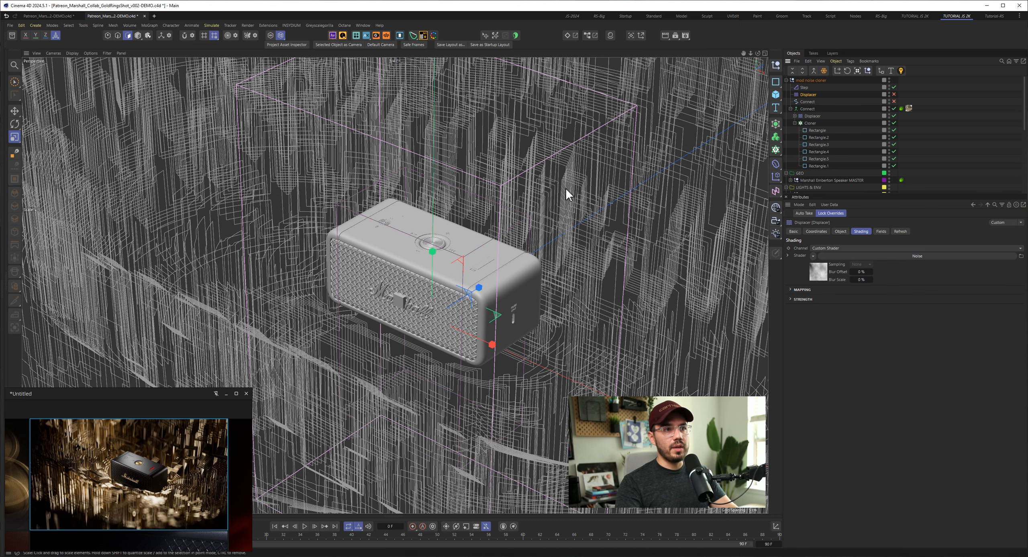
# - Widen the Octane Live Viewer, start rendering the scene, and release the reference window from staying on top
pyautogui.click(9, 64)
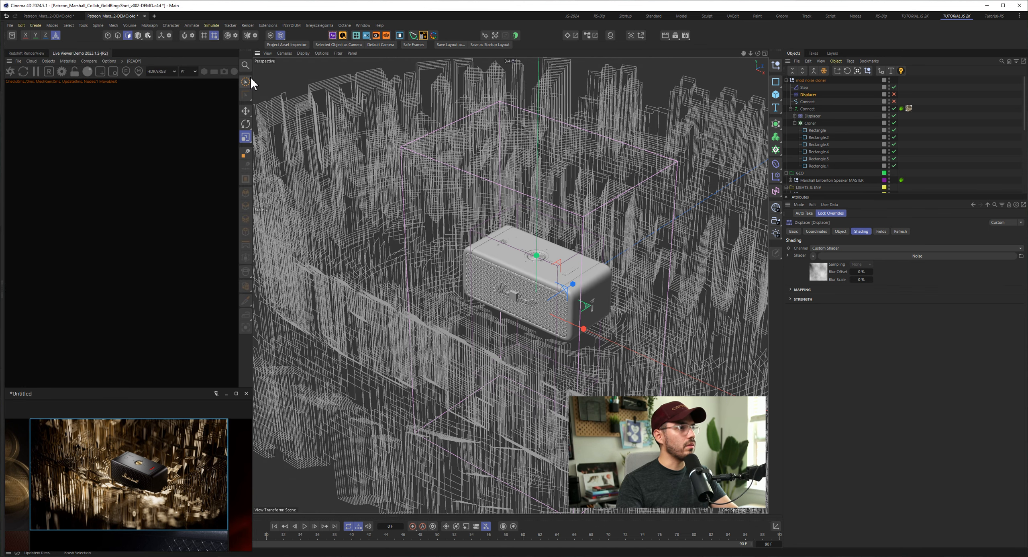
pyautogui.moveTo(252, 76); pyautogui.dragTo(483, 93)
pyautogui.moveTo(415, 85); pyautogui.dragTo(446, 85)
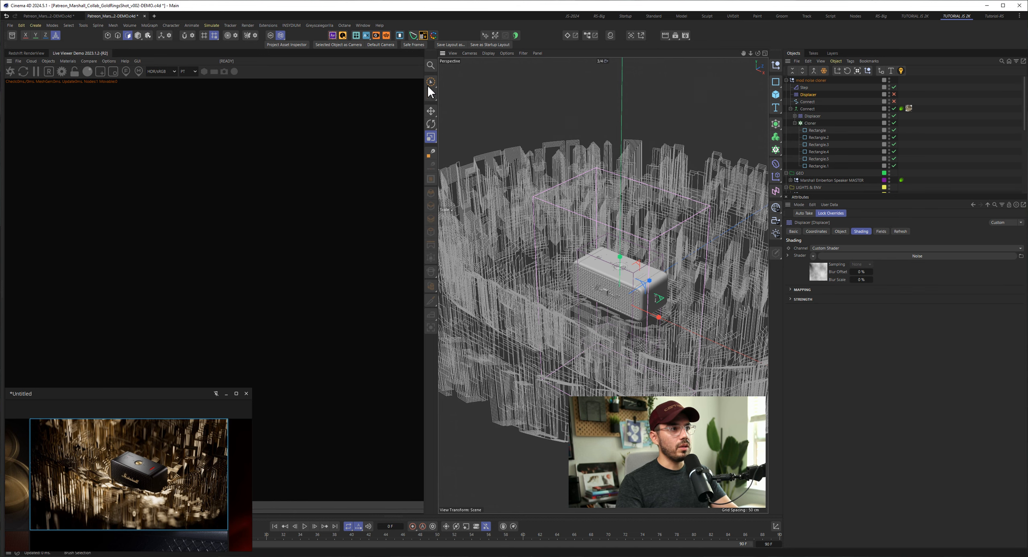
pyautogui.click(10, 72)
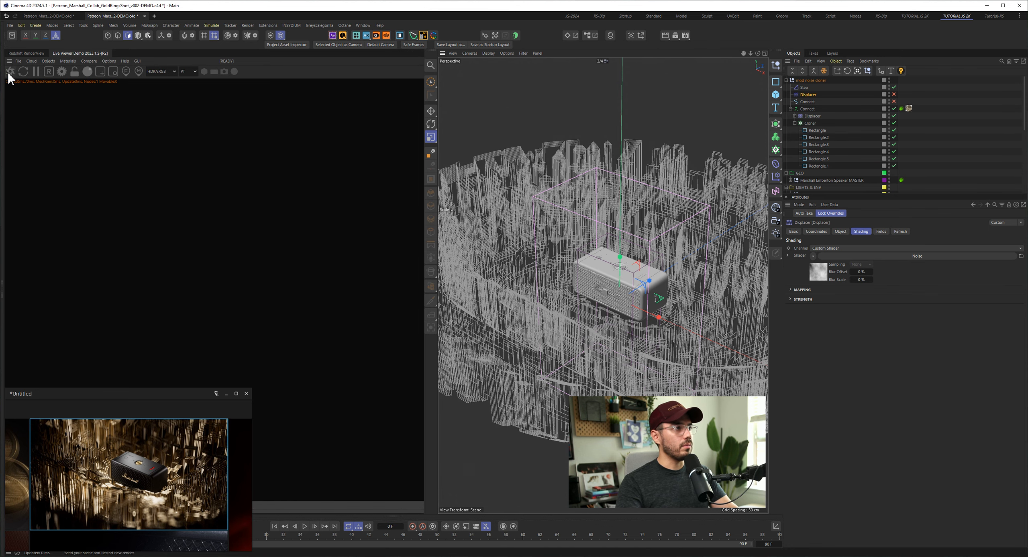
pyautogui.click(215, 393)
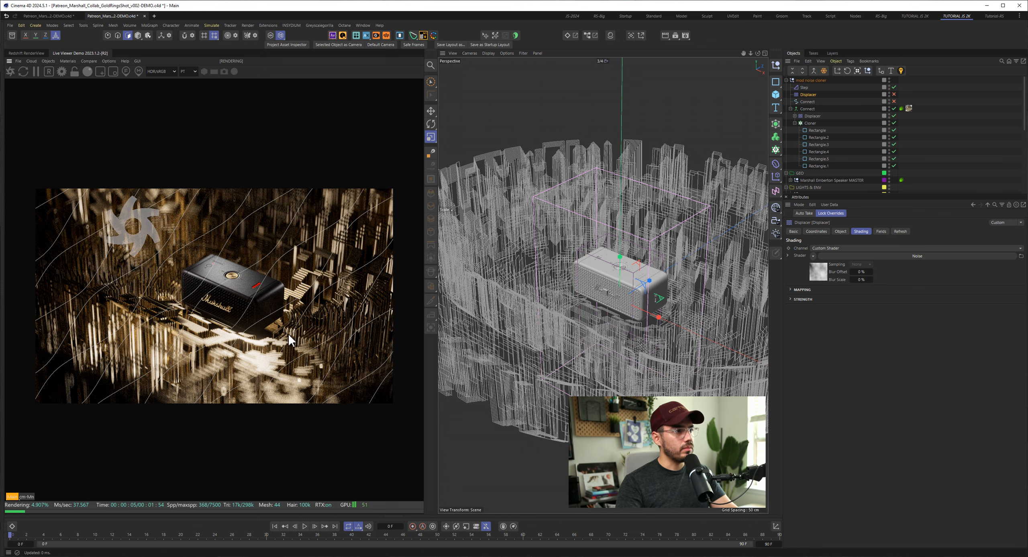
# - View the rendered rings from a different angle and return to the 3/4 camera
pyautogui.moveTo(281, 332); pyautogui.dragTo(280, 328)
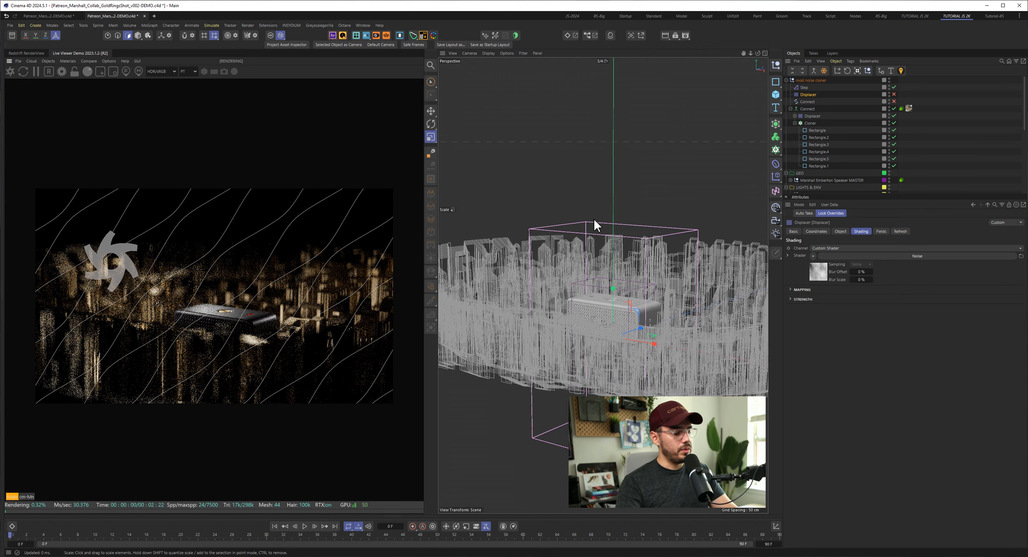
pyautogui.hotkey('ctrl', 'z')
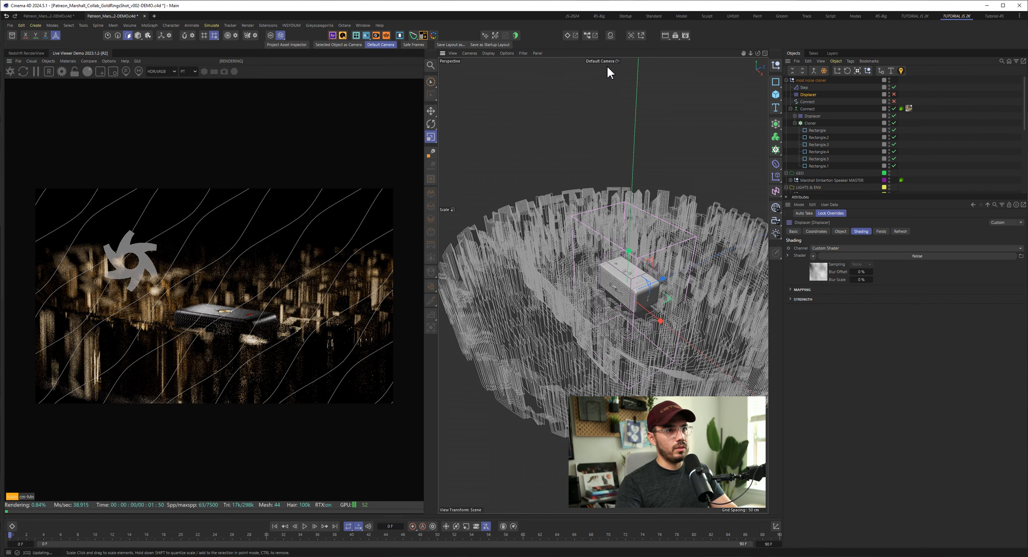
pyautogui.hotkey('ctrl', 'y')
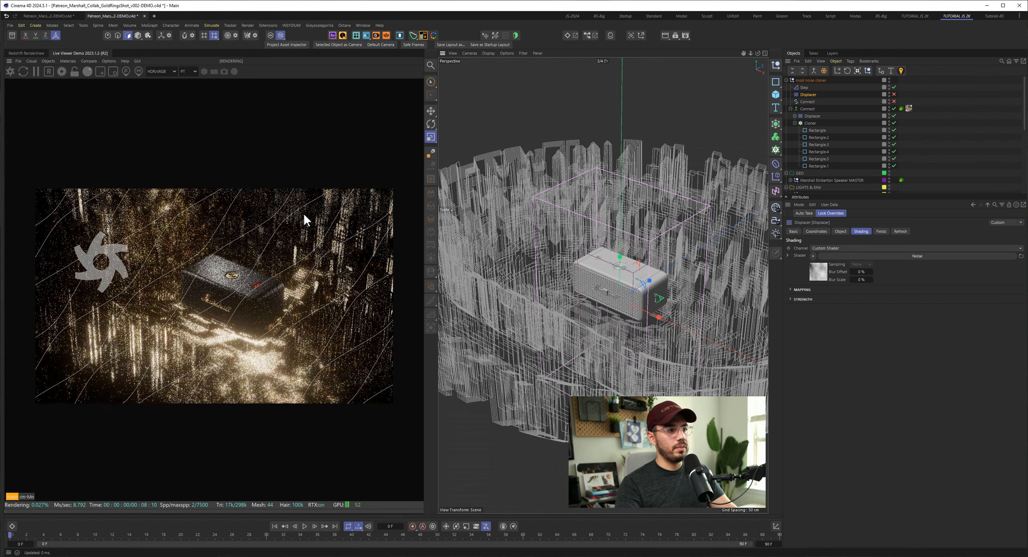
# - Lock the Live Viewer's resolution, shift the render upward, and bring the reference window back to the front
pyautogui.click(74, 72)
pyautogui.moveTo(253, 352); pyautogui.dragTo(256, 253)
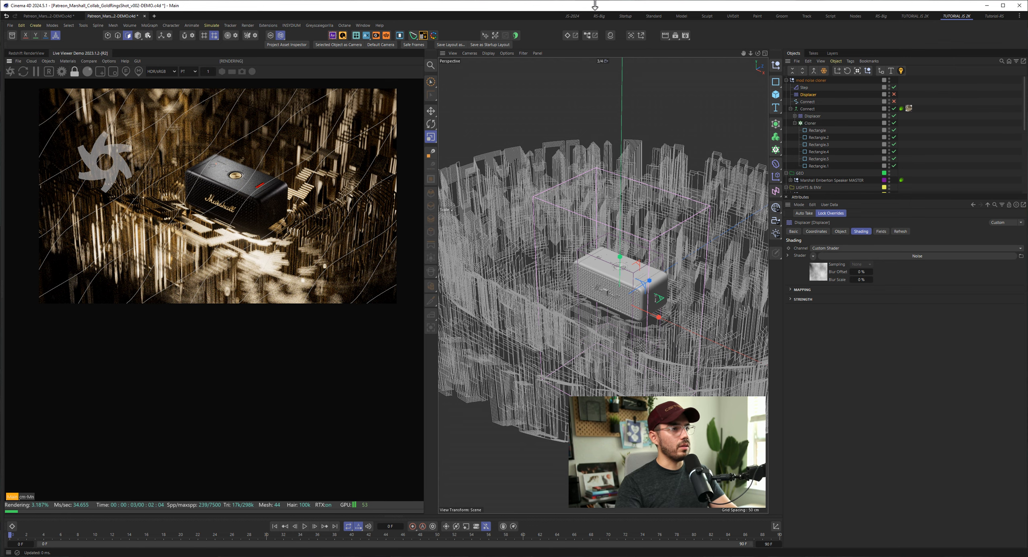
pyautogui.hotkey('alt', 'Tab')
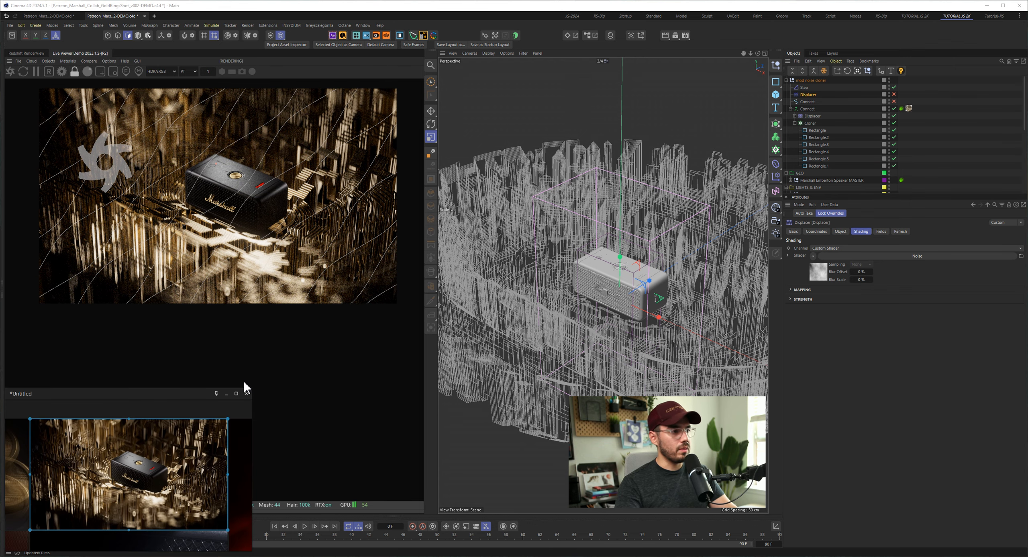
# - Enlarge the reference window beneath the render, keep it always on top, and fit the gold rings image to it
pyautogui.moveTo(253, 387); pyautogui.dragTo(424, 304)
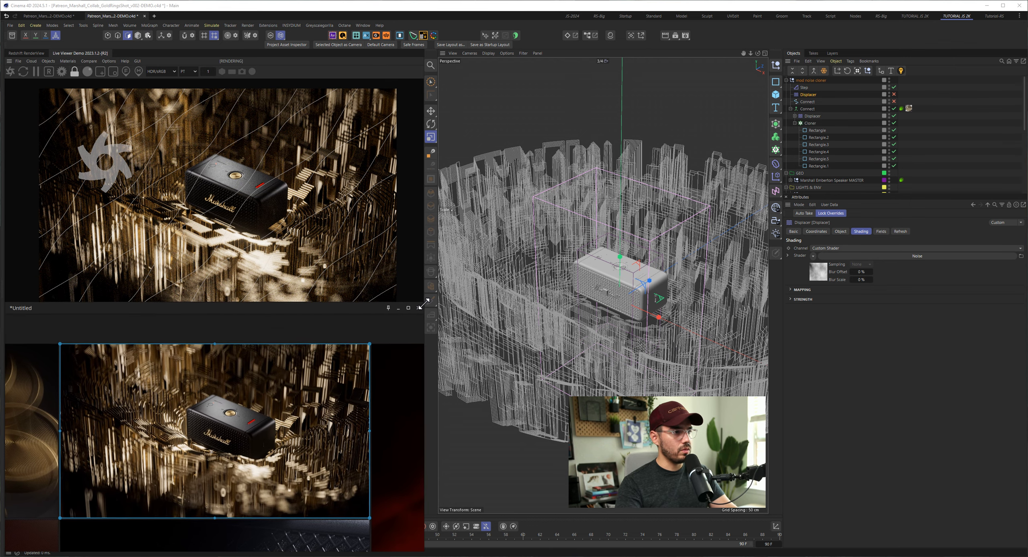
pyautogui.click(388, 308)
pyautogui.click(406, 318)
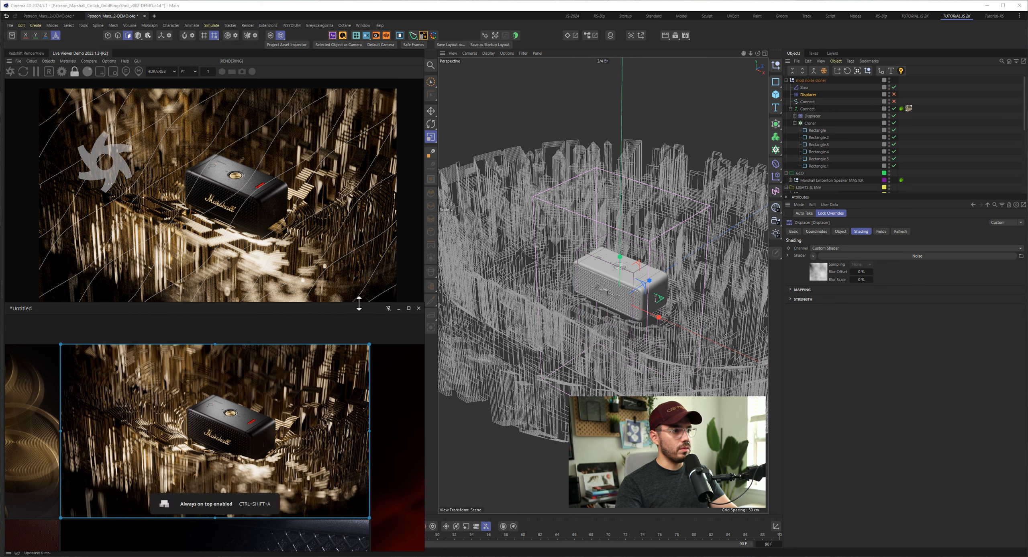
pyautogui.moveTo(359, 304); pyautogui.dragTo(360, 313)
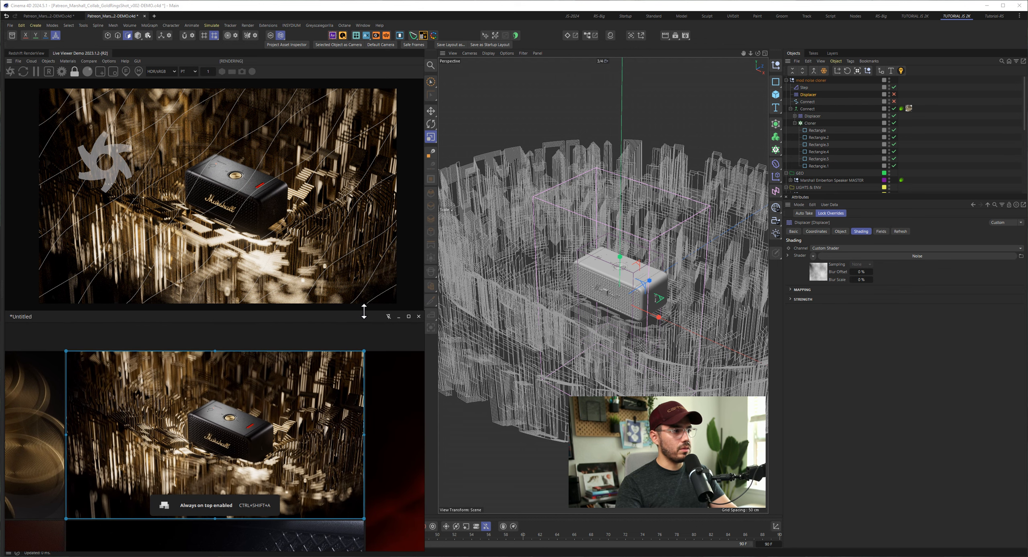
pyautogui.doubleClick(341, 369)
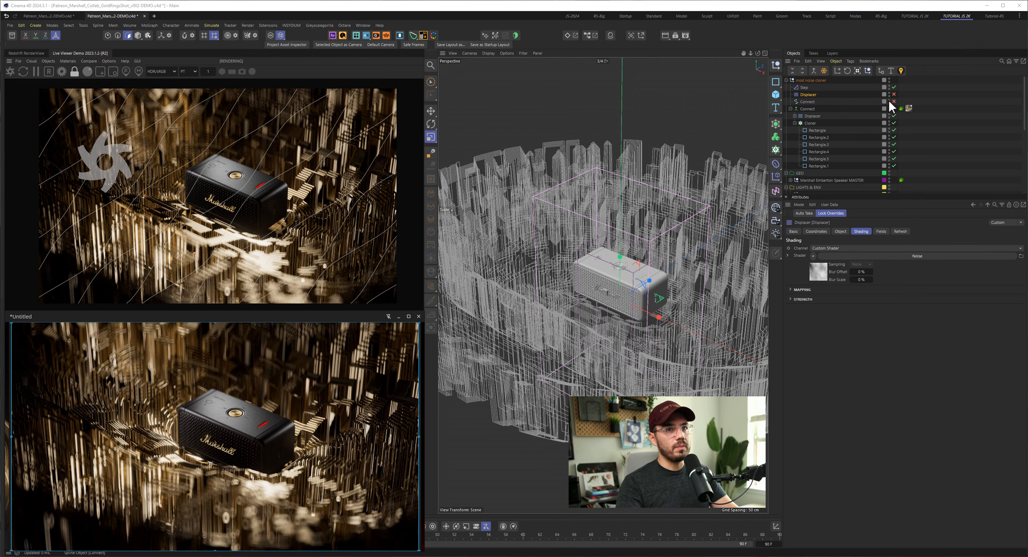
# - Enable the Displacer below the Step effector in the mold noise cloner group and collapse the Cloner's hierarchy
pyautogui.click(809, 95)
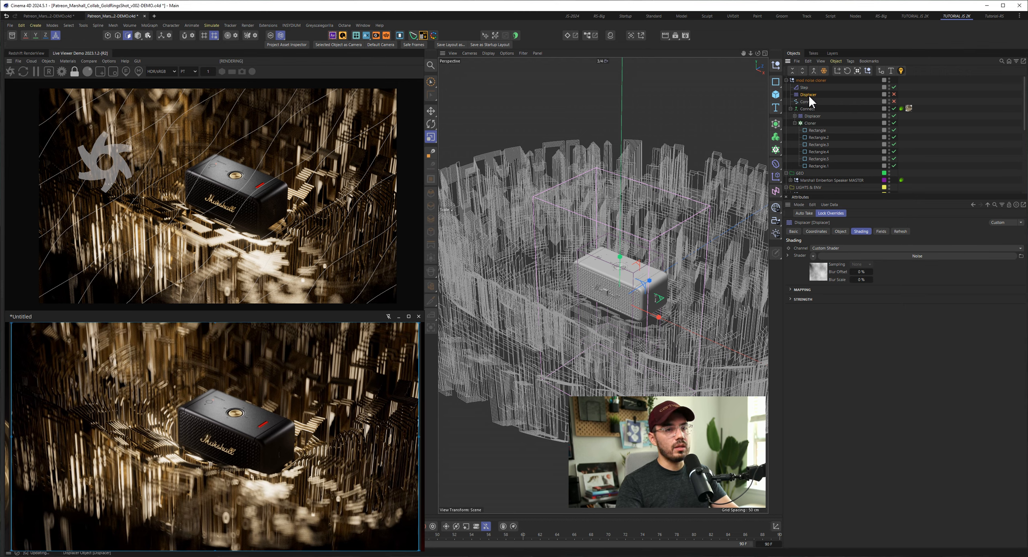
pyautogui.click(894, 94)
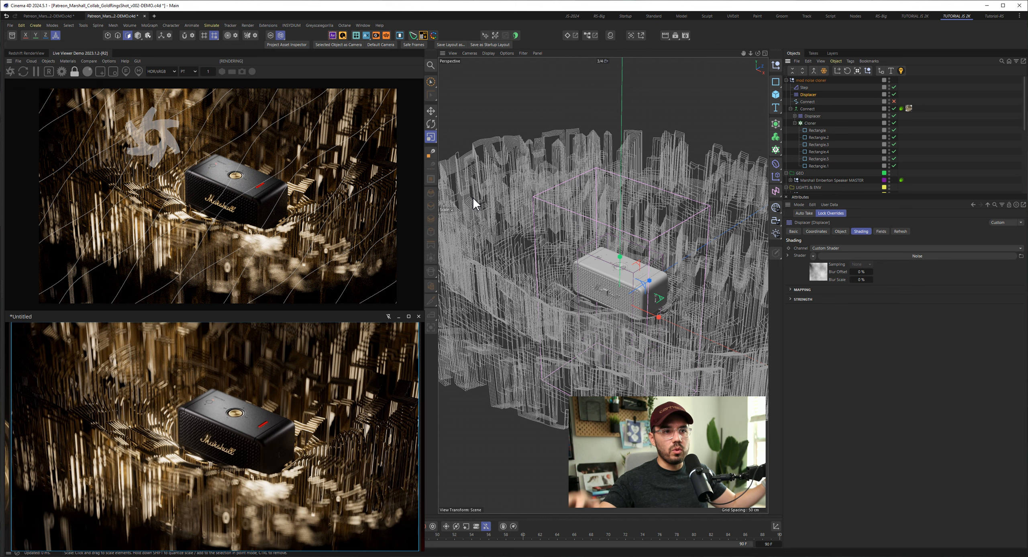
pyautogui.click(795, 123)
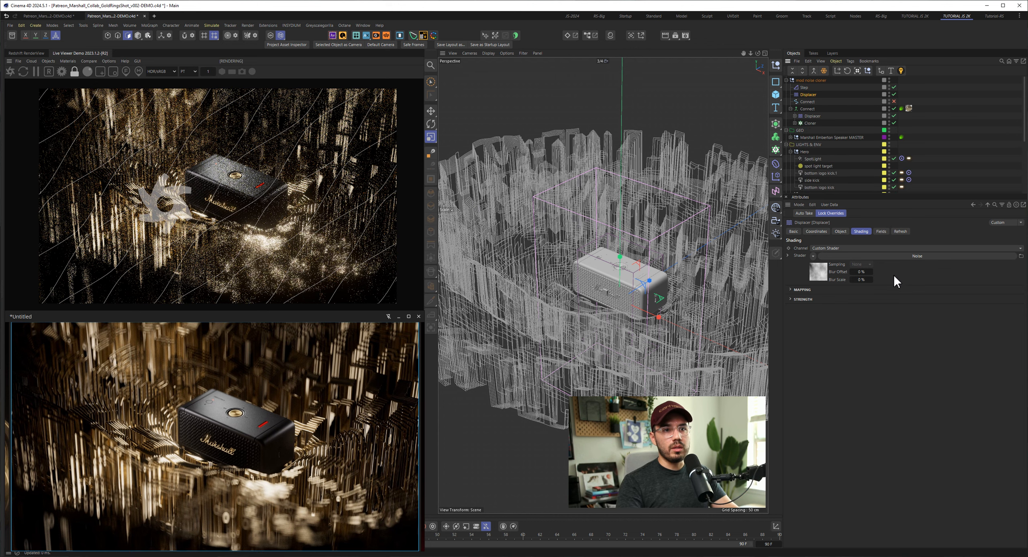
# - Review the Displacer's direction and shading settings and open its noise shader
pyautogui.click(840, 232)
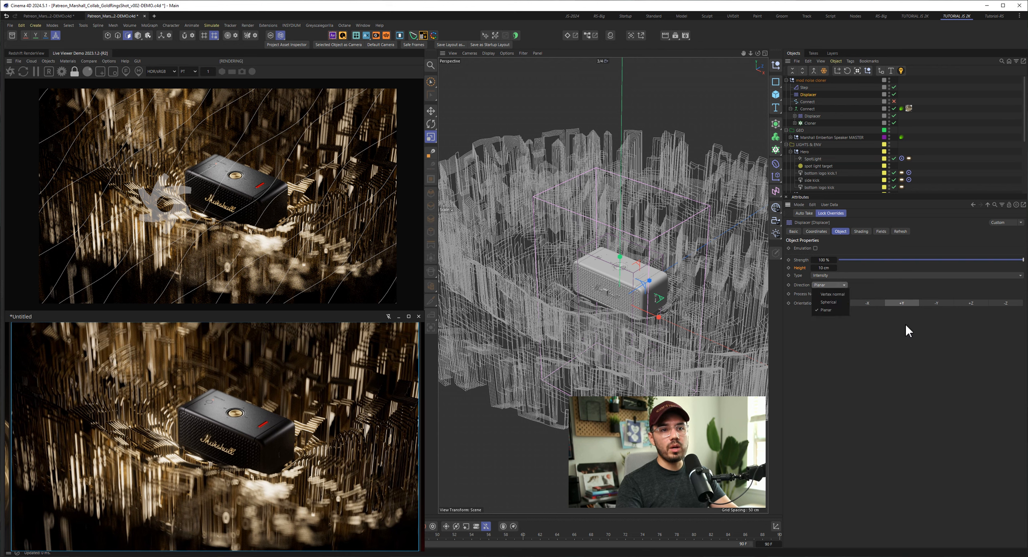
pyautogui.click(862, 230)
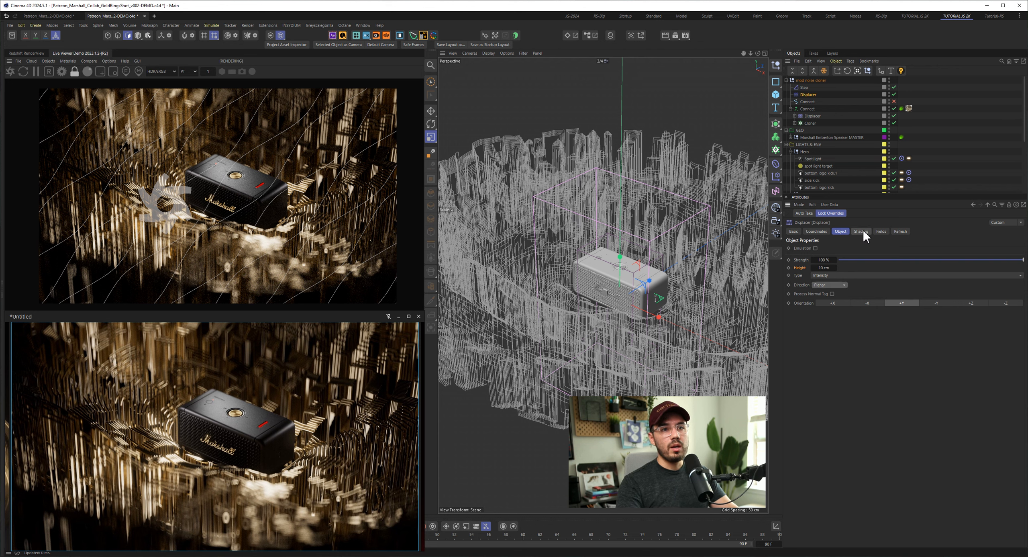
pyautogui.click(861, 231)
pyautogui.click(891, 256)
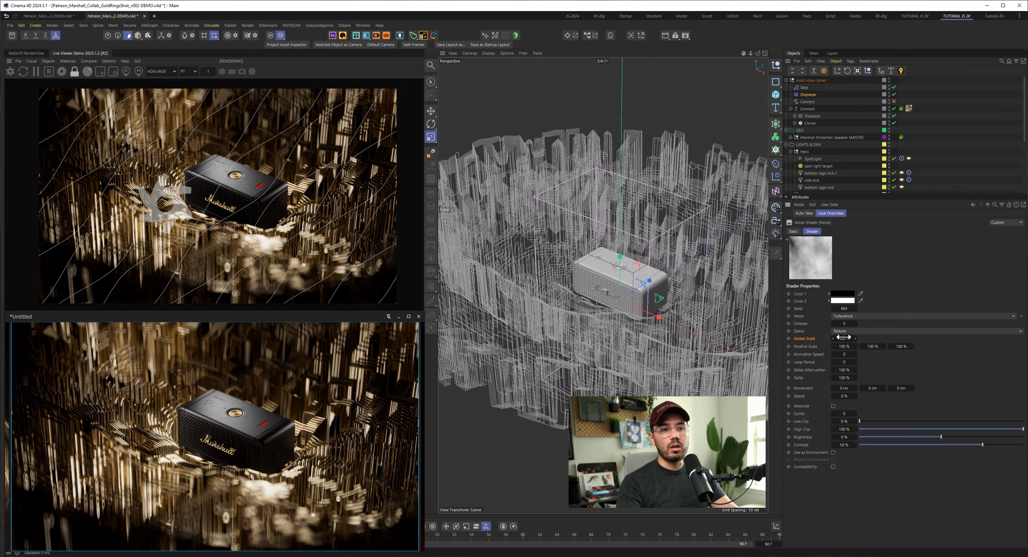
# - Try adjusting the global scale and contrast of the Displacer's noise shader, and undo the last adjustment
pyautogui.moveTo(844, 338)
pyautogui.mouseDown()
pyautogui.moveTo(848, 345)
pyautogui.moveTo(828, 344)
pyautogui.mouseUp()
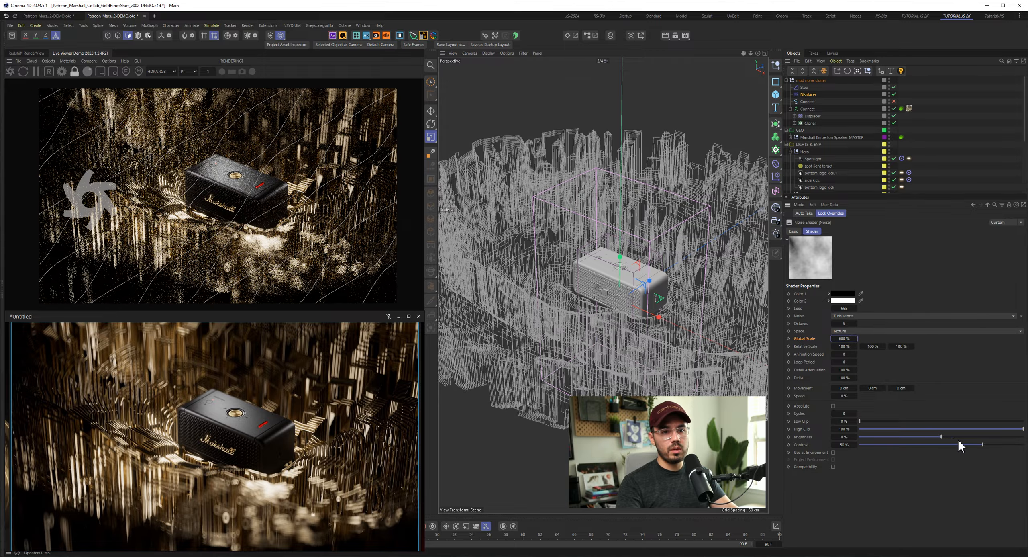
pyautogui.moveTo(983, 444)
pyautogui.mouseDown()
pyautogui.moveTo(934, 444)
pyautogui.moveTo(989, 447)
pyautogui.mouseUp()
pyautogui.hotkey('ctrl', 'z')
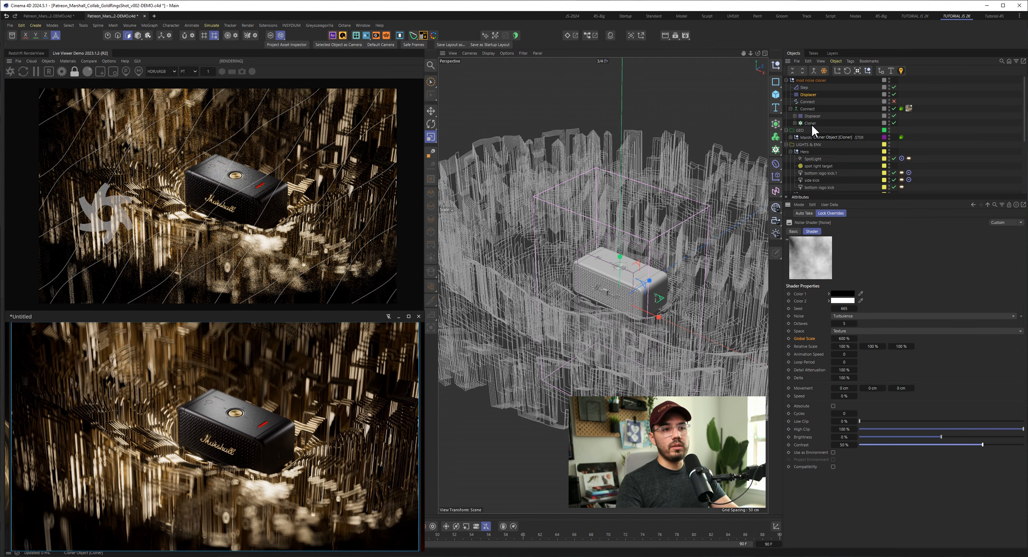
# - Collapse the mold noise cloner group and enlarge the object list with a wider name column
pyautogui.click(786, 80)
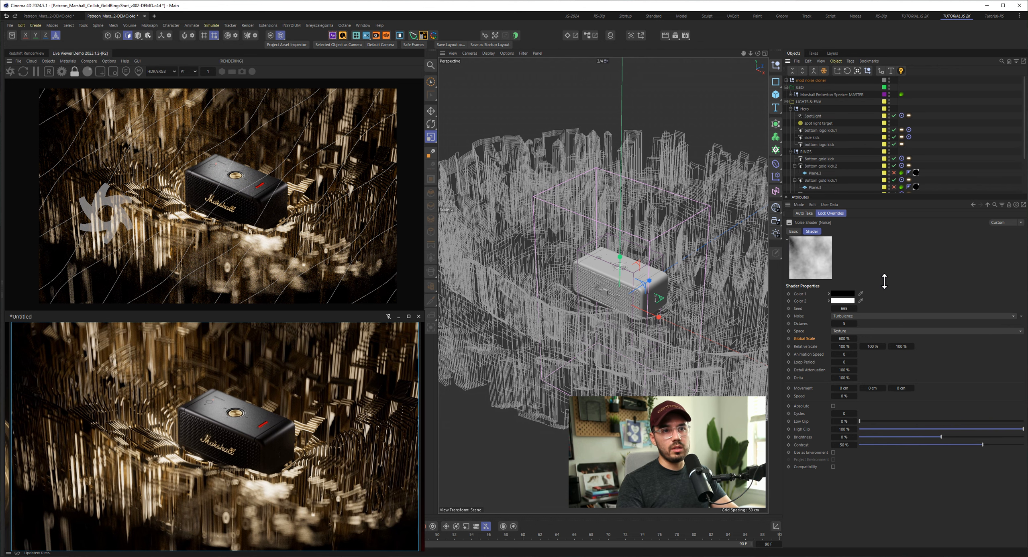
pyautogui.moveTo(869, 193); pyautogui.dragTo(869, 259)
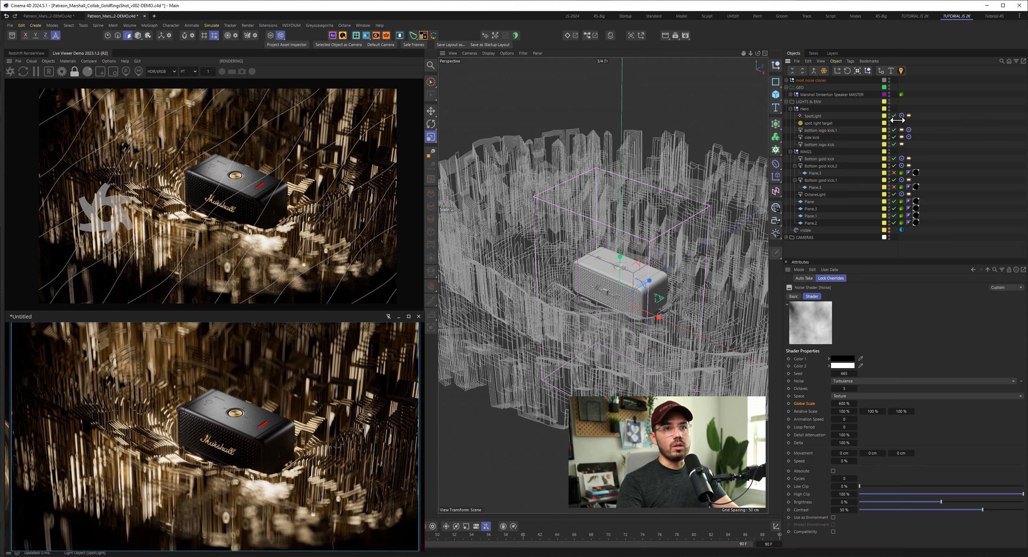
pyautogui.moveTo(897, 119); pyautogui.dragTo(909, 120)
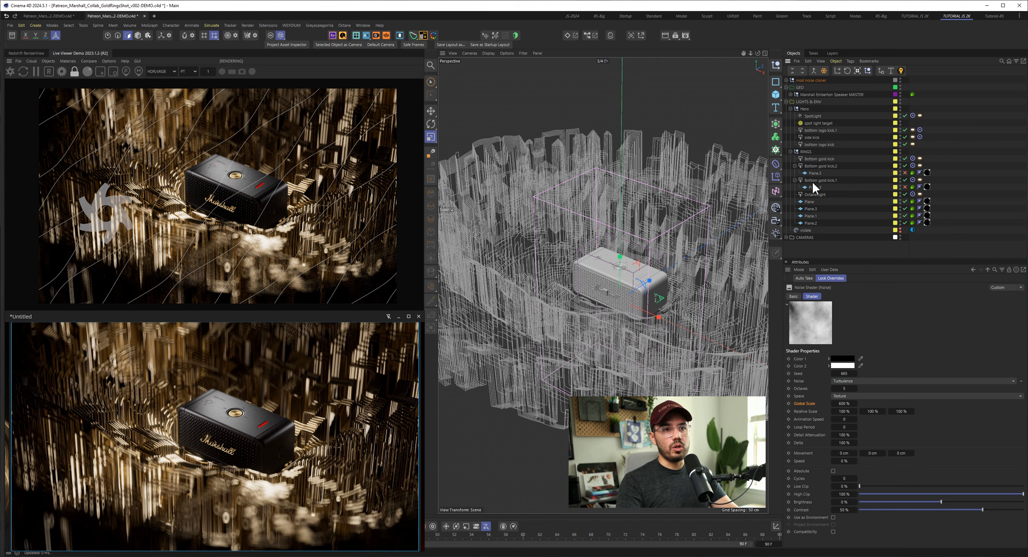
# - Select the 3/4 camera inside the CAMERAS group and turn on the viewport's safe frames
pyautogui.click(787, 237)
pyautogui.scroll(-2, 803, 224)
pyautogui.click(804, 226)
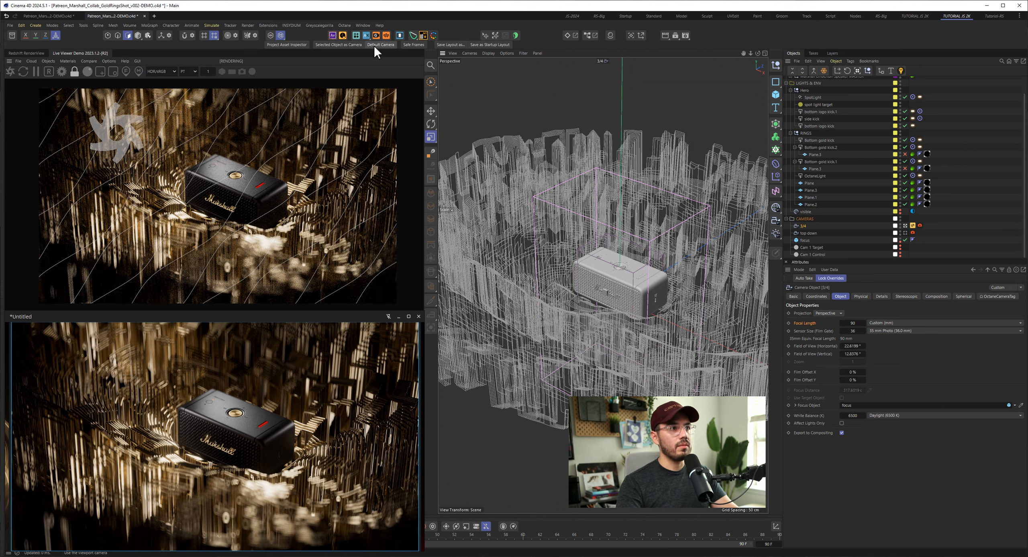
pyautogui.click(413, 43)
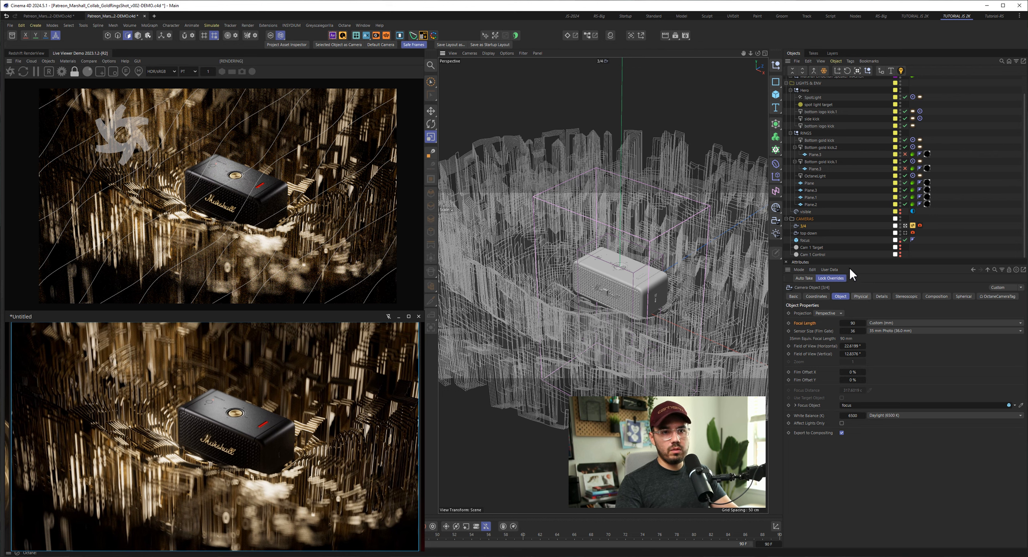
# - Examine the imager and depth of field settings of the 3/4 camera's Octane tag, and the camera's focus object
pyautogui.click(920, 225)
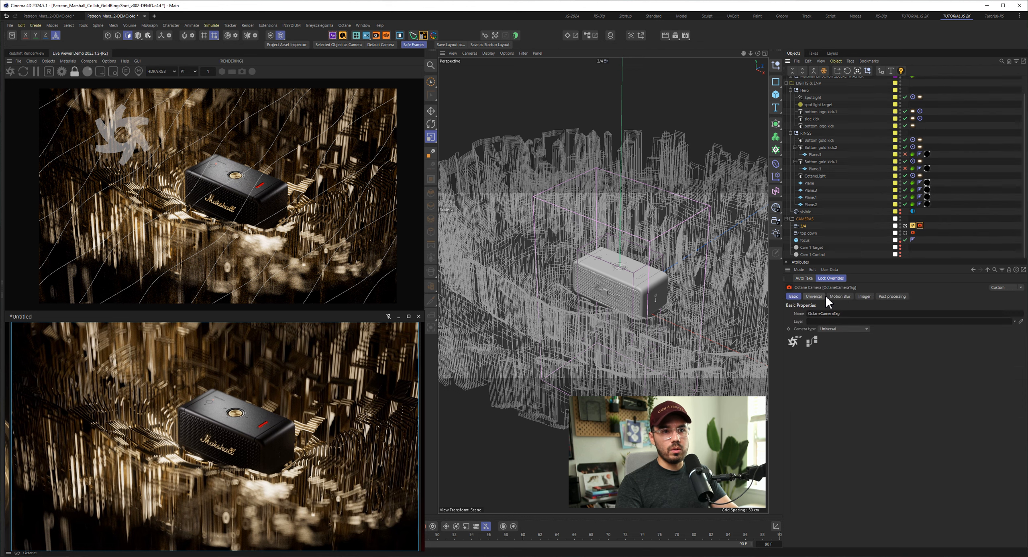
pyautogui.click(865, 296)
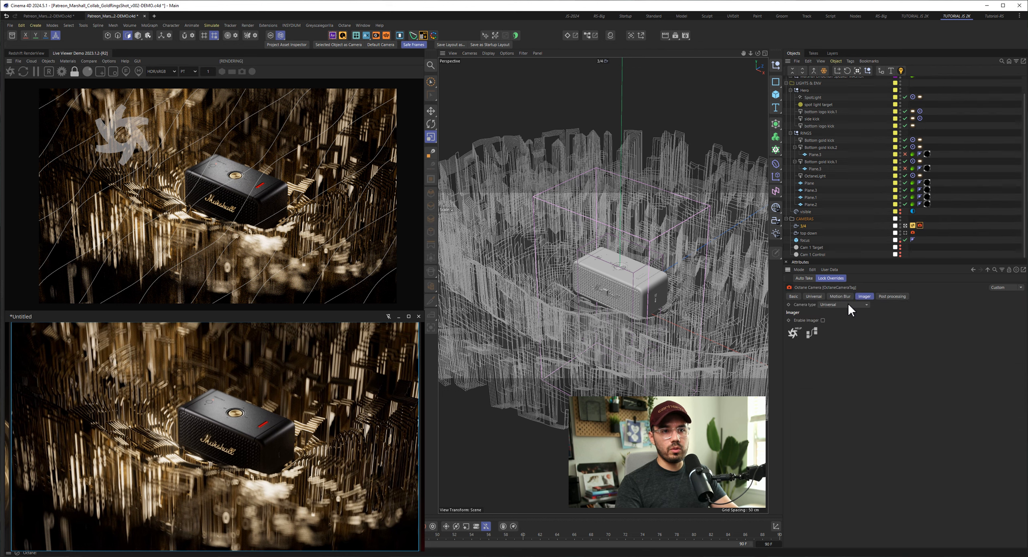
pyautogui.click(814, 296)
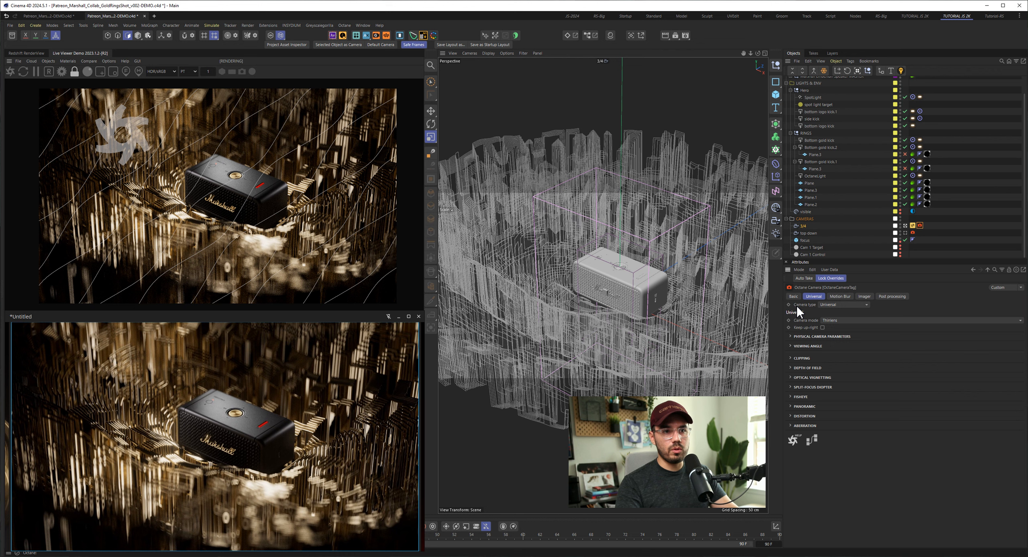
pyautogui.click(792, 368)
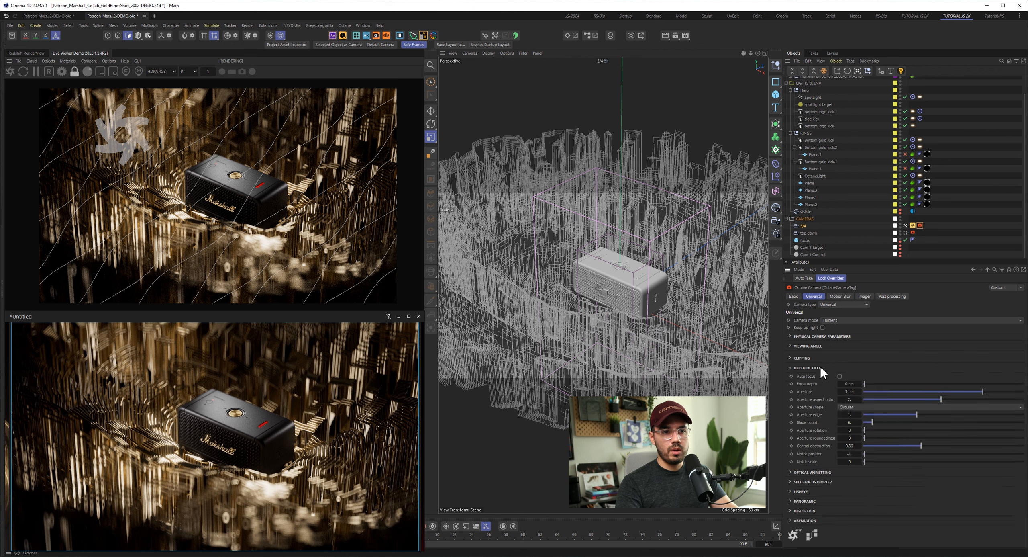
pyautogui.click(820, 226)
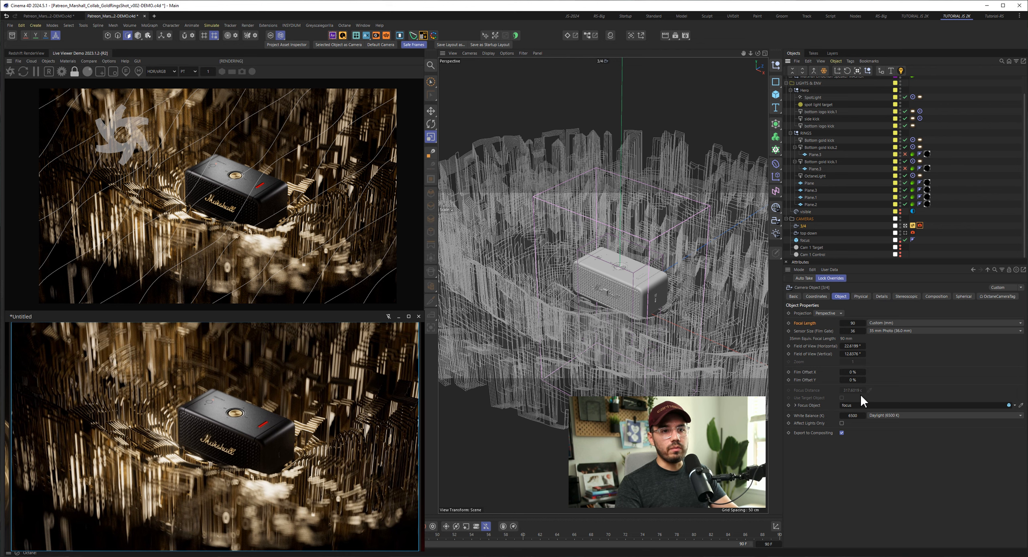
# - Select the focus cube and try sliding it across the speaker's surface with the Place tool
pyautogui.click(803, 241)
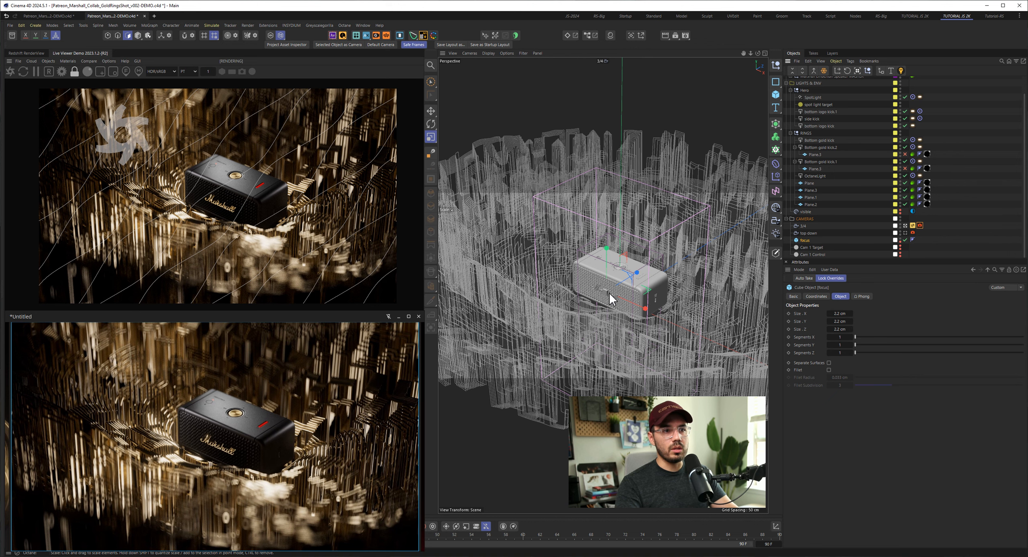
pyautogui.click(485, 34)
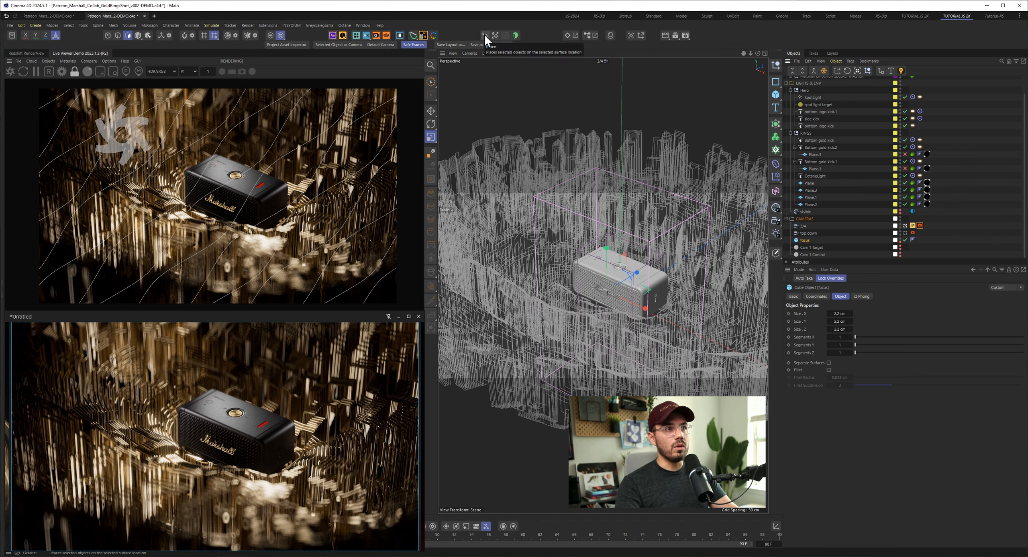
pyautogui.moveTo(601, 283); pyautogui.dragTo(658, 282)
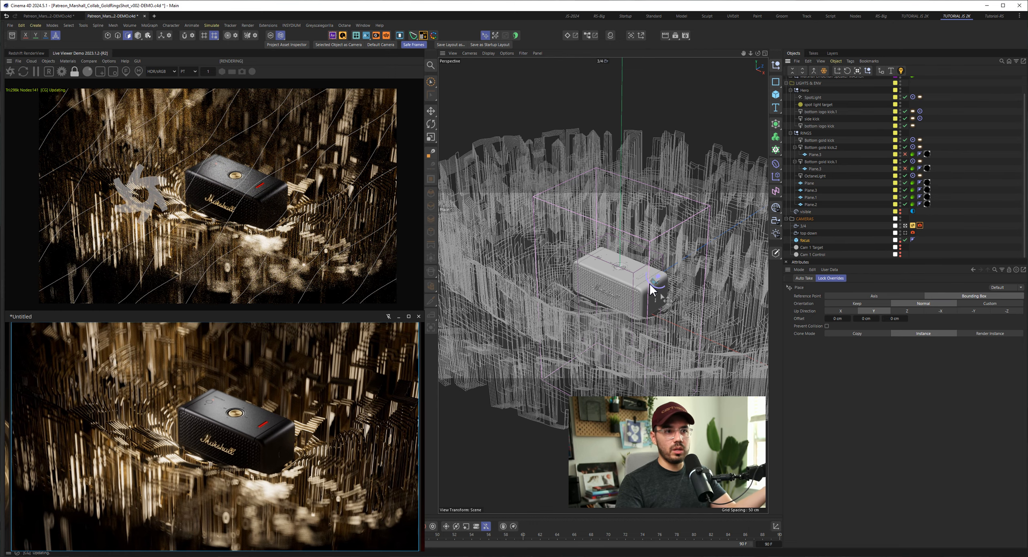
pyautogui.moveTo(650, 283); pyautogui.dragTo(591, 276)
# - Try placing the focus cube at several points on the surrounding rings and back on the speaker's front
pyautogui.click(497, 202)
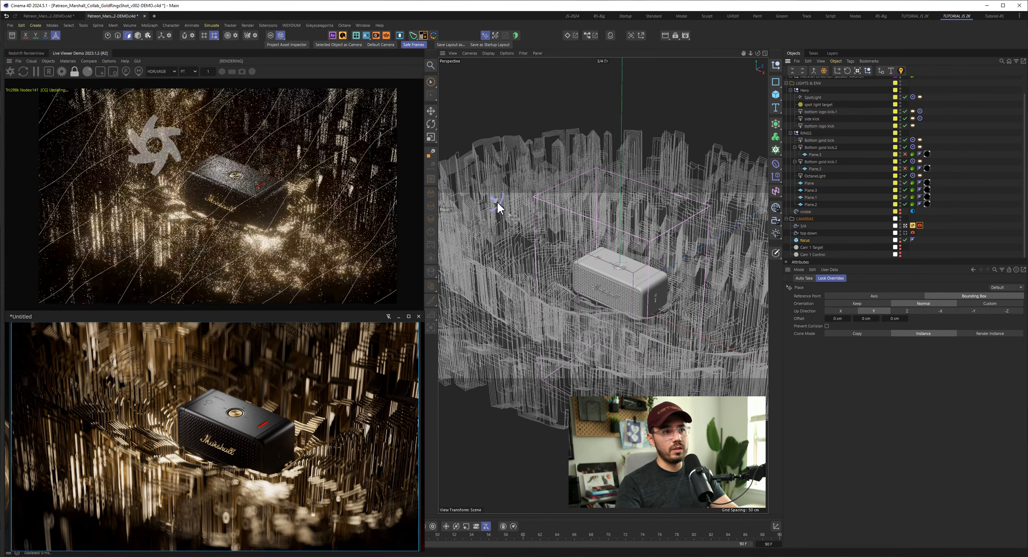
pyautogui.click(474, 267)
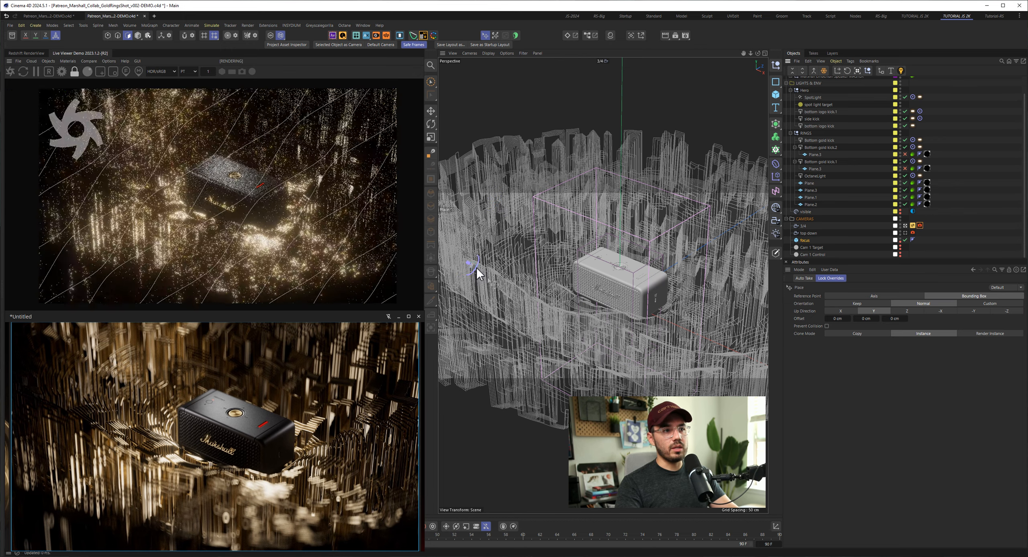
pyautogui.click(644, 213)
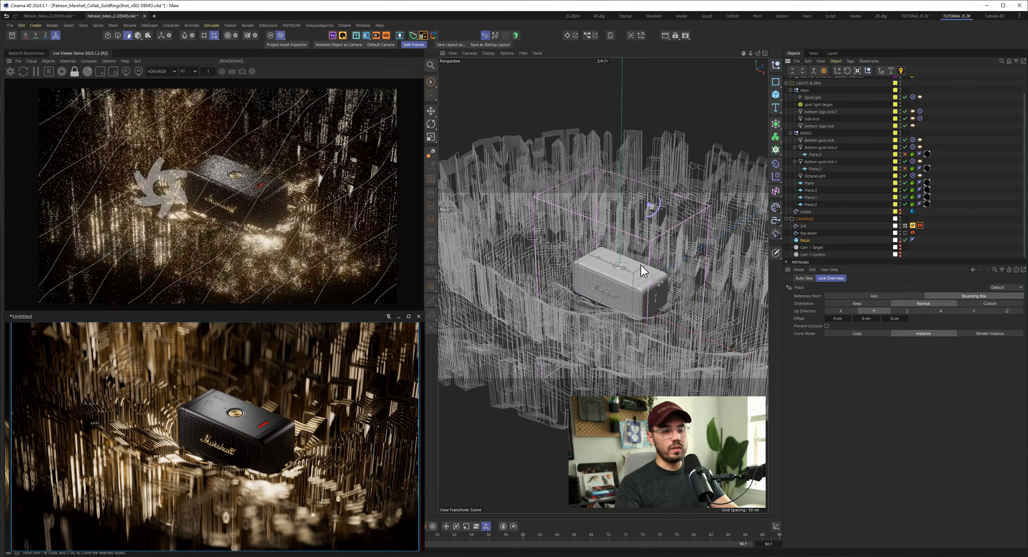
pyautogui.click(615, 271)
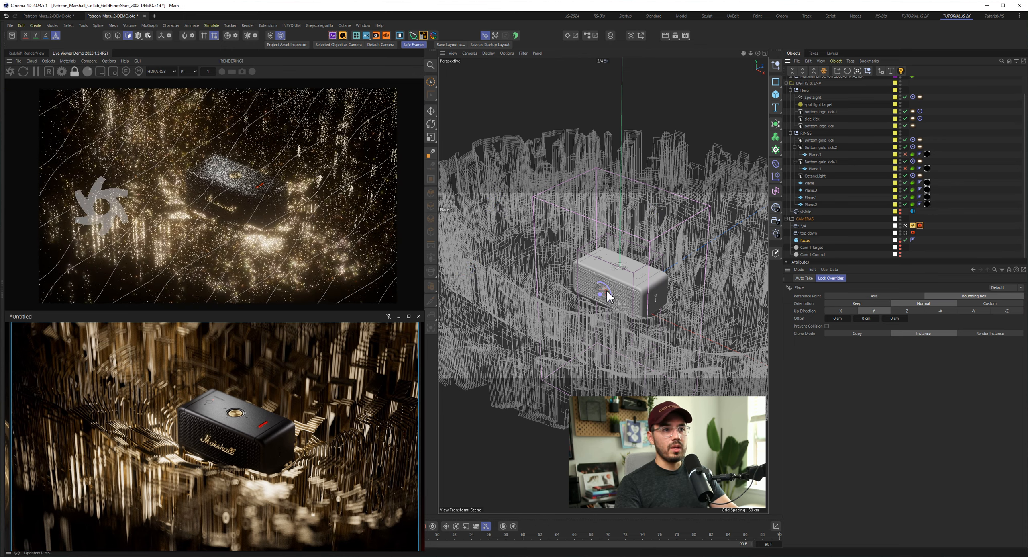
pyautogui.click(607, 294)
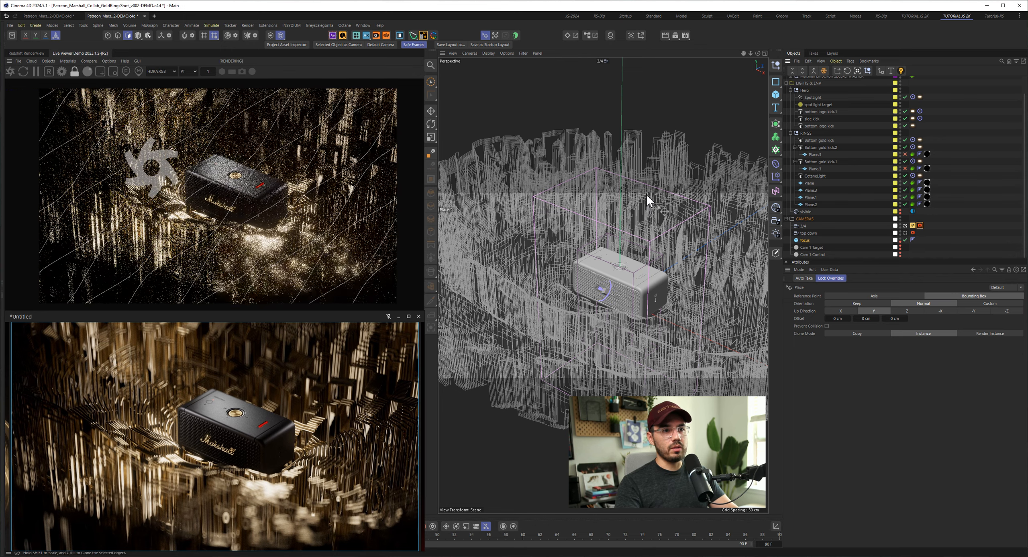
# - Undo the focus cube's placements
pyautogui.hotkey('ctrl', 'z')
pyautogui.hotkey('ctrl', 'z')
pyautogui.hotkey('ctrl', 'z')
pyautogui.hotkey('ctrl', 'z')
pyautogui.hotkey('ctrl', 'z')
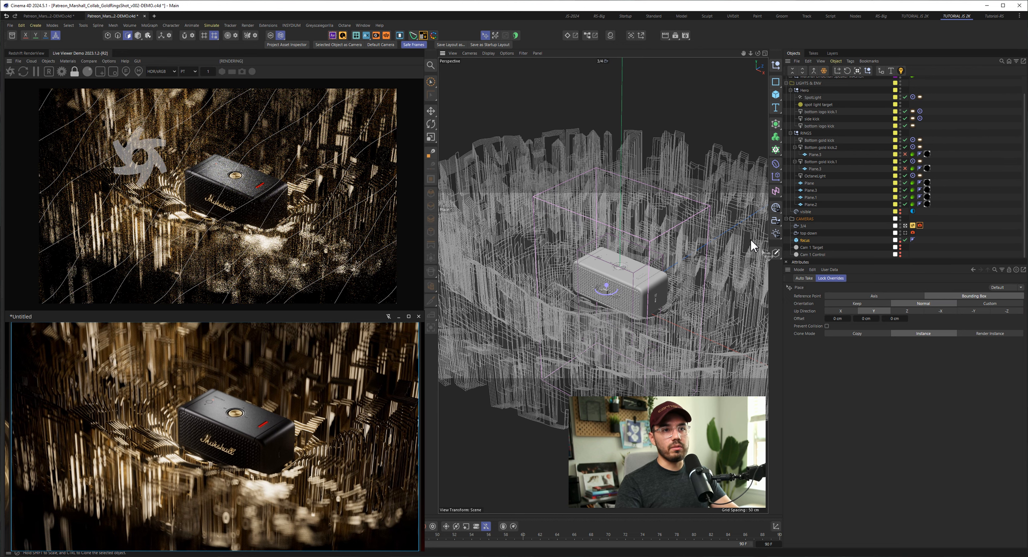
# - Collapse the CAMERAS group, shrink the reference window to a small preview, and turn off the safe frames
pyautogui.click(786, 218)
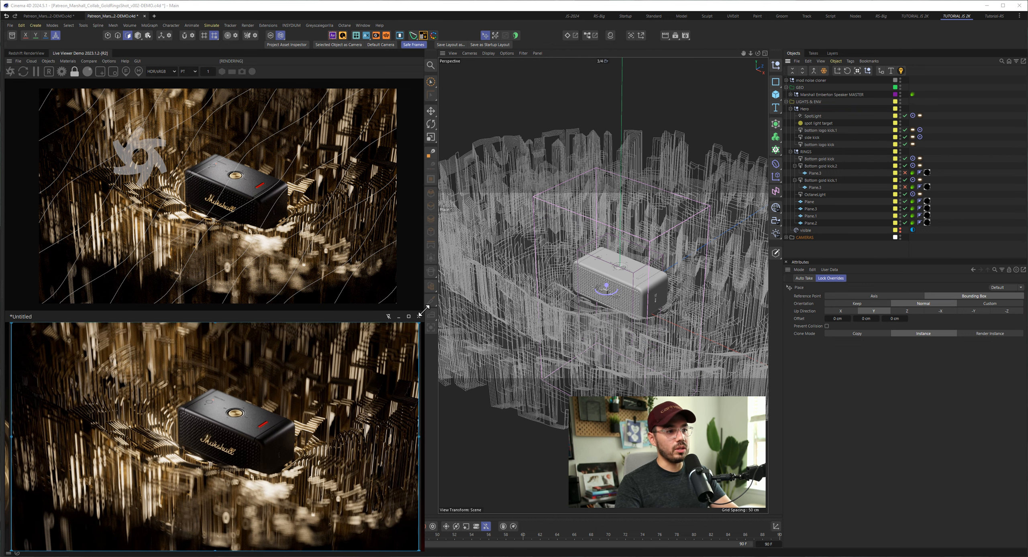
pyautogui.moveTo(424, 309); pyautogui.dragTo(200, 435)
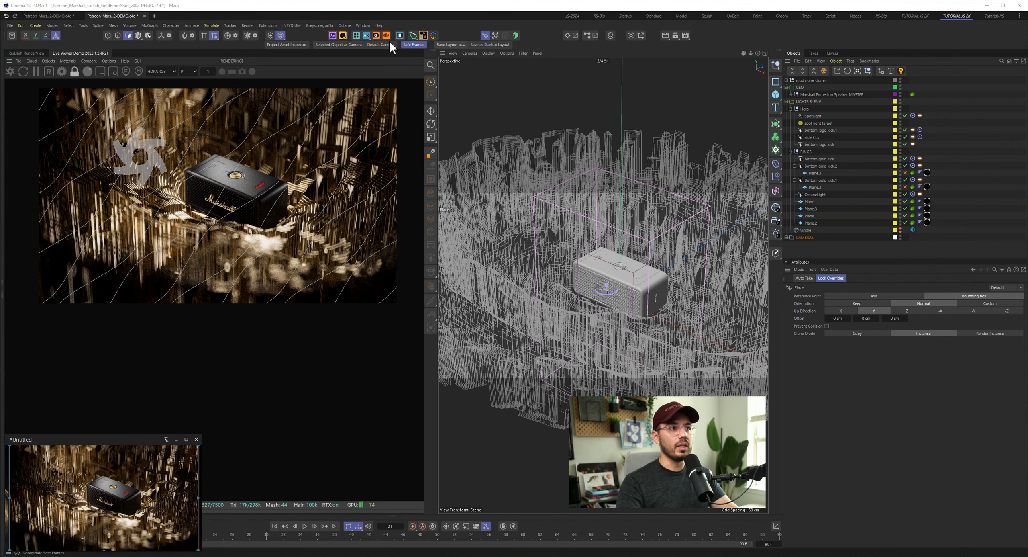
pyautogui.click(414, 45)
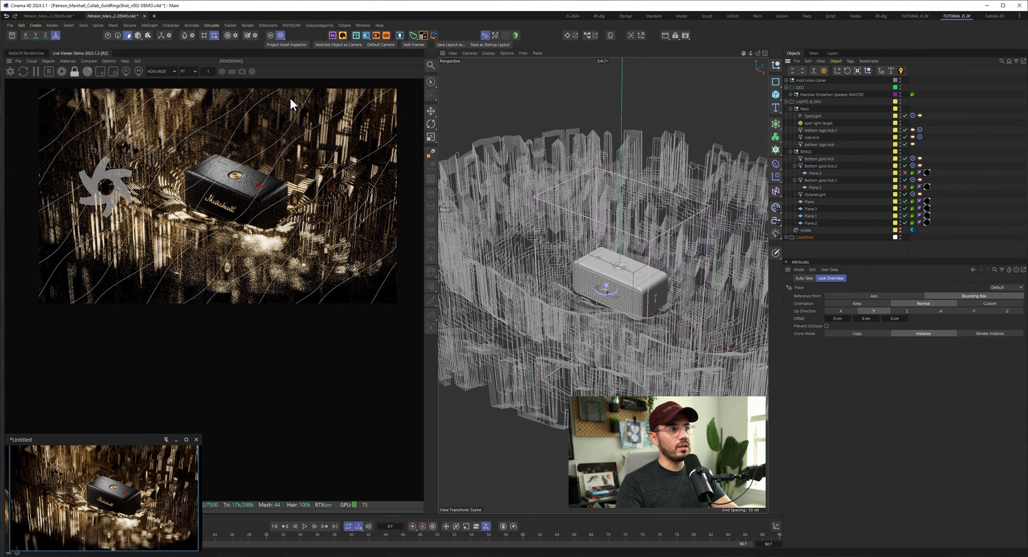
# - View the whole ring set from the default camera and make the LIGHTS & ENV layer visible in the viewport
pyautogui.click(612, 68)
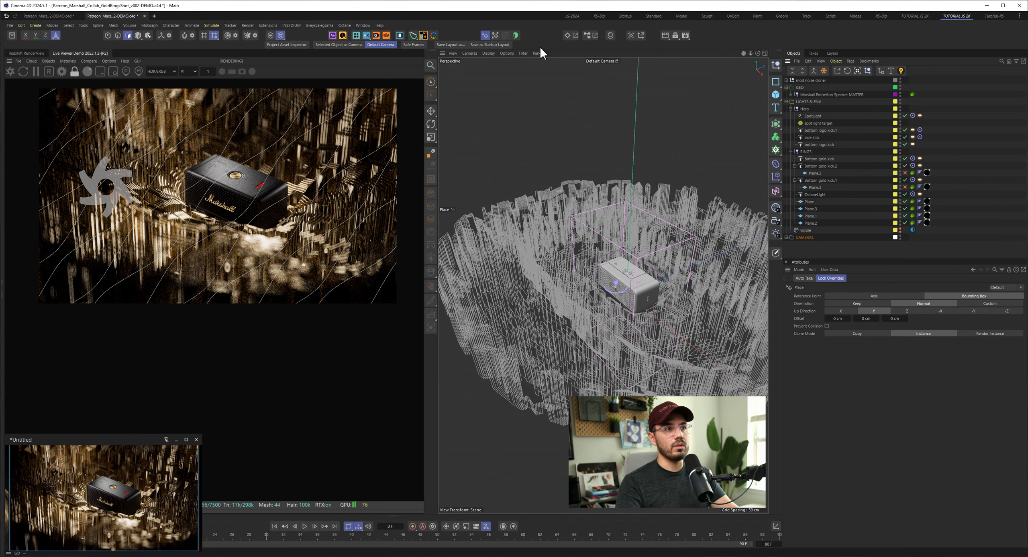
pyautogui.press('e')
pyautogui.keyDown('alt'); pyautogui.moveTo(654, 299); pyautogui.dragTo(657, 286); pyautogui.keyUp('alt')
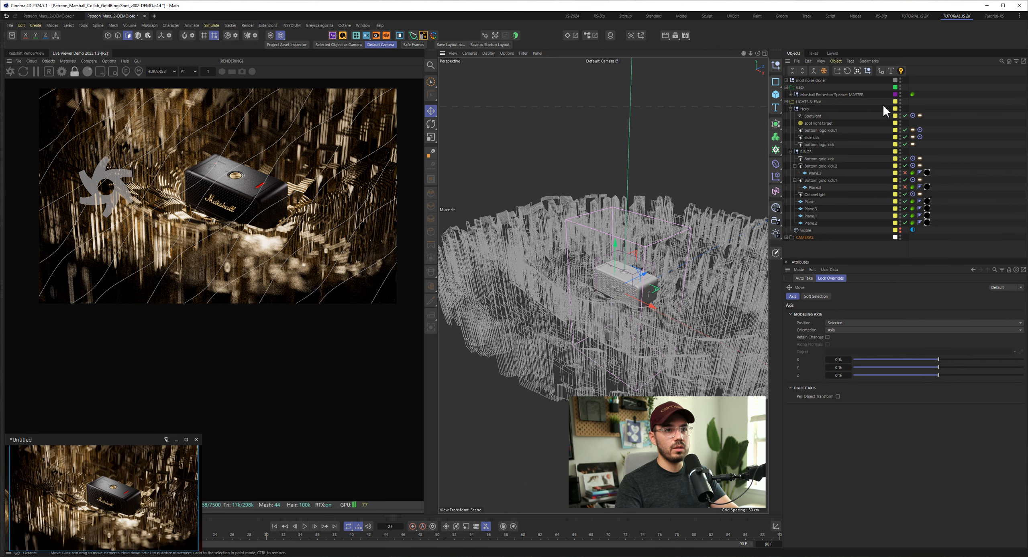
pyautogui.scroll(-10, 633, 257)
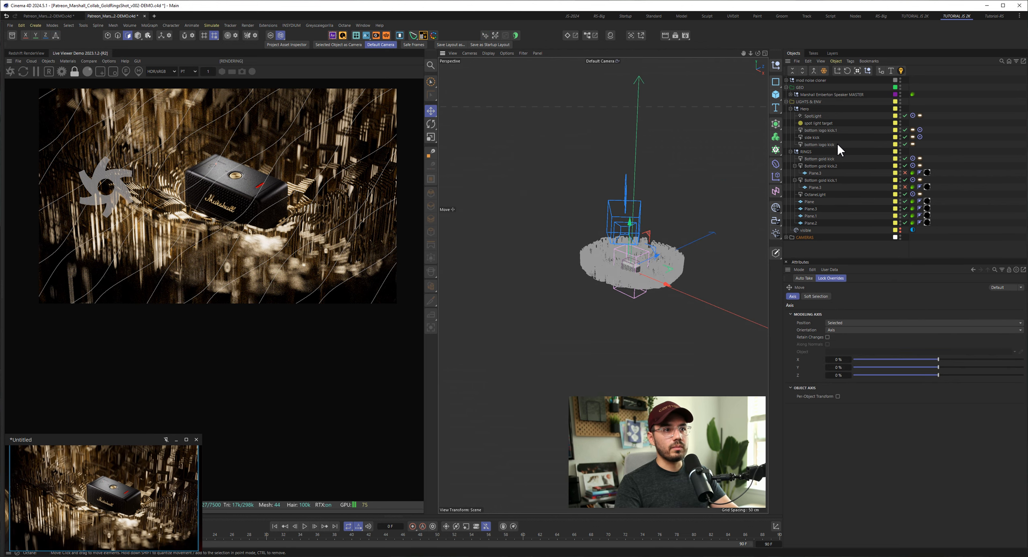
pyautogui.click(832, 53)
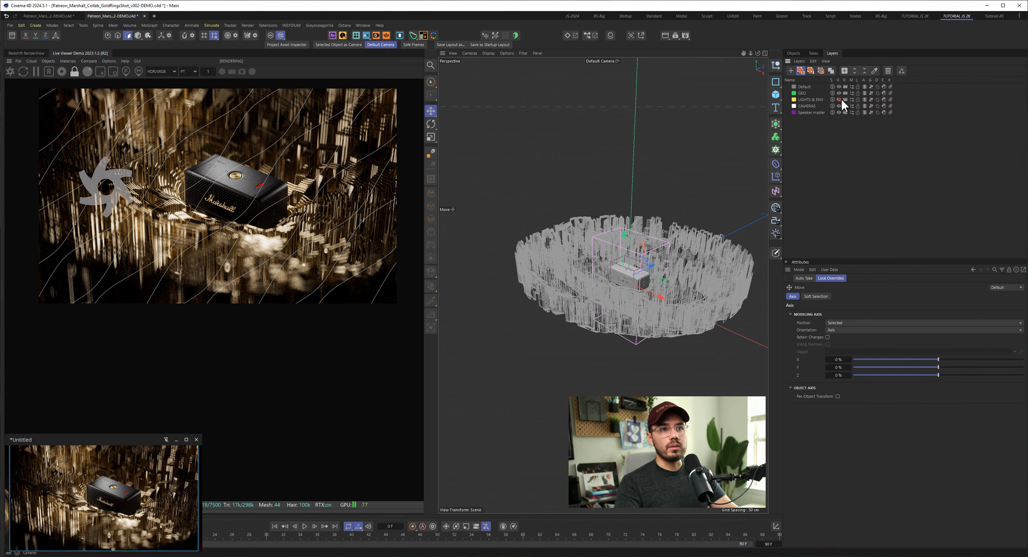
pyautogui.click(839, 99)
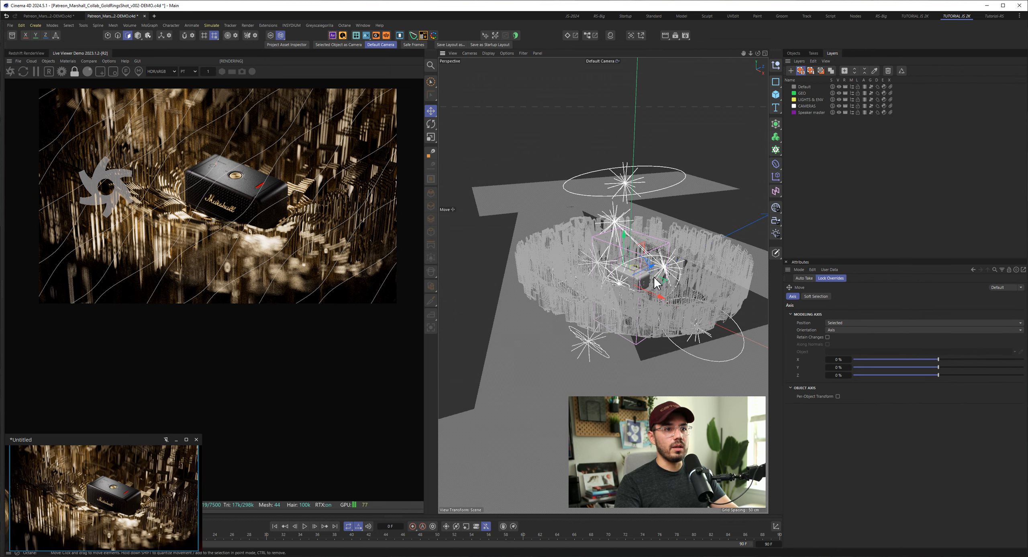
# - Show the object hierarchy and view the light setup around the rings from several angles
pyautogui.keyDown('alt'); pyautogui.moveTo(656, 283); pyautogui.dragTo(683, 280); pyautogui.keyUp('alt')
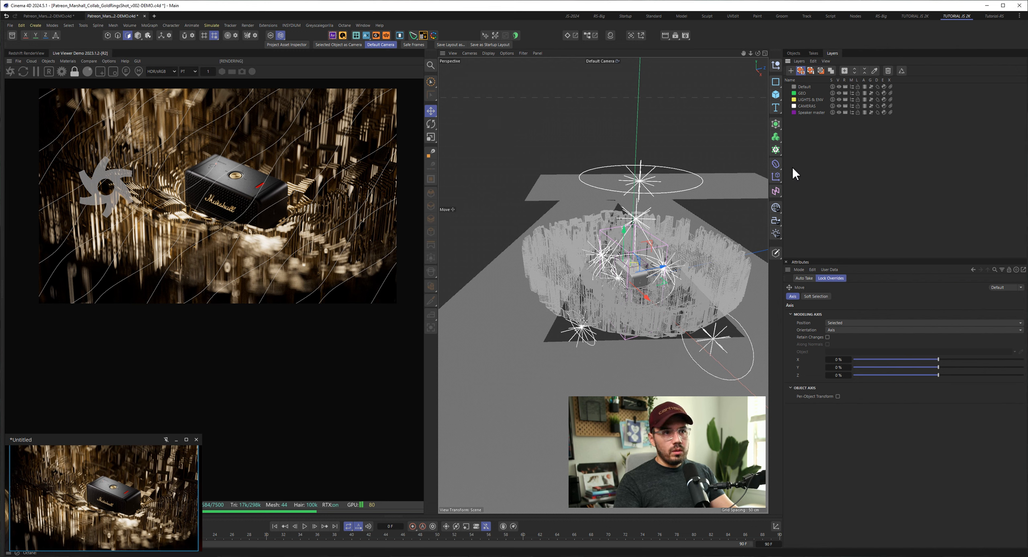
pyautogui.click(800, 53)
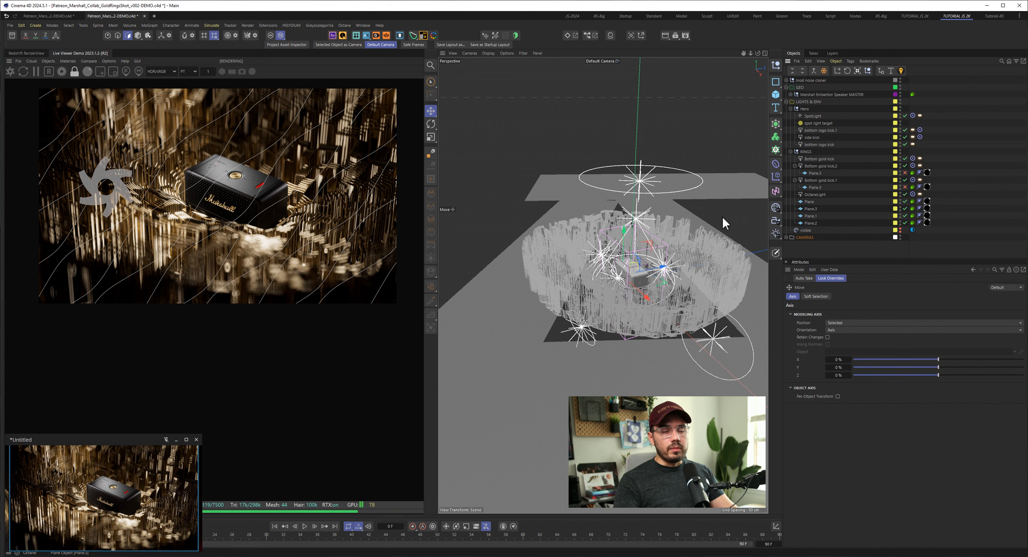
pyautogui.keyDown('alt'); pyautogui.moveTo(722, 217); pyautogui.dragTo(555, 249); pyautogui.keyUp('alt')
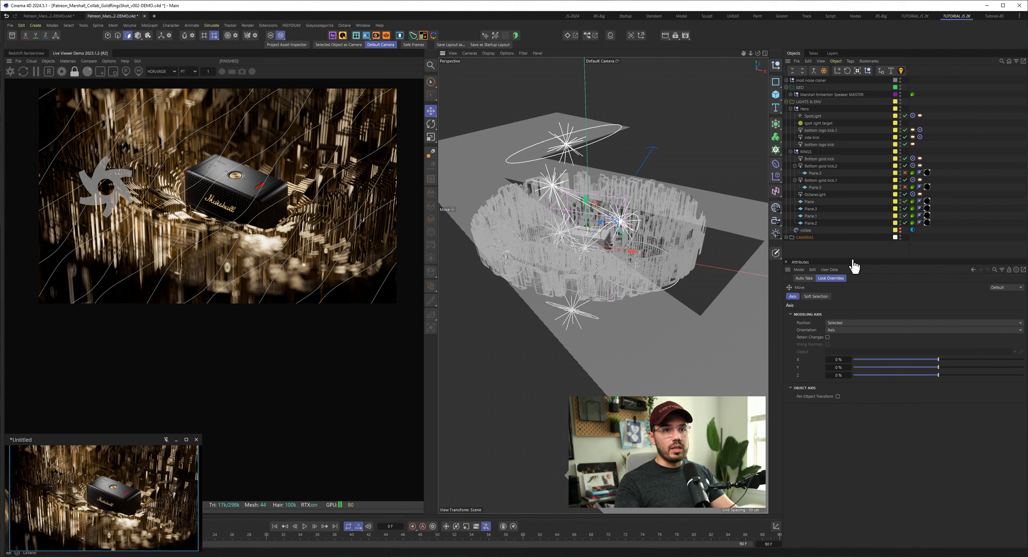
pyautogui.moveTo(850, 258); pyautogui.dragTo(852, 263)
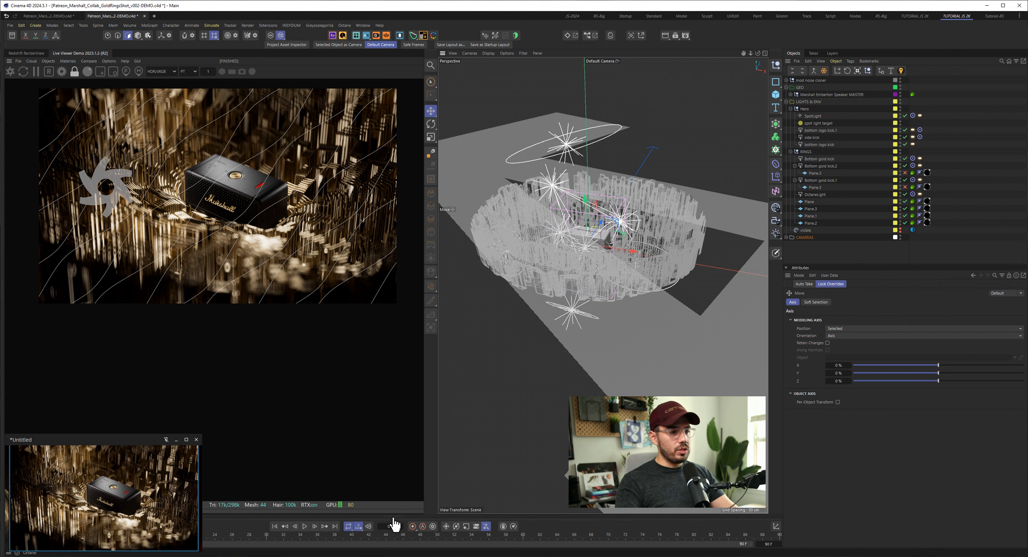
# - Minimize the reference preview, then open the Octane Node Editor and enlarge its area
pyautogui.click(177, 439)
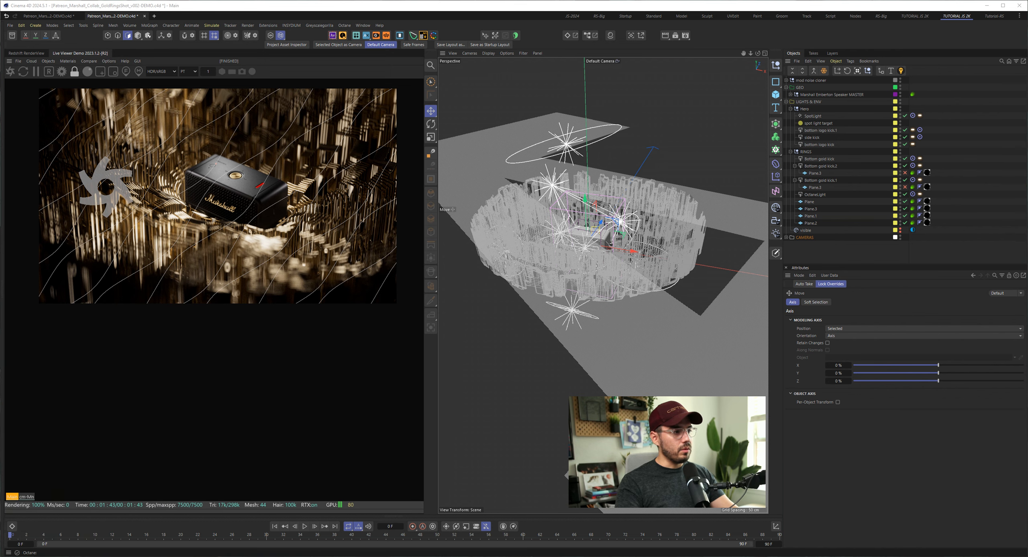
pyautogui.click(394, 516)
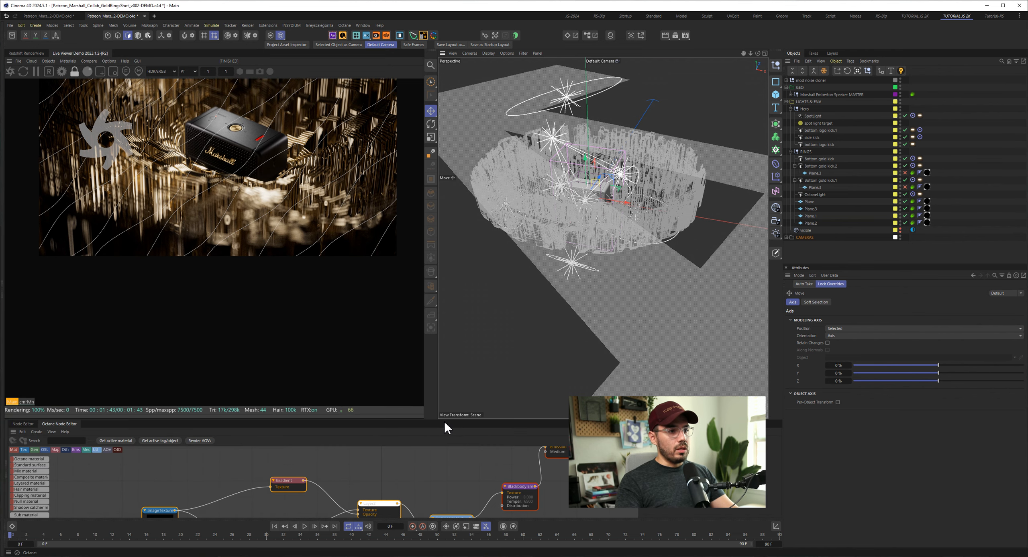
pyautogui.moveTo(444, 420); pyautogui.dragTo(462, 349)
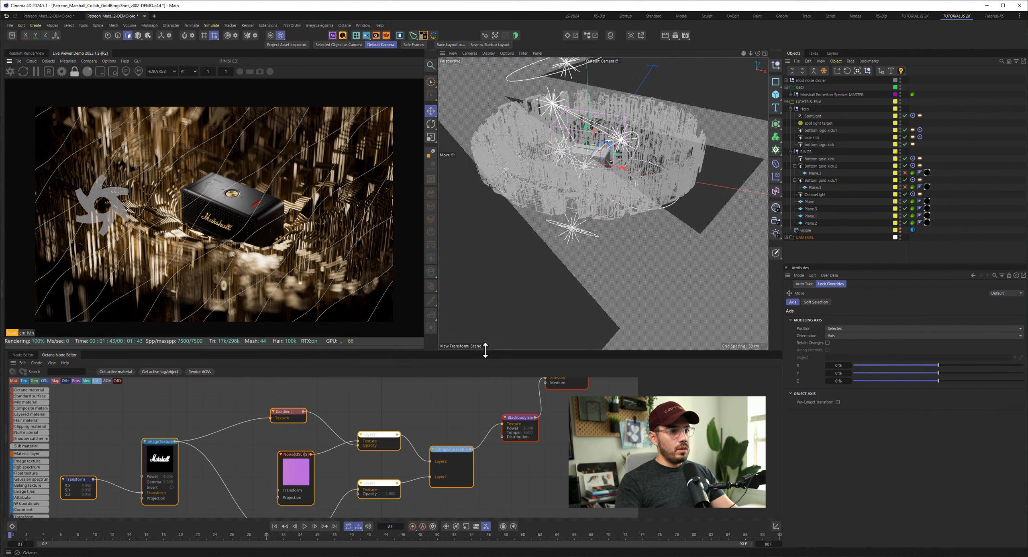
pyautogui.moveTo(486, 350); pyautogui.dragTo(486, 303)
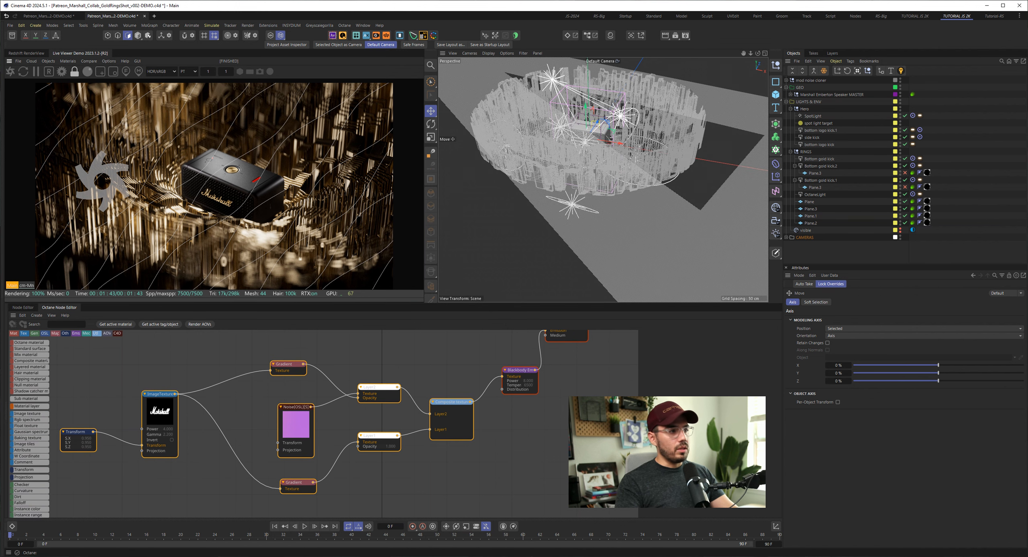
# - Show the material list, open the black card material in the node editor, and examine its basic properties and enabled channels
pyautogui.click(6, 327)
pyautogui.scroll(-1, 34, 413)
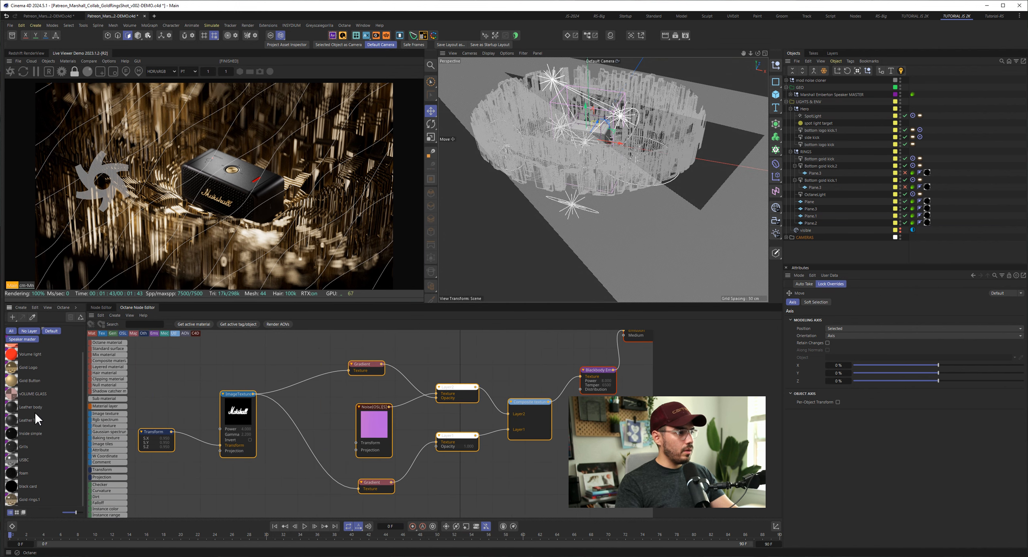
pyautogui.click(26, 487)
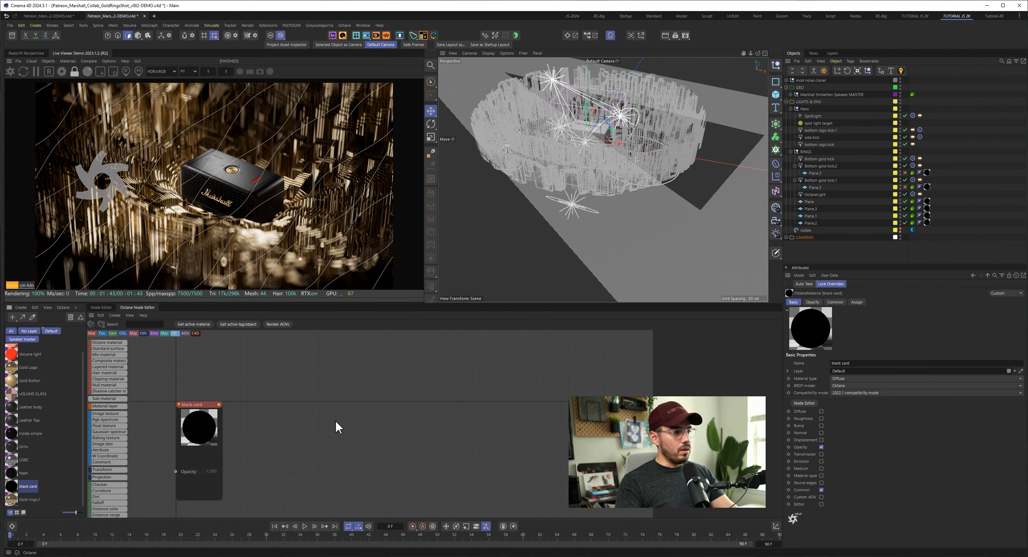
pyautogui.moveTo(200, 428); pyautogui.dragTo(334, 382)
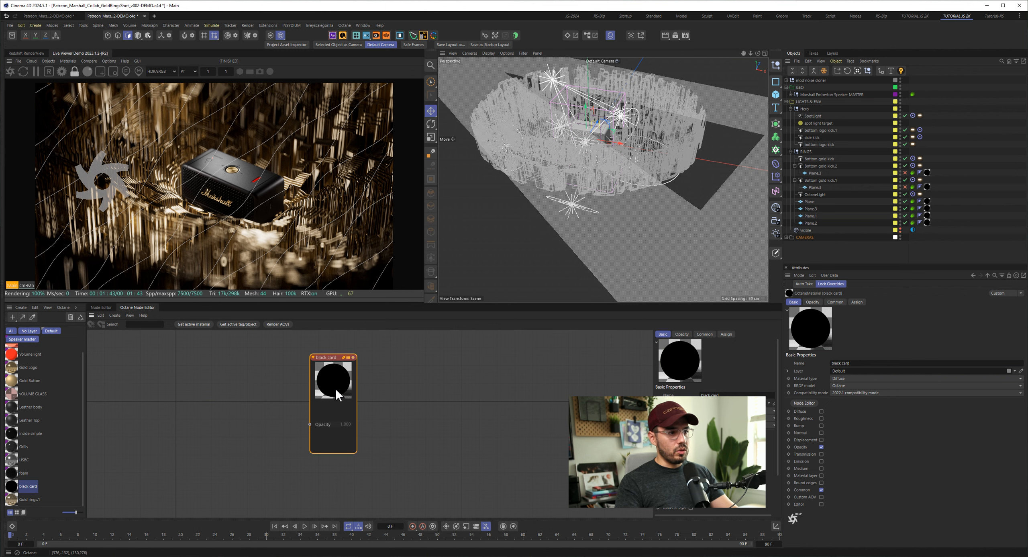
pyautogui.moveTo(744, 401); pyautogui.dragTo(610, 404)
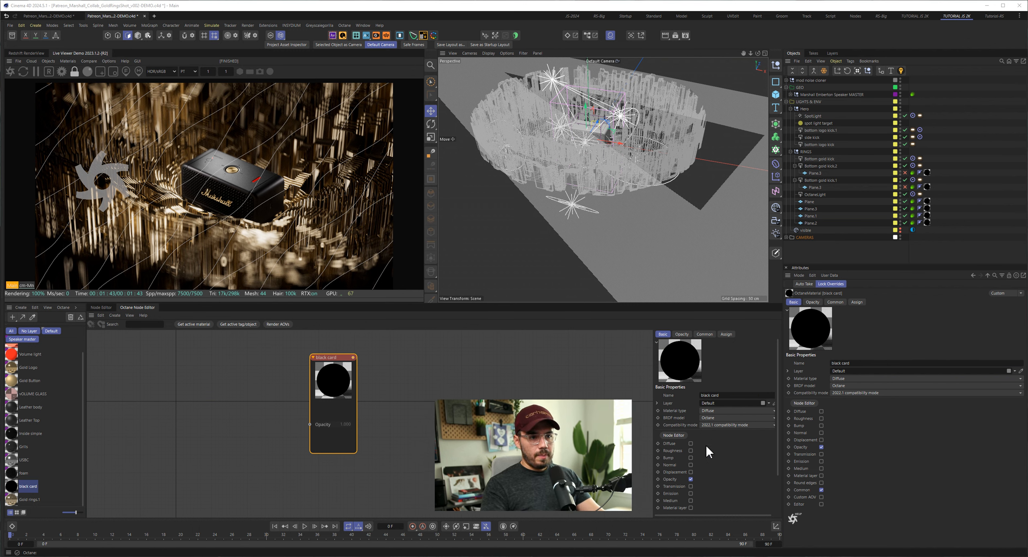
pyautogui.scroll(-3, 683, 449)
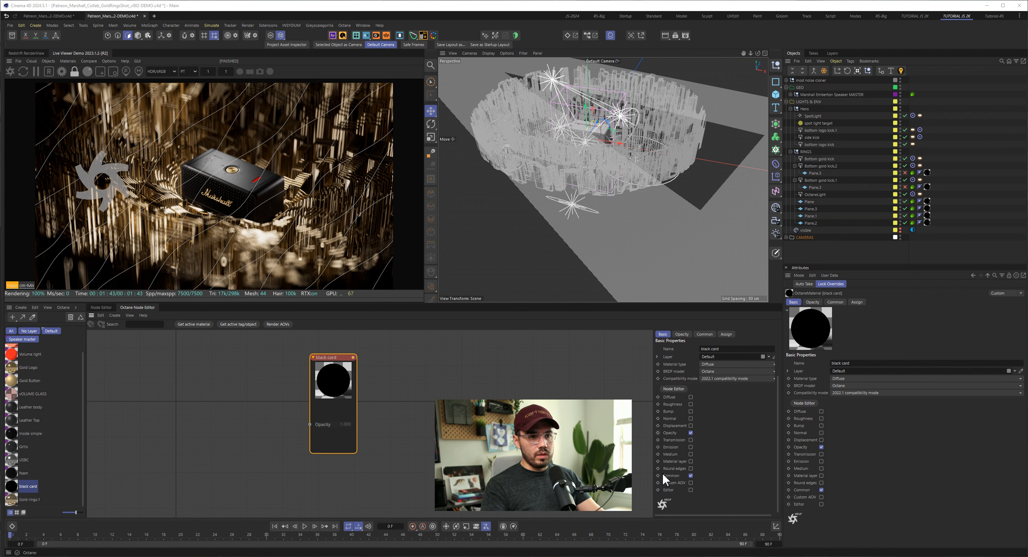
pyautogui.scroll(3, 686, 476)
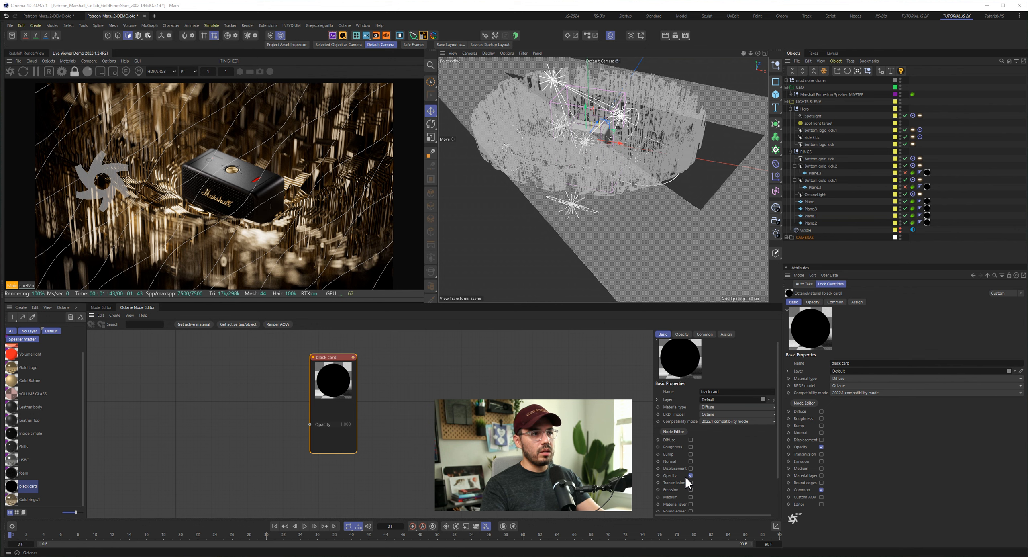
# - Select Plane, Plane.3, Plane.1 and Plane.2 in the RINGS group and disable them to compare the render without black cards
pyautogui.click(829, 253)
pyautogui.keyDown('alt'); pyautogui.moveTo(667, 217); pyautogui.dragTo(611, 212); pyautogui.keyUp('alt')
pyautogui.click(811, 201)
pyautogui.keyDown('ctrl'); pyautogui.click(811, 209); pyautogui.keyUp('ctrl')
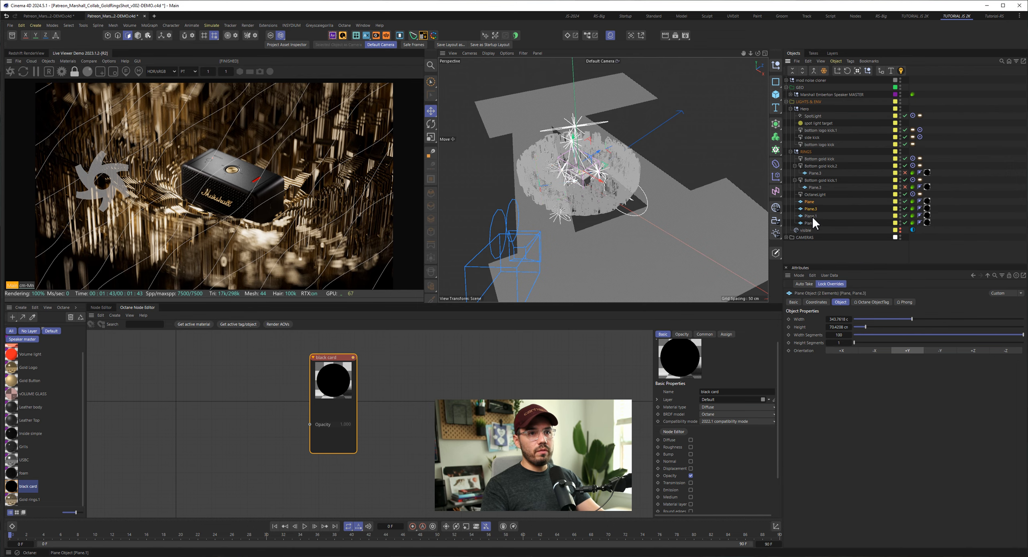
pyautogui.keyDown('ctrl'); pyautogui.click(812, 216); pyautogui.keyUp('ctrl')
pyautogui.keyDown('ctrl'); pyautogui.click(811, 224); pyautogui.keyUp('ctrl')
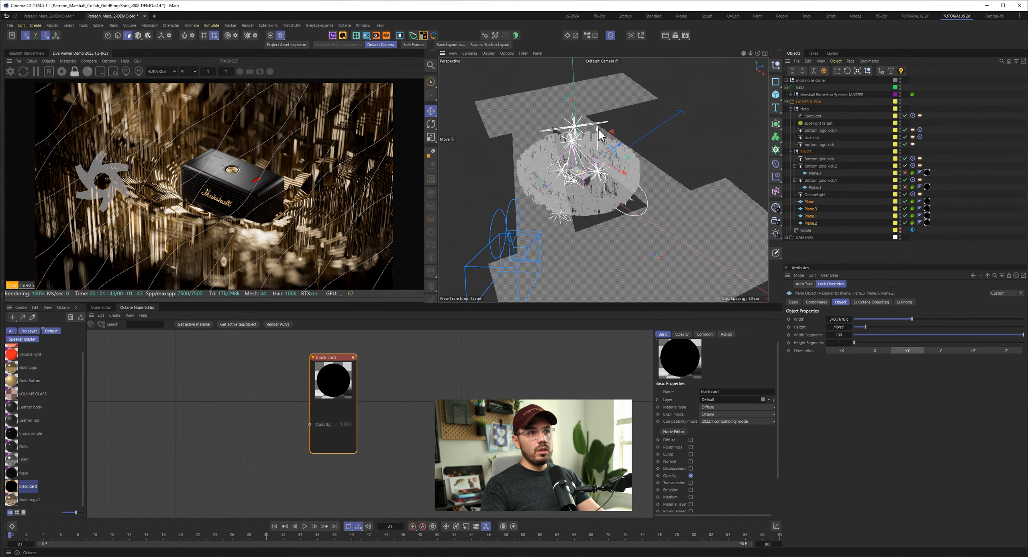
pyautogui.moveTo(598, 131); pyautogui.dragTo(597, 125)
pyautogui.hotkey('ctrl', 'z')
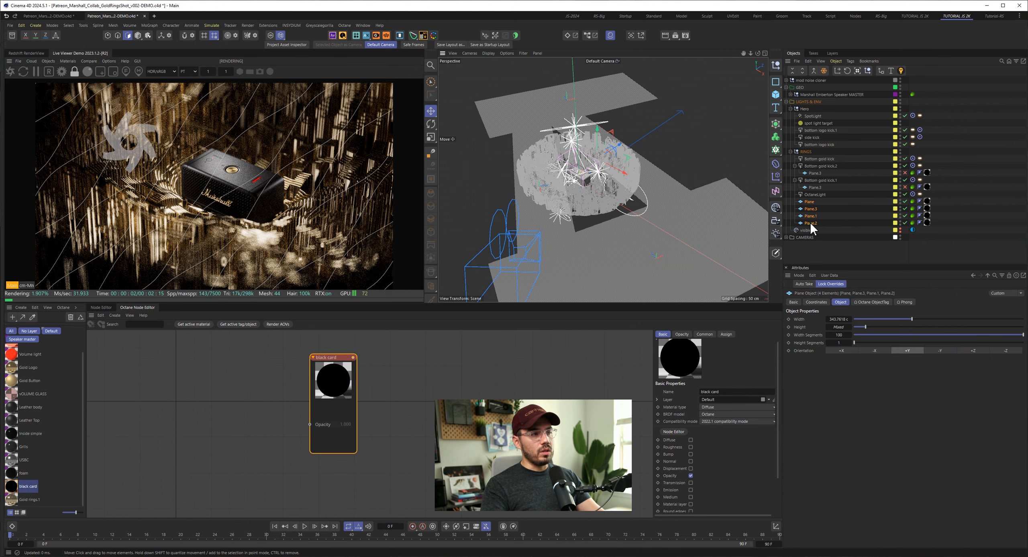
pyautogui.moveTo(905, 201); pyautogui.dragTo(907, 228)
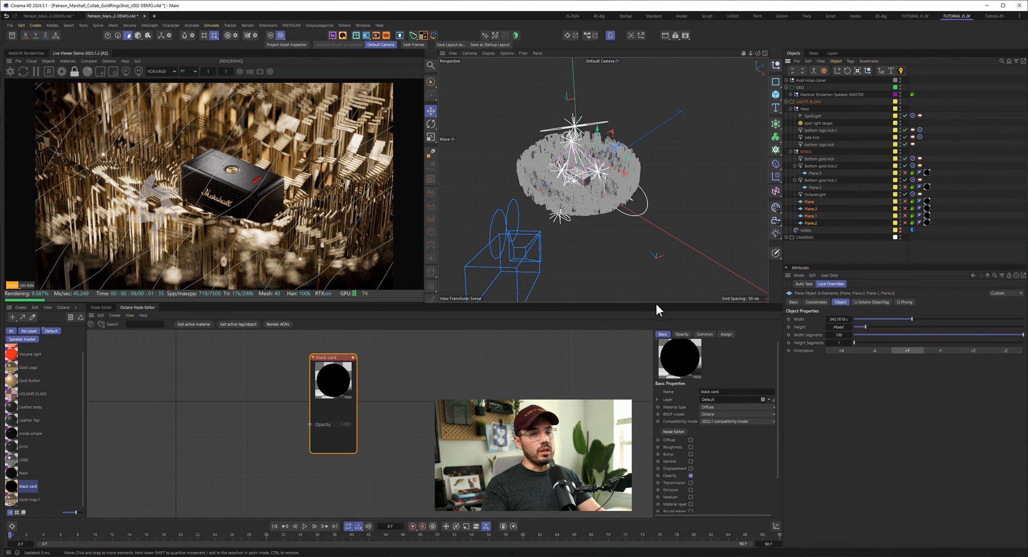
# - Re-enable the four black card planes in the RINGS group and clear the selection
pyautogui.click(905, 222)
pyautogui.click(833, 244)
pyautogui.keyDown('alt'); pyautogui.moveTo(588, 207); pyautogui.dragTo(539, 190); pyautogui.keyUp('alt')
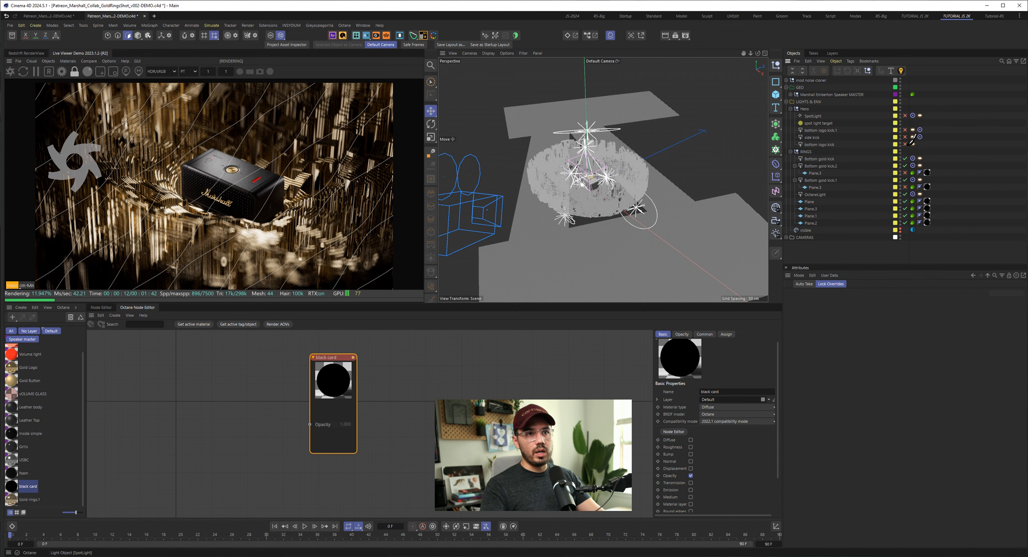
# - Disable the Bottom gold kick, Bottom gold kick.2 and Bottom gold kick.1 lights in the RINGS group
pyautogui.click(905, 159)
pyautogui.click(905, 166)
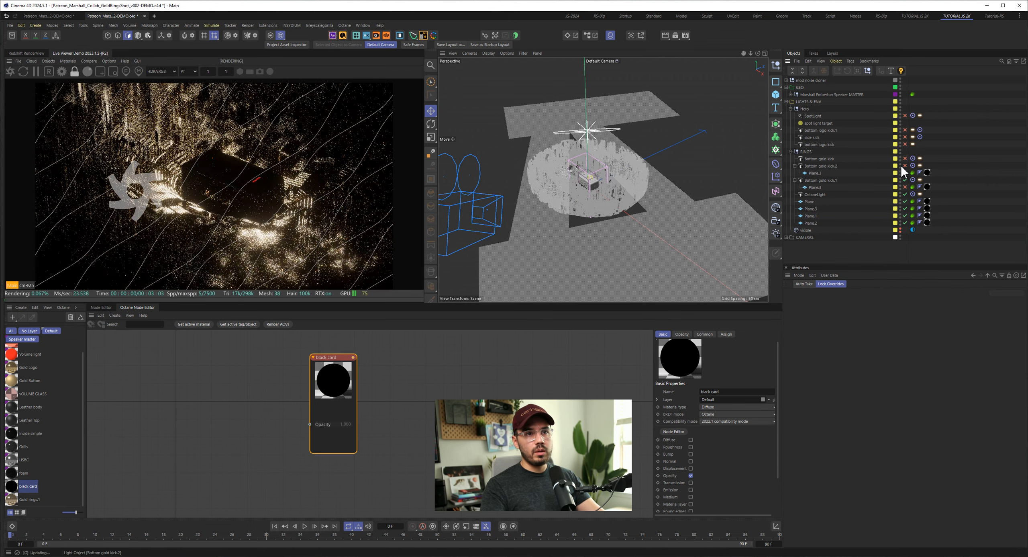
pyautogui.click(905, 180)
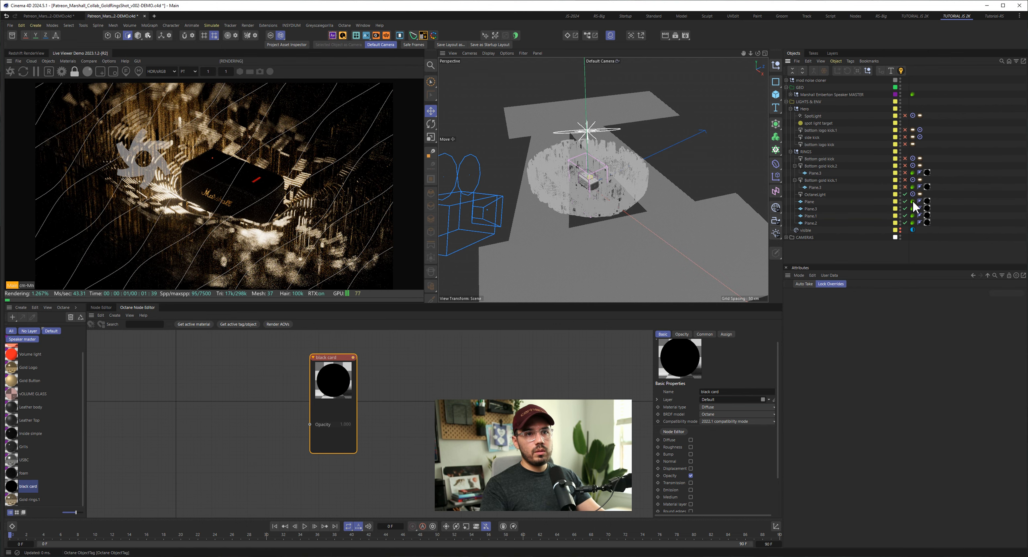
# - Expand the Hero and RINGS groups under LIGHTS & ENV, disable OctaneLight in RINGS, and collapse RINGS
pyautogui.keyDown('ctrl'); pyautogui.click(787, 101); pyautogui.keyUp('ctrl')
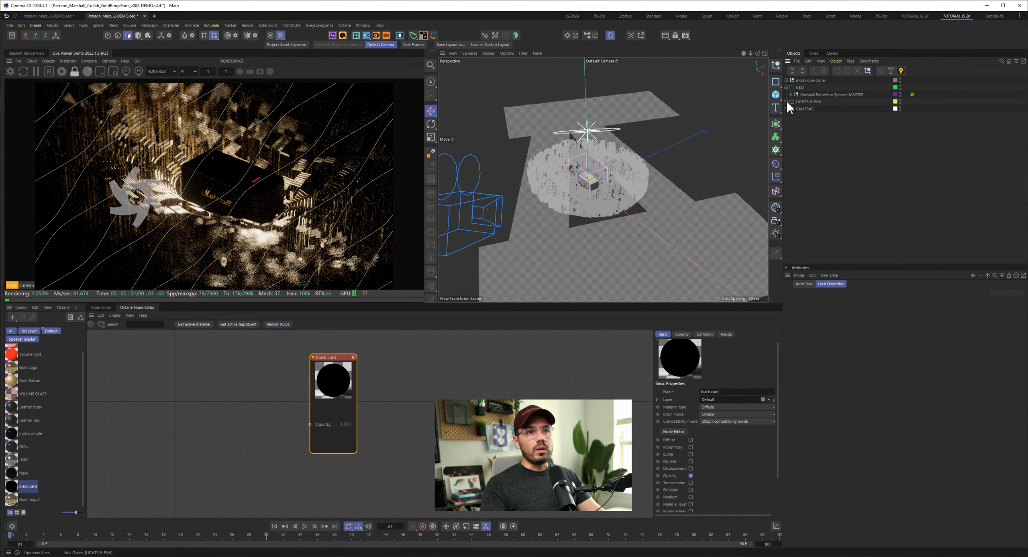
pyautogui.click(787, 102)
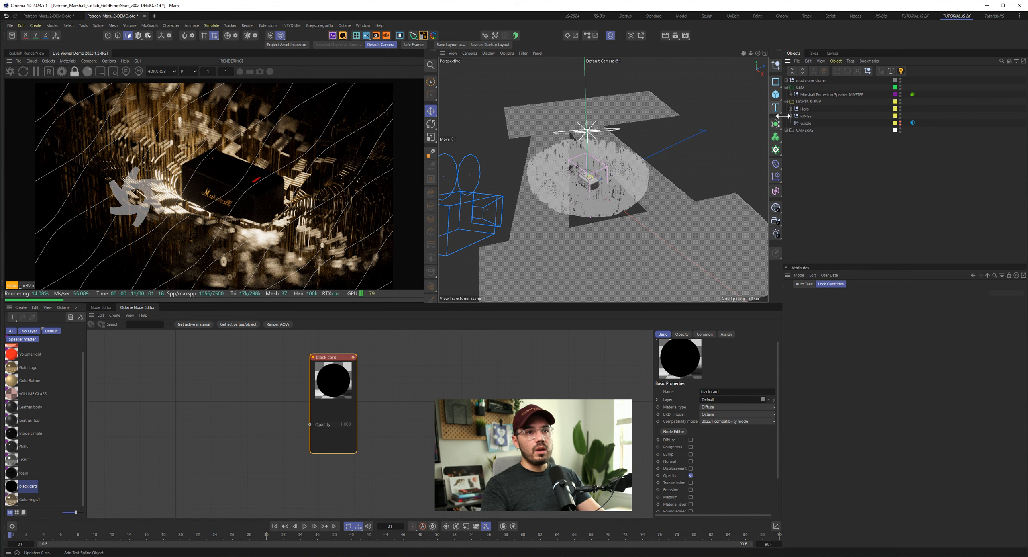
pyautogui.click(806, 115)
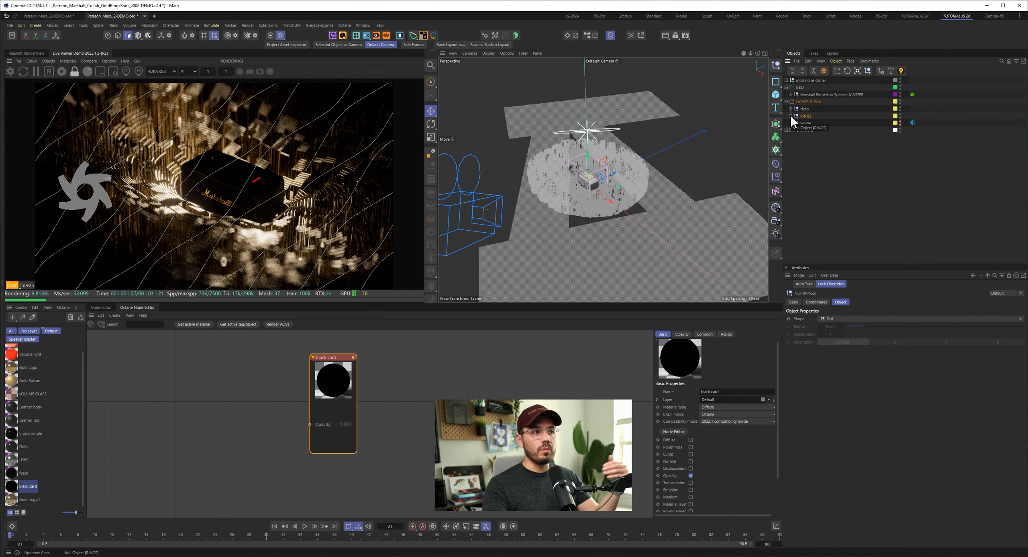
pyautogui.click(791, 116)
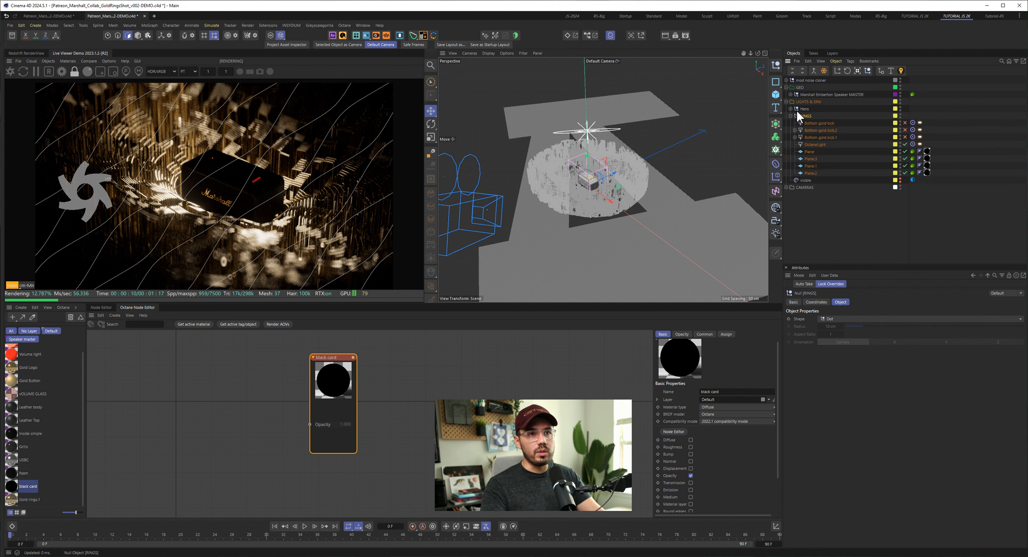
pyautogui.click(791, 109)
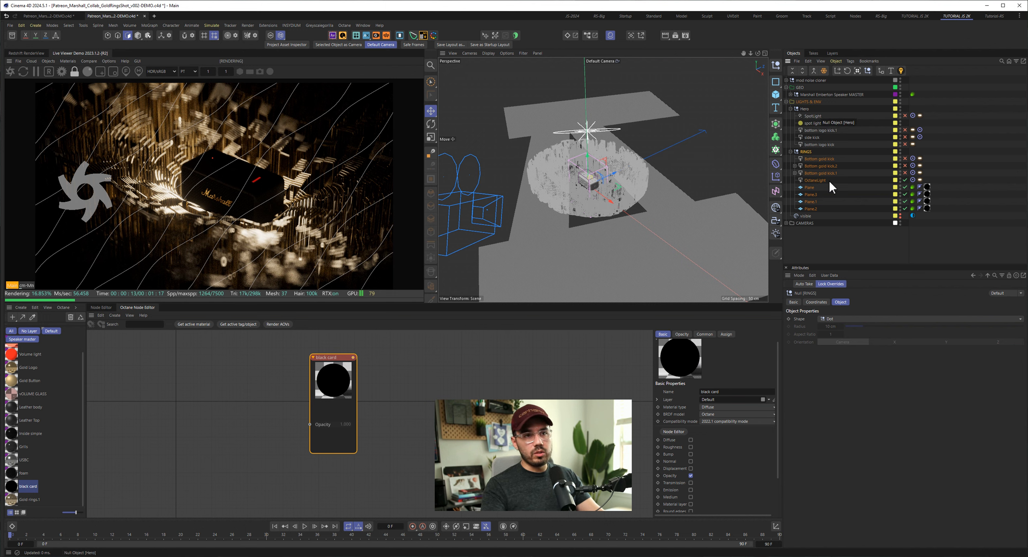
pyautogui.click(905, 179)
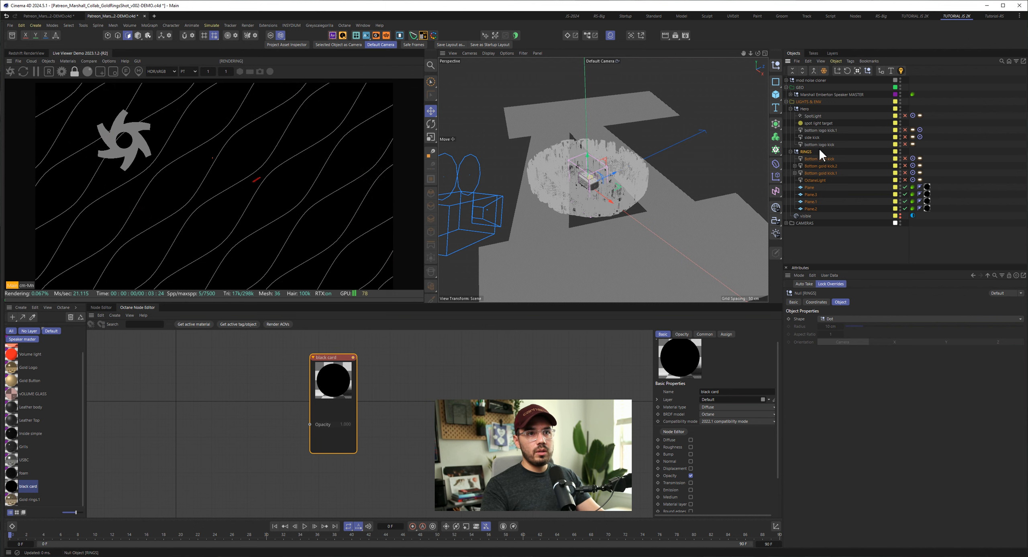
pyautogui.click(791, 152)
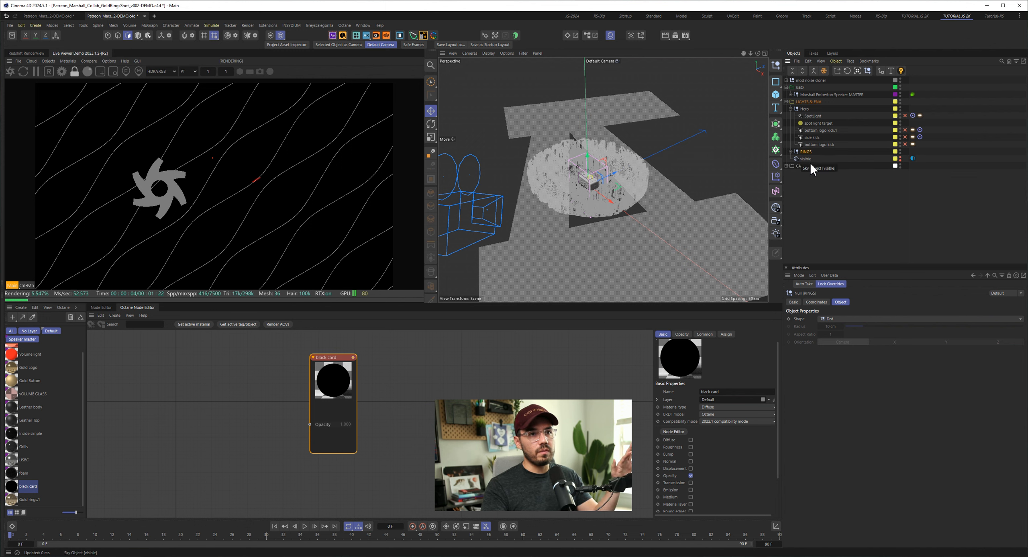
# - Enable SpotLight in the Hero group, select it, and view its cone aimed at the speaker's top from several angles
pyautogui.click(905, 115)
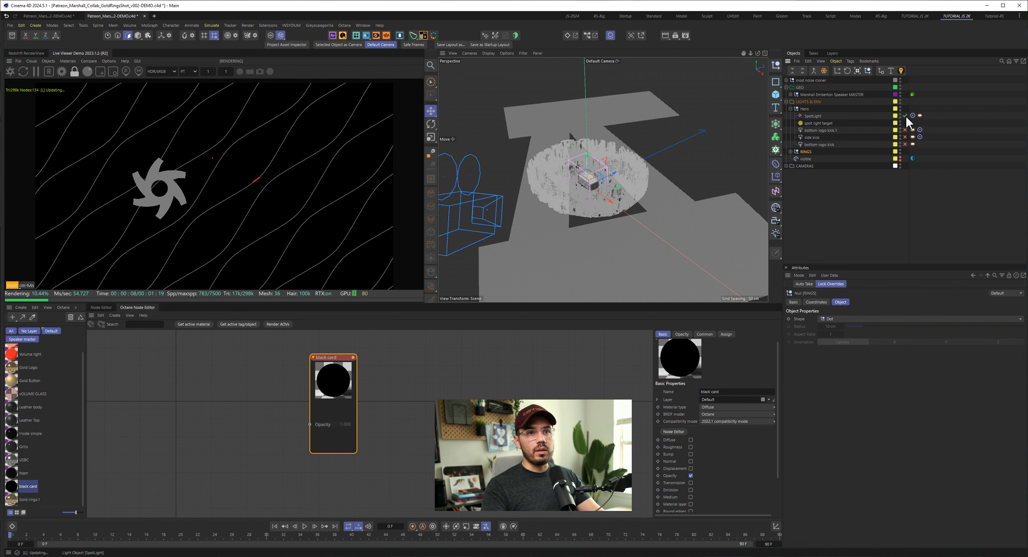
pyautogui.click(818, 114)
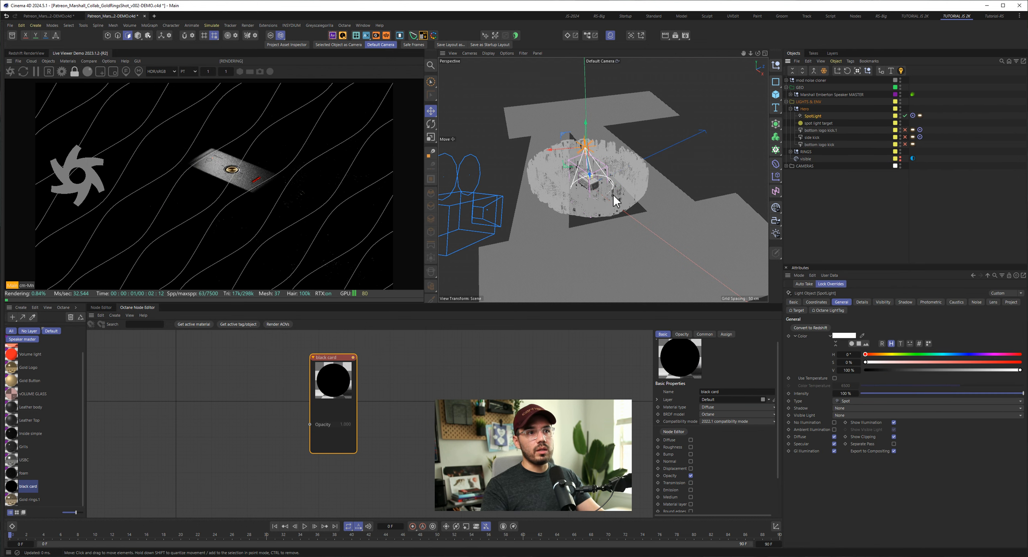
pyautogui.keyDown('alt'); pyautogui.moveTo(613, 194); pyautogui.dragTo(593, 196); pyautogui.keyUp('alt')
pyautogui.keyDown('alt'); pyautogui.moveTo(625, 179); pyautogui.dragTo(652, 179, button='right'); pyautogui.keyUp('alt')
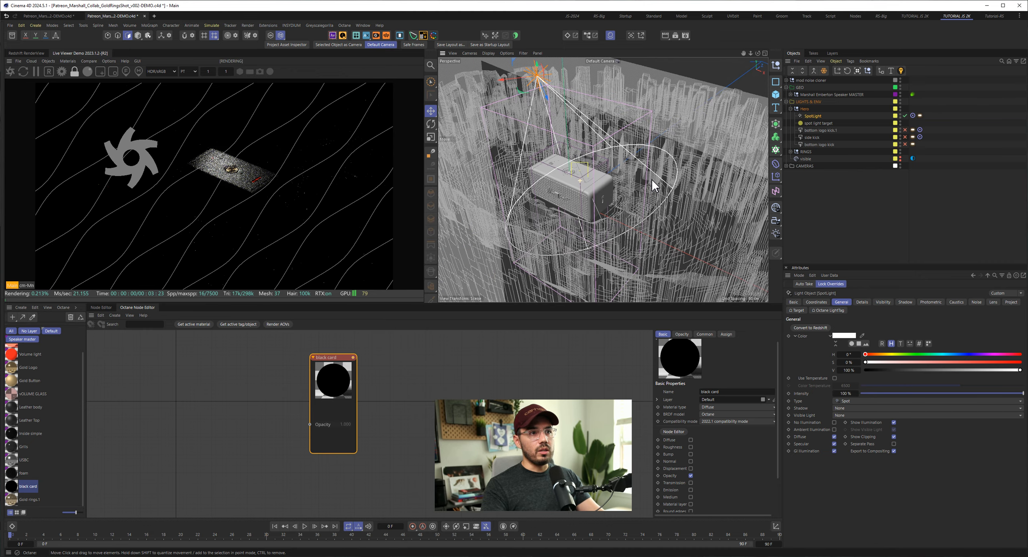
pyautogui.keyDown('alt'); pyautogui.moveTo(572, 192); pyautogui.dragTo(614, 224, button='middle'); pyautogui.keyUp('alt')
pyautogui.keyDown('alt'); pyautogui.moveTo(615, 224); pyautogui.dragTo(694, 217); pyautogui.keyUp('alt')
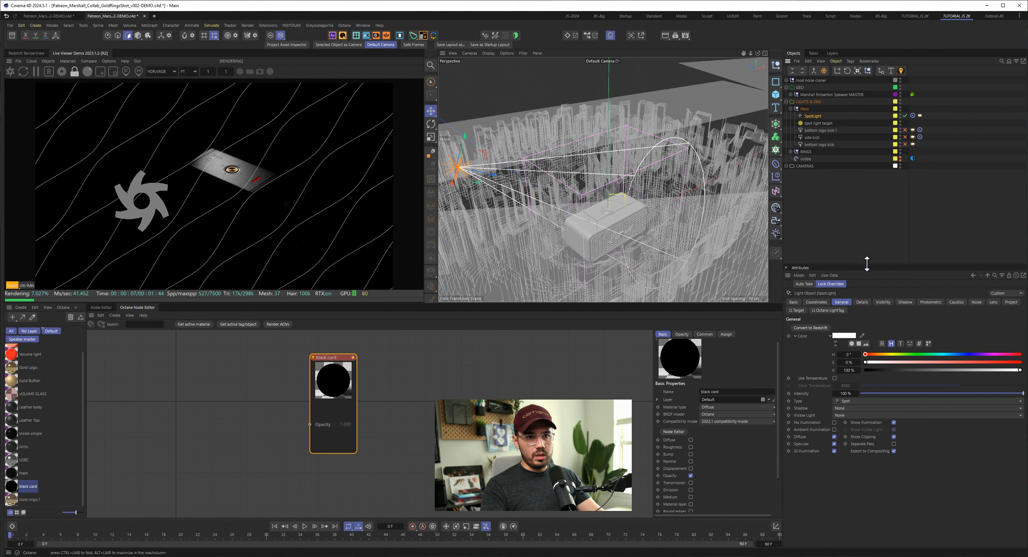
# - Examine the SpotLight's Details settings and its Project include/exclude object list
pyautogui.moveTo(867, 264); pyautogui.dragTo(866, 189)
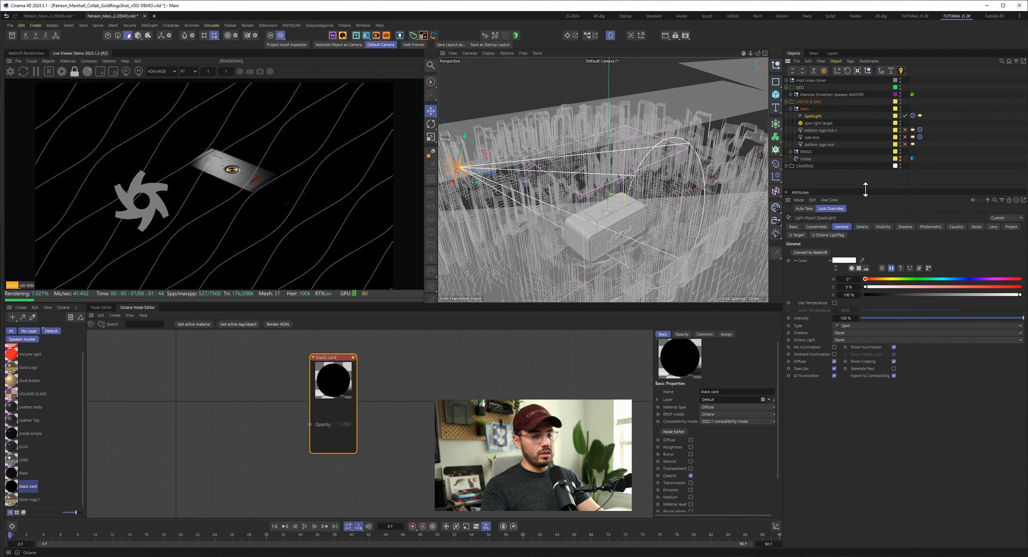
pyautogui.click(861, 226)
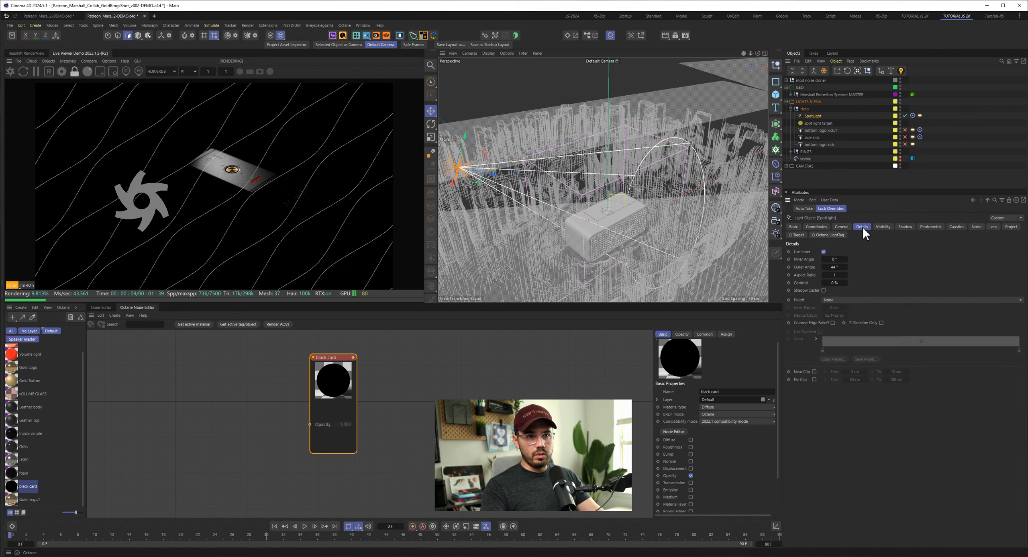
pyautogui.click(1011, 227)
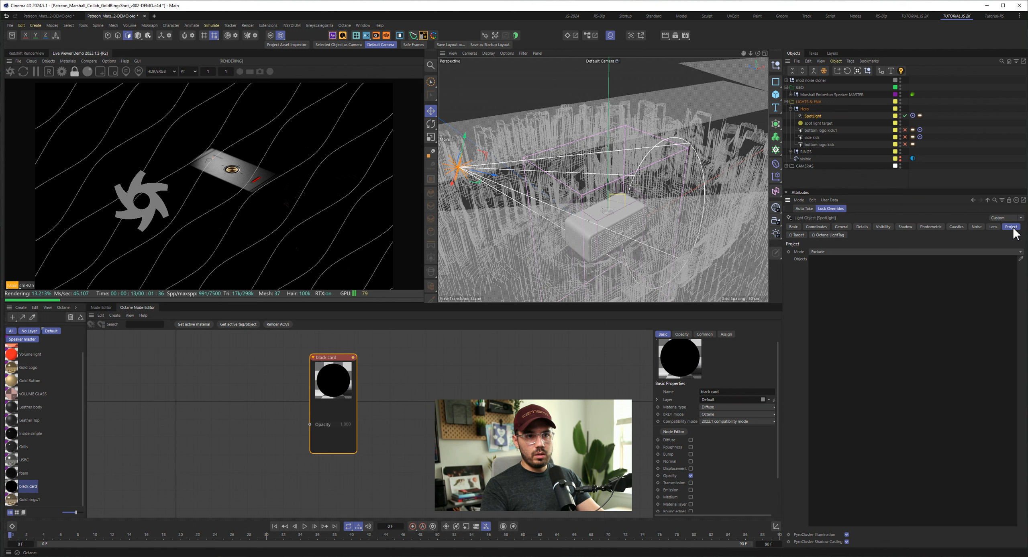
pyautogui.moveTo(853, 190); pyautogui.dragTo(855, 218)
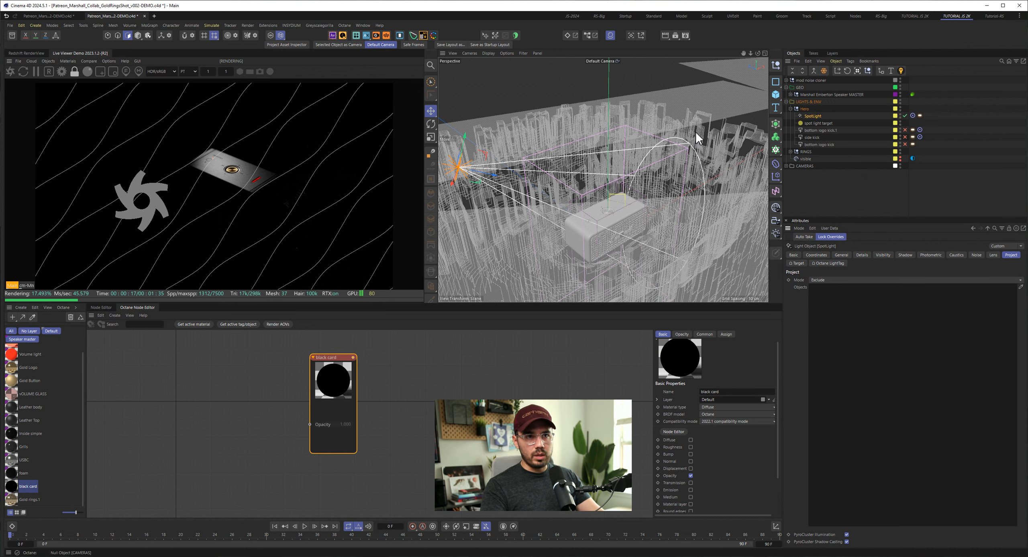
# - Open the Octane settings and enlarge the window to show all path tracing kernel options
pyautogui.click(48, 61)
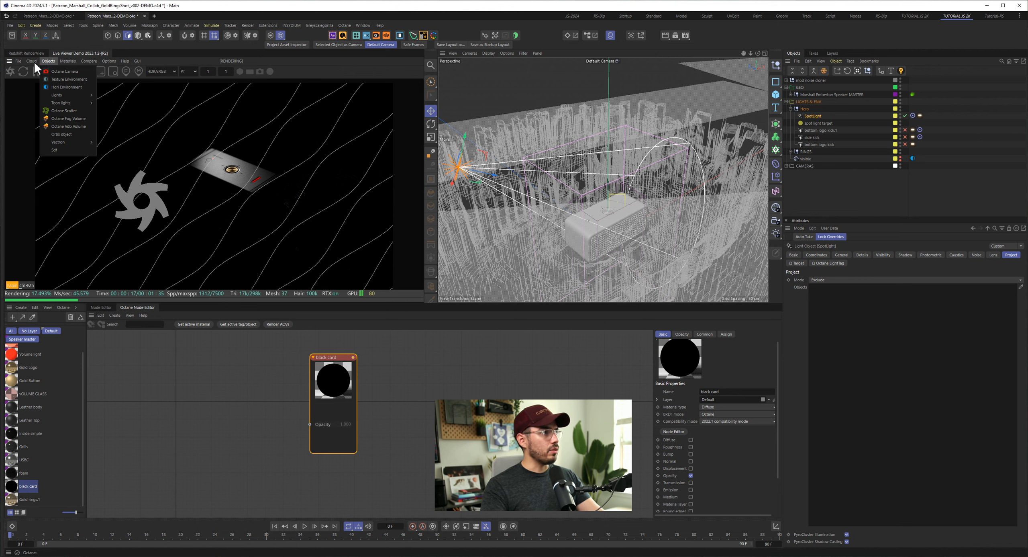
pyautogui.click(60, 72)
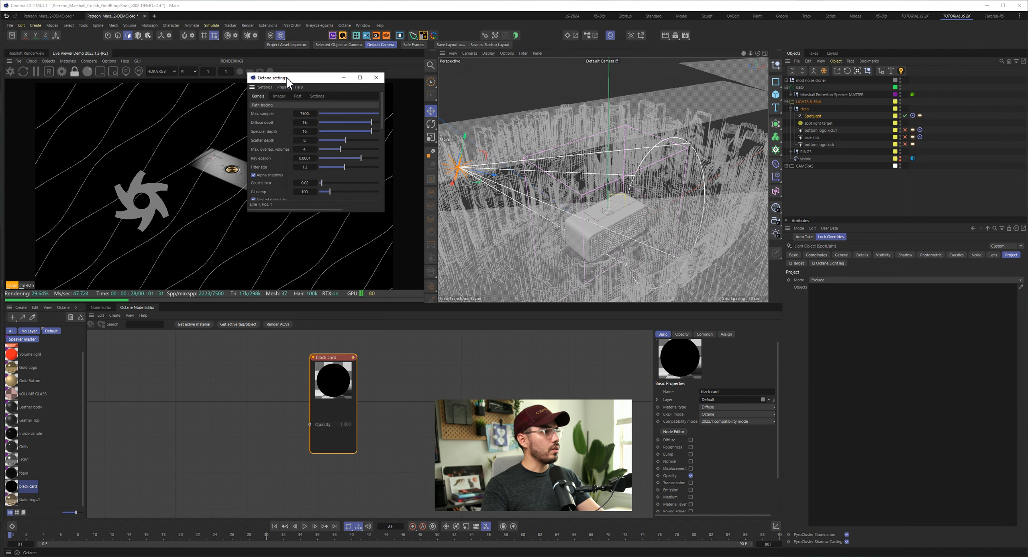
pyautogui.moveTo(384, 214); pyautogui.dragTo(721, 466)
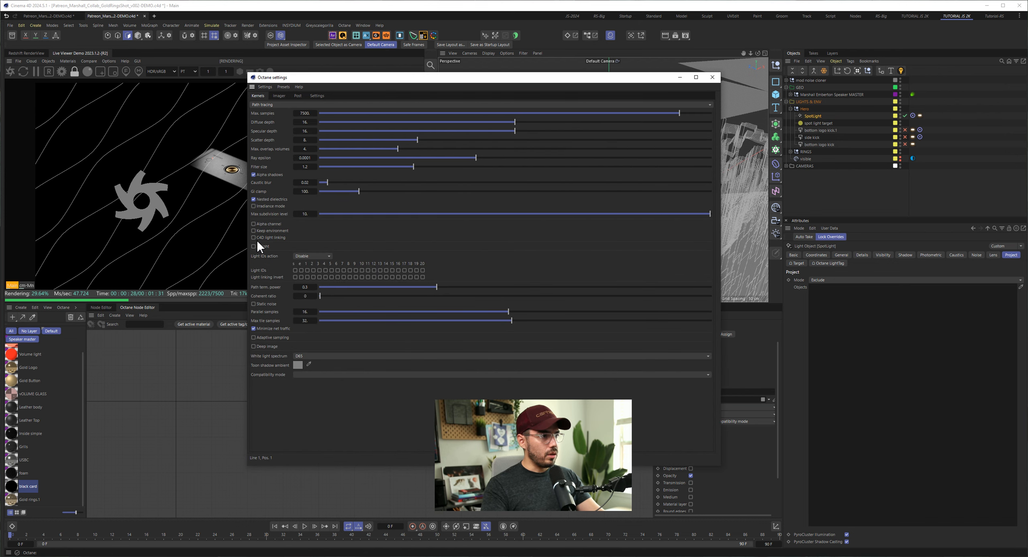
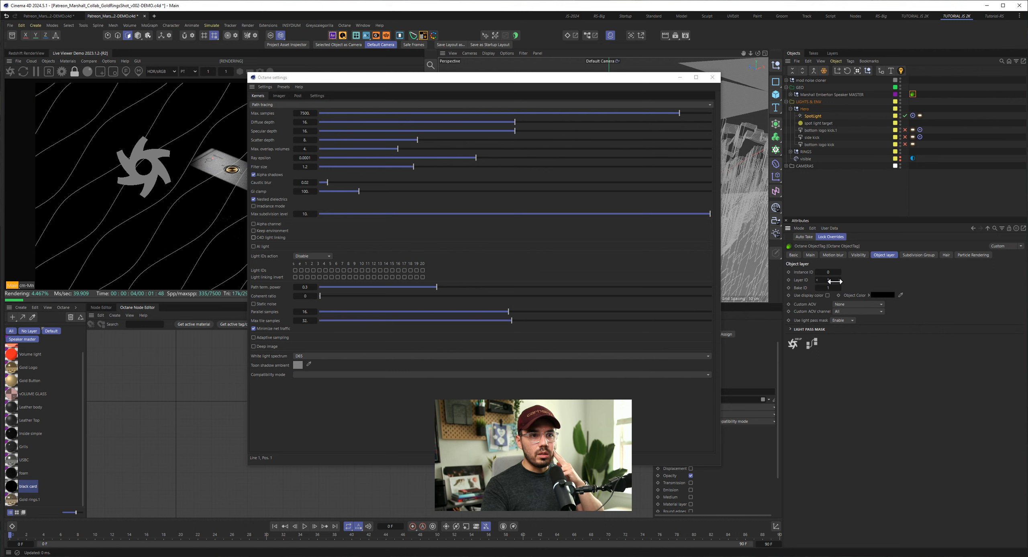
# - Examine the SpotLight's Octane light tag, including its light settings, barn doors, visibility and motion blur options
pyautogui.click(920, 116)
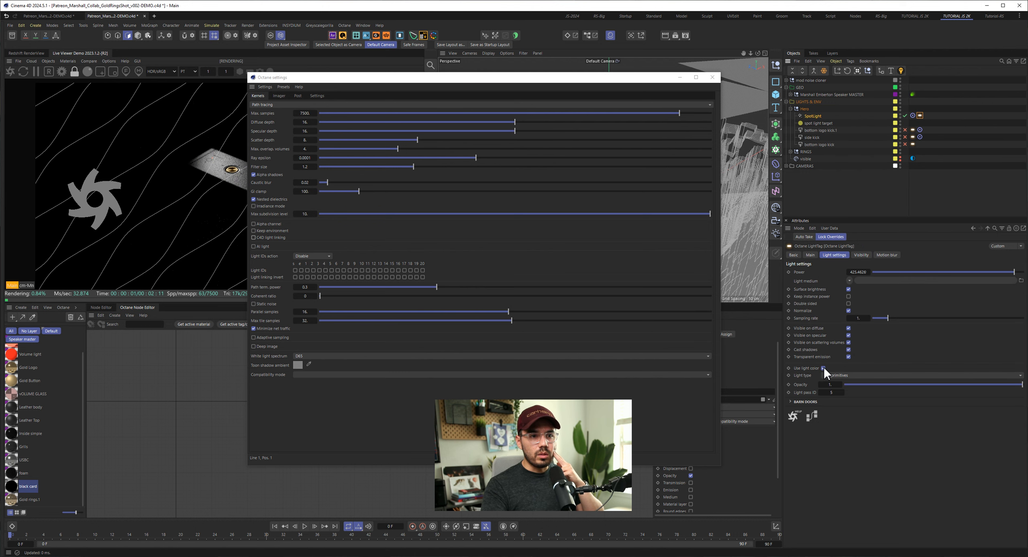
pyautogui.click(812, 402)
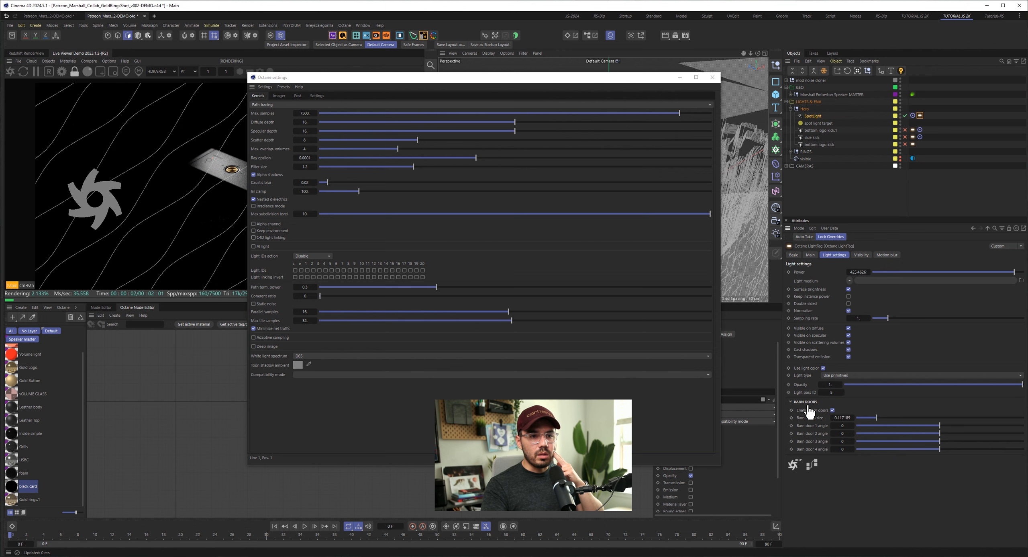
pyautogui.click(863, 255)
pyautogui.click(888, 255)
pyautogui.click(859, 255)
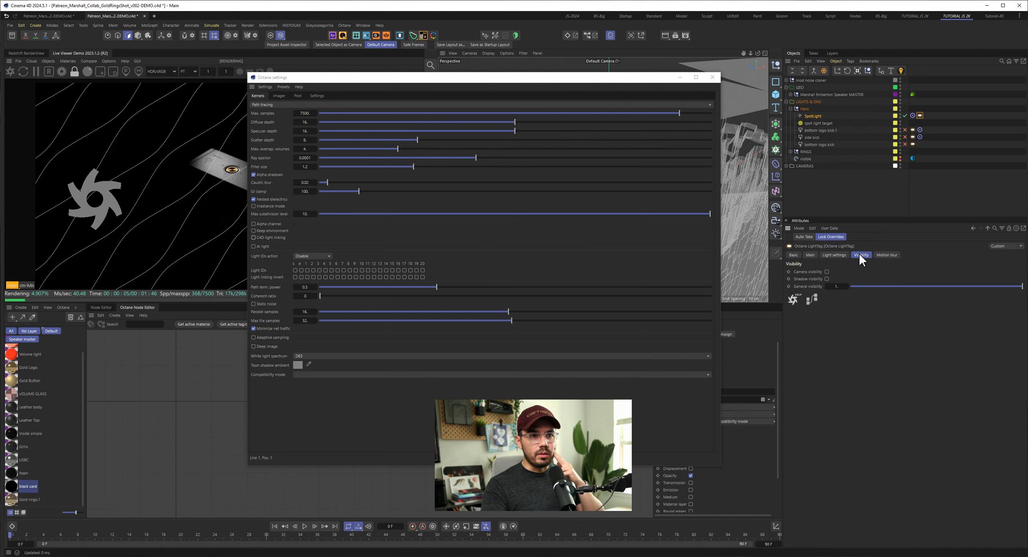
pyautogui.click(839, 254)
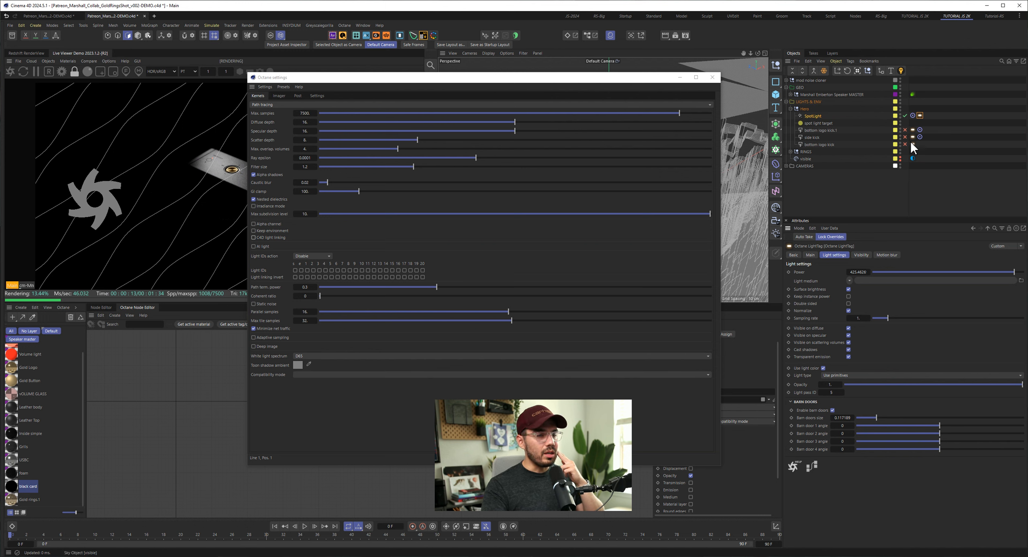
# - Look through the speaker's Octane object tag for visibility, motion blur and subdivision settings, and minimize the Octane settings window
pyautogui.click(913, 94)
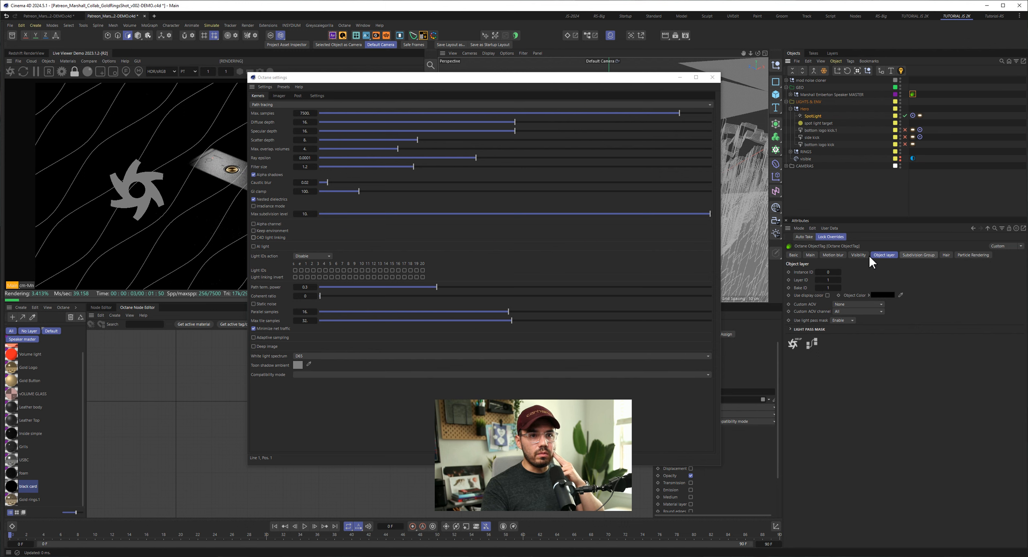
pyautogui.click(853, 254)
pyautogui.click(830, 254)
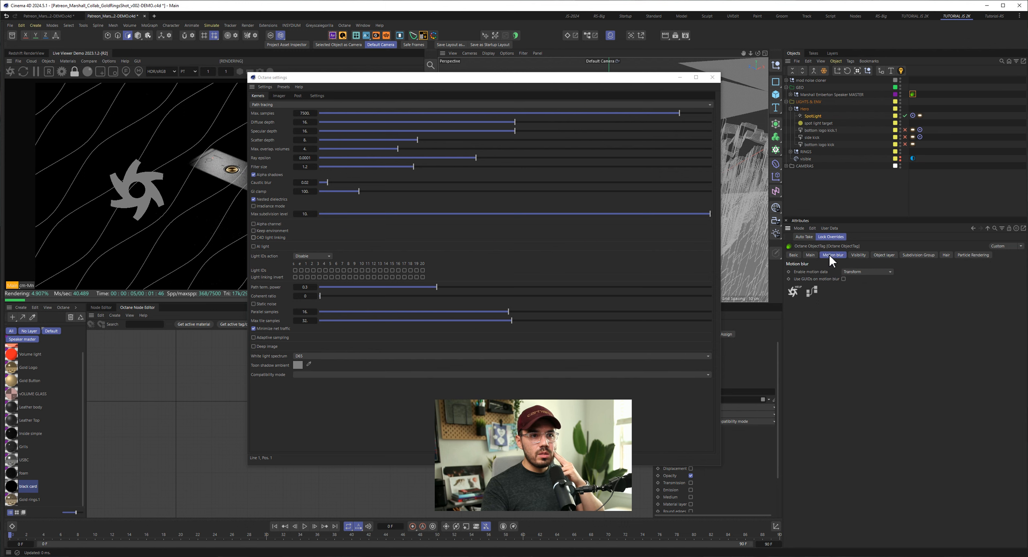
pyautogui.click(919, 254)
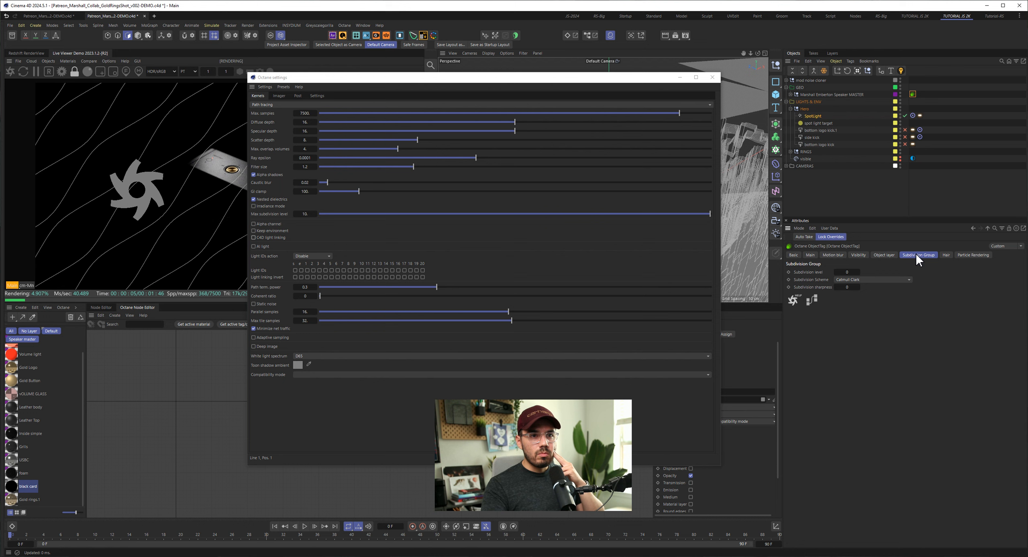
pyautogui.click(680, 77)
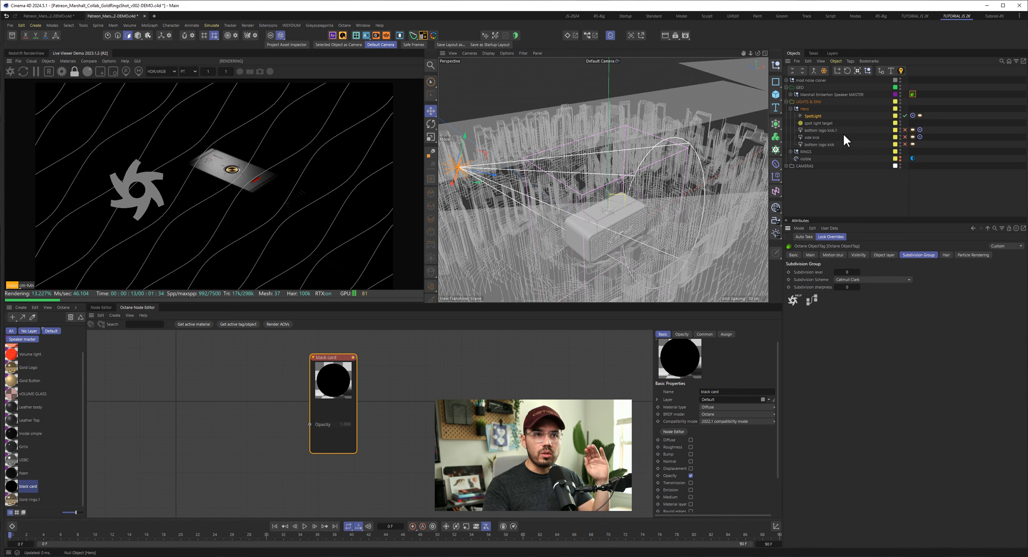
# - Try a larger barn doors size in the SpotLight's Octane light tag, enlarging the attributes area for it
pyautogui.click(816, 116)
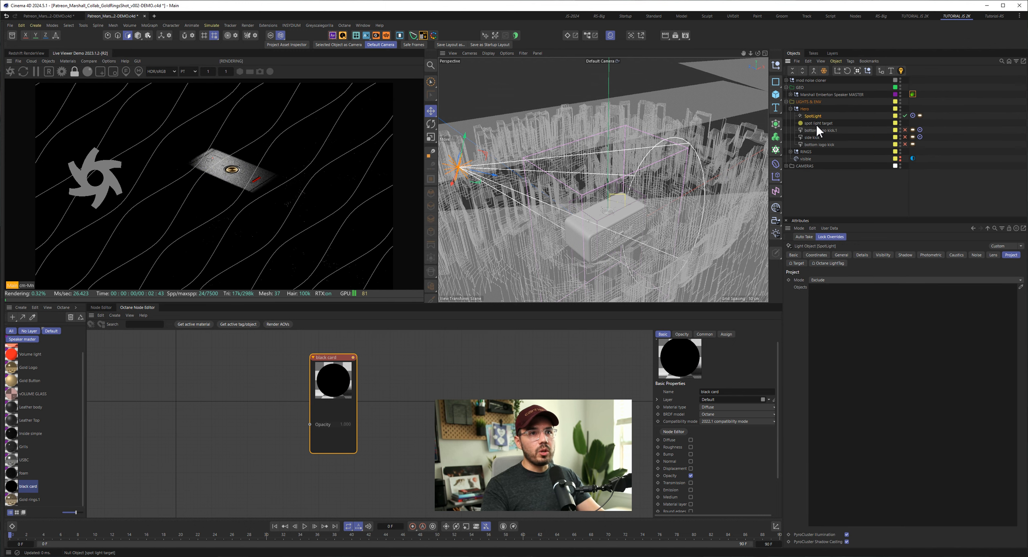
pyautogui.click(816, 123)
pyautogui.click(815, 116)
pyautogui.click(922, 114)
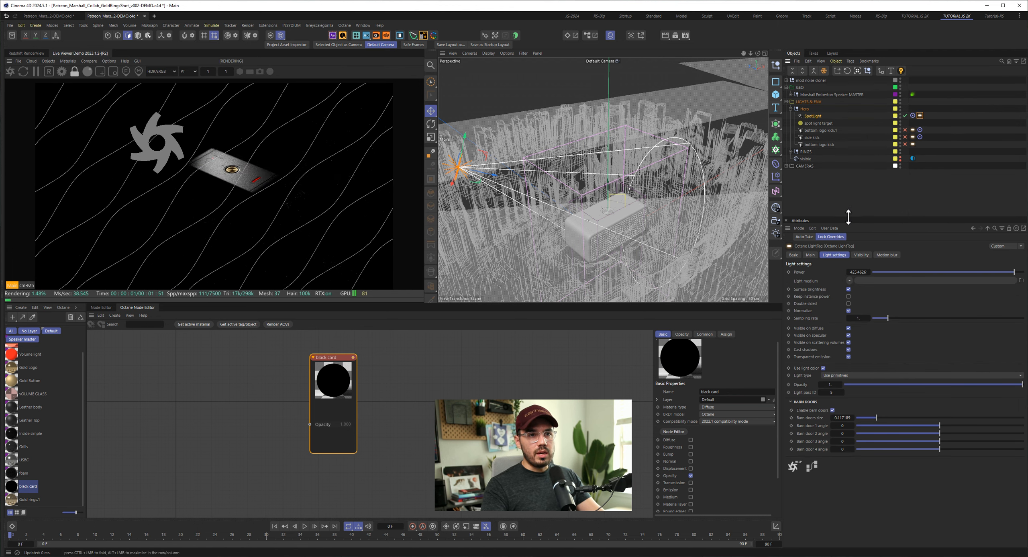
pyautogui.moveTo(848, 217); pyautogui.dragTo(849, 188)
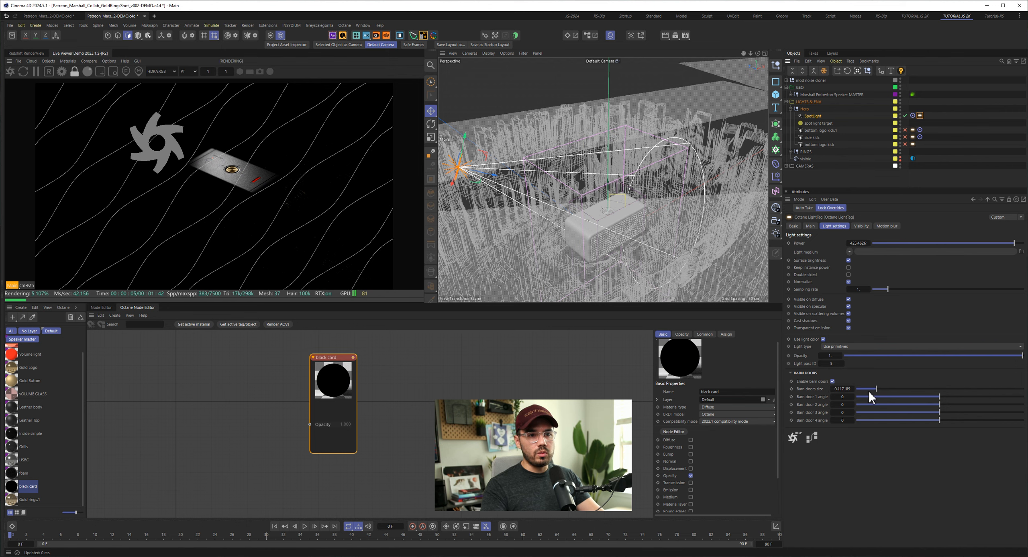
pyautogui.moveTo(877, 390); pyautogui.dragTo(920, 392)
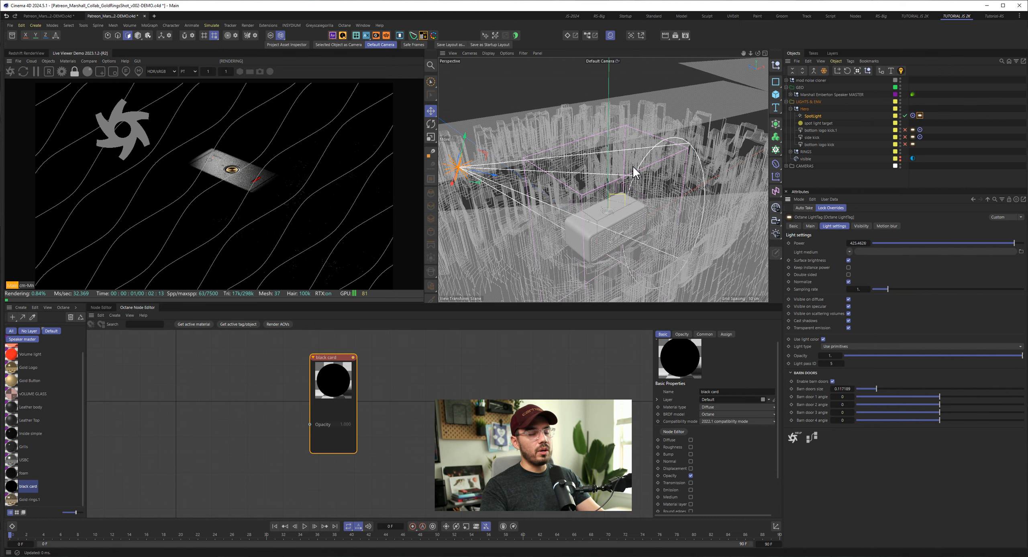
# - Enable the bottom logo kick.1 light in the Hero group and select it in the scene
pyautogui.click(905, 130)
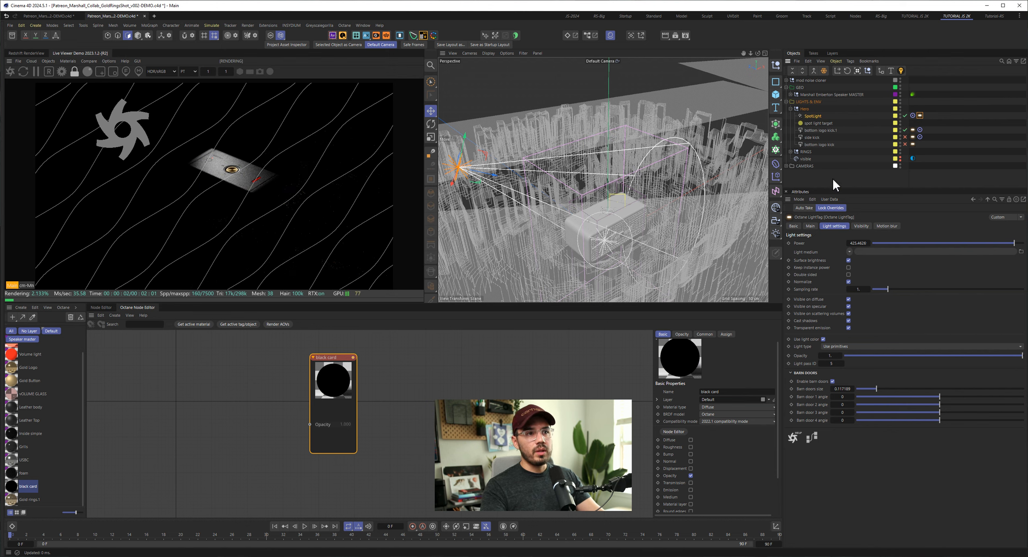
pyautogui.click(818, 130)
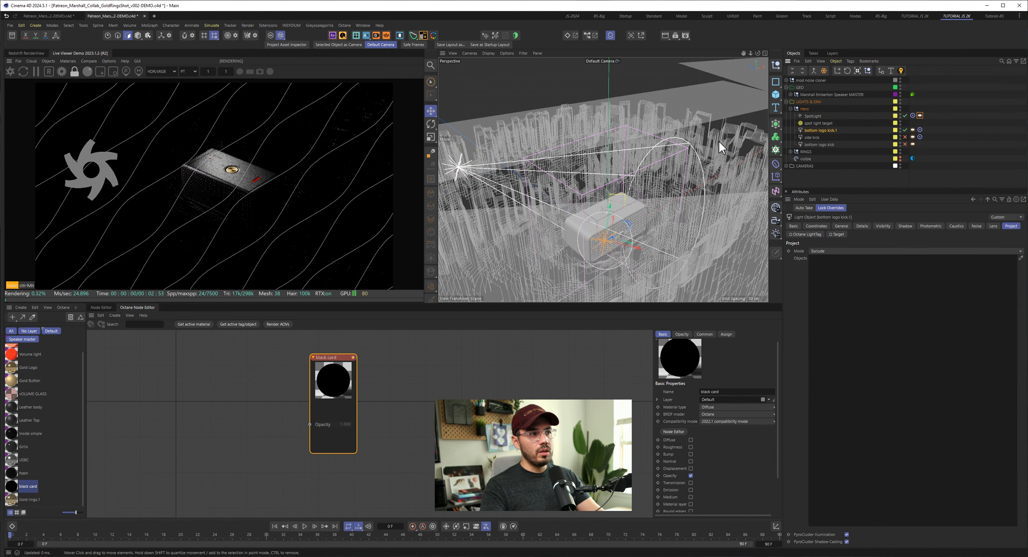
pyautogui.moveTo(608, 224)
pyautogui.keyDown('alt'); pyautogui.mouseDown()
pyautogui.moveTo(585, 226)
pyautogui.moveTo(713, 250)
pyautogui.moveTo(530, 199)
pyautogui.moveTo(558, 212)
pyautogui.moveTo(616, 204)
pyautogui.moveTo(553, 228)
pyautogui.moveTo(587, 228)
pyautogui.moveTo(565, 196)
pyautogui.moveTo(738, 167)
pyautogui.mouseUp(); pyautogui.keyUp('alt')
# - Hide the mod noise cloner in the viewport and display the Details settings of the bottom logo kick.1 light
pyautogui.click(900, 78)
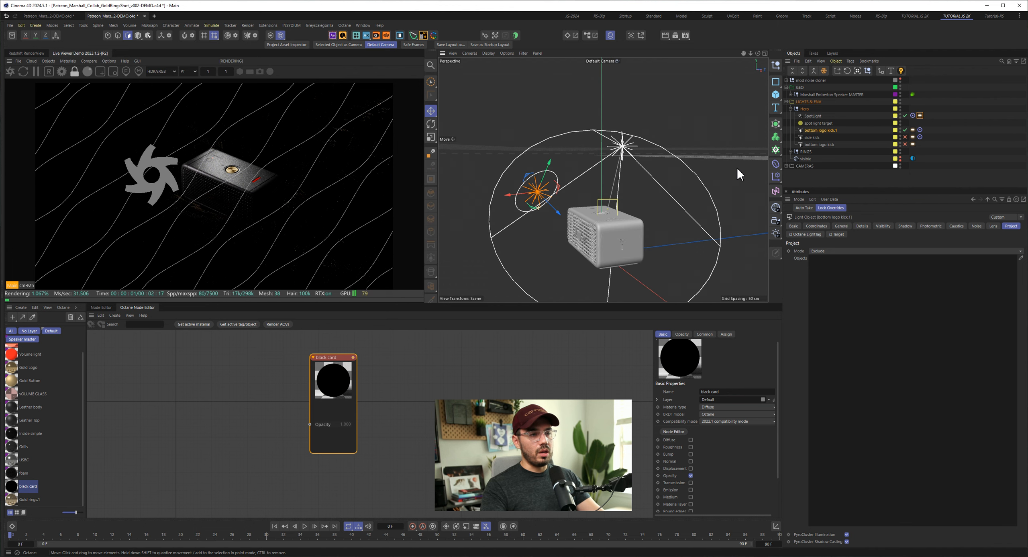
pyautogui.click(810, 80)
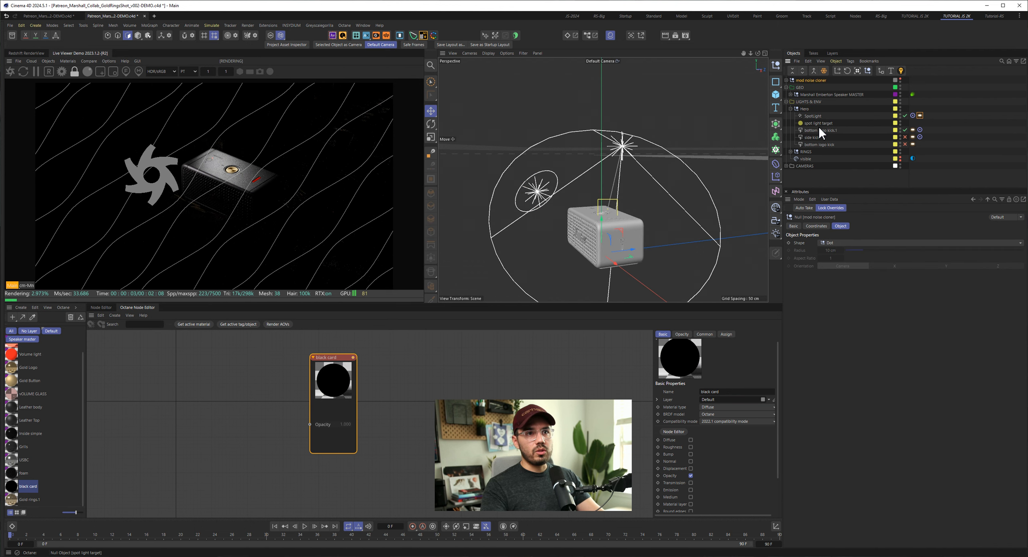
pyautogui.click(820, 129)
pyautogui.click(862, 226)
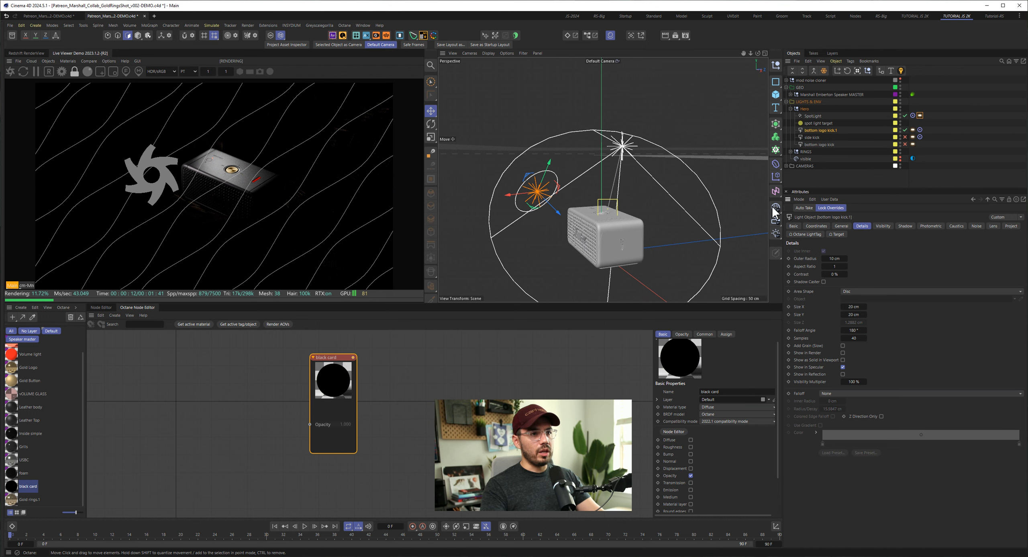
# - Enable bottom logo kick, disable bottom logo kick.1, and frame the selected bottom logo kick light at the speaker's front logo
pyautogui.click(906, 144)
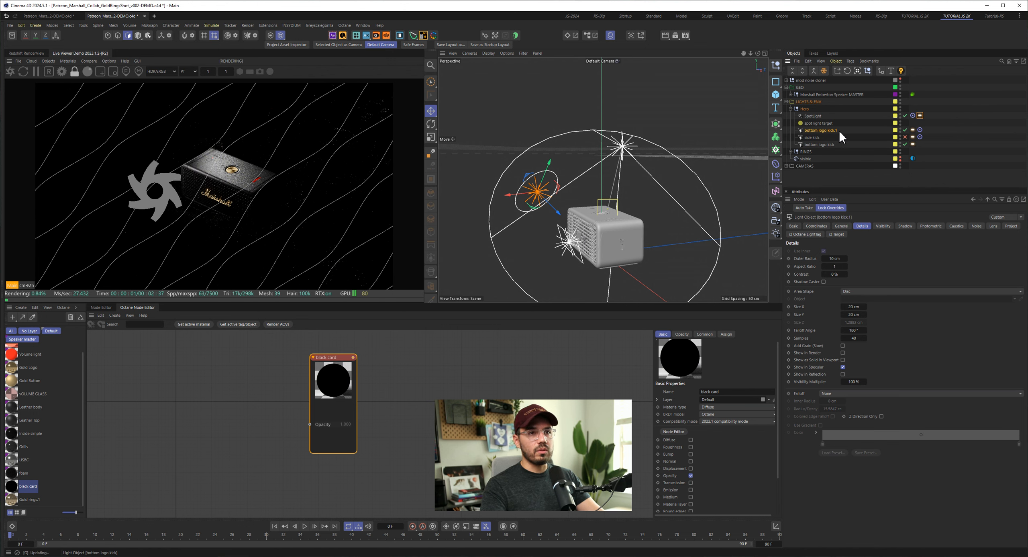
pyautogui.click(905, 129)
pyautogui.click(820, 144)
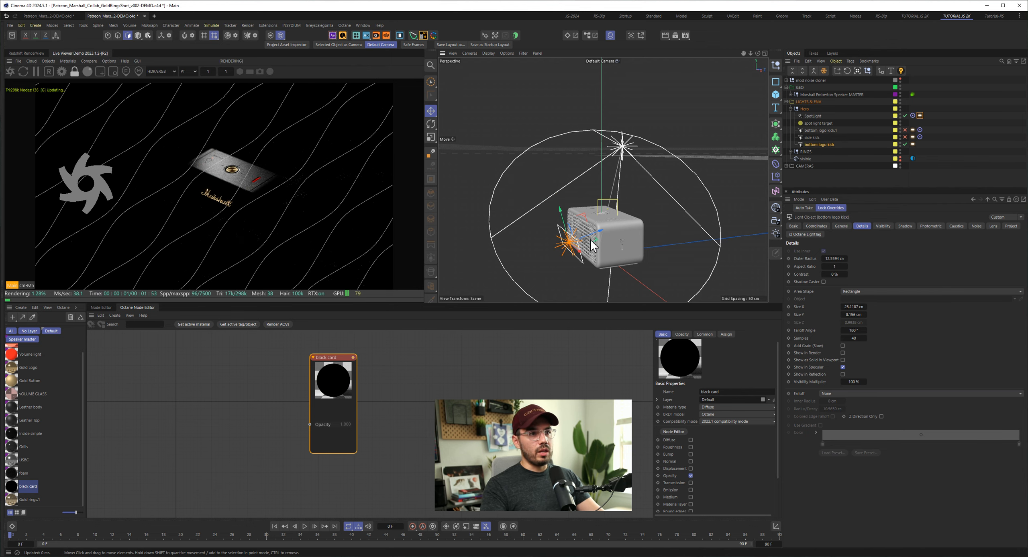
pyautogui.scroll(10, 578, 254)
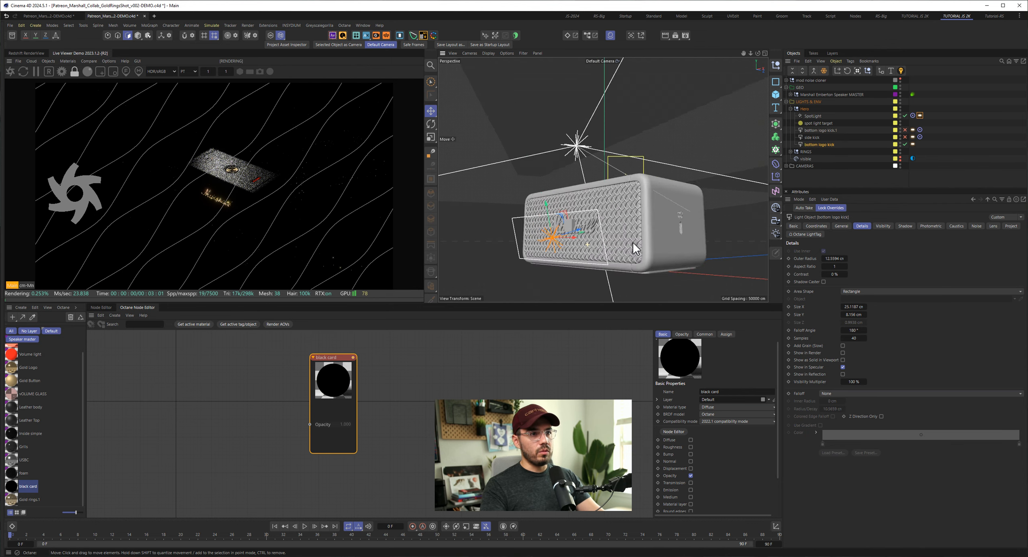
pyautogui.scroll(1, 600, 198)
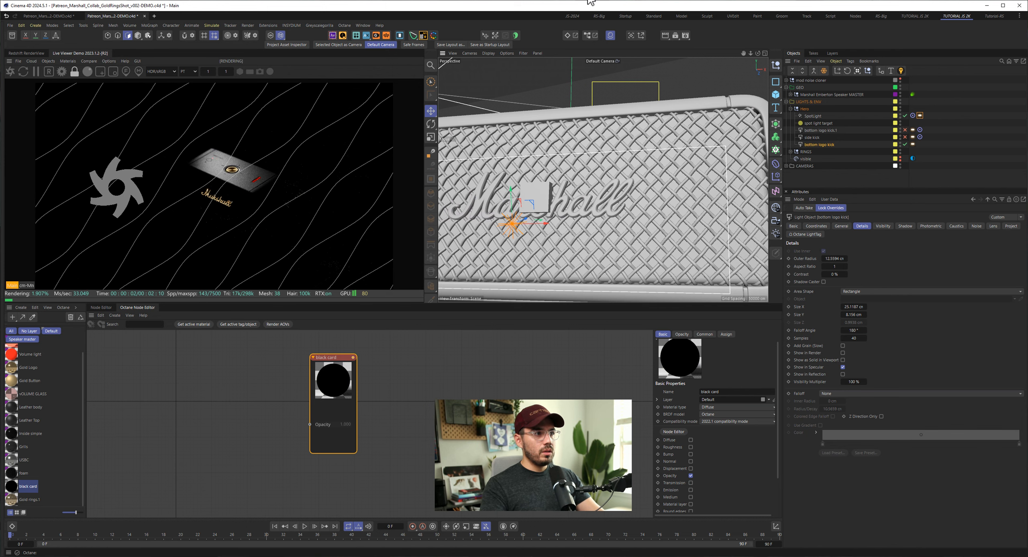
# - Bring up the reference image window, enlarge it, and view the Marshall logo in the gold rings render up close
pyautogui.click(254, 324)
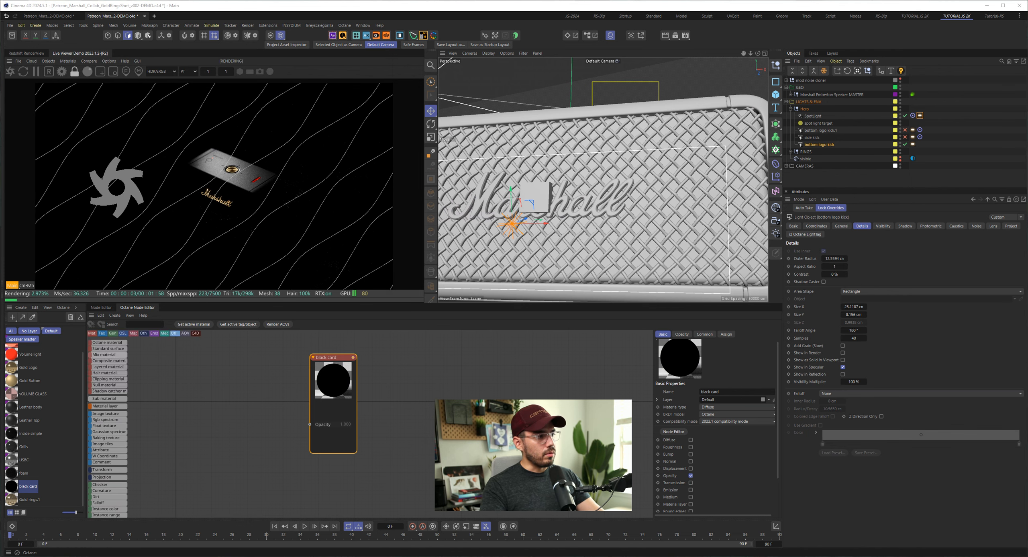
pyautogui.moveTo(209, 278); pyautogui.dragTo(155, 223)
pyautogui.moveTo(233, 337); pyautogui.dragTo(442, 493)
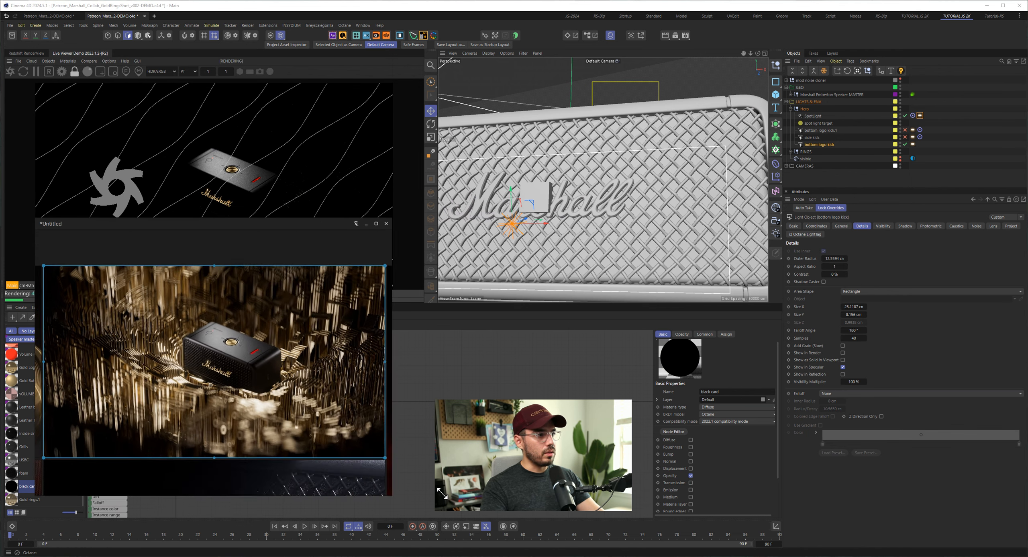
pyautogui.scroll(5, 249, 375)
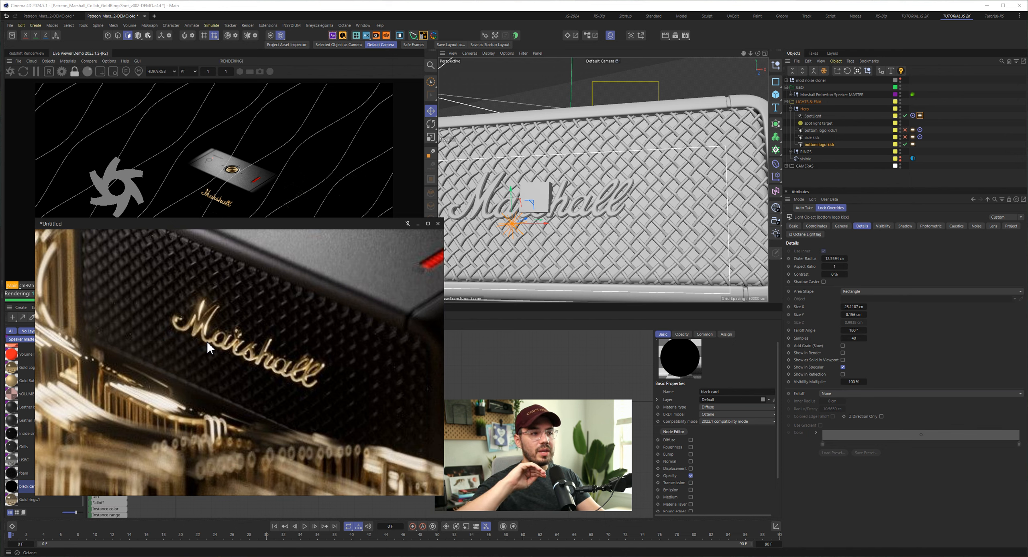
# - Inspect the Marshall logo lettering on the speaker grille up close in the viewport
pyautogui.keyDown('alt'); pyautogui.moveTo(603, 205); pyautogui.dragTo(510, 205); pyautogui.keyUp('alt')
pyautogui.keyDown('alt'); pyautogui.moveTo(605, 197); pyautogui.dragTo(606, 214, button='right'); pyautogui.keyUp('alt')
pyautogui.keyDown('alt'); pyautogui.moveTo(615, 212); pyautogui.dragTo(683, 218); pyautogui.keyUp('alt')
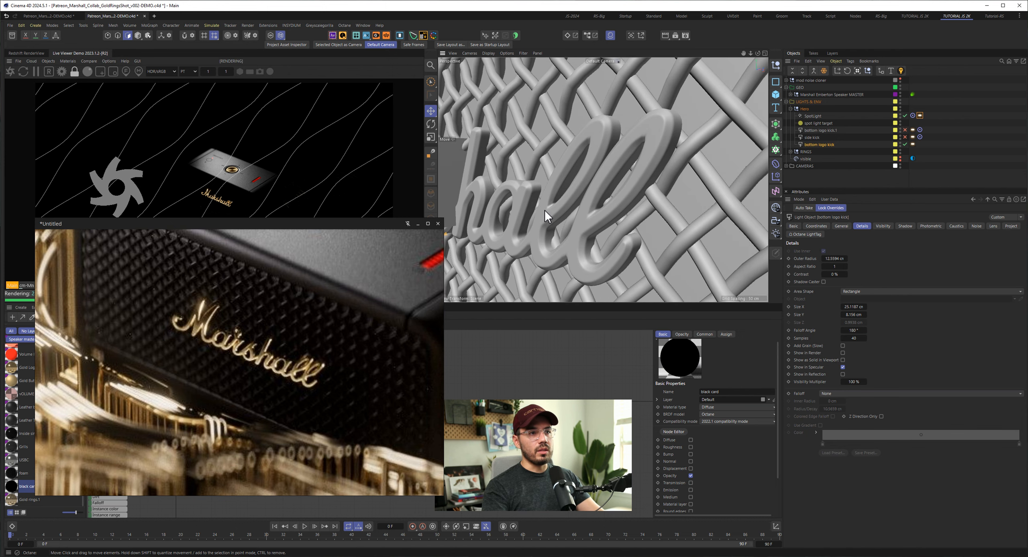
pyautogui.scroll(-10, 542, 211)
# - Examine the bottom logo kick's Octane light tag and its gradient image texture, and put away the reference image window
pyautogui.click(915, 145)
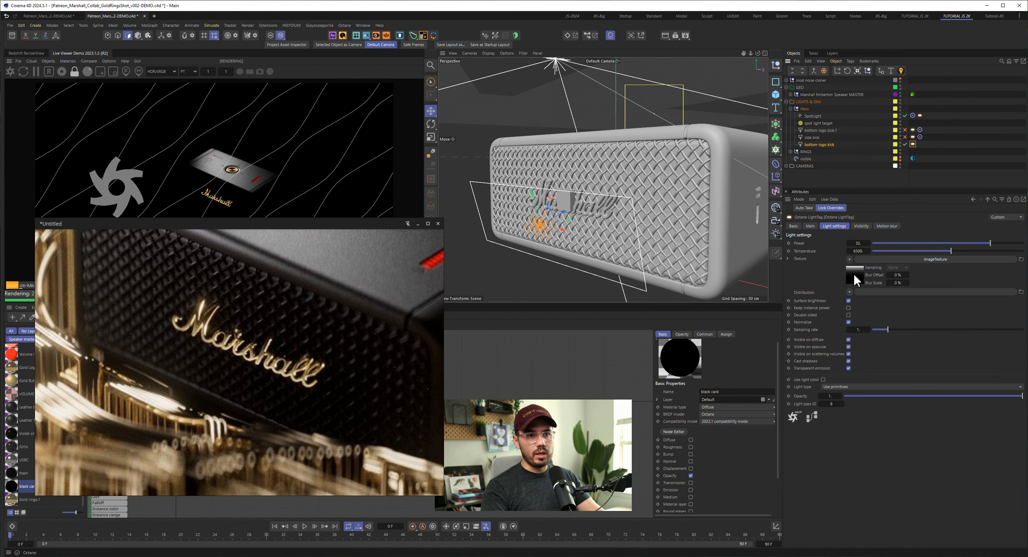
pyautogui.click(855, 275)
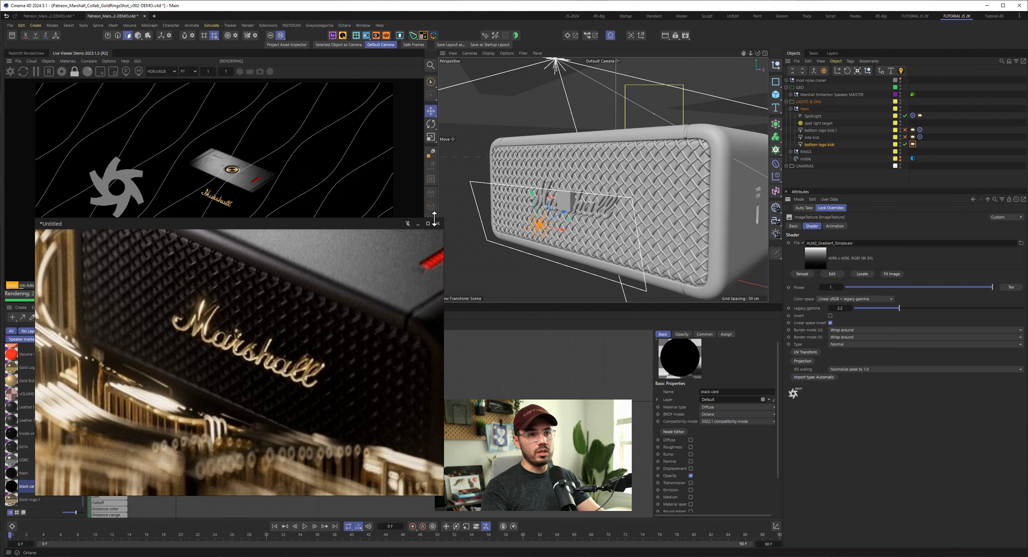
pyautogui.moveTo(444, 217); pyautogui.dragTo(246, 336)
pyautogui.moveTo(166, 341); pyautogui.dragTo(0, 341)
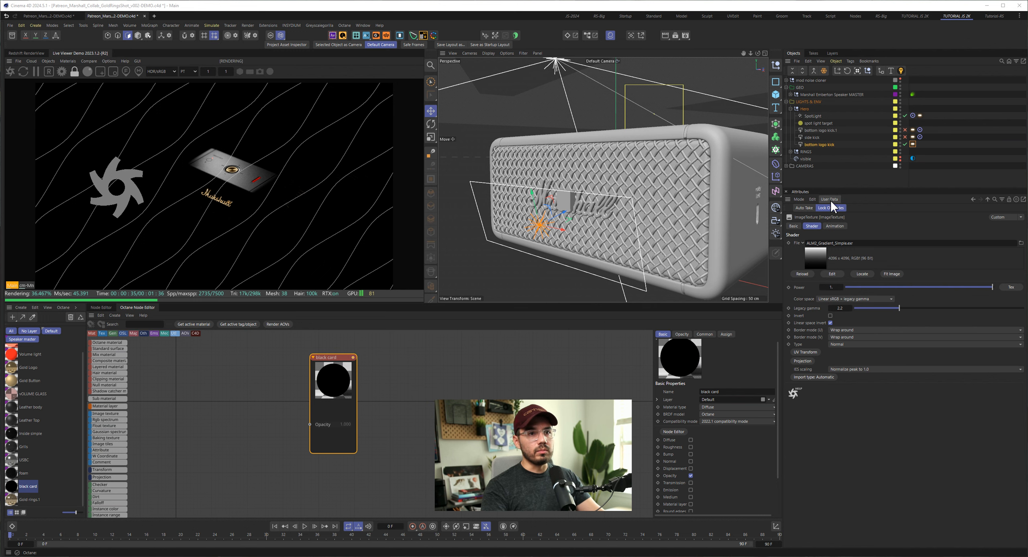
# - Check the Coordinates settings of the bottom logo kick light and its placement in front of the speaker
pyautogui.click(816, 145)
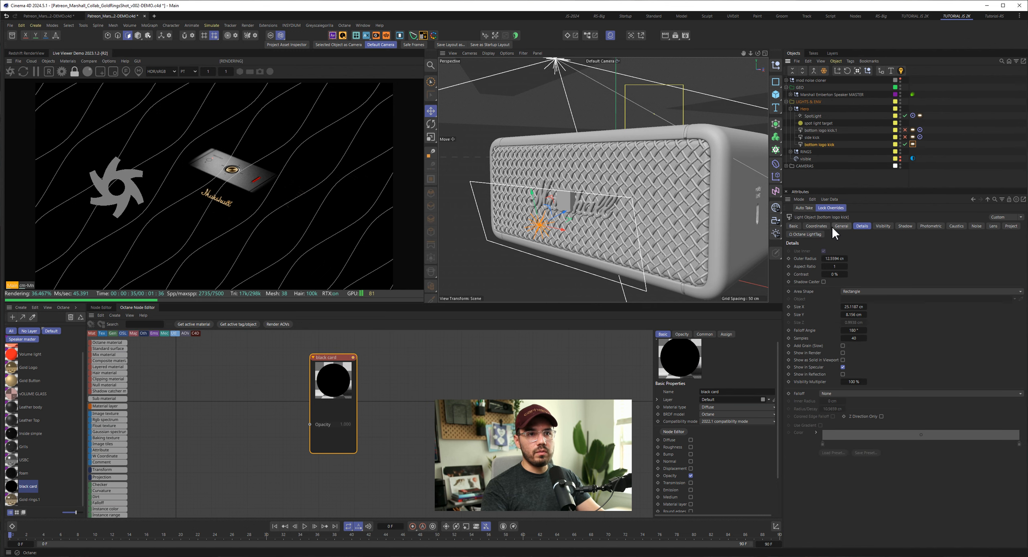
pyautogui.click(821, 226)
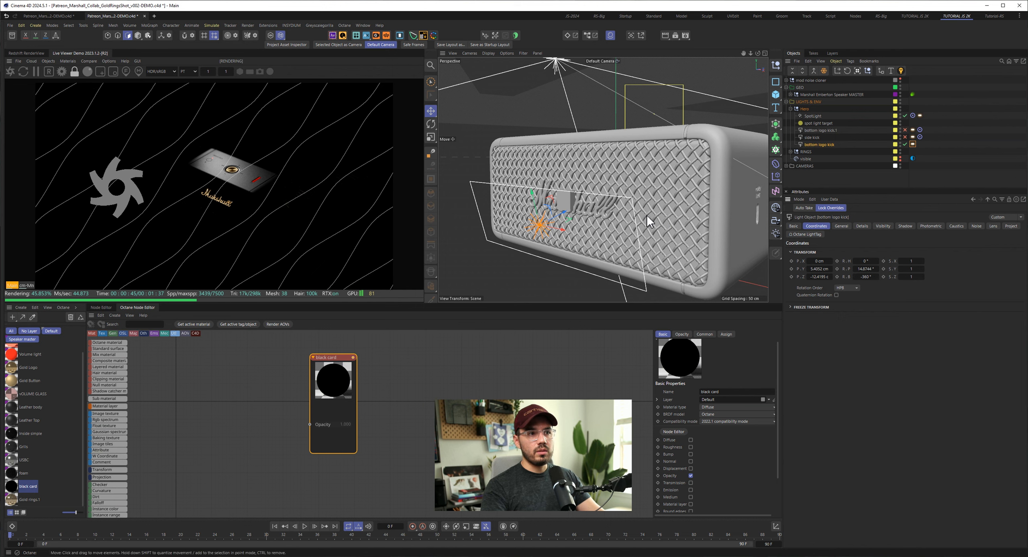
pyautogui.scroll(-3, 647, 214)
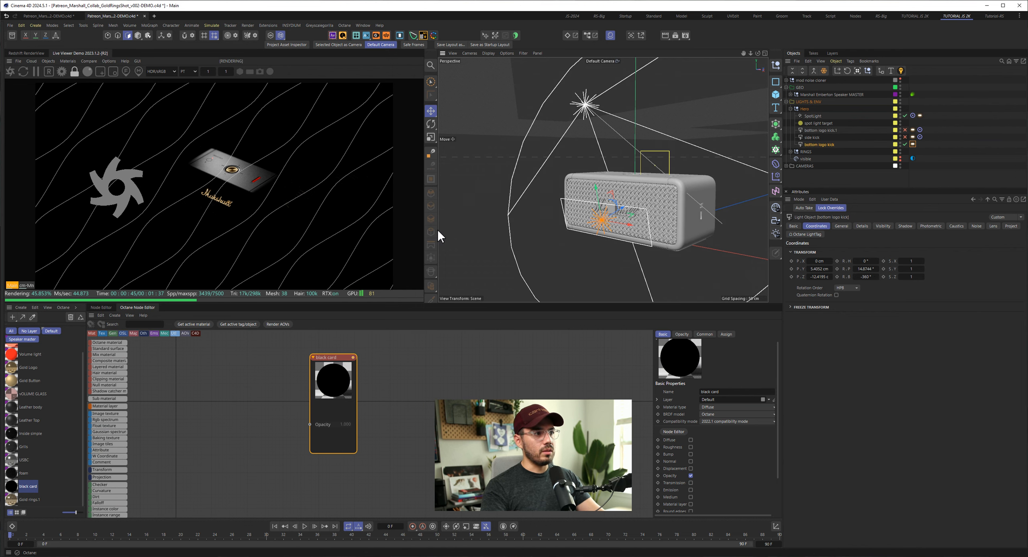
# - Try camera and shadow visibility in the bottom logo kick's Octane light tag, and turn both off again
pyautogui.click(914, 144)
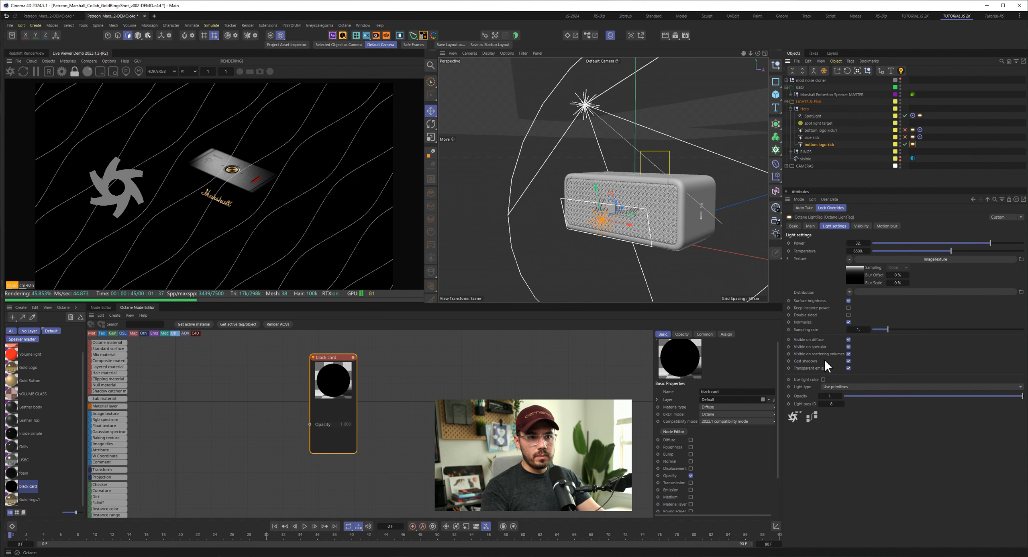
pyautogui.click(861, 227)
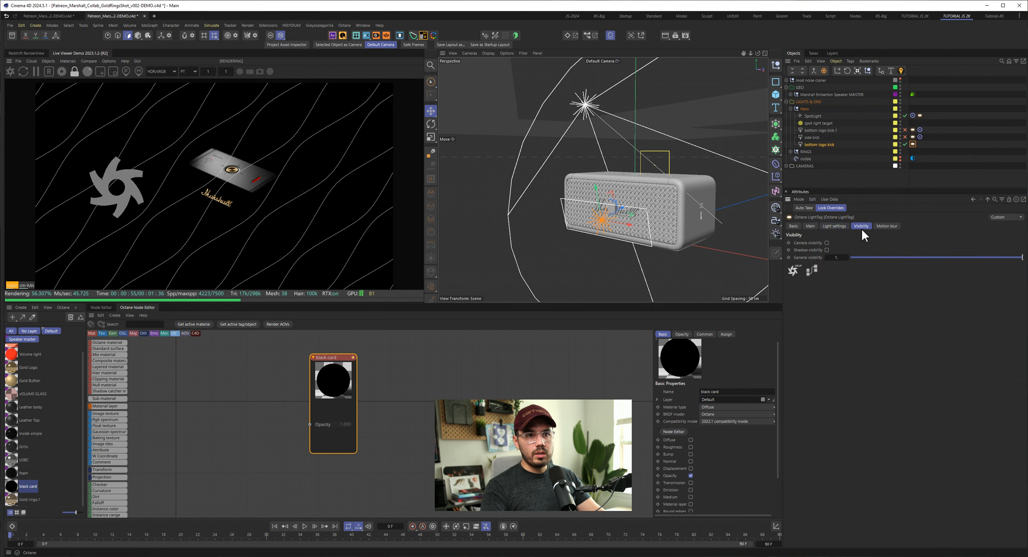
pyautogui.click(827, 243)
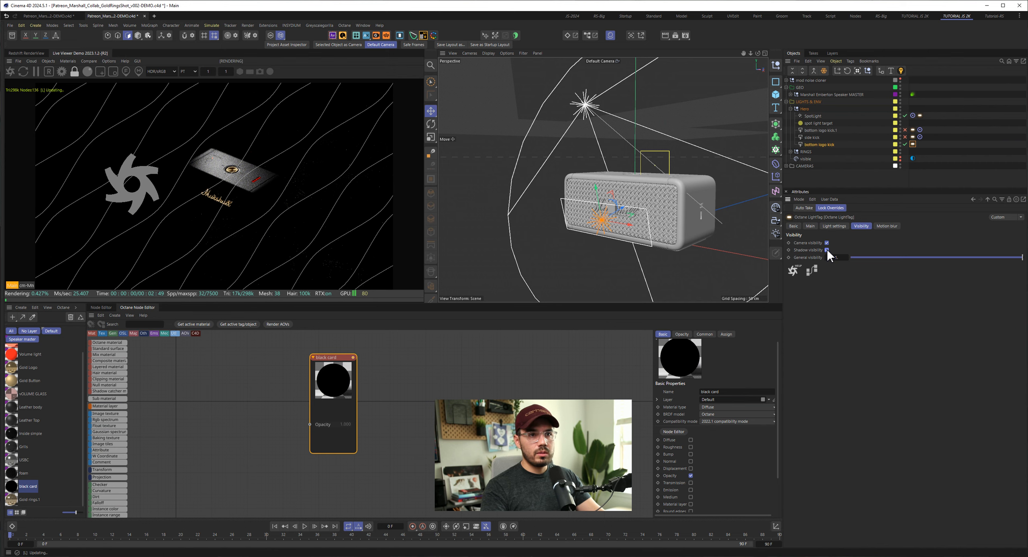
pyautogui.click(828, 243)
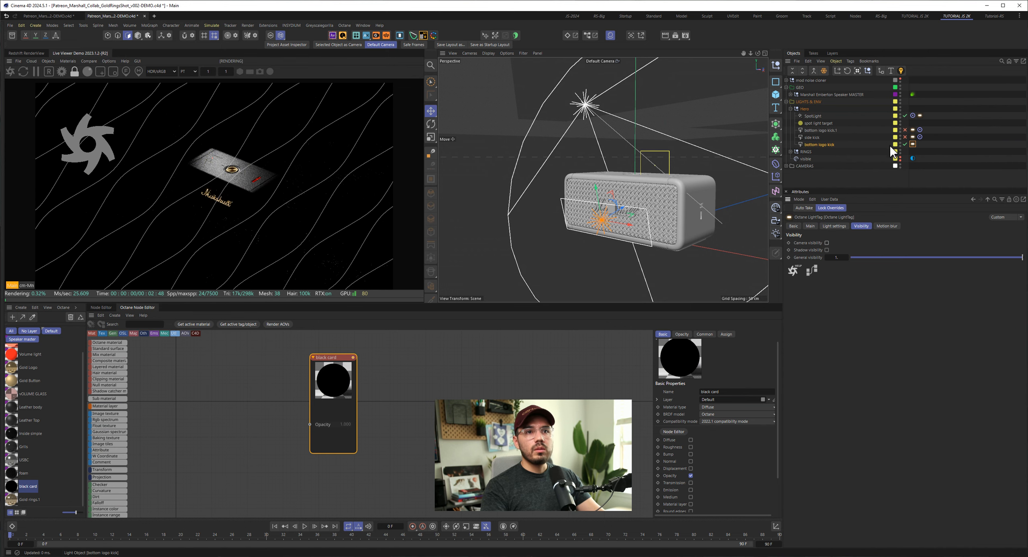
# - Turn on camera visibility for the bottom logo kick light and make the default camera viewport the render view for a closer look
pyautogui.click(827, 243)
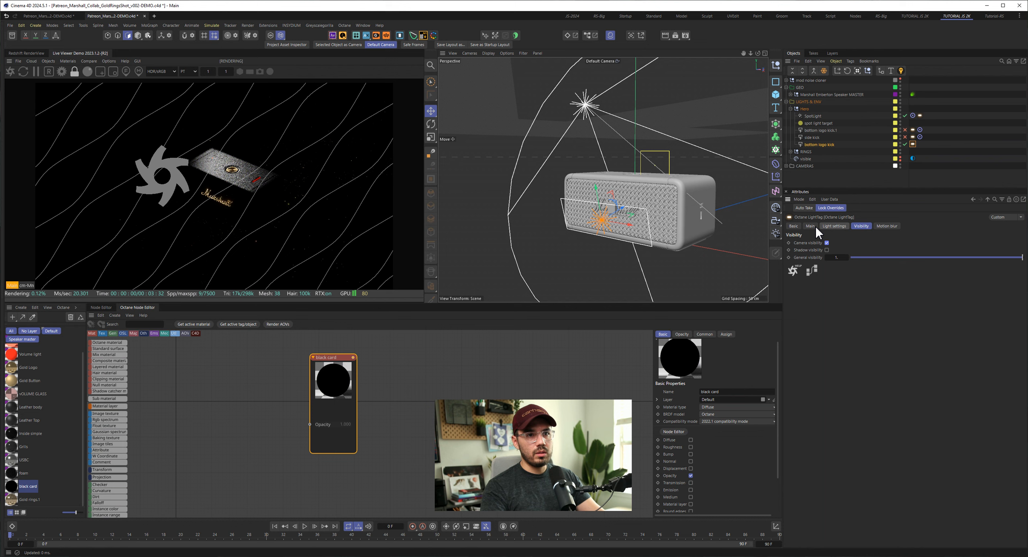
pyautogui.click(75, 71)
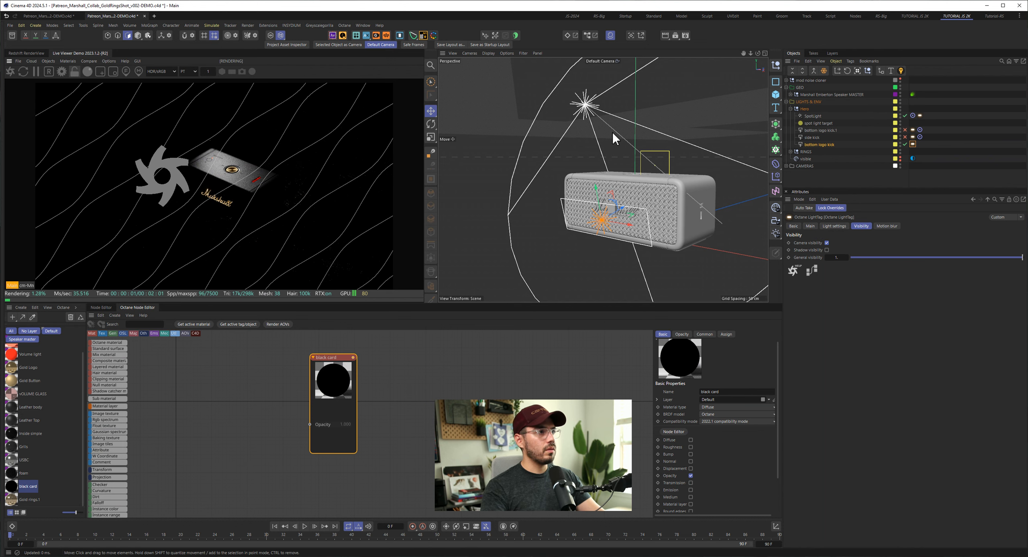
pyautogui.keyDown('alt'); pyautogui.moveTo(649, 221); pyautogui.dragTo(724, 236); pyautogui.keyUp('alt')
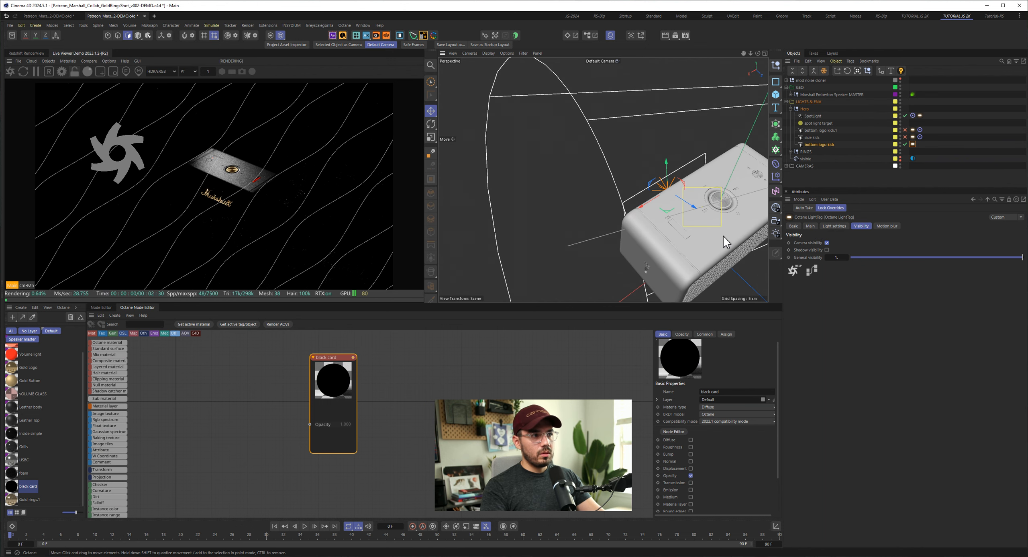
pyautogui.click(448, 53)
pyautogui.click(465, 95)
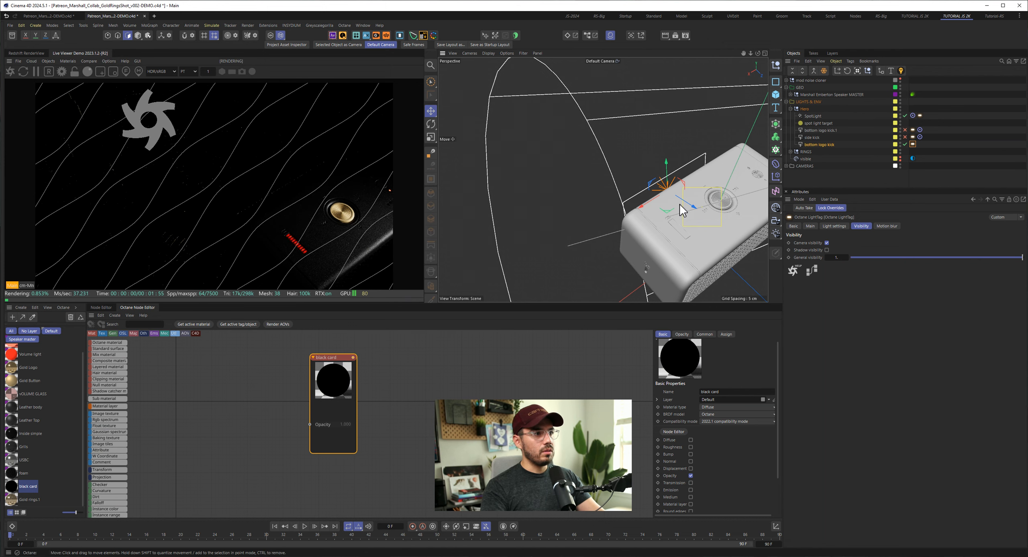
pyautogui.scroll(3, 668, 190)
pyautogui.keyDown('alt'); pyautogui.moveTo(675, 234); pyautogui.dragTo(667, 214); pyautogui.keyUp('alt')
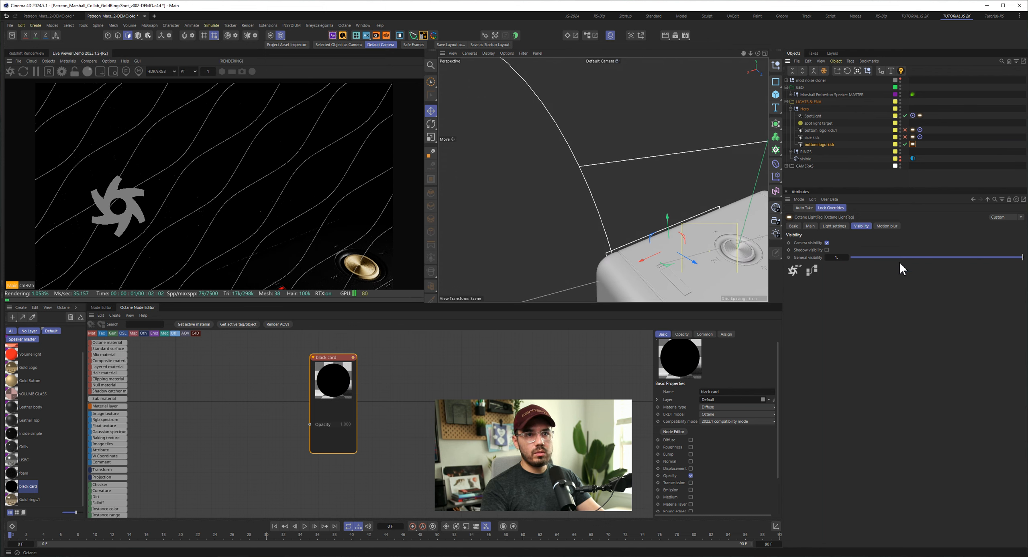
# - Turn on shadow visibility in the bottom logo kick's Octane light tag and review its light settings
pyautogui.click(829, 225)
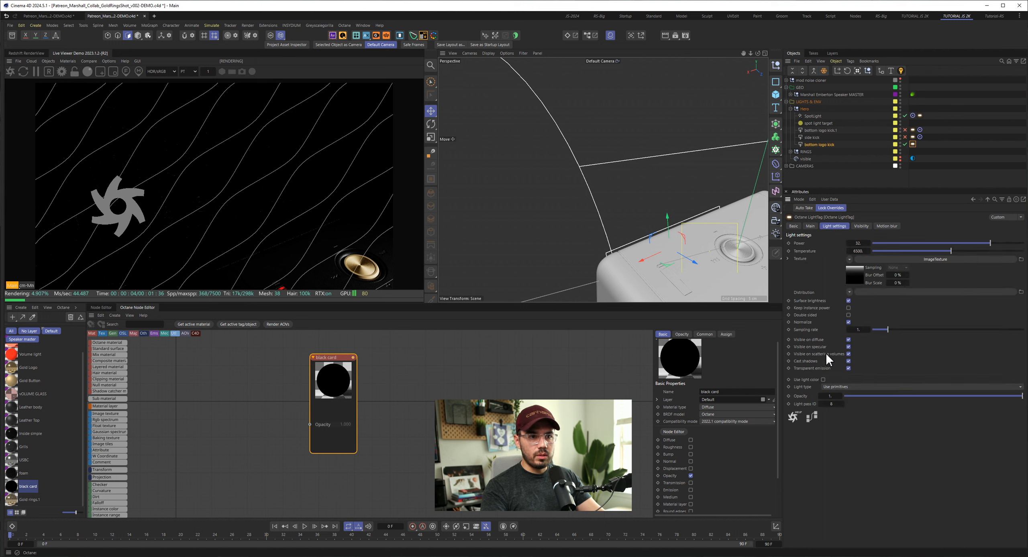
pyautogui.click(861, 226)
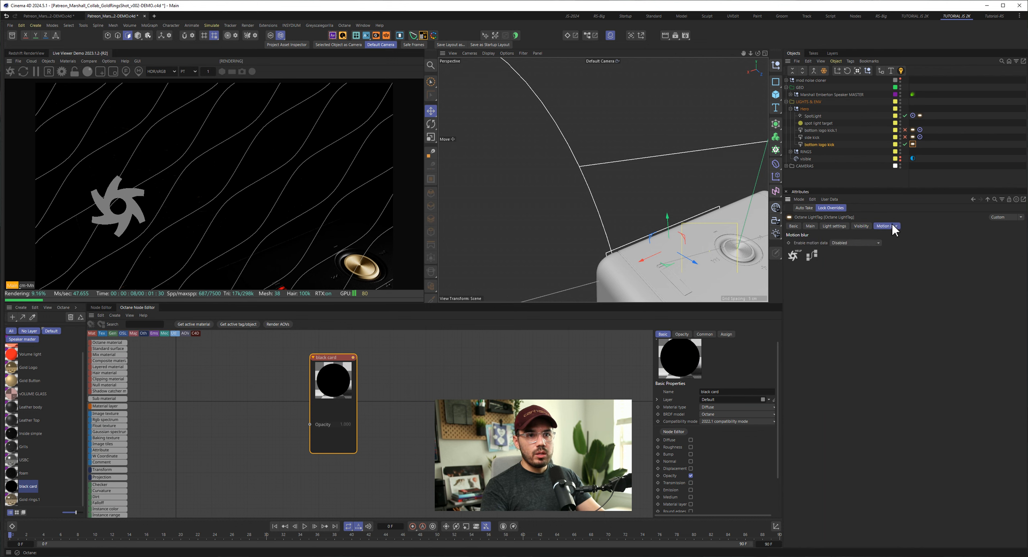
pyautogui.click(827, 250)
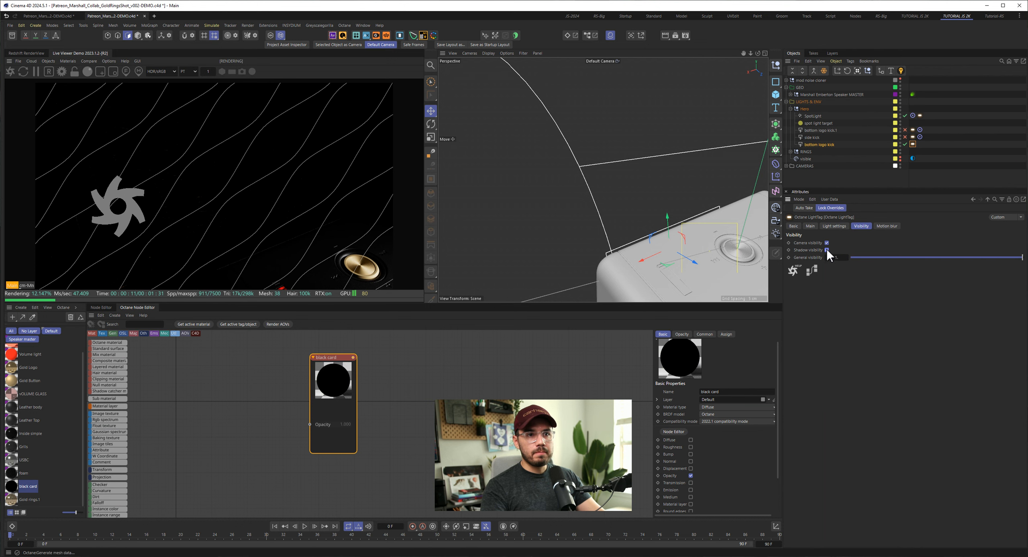
pyautogui.click(837, 226)
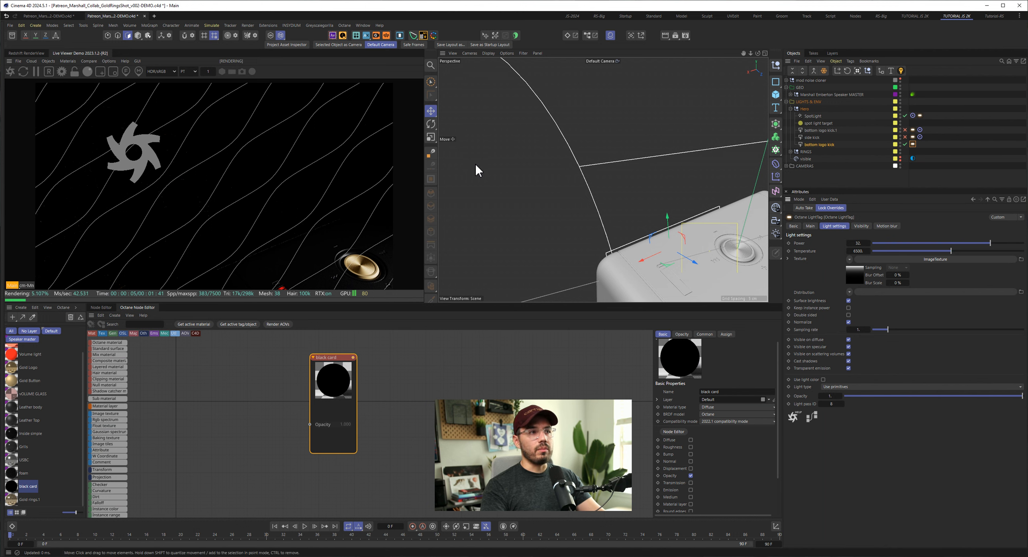
# - Compare the live render through the 3/4 camera and the default camera, and restart the render
pyautogui.click(607, 61)
pyautogui.click(622, 76)
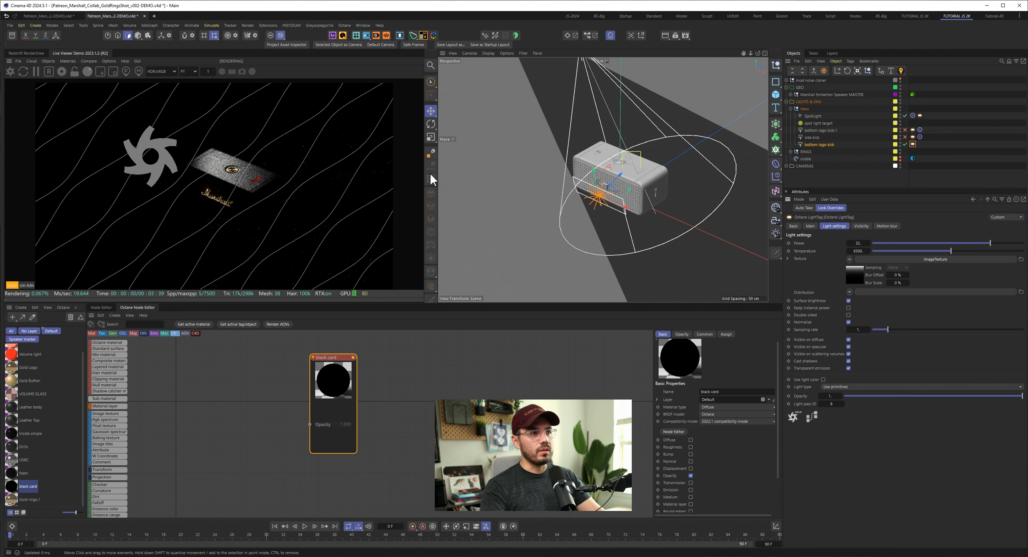
pyautogui.click(601, 61)
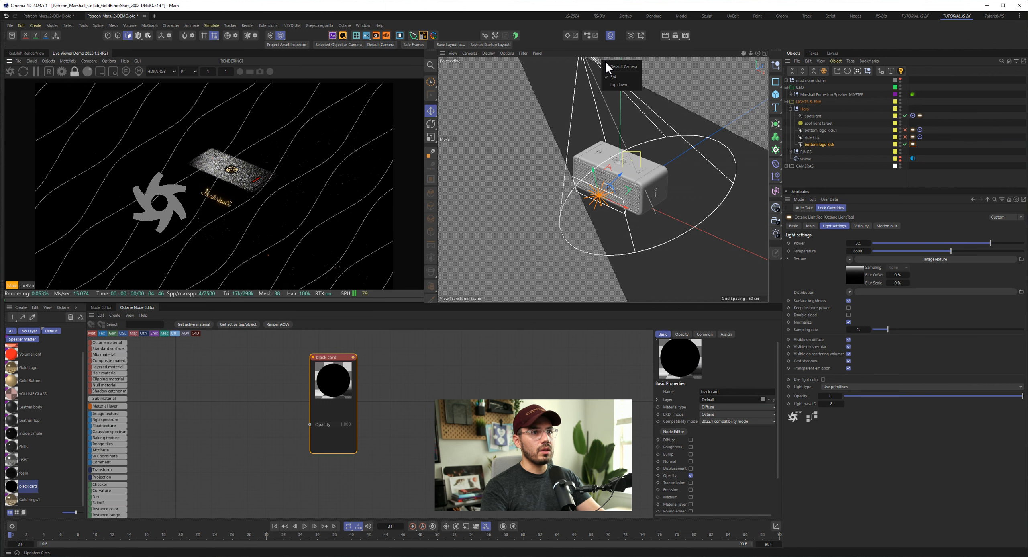
pyautogui.click(619, 69)
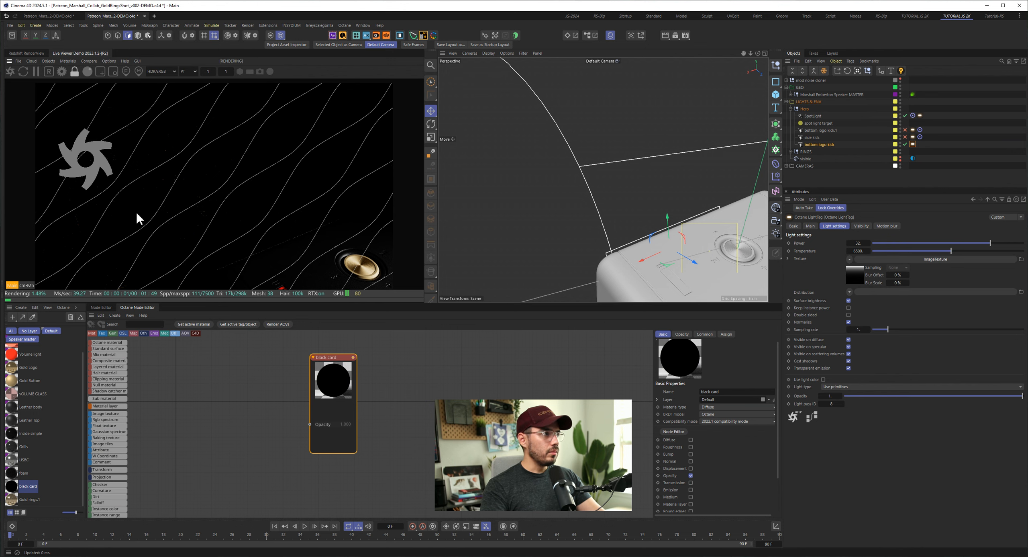
pyautogui.click(23, 72)
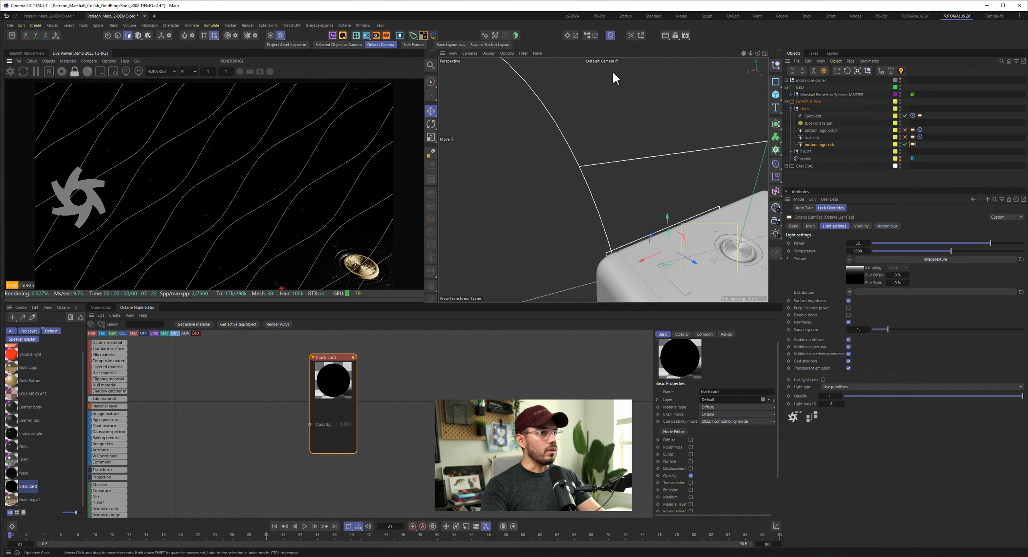
# - Keep the live render on the 3/4 camera with camera updates off, and return the viewport to the default camera facing the speaker's front
pyautogui.click(616, 60)
pyautogui.click(632, 76)
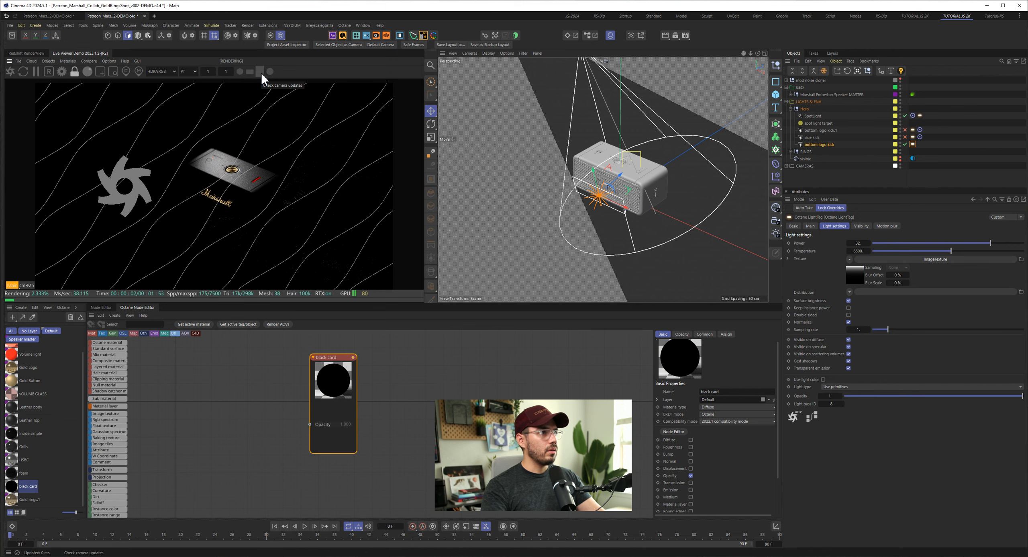
pyautogui.click(606, 61)
pyautogui.click(610, 84)
pyautogui.keyDown('alt'); pyautogui.moveTo(579, 248); pyautogui.dragTo(682, 239); pyautogui.keyUp('alt')
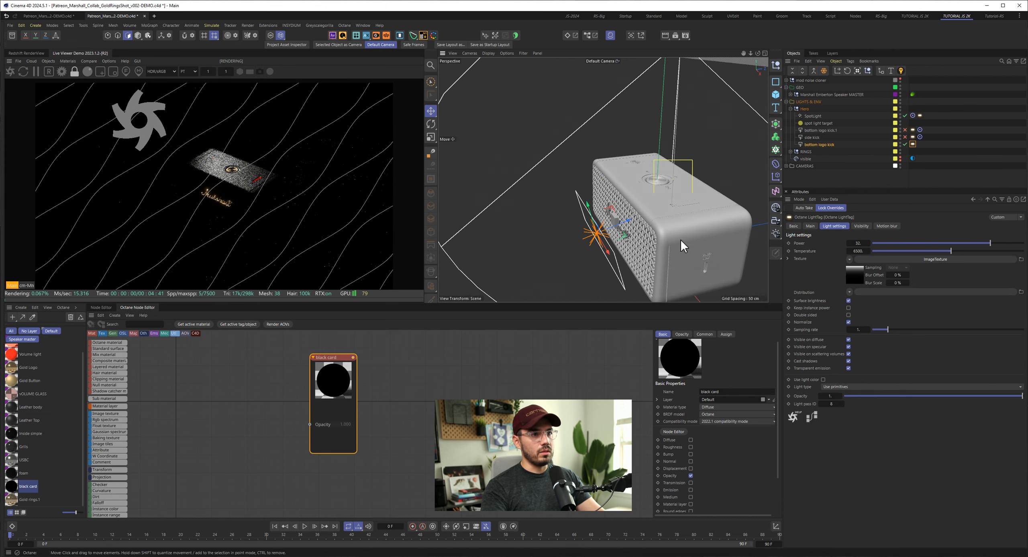
pyautogui.keyDown('alt'); pyautogui.moveTo(682, 239); pyautogui.dragTo(556, 219, button='right'); pyautogui.keyUp('alt')
pyautogui.keyDown('alt'); pyautogui.moveTo(556, 219); pyautogui.dragTo(594, 210); pyautogui.keyUp('alt')
pyautogui.keyDown('alt'); pyautogui.moveTo(594, 210); pyautogui.dragTo(560, 219, button='right'); pyautogui.keyUp('alt')
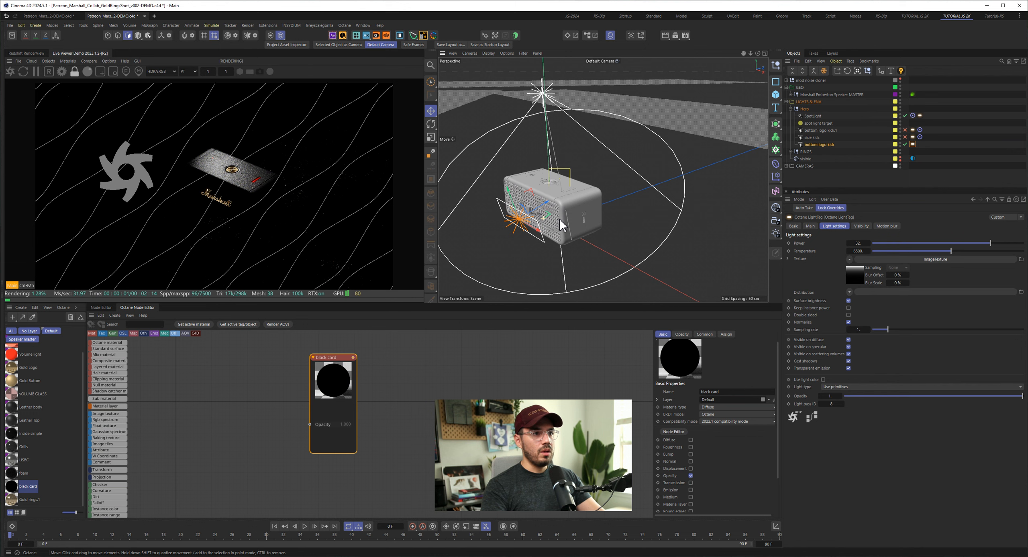
pyautogui.keyDown('alt'); pyautogui.moveTo(532, 228); pyautogui.dragTo(530, 223); pyautogui.keyUp('alt')
pyautogui.keyDown('alt'); pyautogui.moveTo(530, 224); pyautogui.dragTo(532, 204, button='right'); pyautogui.keyUp('alt')
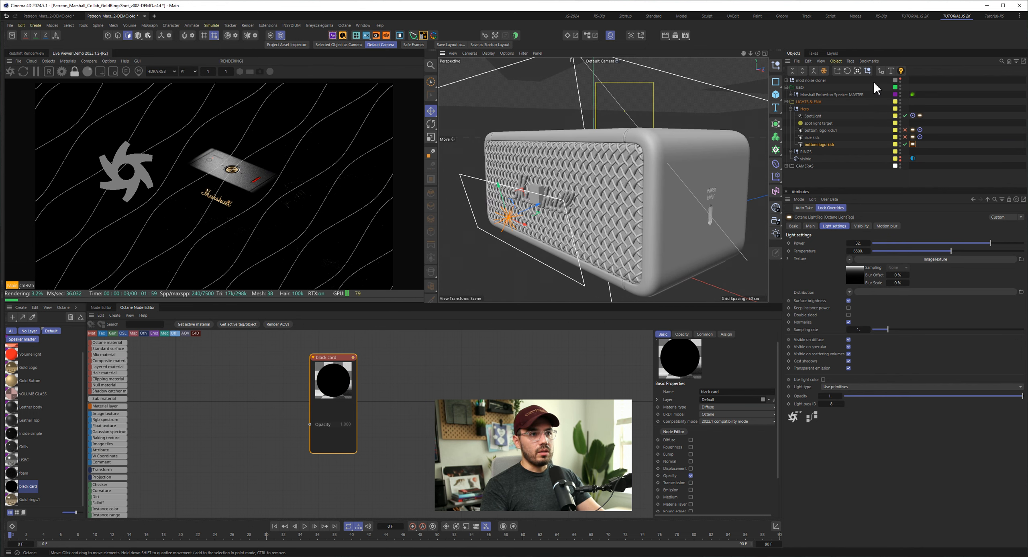
# - Enable the bottom logo kick.1 light, placed below side kick in the Hero group, and compare the render with and without it
pyautogui.click(905, 130)
pyautogui.moveTo(829, 131); pyautogui.dragTo(828, 140)
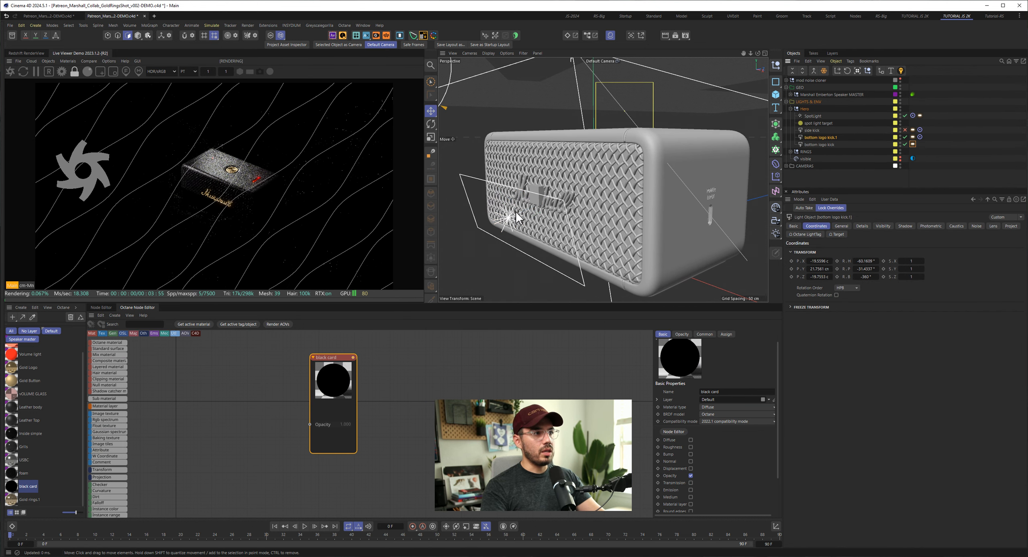
pyautogui.keyDown('alt'); pyautogui.moveTo(629, 216); pyautogui.dragTo(594, 216, button='right'); pyautogui.keyUp('alt')
pyautogui.keyDown('alt'); pyautogui.moveTo(619, 216); pyautogui.dragTo(585, 217); pyautogui.keyUp('alt')
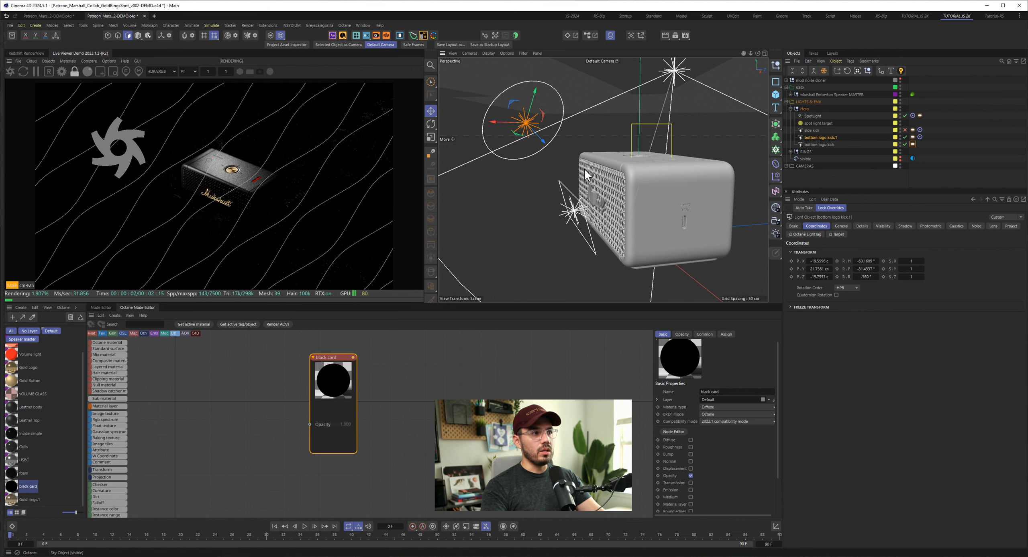
pyautogui.click(906, 136)
pyautogui.click(907, 136)
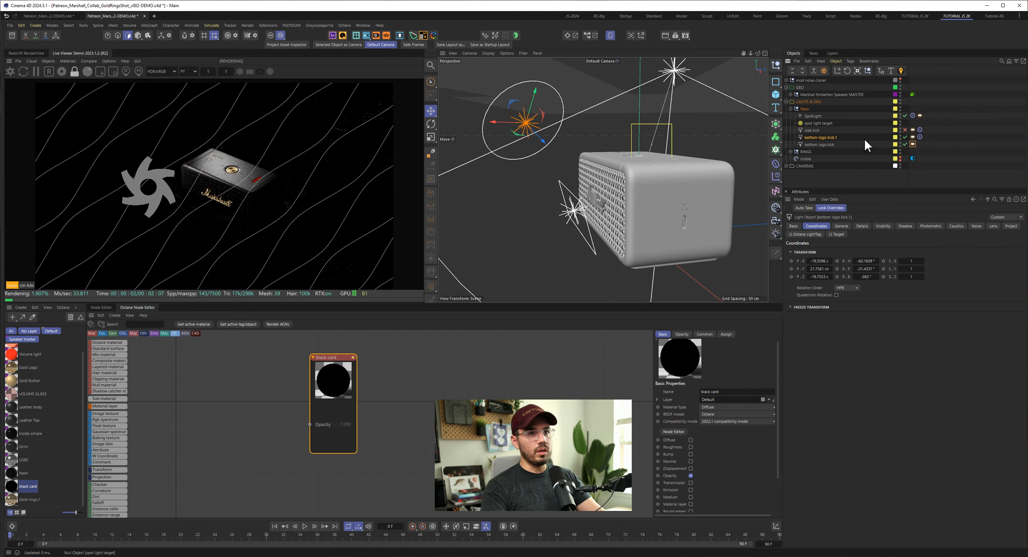
# - Enable the side kick light and inspect where it sits relative to the speaker
pyautogui.click(906, 130)
pyautogui.click(811, 130)
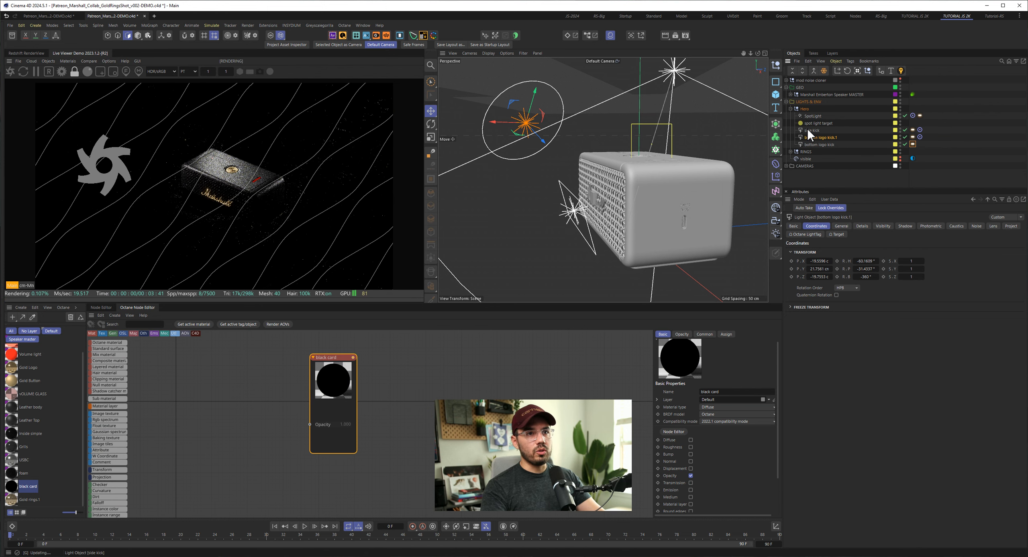
pyautogui.keyDown('alt'); pyautogui.moveTo(652, 203); pyautogui.dragTo(579, 212, button='right'); pyautogui.keyUp('alt')
pyautogui.keyDown('alt'); pyautogui.moveTo(578, 212); pyautogui.dragTo(670, 218); pyautogui.keyUp('alt')
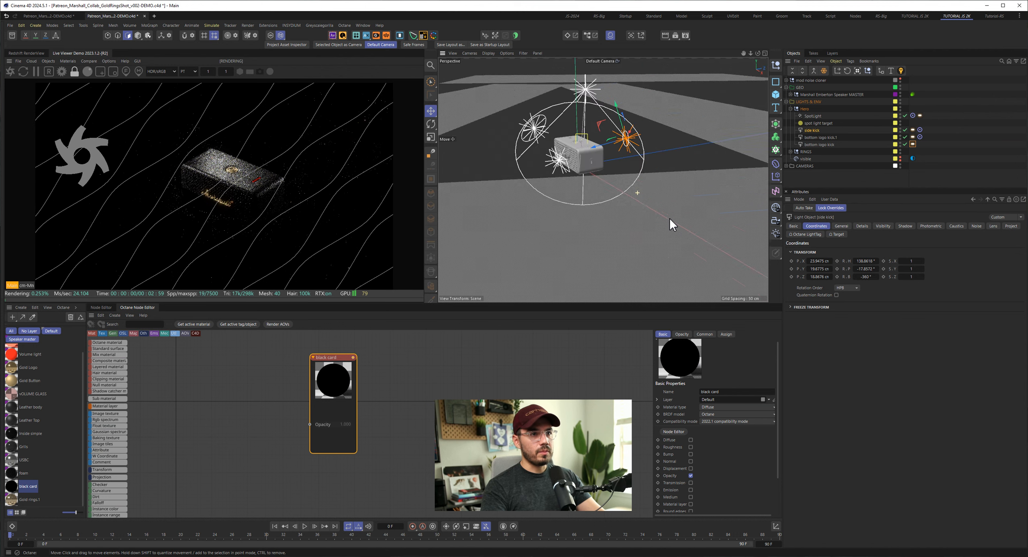
pyautogui.keyDown('alt'); pyautogui.moveTo(670, 218); pyautogui.dragTo(598, 147, button='middle'); pyautogui.keyUp('alt')
pyautogui.keyDown('alt'); pyautogui.moveTo(519, 138); pyautogui.dragTo(587, 158, button='right'); pyautogui.keyUp('alt')
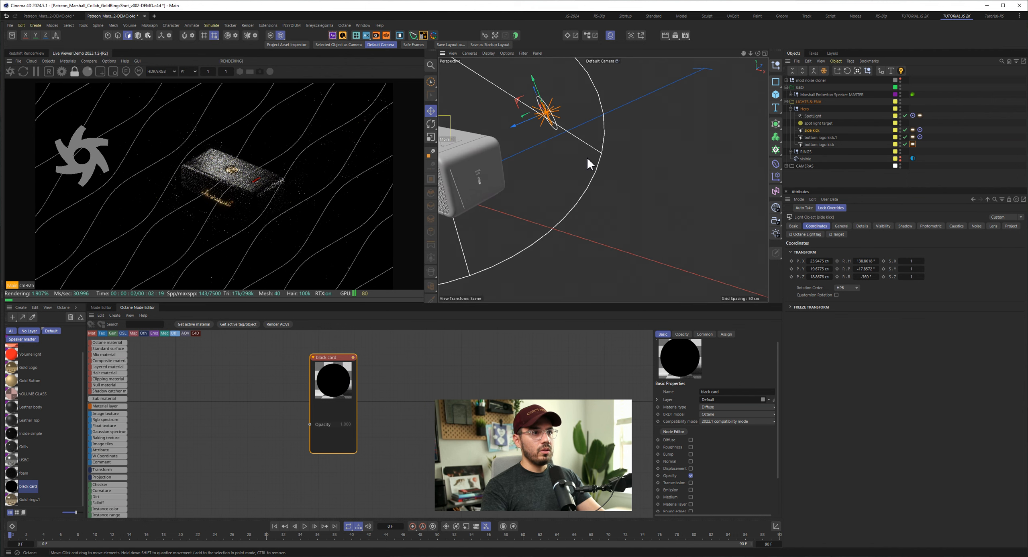
pyautogui.keyDown('alt'); pyautogui.moveTo(478, 138); pyautogui.dragTo(557, 142, button='middle'); pyautogui.keyUp('alt')
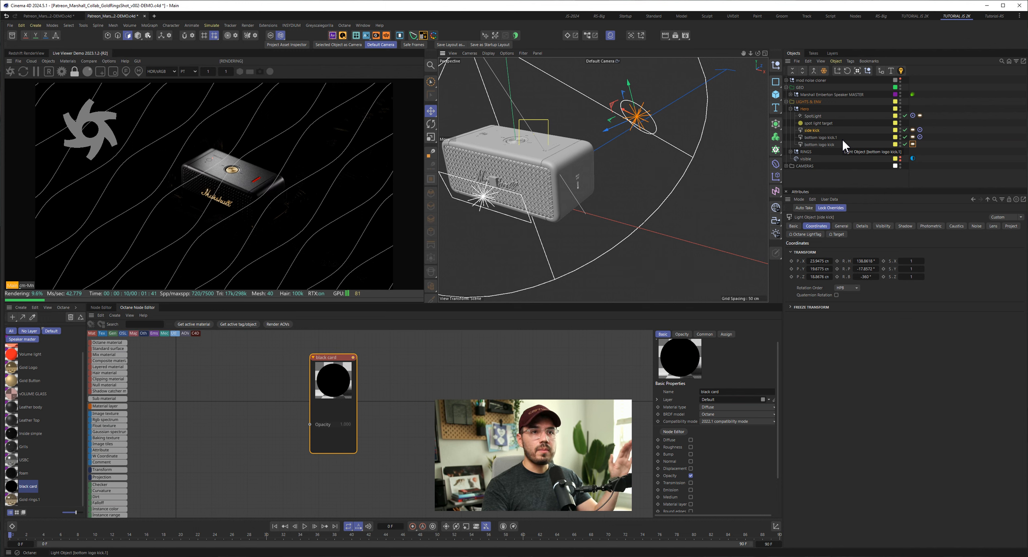
# - Collapse the Hero light group, expand the RINGS group, and enable and select the Bottom gold kick light
pyautogui.click(791, 109)
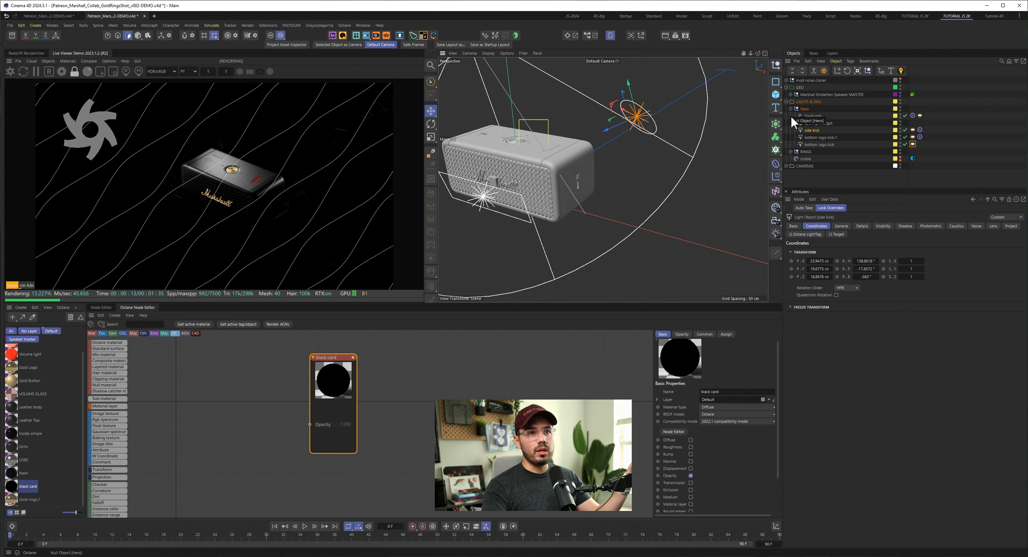
pyautogui.click(790, 116)
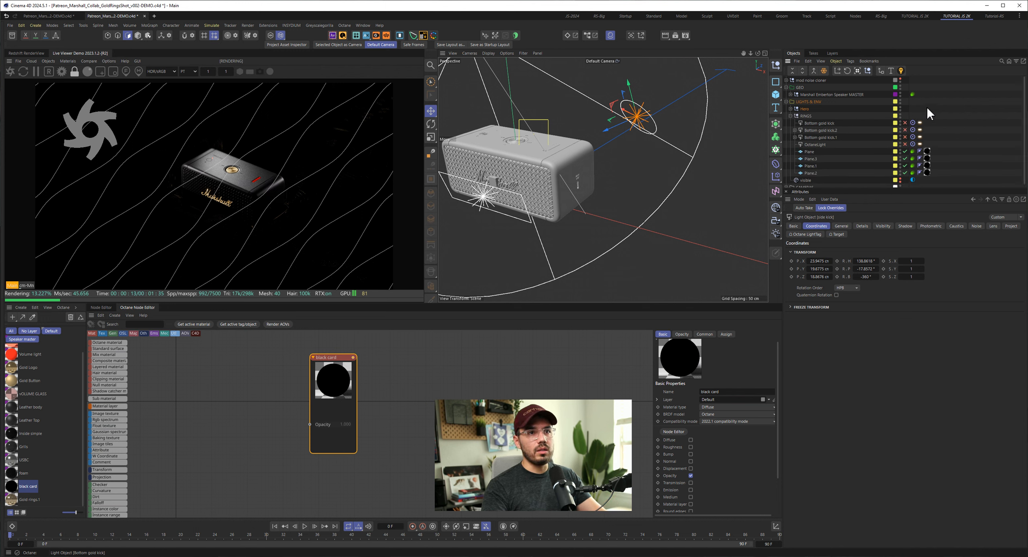
pyautogui.click(905, 122)
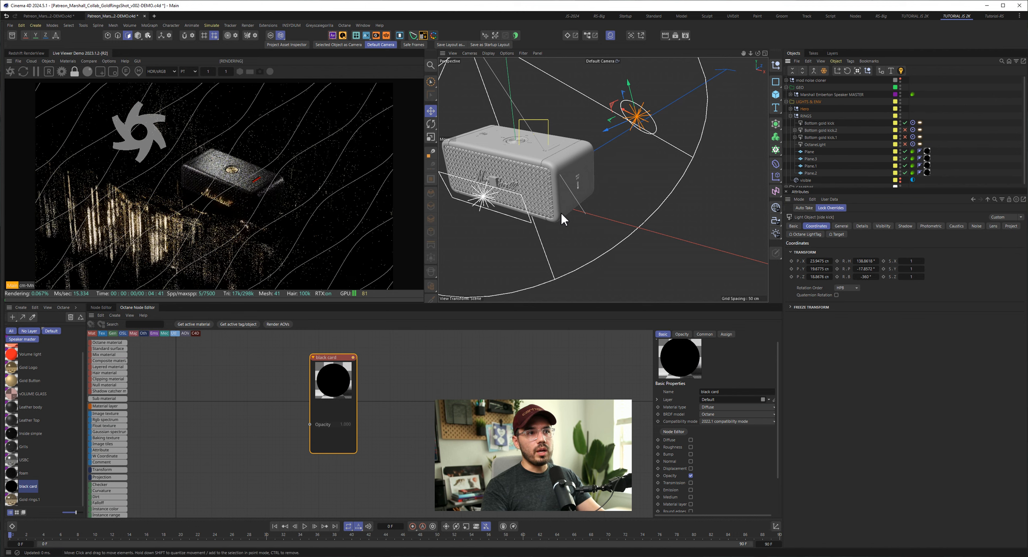
pyautogui.keyDown('alt'); pyautogui.moveTo(513, 209); pyautogui.dragTo(483, 212, button='right'); pyautogui.keyUp('alt')
pyautogui.keyDown('alt'); pyautogui.moveTo(603, 180); pyautogui.dragTo(757, 163); pyautogui.keyUp('alt')
pyautogui.click(820, 123)
# - Show the mod noise cloner rings and hide the four black card planes in the viewport to inspect the Bottom gold kick's placement
pyautogui.click(900, 79)
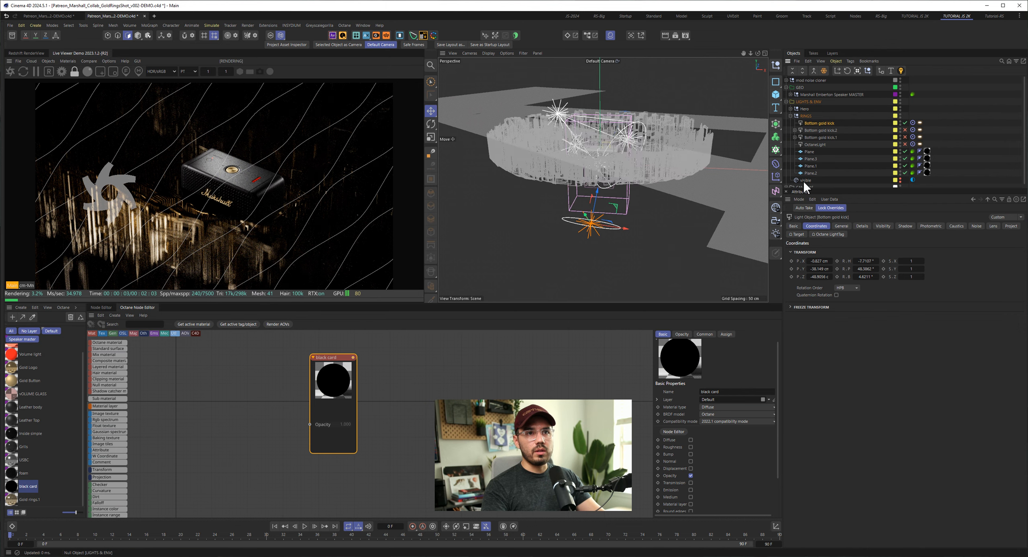
pyautogui.keyDown('alt'); pyautogui.moveTo(631, 173); pyautogui.dragTo(650, 197); pyautogui.keyUp('alt')
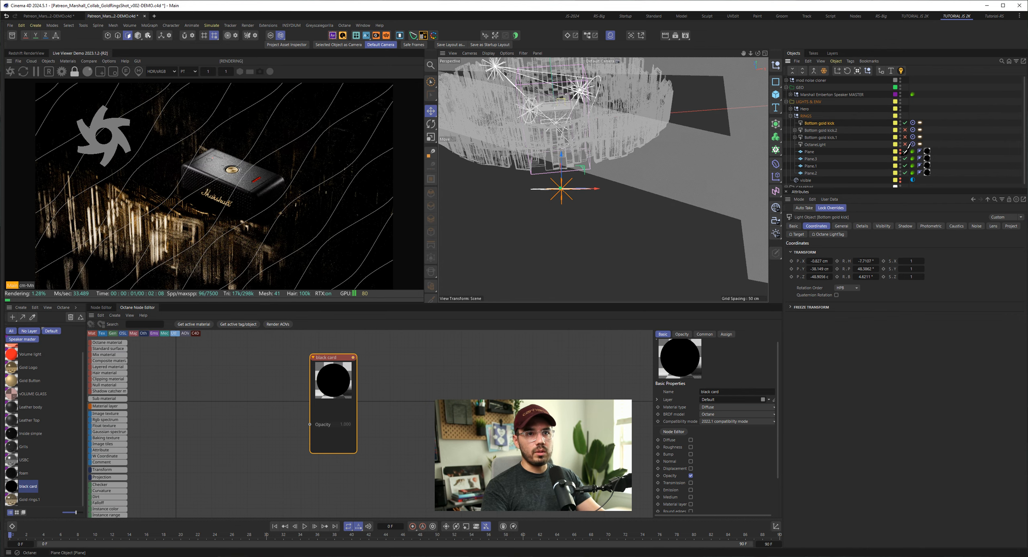
pyautogui.moveTo(900, 151); pyautogui.dragTo(901, 173)
pyautogui.keyDown('alt'); pyautogui.moveTo(535, 157); pyautogui.dragTo(604, 164); pyautogui.keyUp('alt')
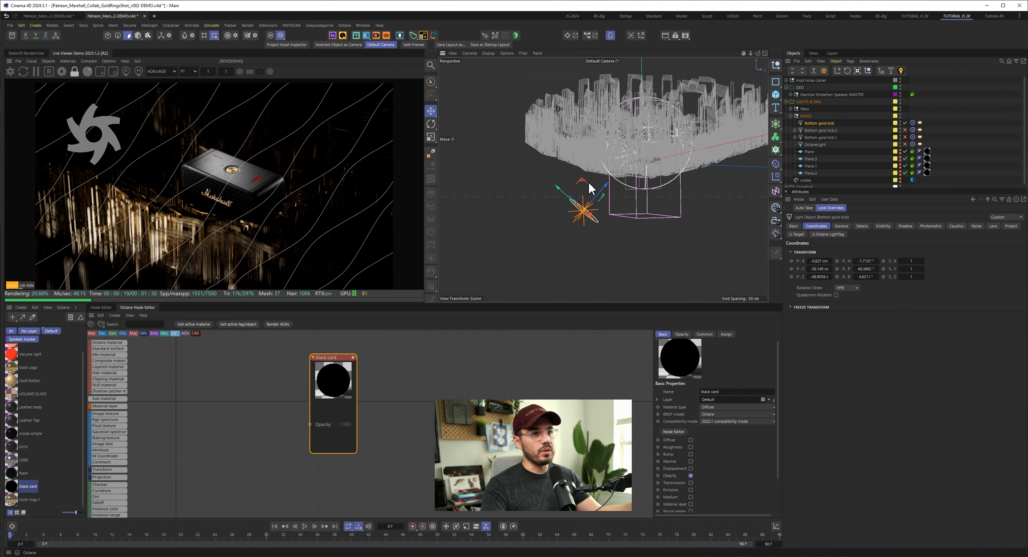
pyautogui.keyDown('alt'); pyautogui.moveTo(621, 163); pyautogui.dragTo(683, 165); pyautogui.keyUp('alt')
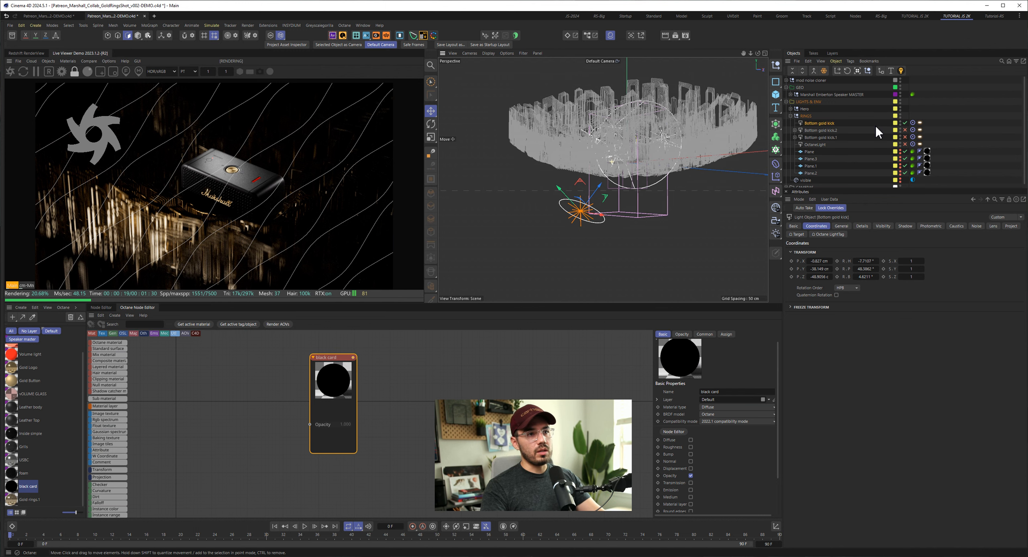
# - Examine the Bottom gold kick's Octane light settings and the float texture in its distribution
pyautogui.click(920, 123)
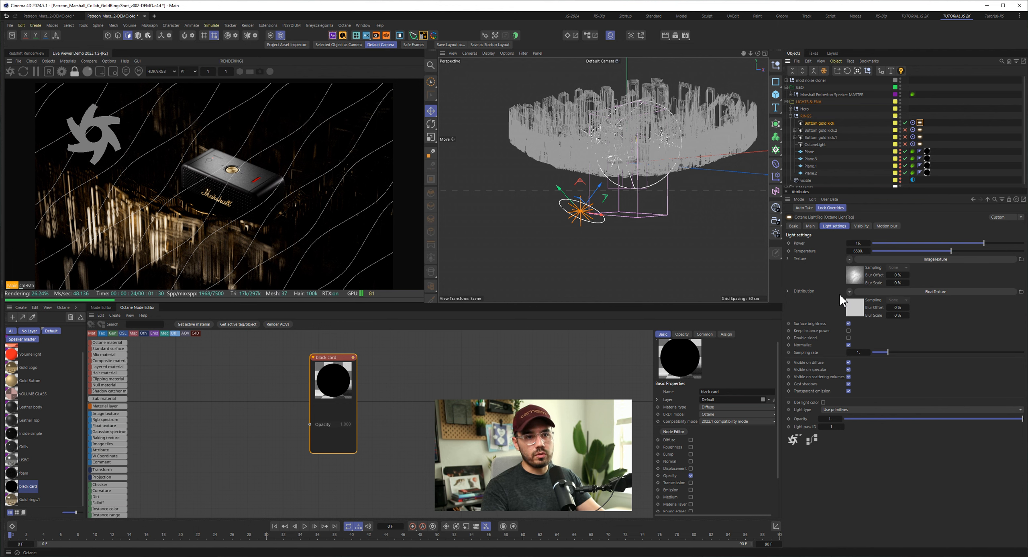
pyautogui.click(853, 309)
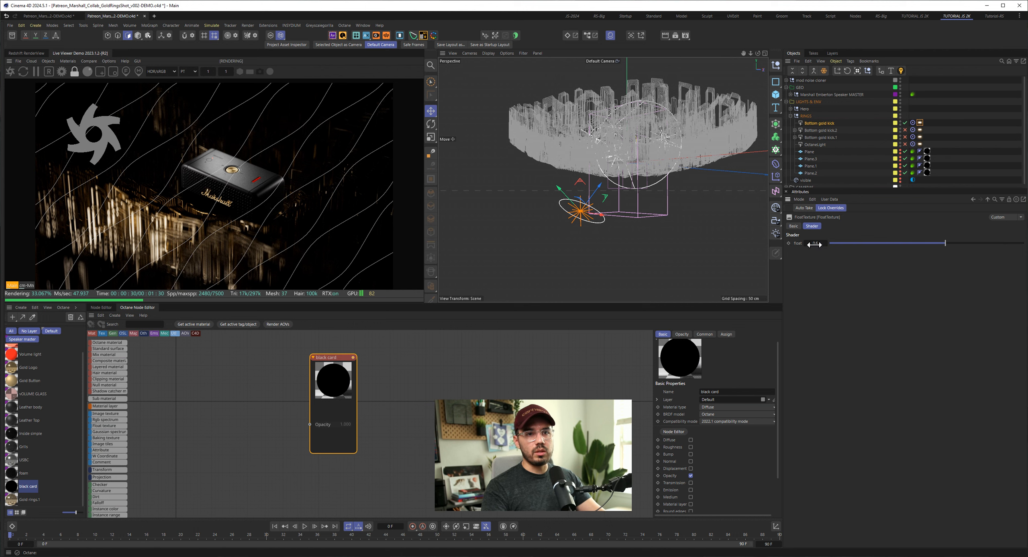
pyautogui.click(987, 198)
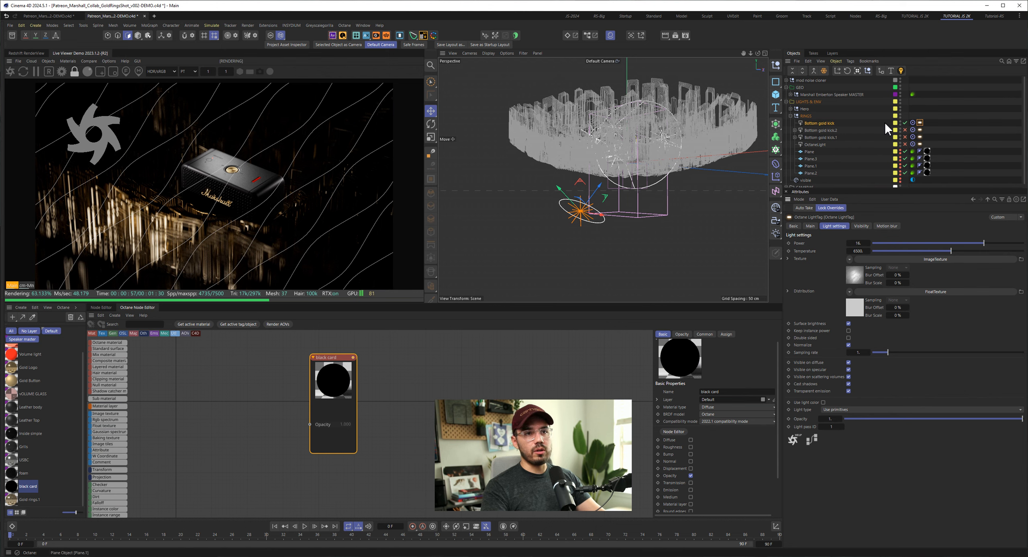
# - Enable the Bottom gold kick.2 light in the RINGS group
pyautogui.click(906, 130)
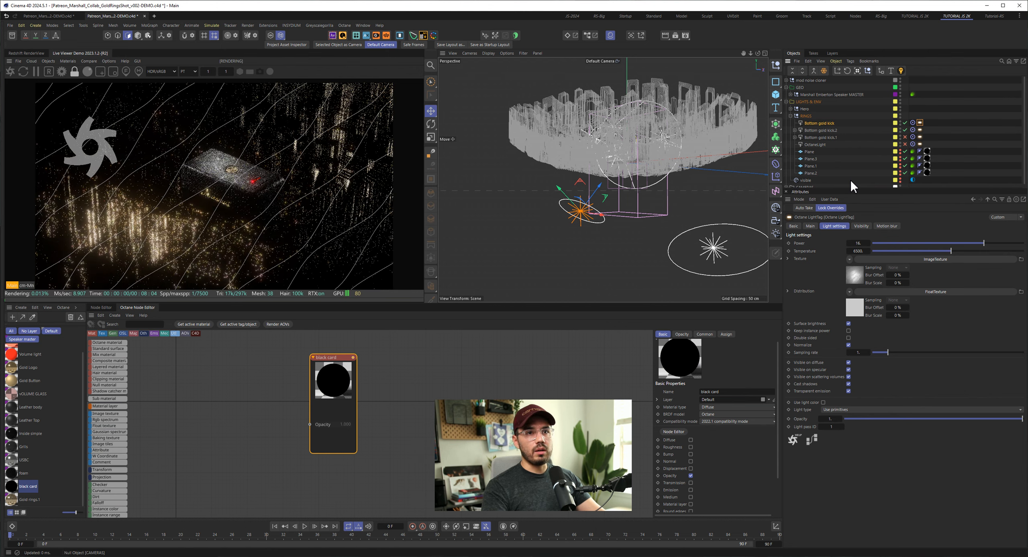
# - Select the Bottom gold kick.2 light and orbit around the rings to inspect its placement
pyautogui.click(826, 131)
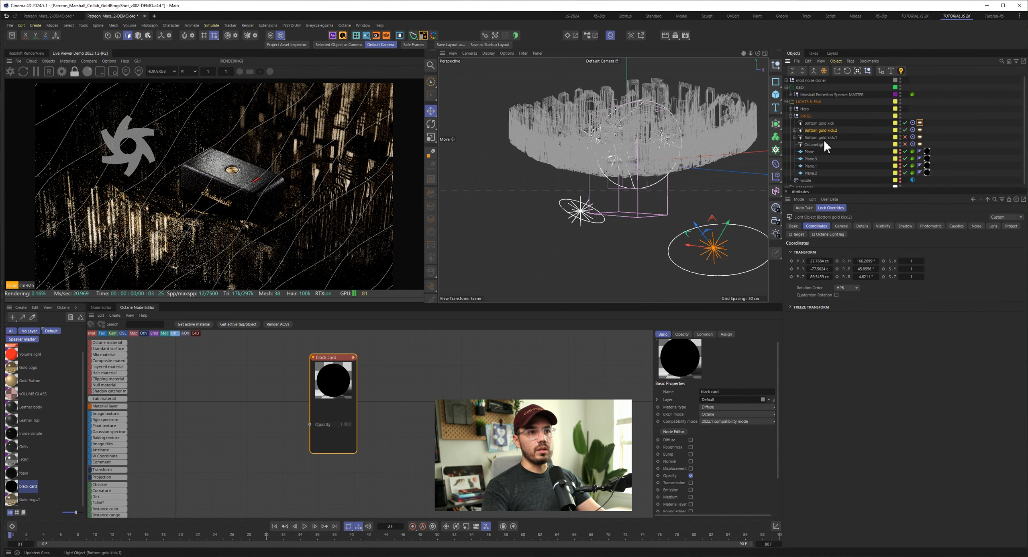
pyautogui.keyDown('alt'); pyautogui.moveTo(658, 139); pyautogui.dragTo(617, 136, button='middle'); pyautogui.keyUp('alt')
pyautogui.keyDown('alt'); pyautogui.moveTo(617, 136); pyautogui.dragTo(527, 153); pyautogui.keyUp('alt')
pyautogui.keyDown('alt'); pyautogui.moveTo(670, 134); pyautogui.dragTo(575, 126, button='middle'); pyautogui.keyUp('alt')
pyautogui.moveTo(575, 125)
pyautogui.keyDown('alt'); pyautogui.mouseDown()
pyautogui.moveTo(523, 122)
pyautogui.moveTo(555, 122)
pyautogui.mouseUp(); pyautogui.keyUp('alt')
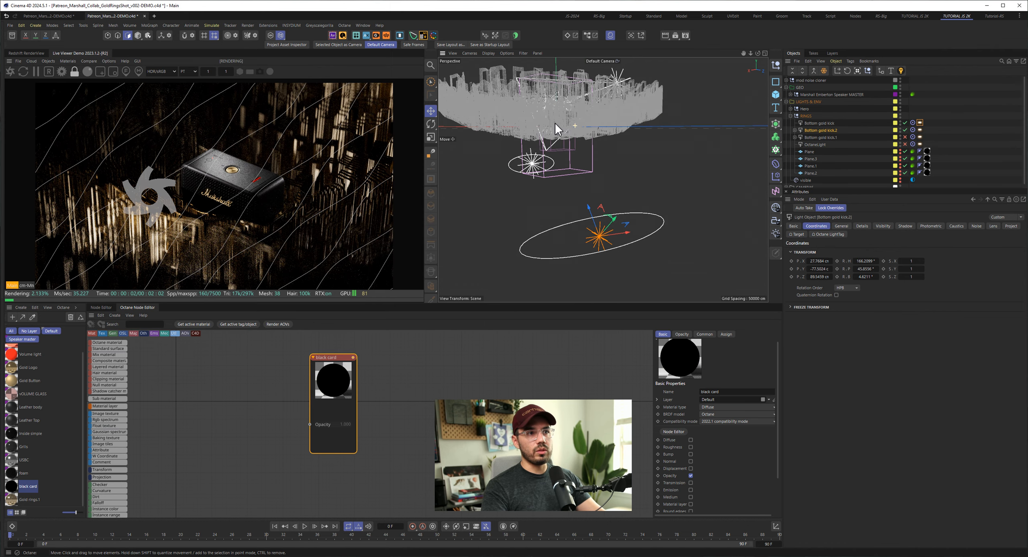
# - Enable and select the Bottom gold kick.1 light, and inspect its placement beside the rings and its effect in the render
pyautogui.click(905, 137)
pyautogui.click(827, 137)
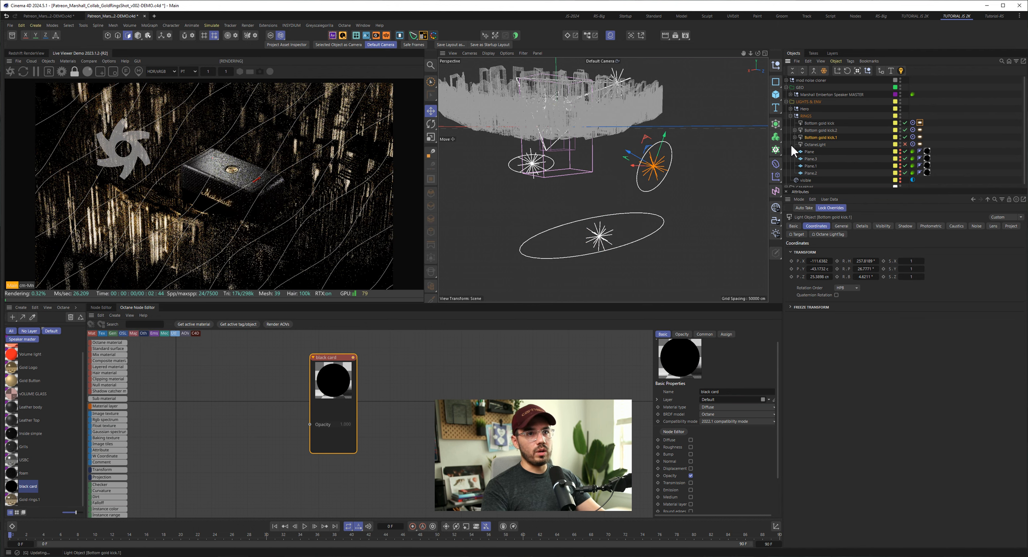
pyautogui.keyDown('alt'); pyautogui.moveTo(570, 123); pyautogui.dragTo(634, 119); pyautogui.keyUp('alt')
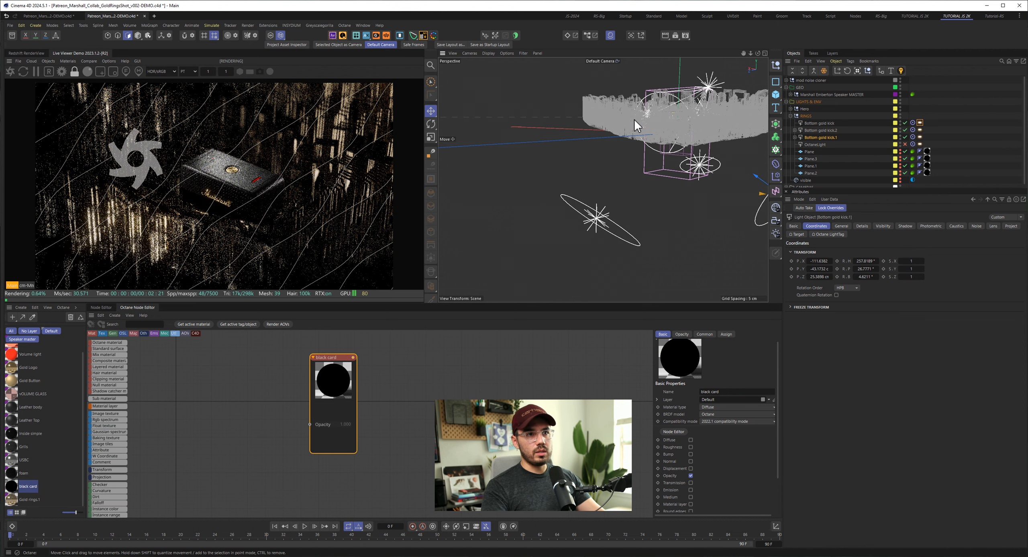
pyautogui.keyDown('alt'); pyautogui.moveTo(635, 119); pyautogui.dragTo(516, 120, button='middle'); pyautogui.keyUp('alt')
pyautogui.keyDown('alt'); pyautogui.moveTo(516, 121); pyautogui.dragTo(651, 121); pyautogui.keyUp('alt')
pyautogui.keyDown('alt'); pyautogui.moveTo(588, 115); pyautogui.dragTo(473, 183); pyautogui.keyUp('alt')
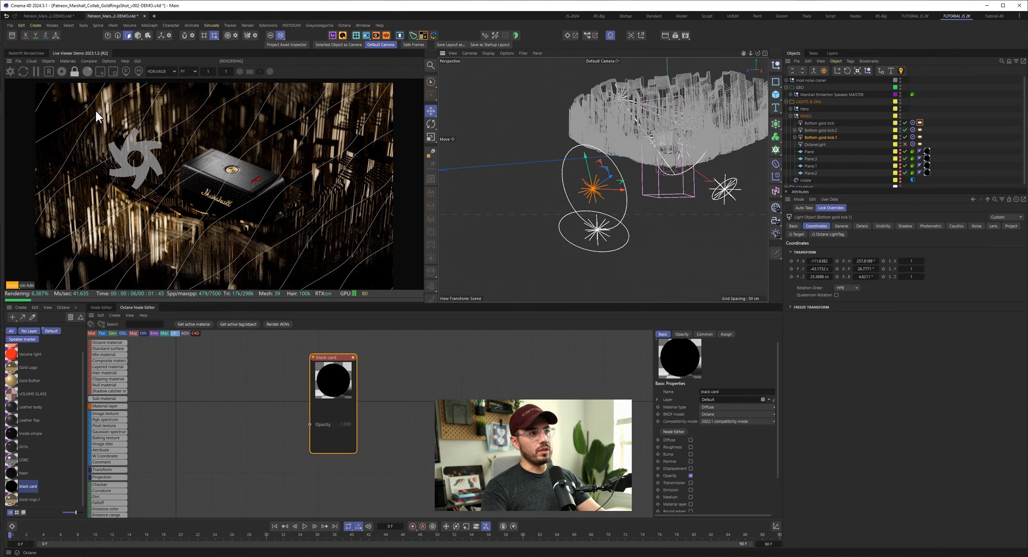
pyautogui.click(905, 137)
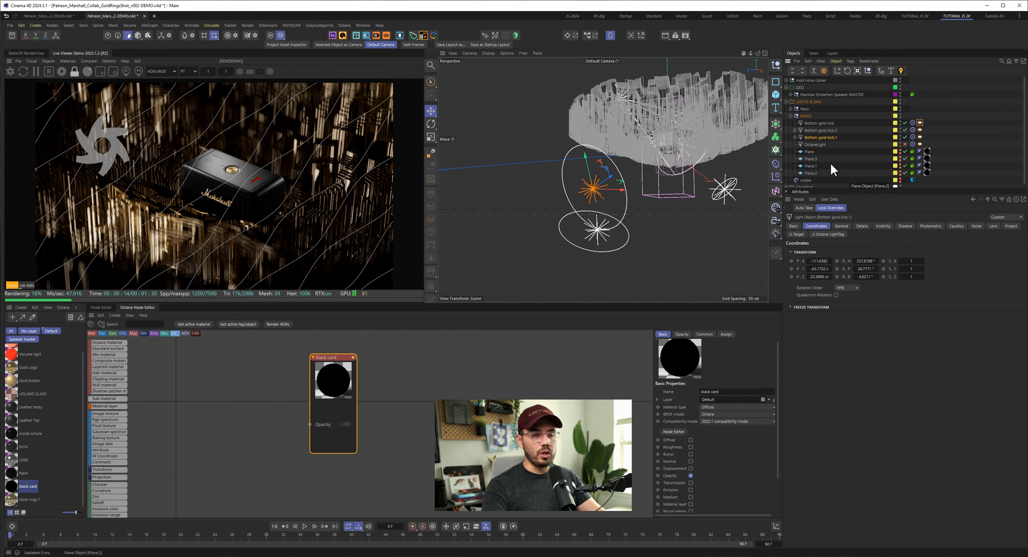
# - Enable and select OctaneLight, inspect its placement above the rings, and briefly isolate it by switching the three Bottom gold kick lights off and on
pyautogui.click(808, 144)
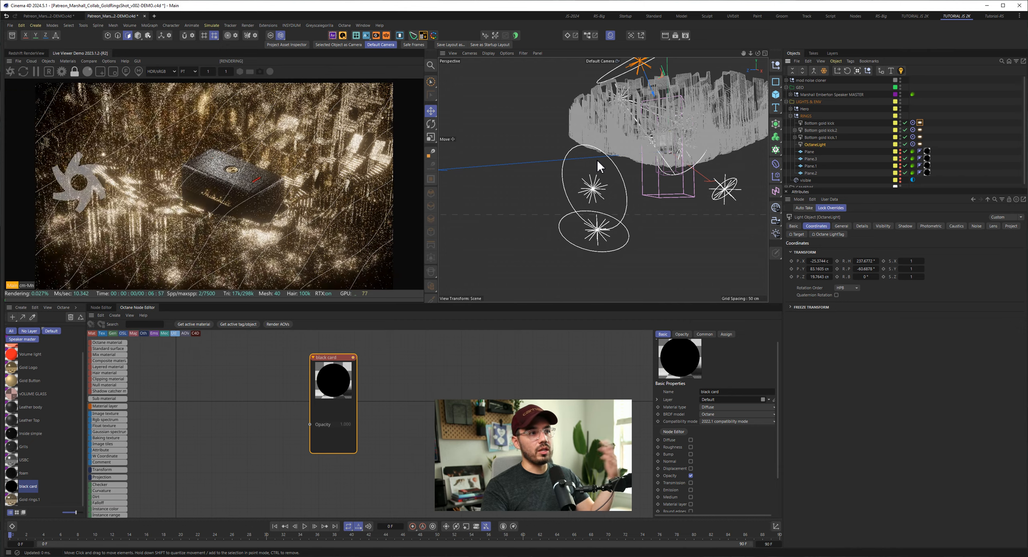
pyautogui.keyDown('alt'); pyautogui.moveTo(594, 145); pyautogui.dragTo(651, 109); pyautogui.keyUp('alt')
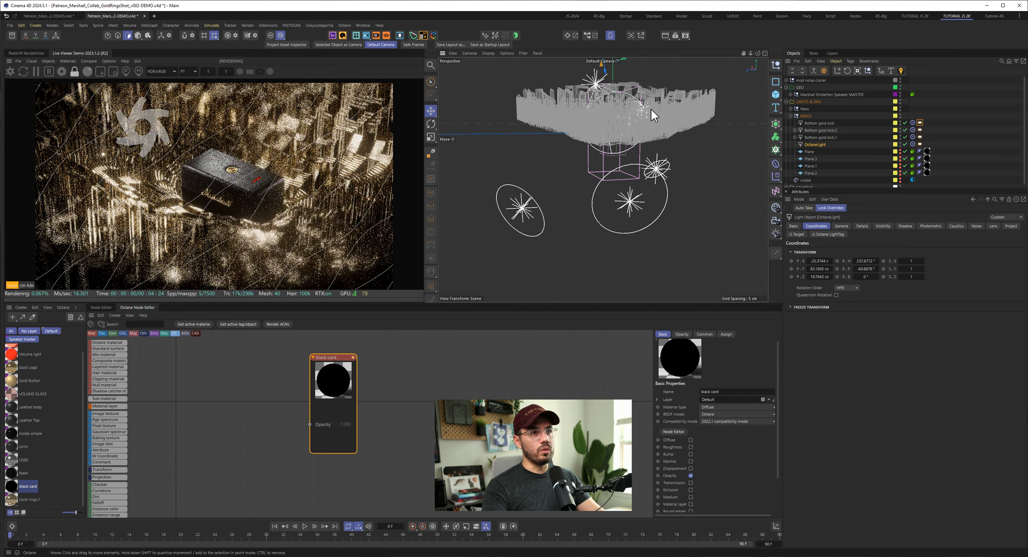
pyautogui.keyDown('alt'); pyautogui.moveTo(644, 111); pyautogui.dragTo(599, 112, button='right'); pyautogui.keyUp('alt')
pyautogui.keyDown('alt'); pyautogui.moveTo(599, 112); pyautogui.dragTo(649, 184, button='middle'); pyautogui.keyUp('alt')
pyautogui.keyDown('alt'); pyautogui.moveTo(652, 184); pyautogui.dragTo(579, 179); pyautogui.keyUp('alt')
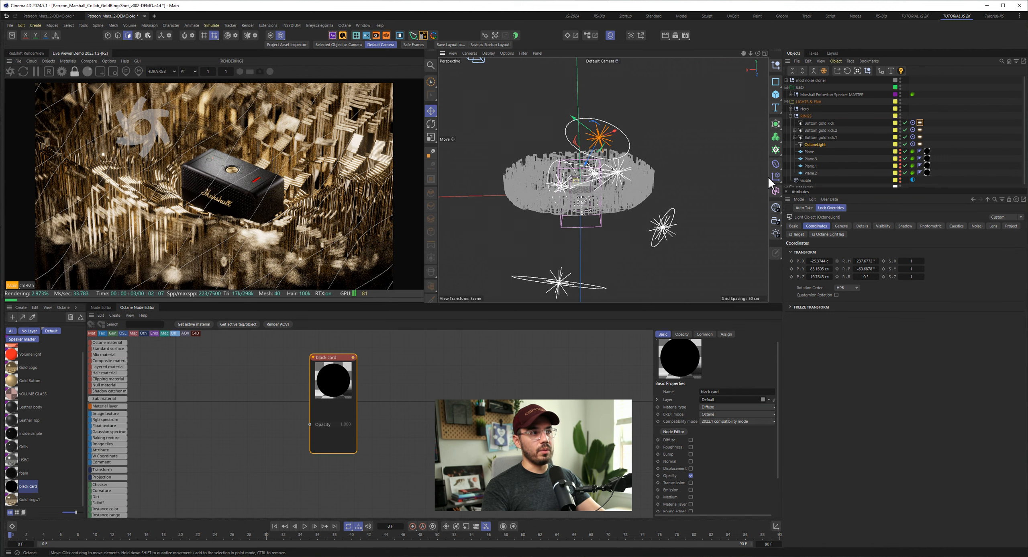
pyautogui.click(905, 136)
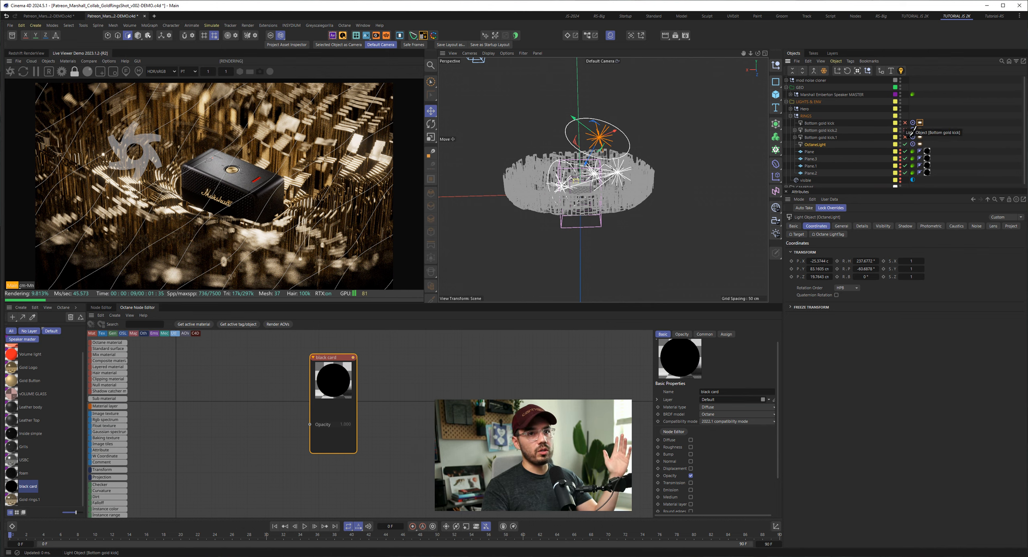
pyautogui.moveTo(905, 123); pyautogui.dragTo(908, 137)
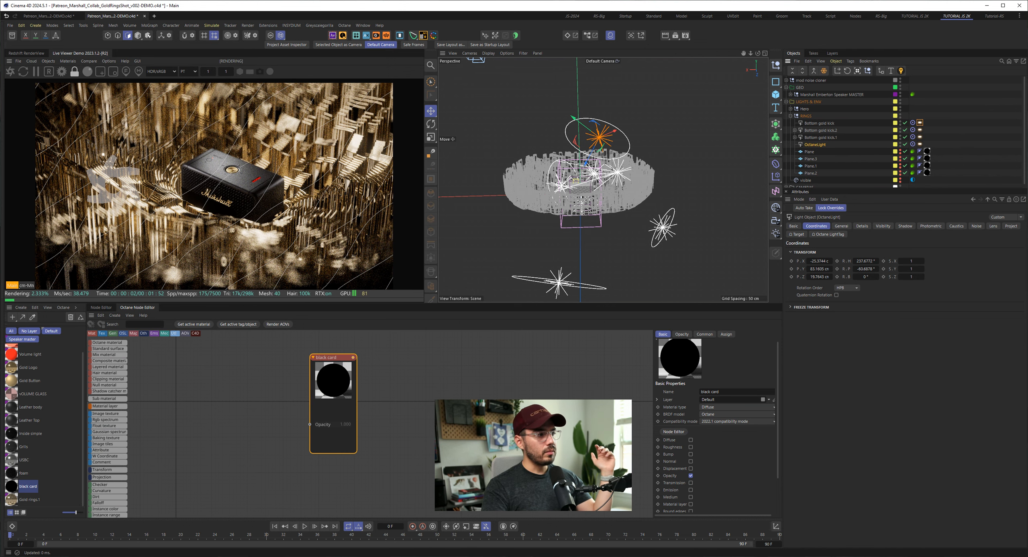
# - Switch to the reference board, enlarge its window to compare the speaker reference image with the render, and minimize it
pyautogui.hotkey('alt', 'Tab')
pyautogui.hotkey('ctrl', 'v')
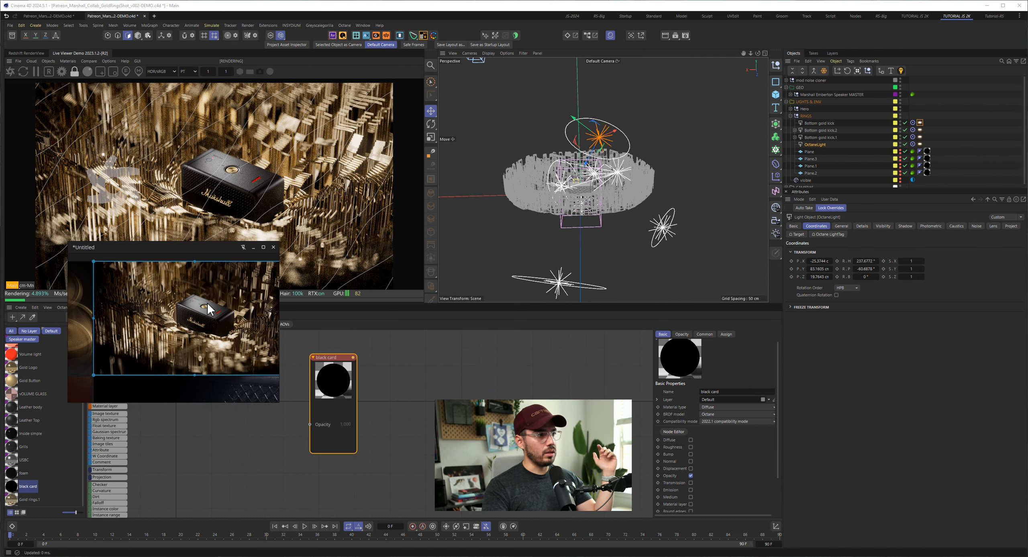
pyautogui.moveTo(280, 404); pyautogui.dragTo(545, 521)
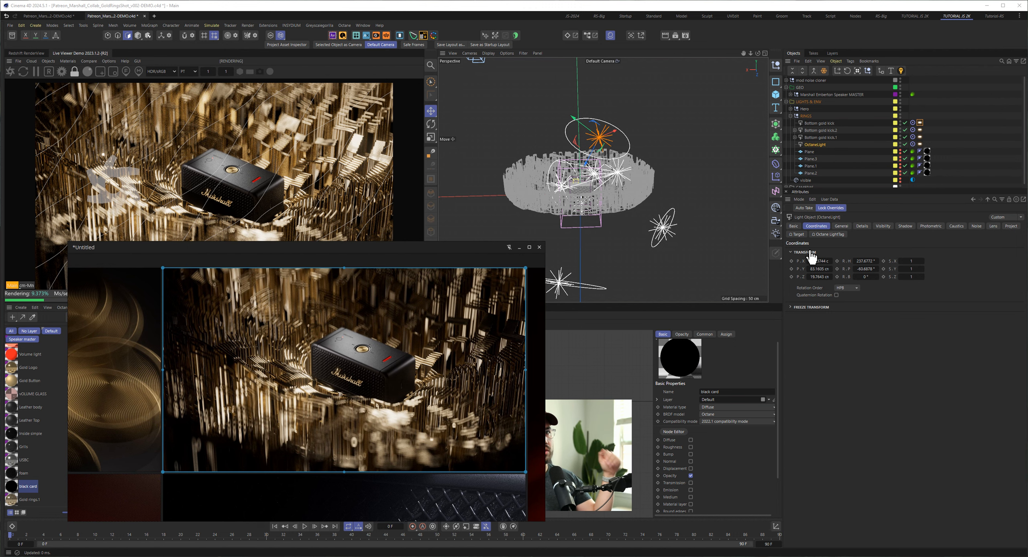
pyautogui.click(519, 247)
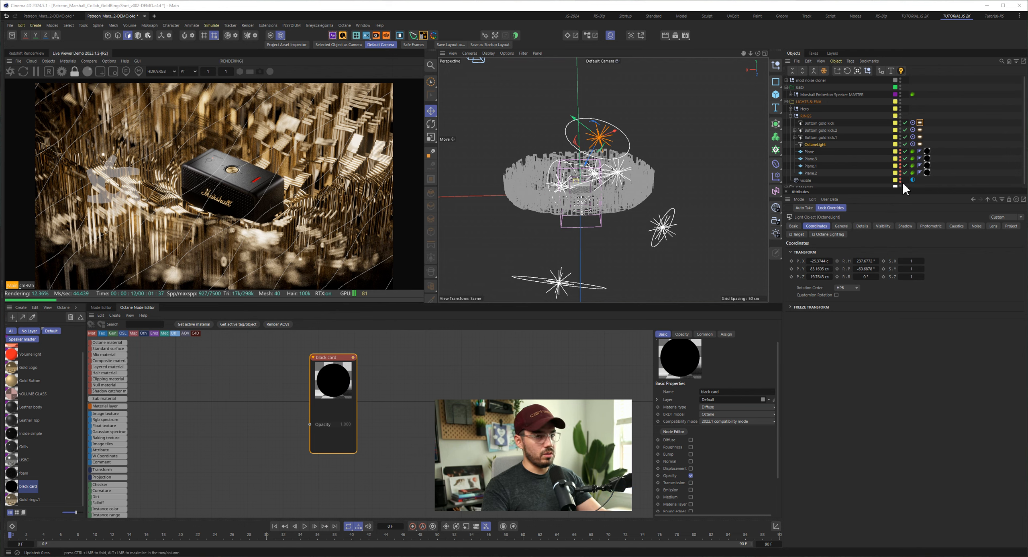
# - Make the four black card planes visible in the viewport and render
pyautogui.moveTo(900, 153); pyautogui.dragTo(901, 173)
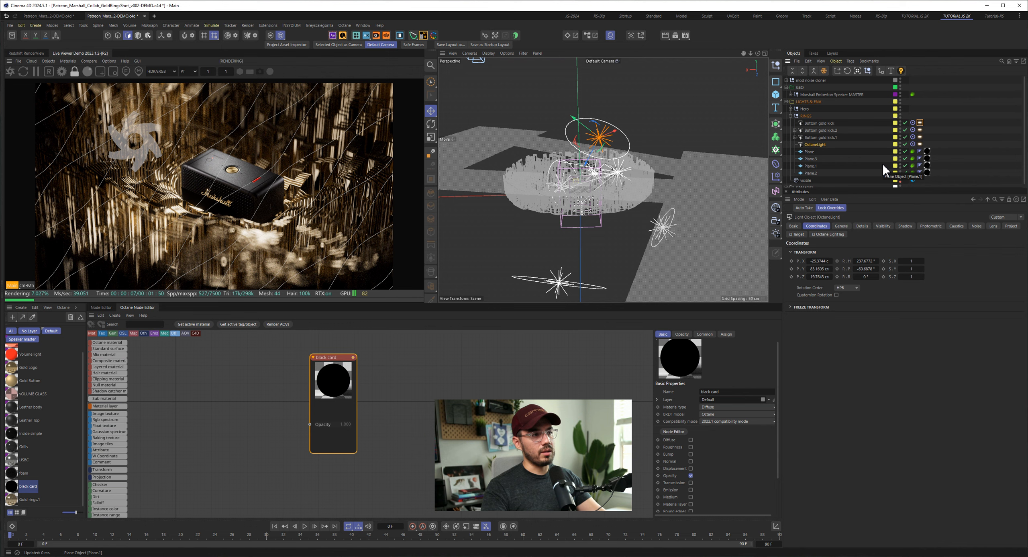
# - Examine the visible sky's environment tag and its image texture, briefly switching the sky's viewport visibility on and off
pyautogui.click(810, 182)
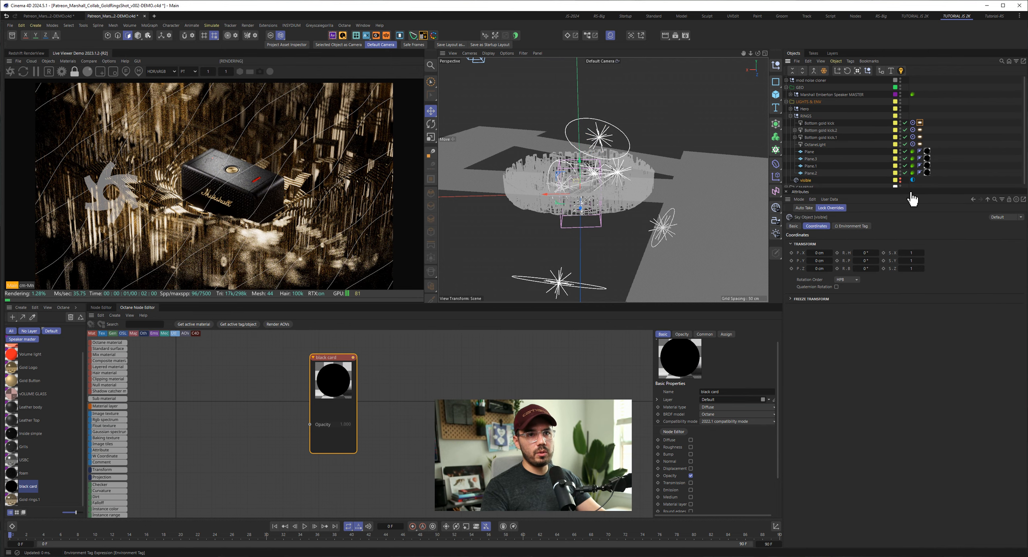
pyautogui.click(912, 179)
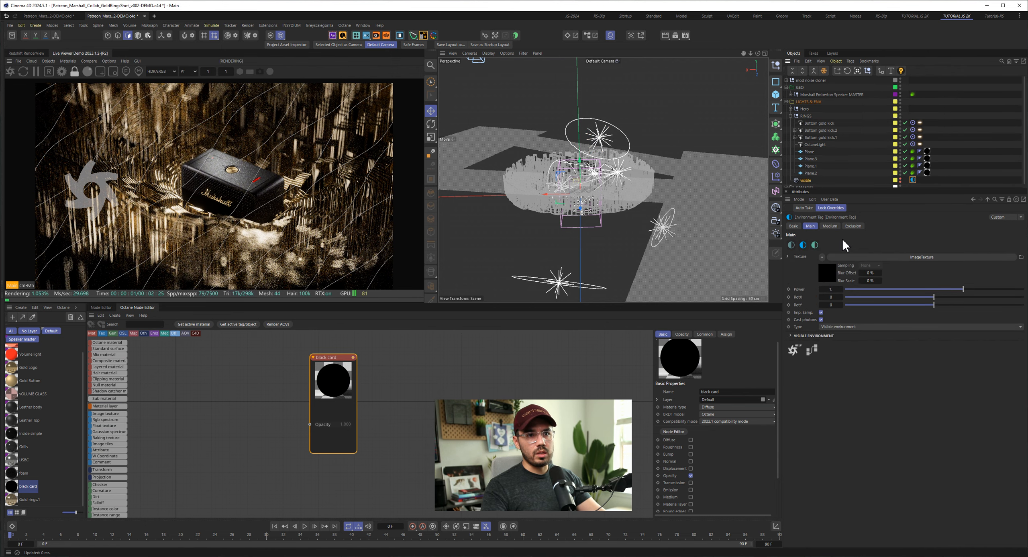
pyautogui.click(900, 179)
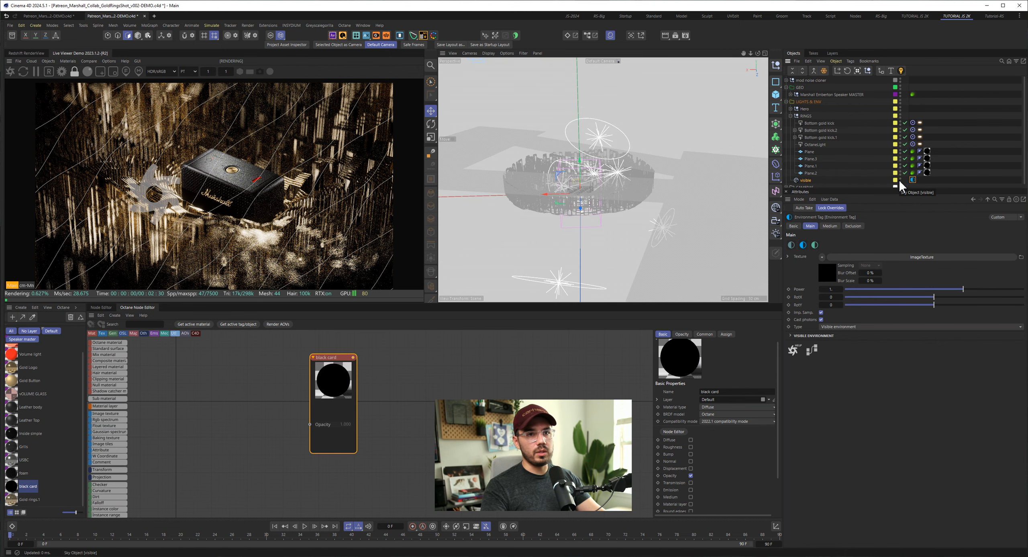
pyautogui.click(821, 277)
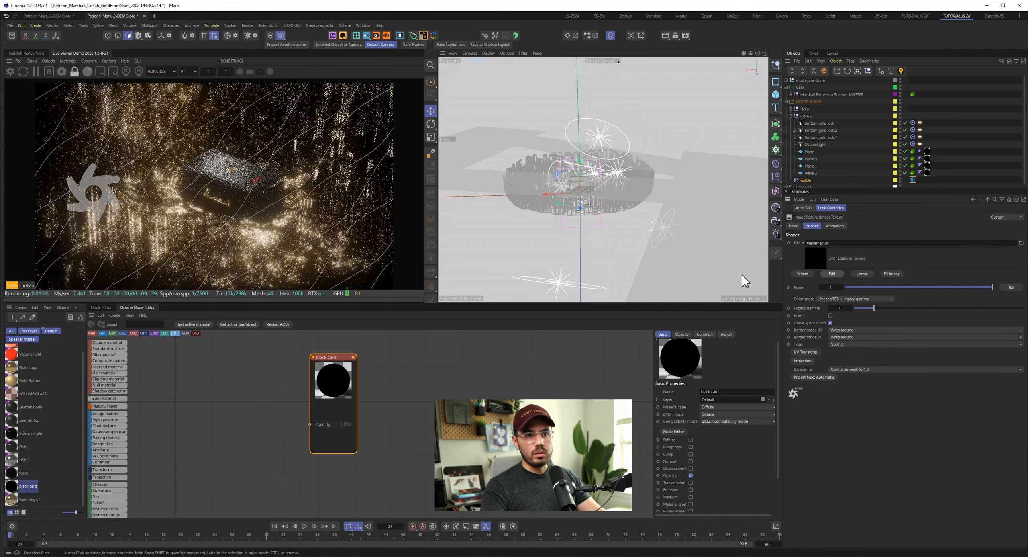
pyautogui.keyDown('ctrl'); pyautogui.click(900, 181); pyautogui.keyUp('ctrl')
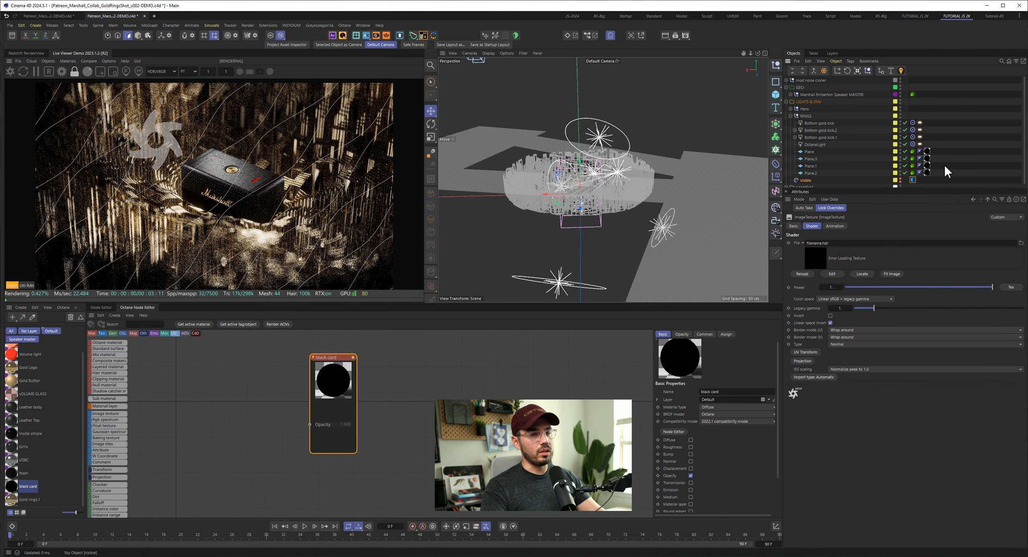
# - Collapse the RINGS and LIGHTS & ENV groups, expand CAMERAS, and open the 3/4 camera's Octane post-processing settings for image processing
pyautogui.click(790, 116)
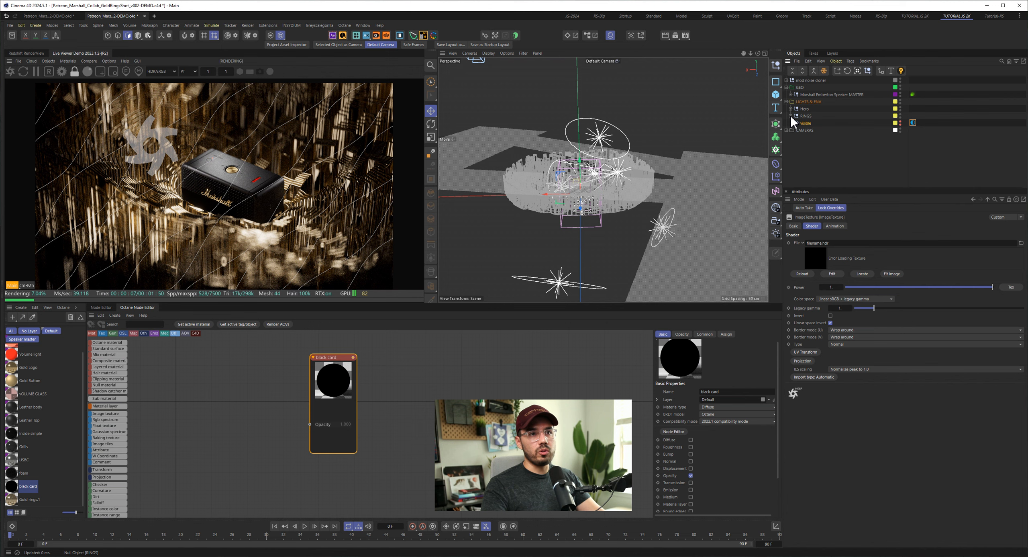
pyautogui.click(786, 101)
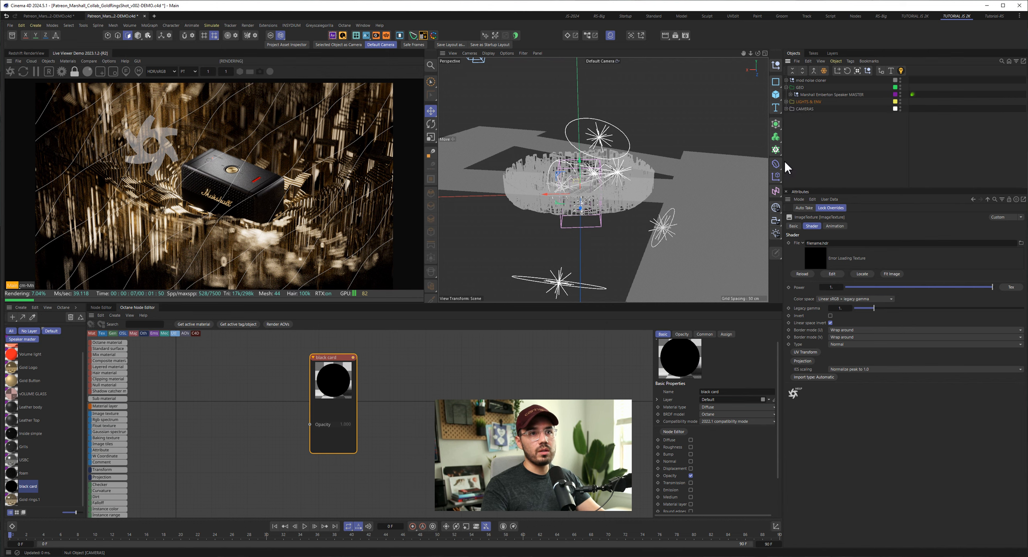
pyautogui.click(787, 109)
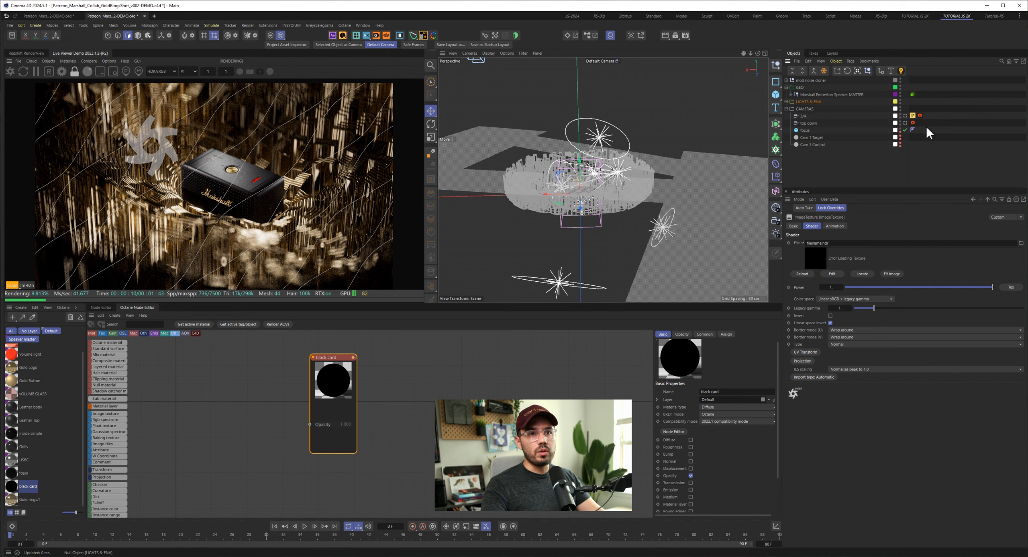
pyautogui.click(921, 116)
pyautogui.click(920, 116)
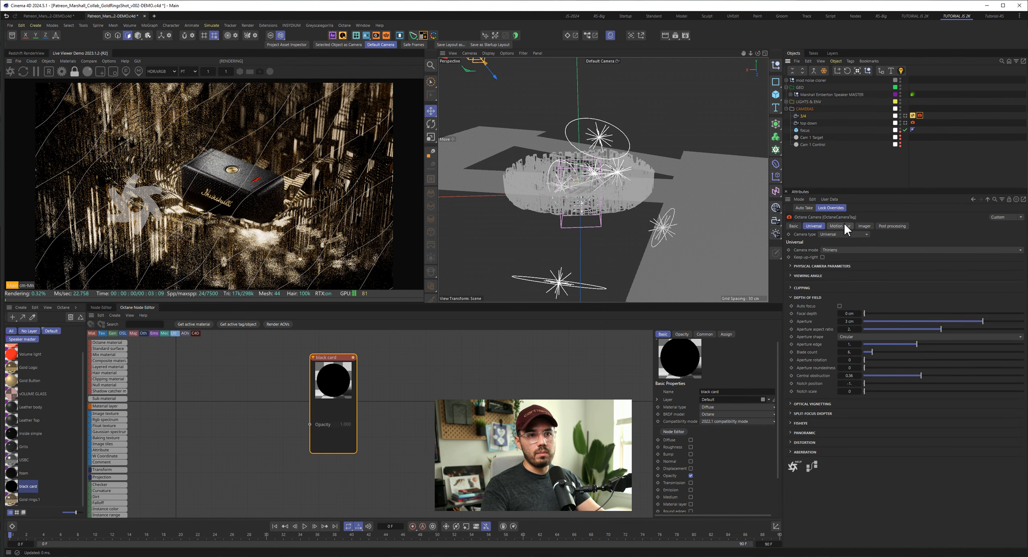
pyautogui.click(864, 226)
pyautogui.click(892, 226)
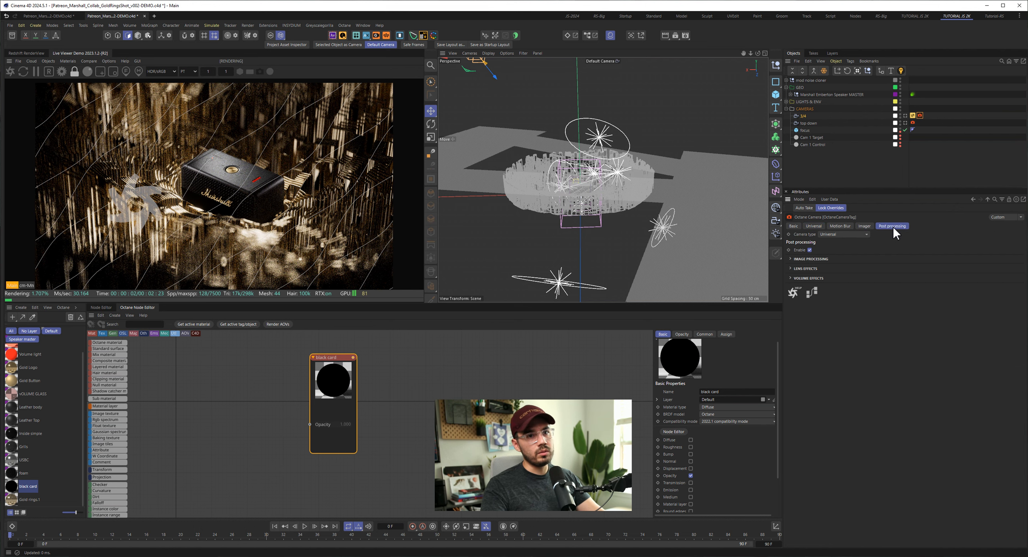
pyautogui.click(804, 260)
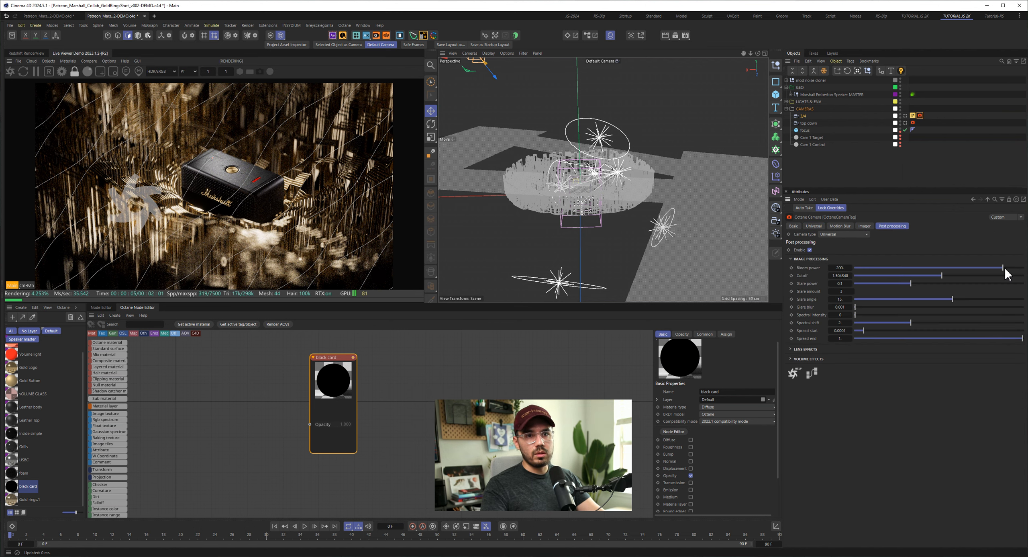
# - Try a higher Bloom power and undo it, raise the Cutoff to 30.71814, and undo the trial Glare power increase
pyautogui.moveTo(1004, 268)
pyautogui.mouseDown()
pyautogui.moveTo(916, 267)
pyautogui.moveTo(1022, 268)
pyautogui.mouseUp()
pyautogui.hotkey('ctrl', 'z')
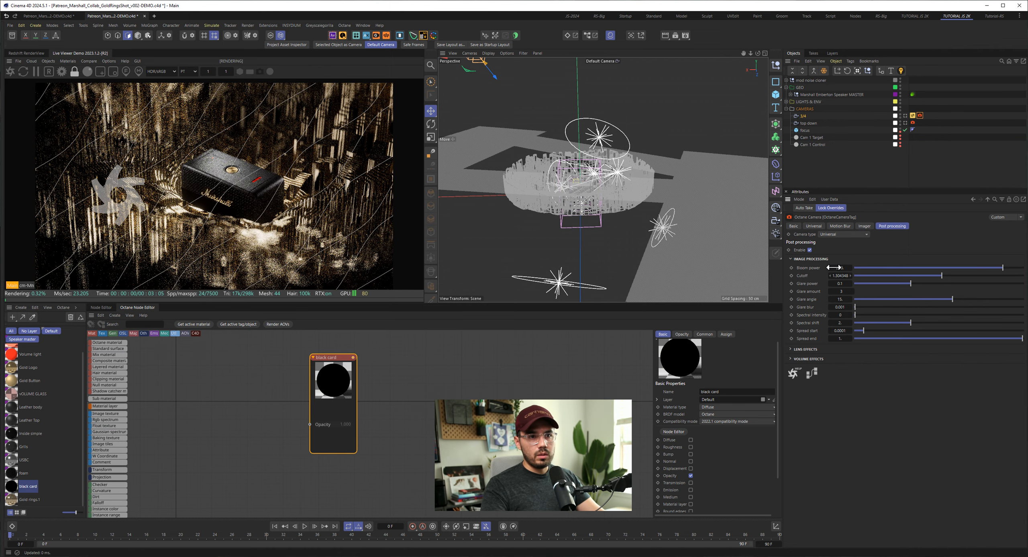
pyautogui.moveTo(941, 276); pyautogui.dragTo(1023, 284)
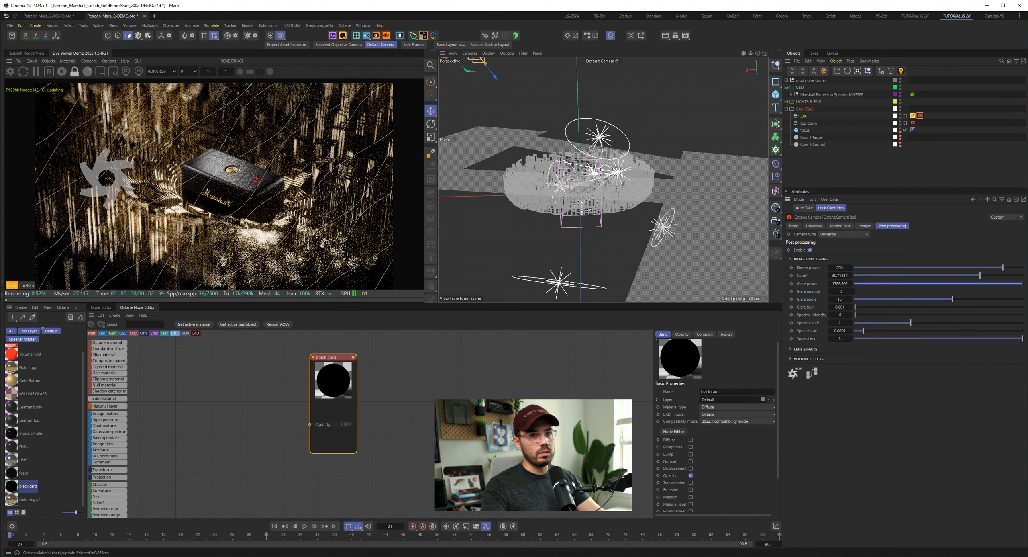
pyautogui.hotkey('ctrl', 'z')
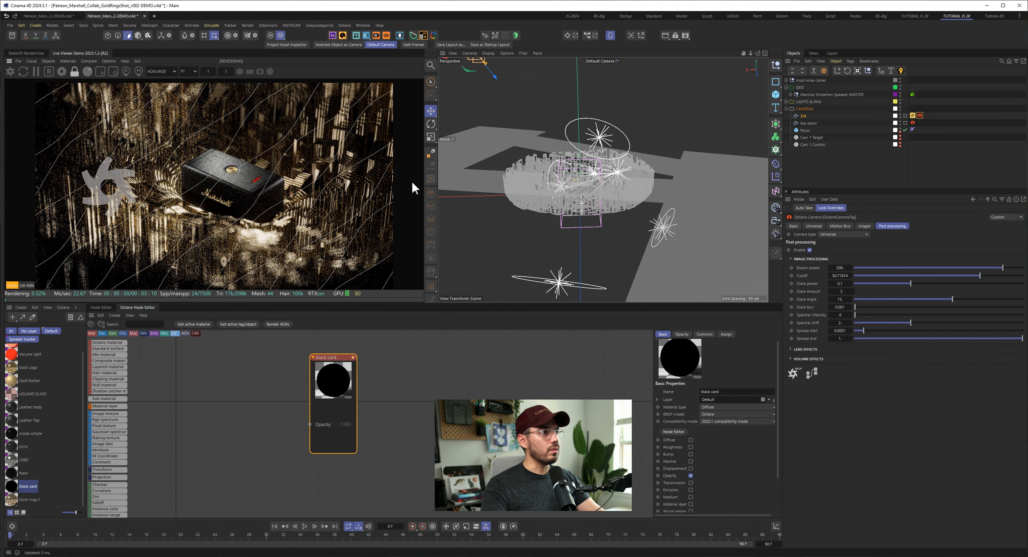
# - Set the viewport to look through the 3/4 camera
pyautogui.click(612, 61)
pyautogui.click(626, 77)
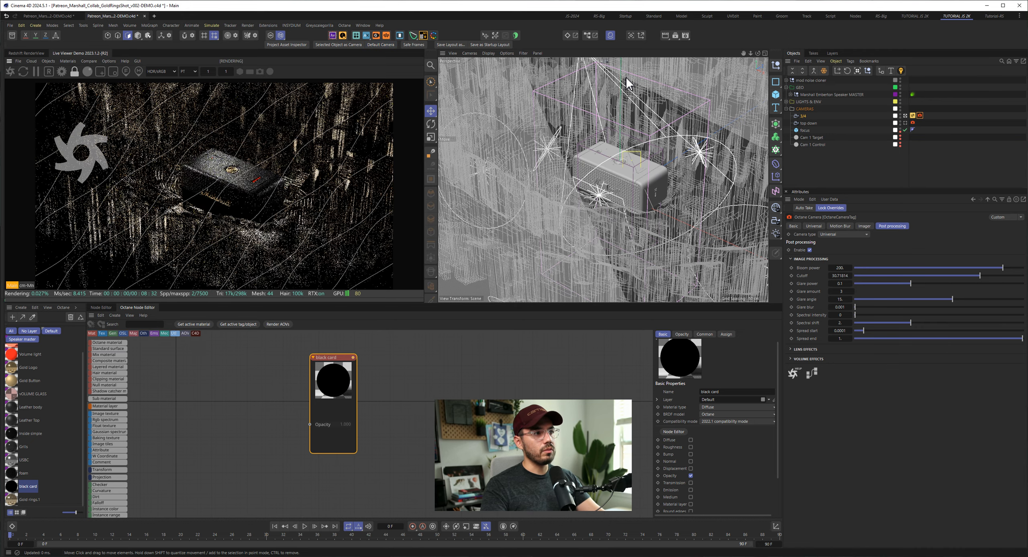
# - Test a Bloom power of 0.001 and a near-zero Cutoff in the render, restoring each value after its test
pyautogui.moveTo(1003, 268); pyautogui.dragTo(985, 268)
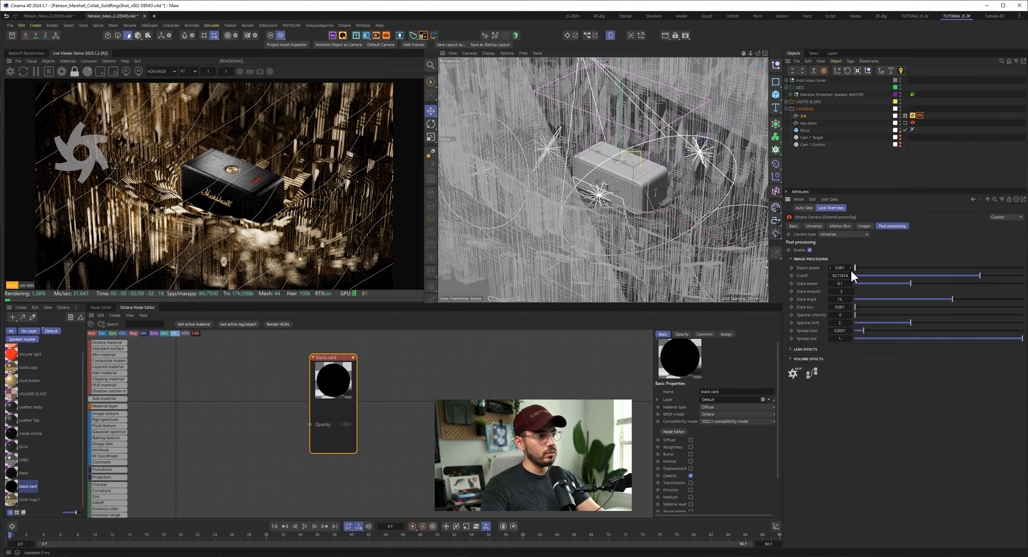
pyautogui.hotkey('ctrl', 'z')
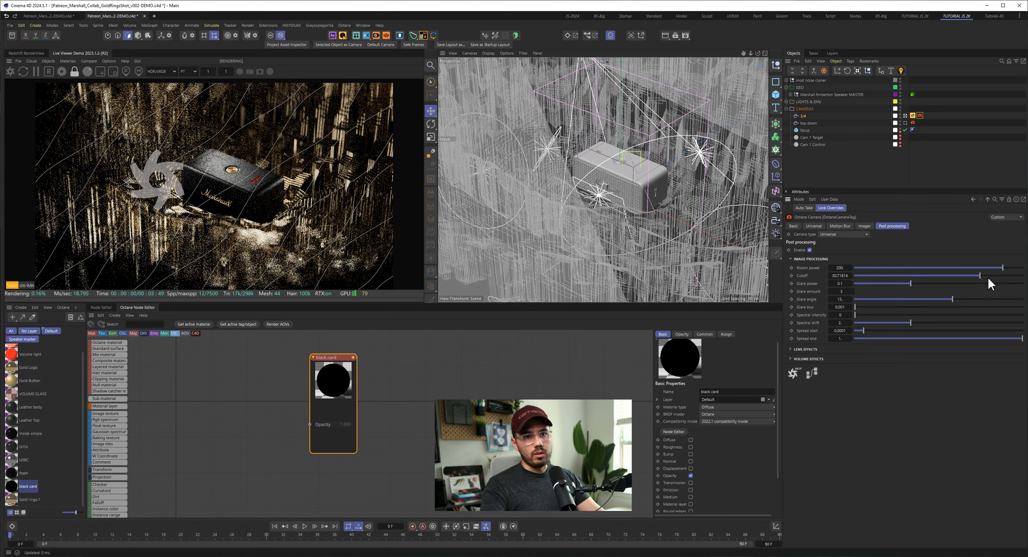
pyautogui.moveTo(981, 275); pyautogui.dragTo(819, 279)
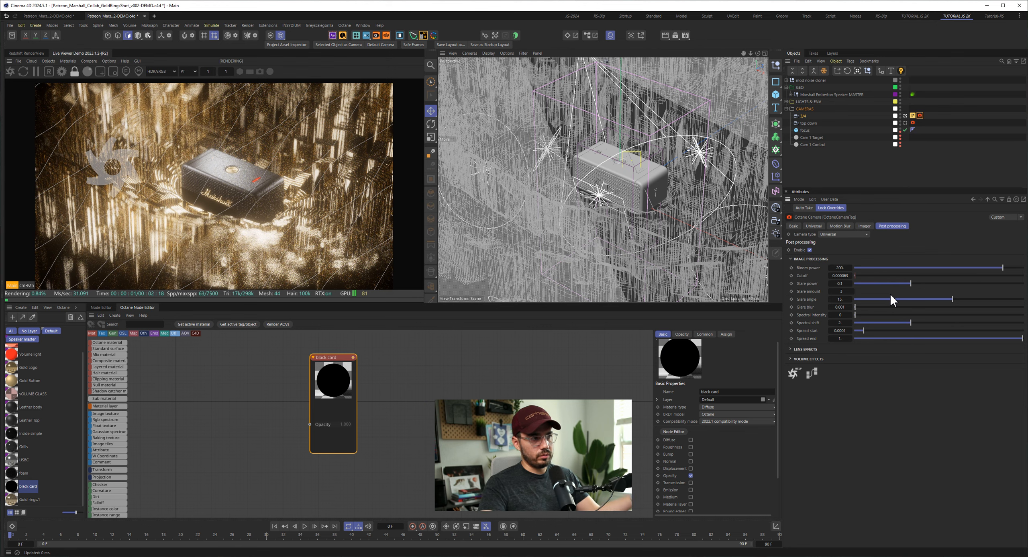
pyautogui.click(968, 276)
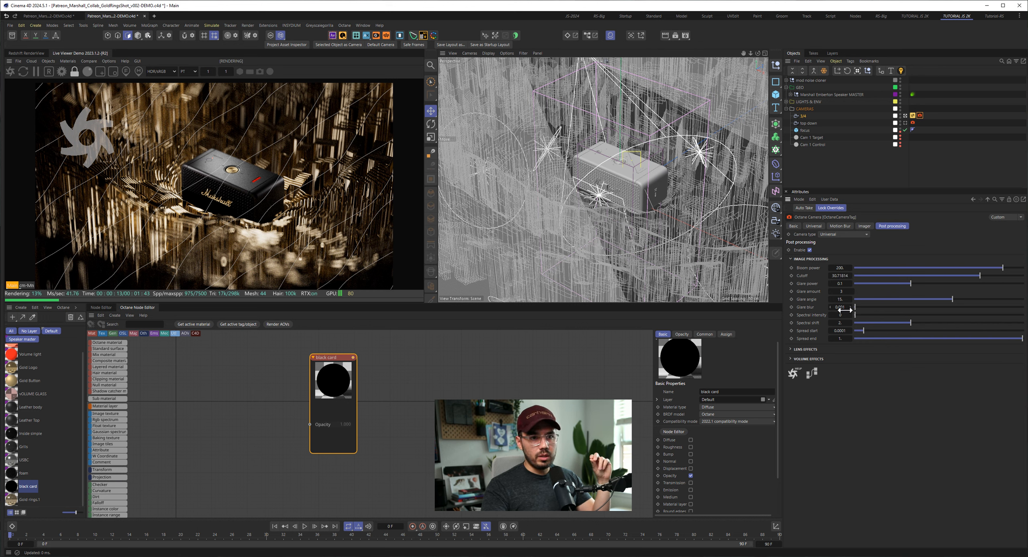
# - Expand the 3/4 camera's Lens effects and Volume effects settings to review them
pyautogui.click(813, 350)
pyautogui.click(817, 385)
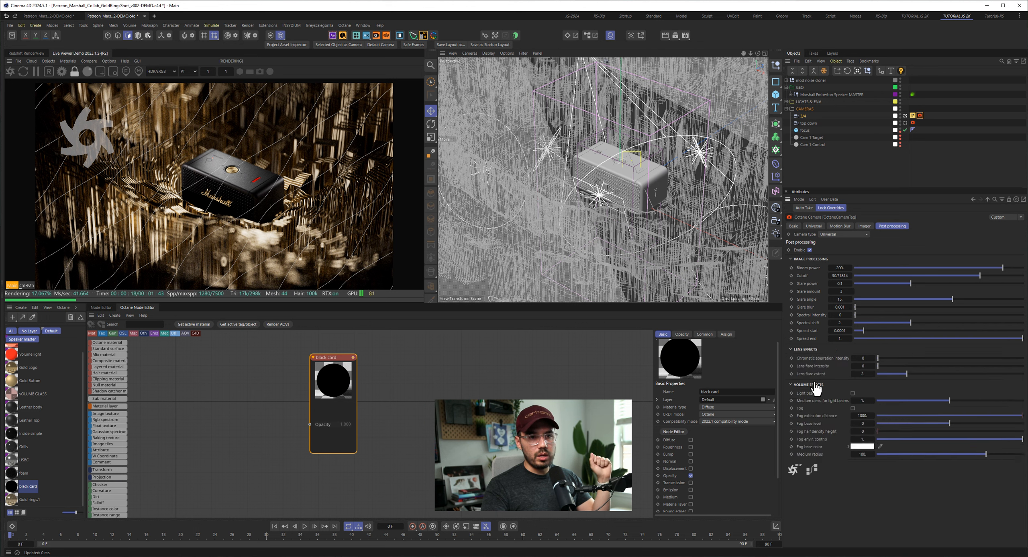
# - Compare the render with the 3/4 camera's Imager on and off, and review its Motion Blur and Universal settings
pyautogui.click(817, 385)
pyautogui.click(807, 349)
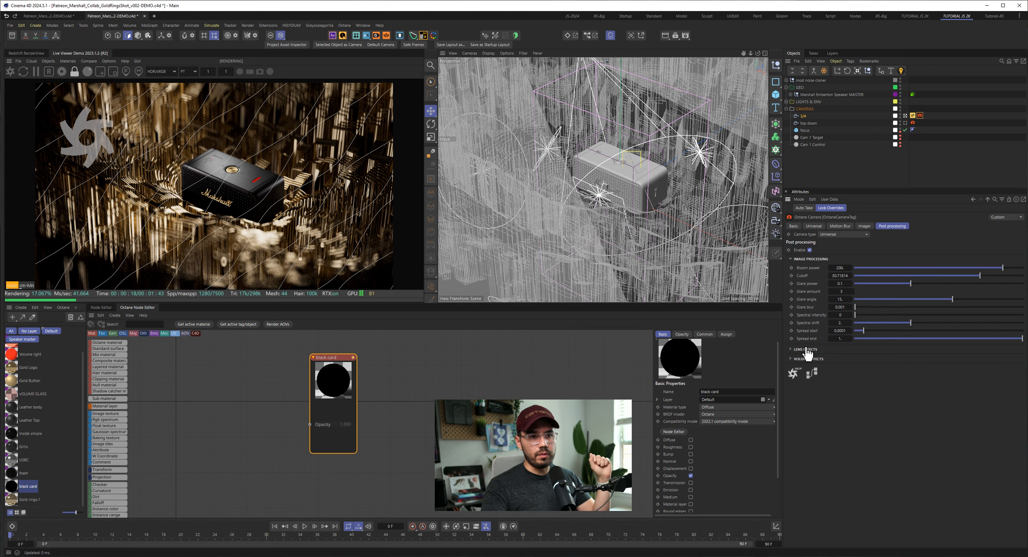
pyautogui.click(869, 225)
pyautogui.click(823, 250)
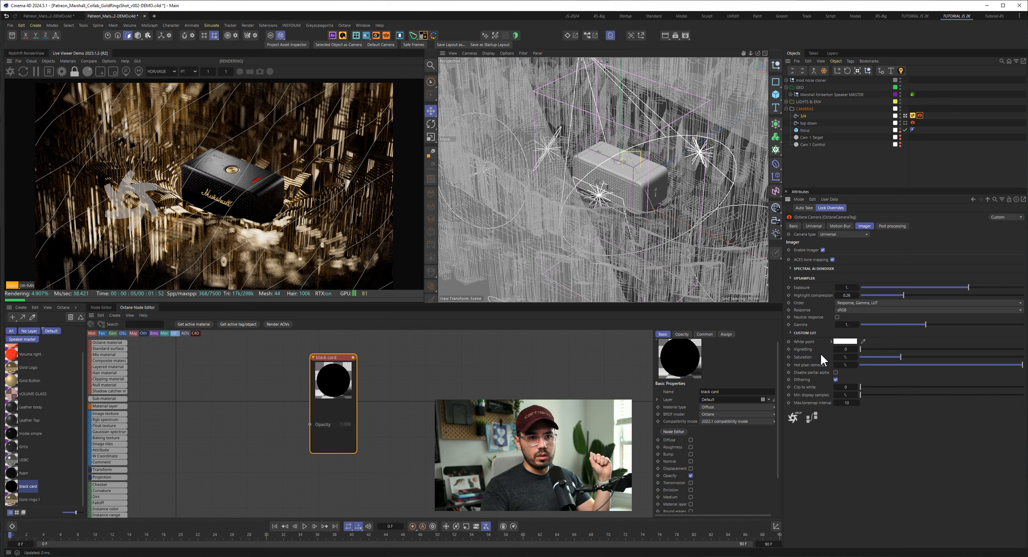
pyautogui.click(823, 249)
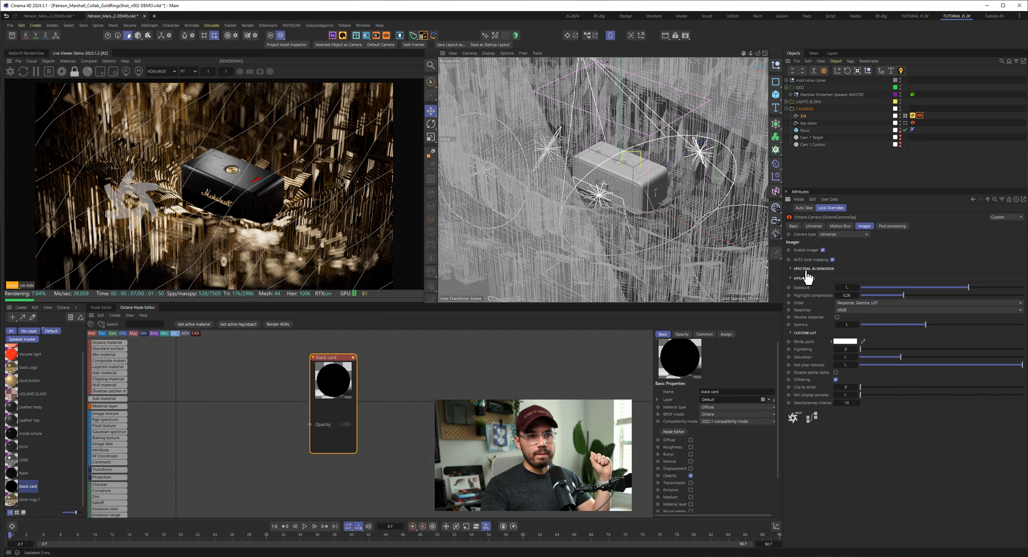
pyautogui.click(829, 249)
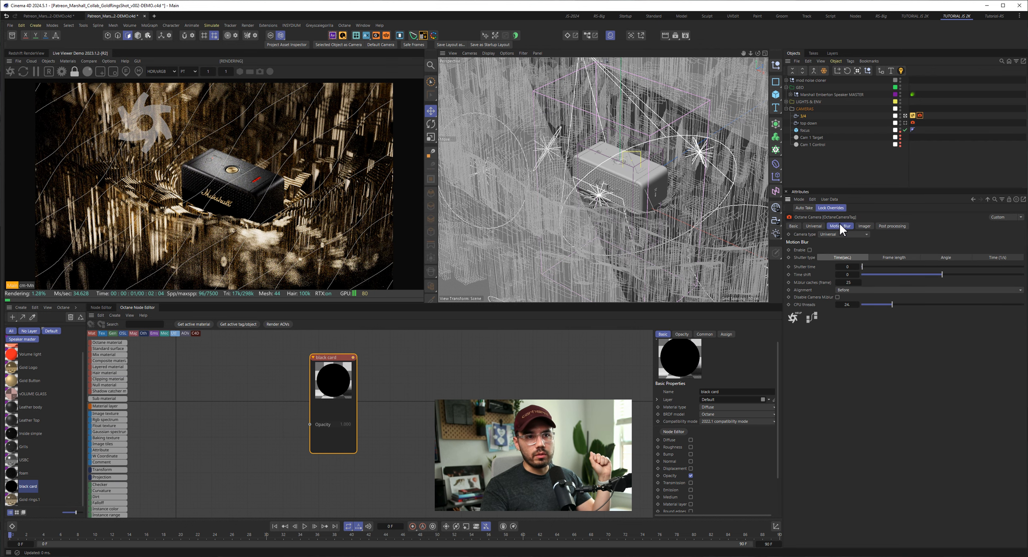
pyautogui.click(818, 225)
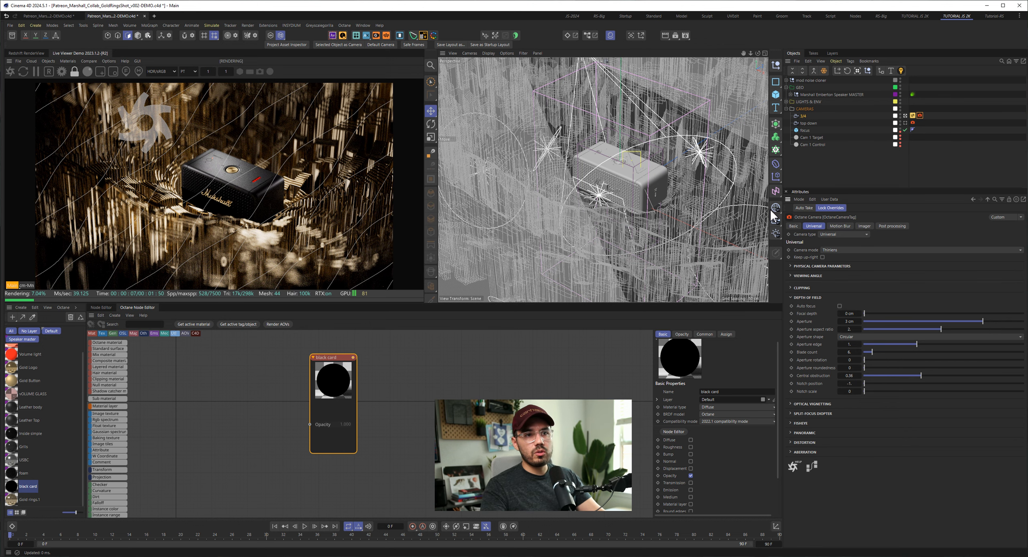
# - Pause the live render and bring up the reference board, enlarged and framed on the red Marshall LED wall image
pyautogui.click(37, 73)
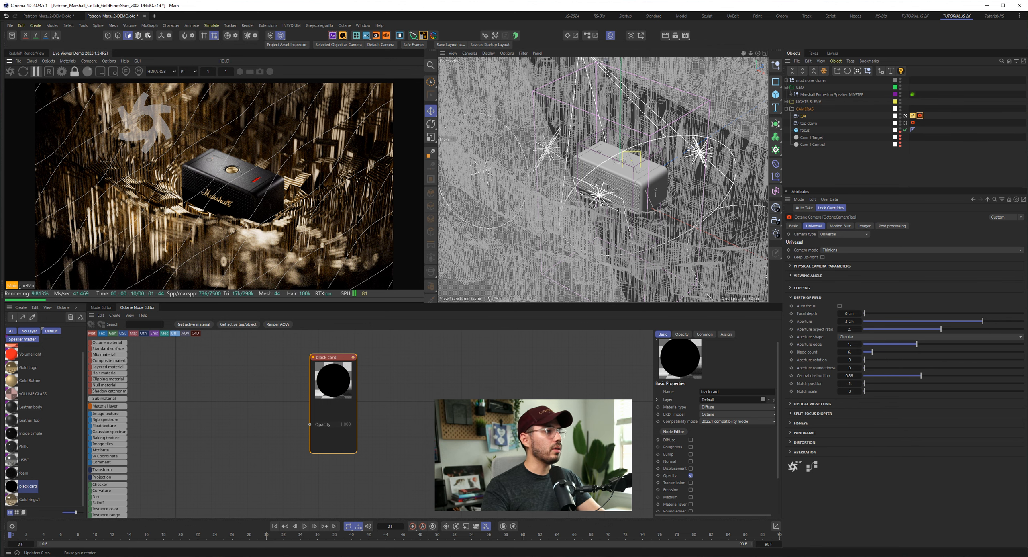
pyautogui.moveTo(292, 233); pyautogui.dragTo(421, 46)
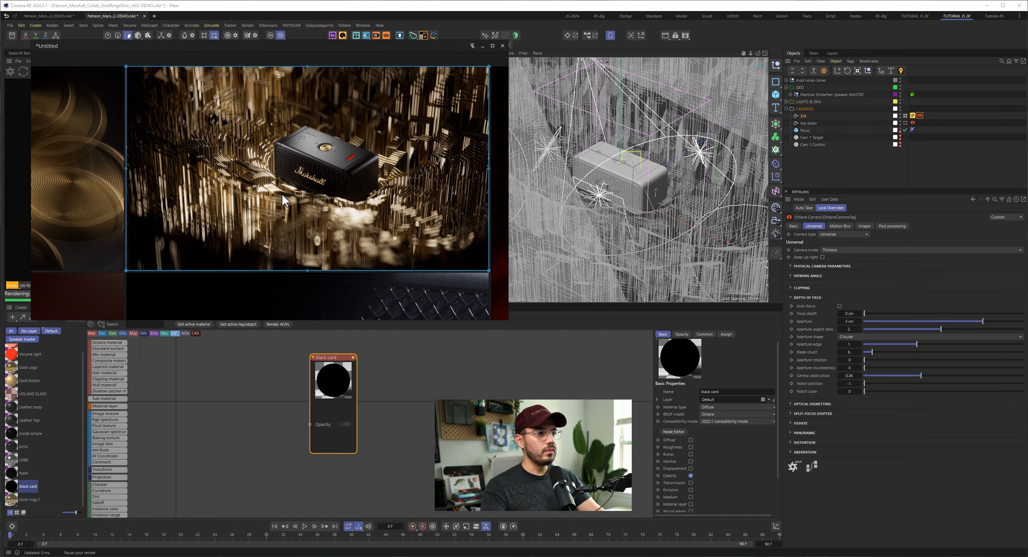
pyautogui.scroll(-5, 282, 177)
pyautogui.scroll(1, 217, 205)
pyautogui.moveTo(213, 208); pyautogui.dragTo(309, 128, button='middle')
pyautogui.scroll(5, 308, 127)
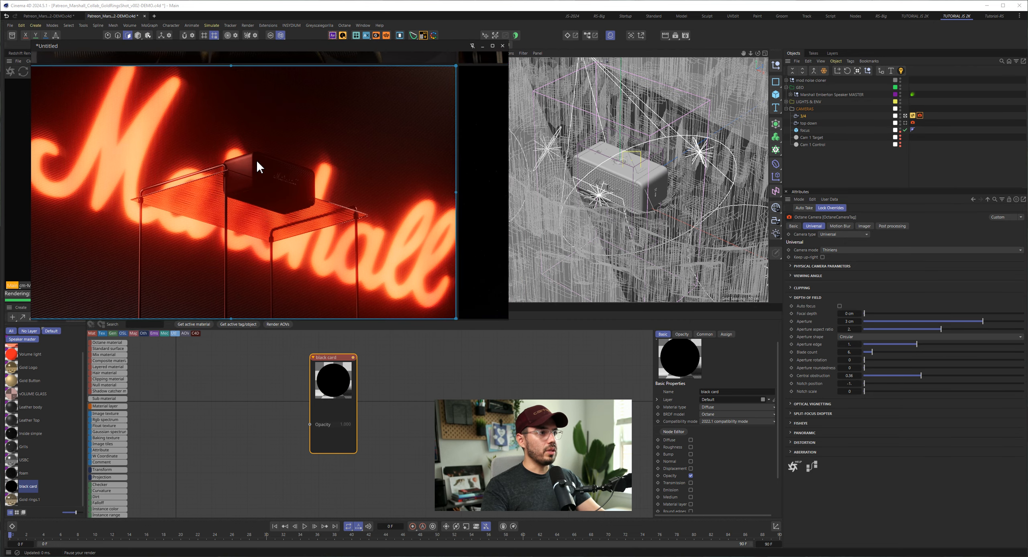
pyautogui.scroll(2, 256, 159)
pyautogui.moveTo(507, 319); pyautogui.dragTo(633, 415)
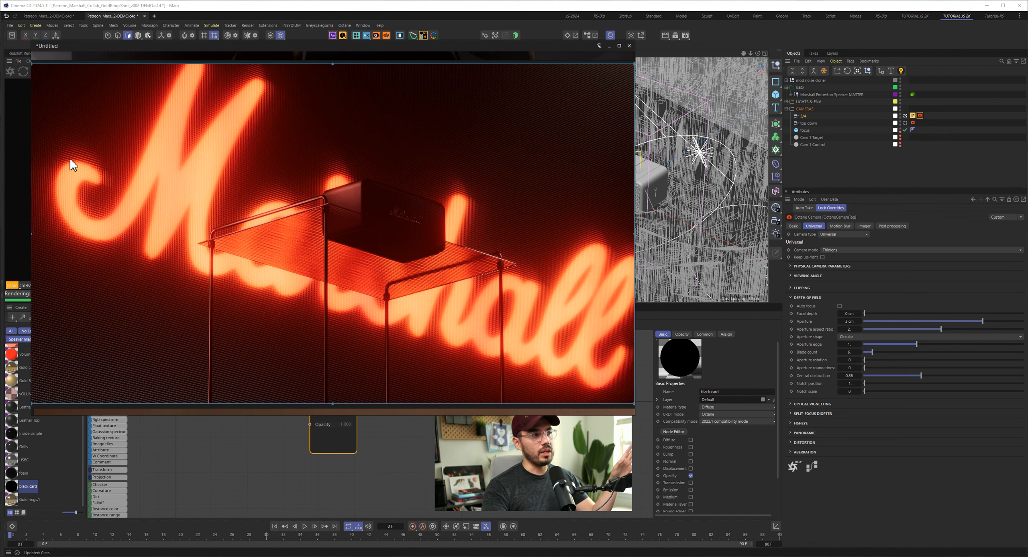
# - Examine the LED wall's pixel grid and the shelf in the red reference image, and close the reference board
pyautogui.scroll(2, 70, 160)
pyautogui.scroll(2, 241, 228)
pyautogui.scroll(1, 231, 209)
pyautogui.scroll(3, 232, 208)
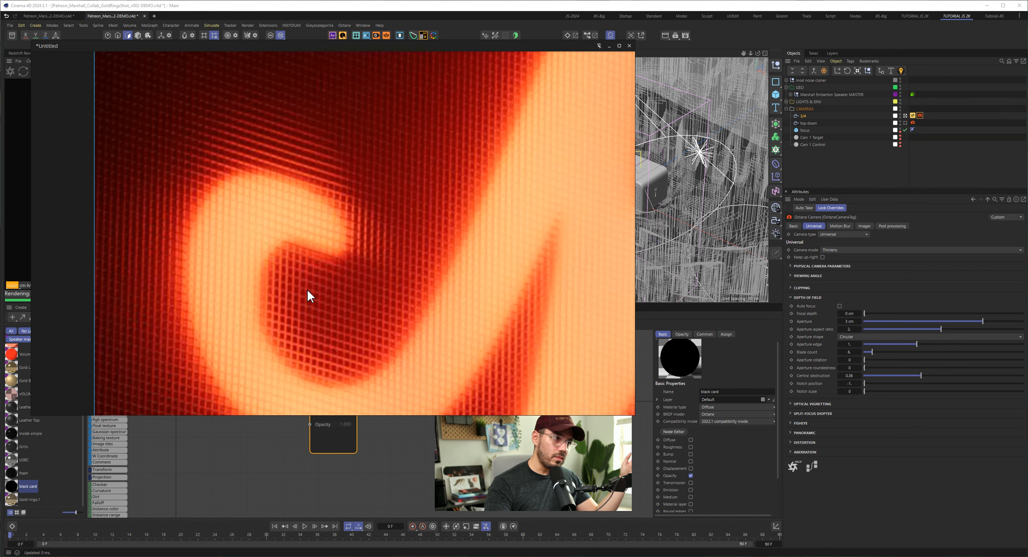
pyautogui.scroll(-4, 308, 290)
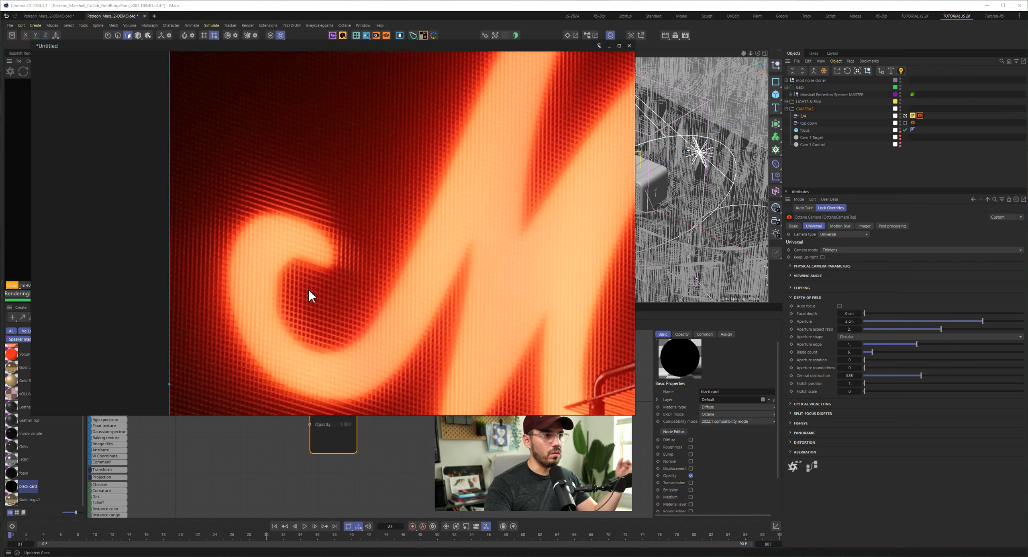
pyautogui.scroll(3, 345, 277)
pyautogui.scroll(-2, 317, 270)
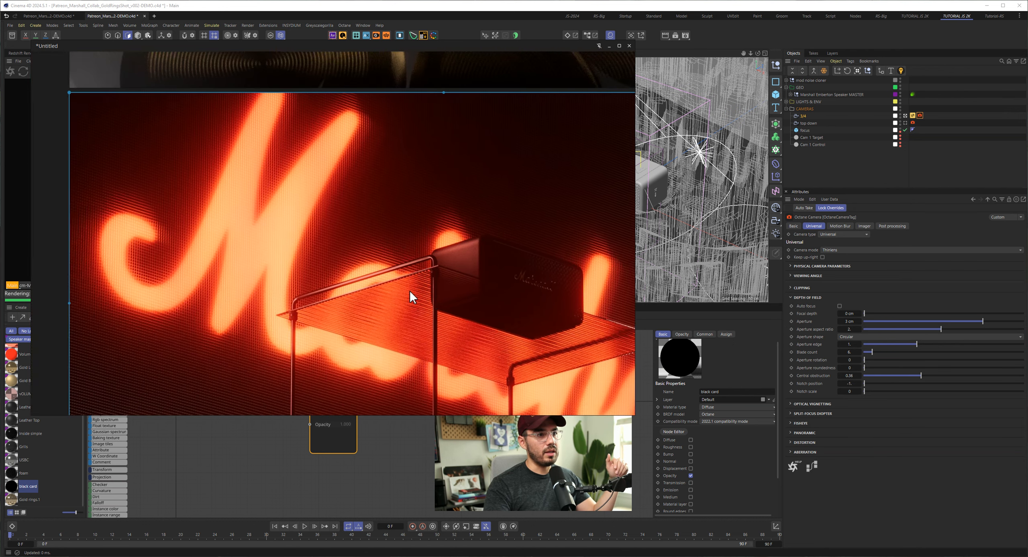
pyautogui.moveTo(495, 306); pyautogui.dragTo(350, 243, button='middle')
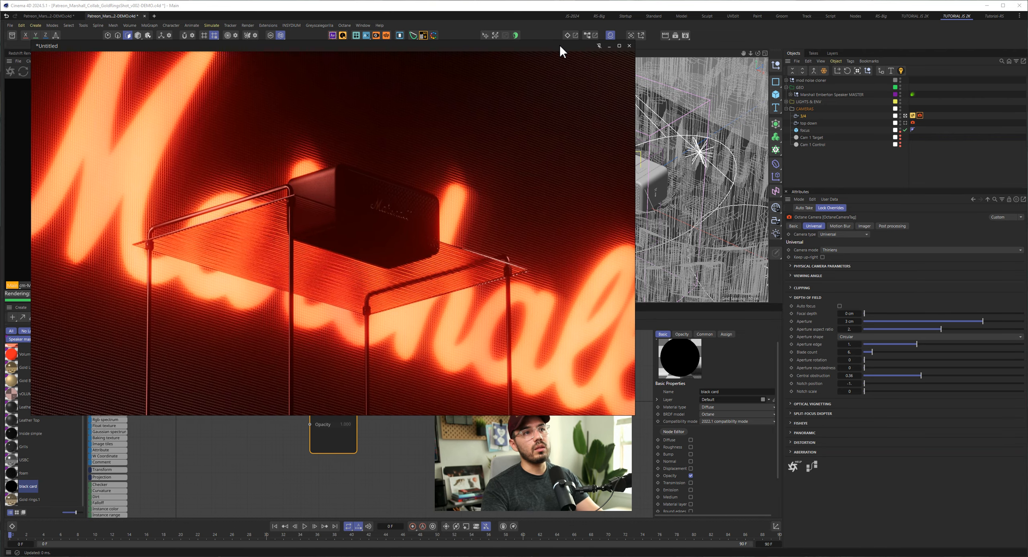
pyautogui.click(629, 45)
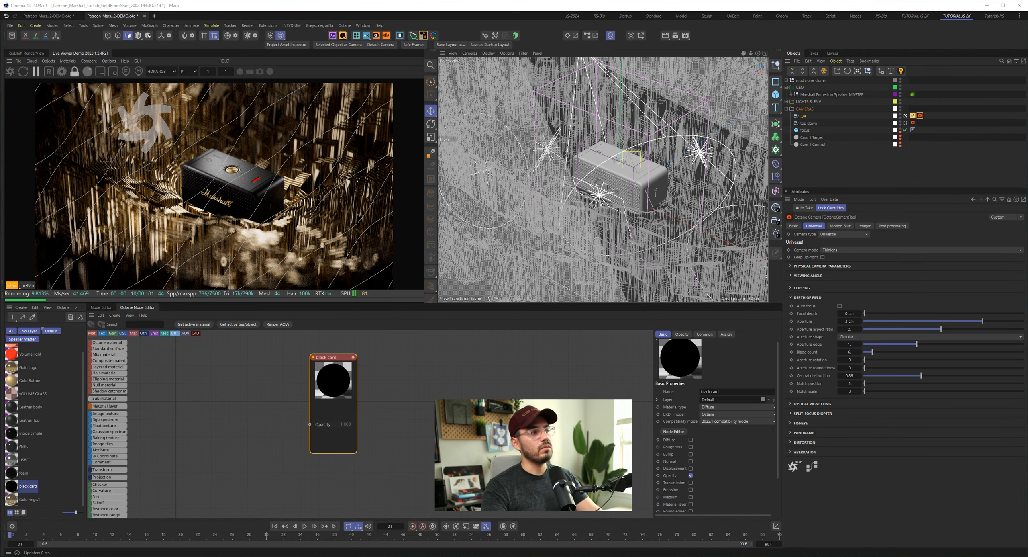
# - Switch to the HangingShot scene file and fold away the materials, node editor and live render to enlarge the viewport
pyautogui.click(39, 15)
pyautogui.middleClick(6, 308)
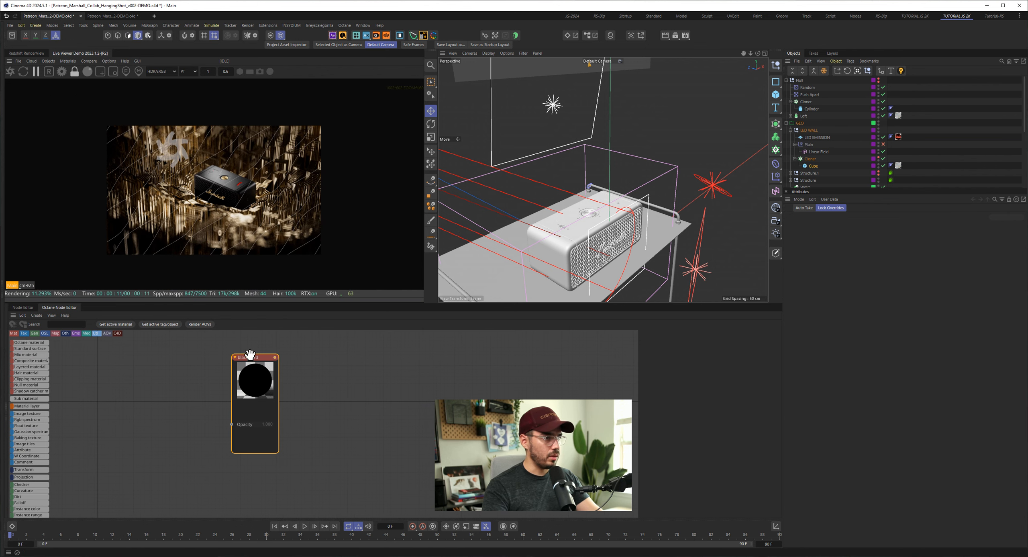
pyautogui.middleClick(14, 317)
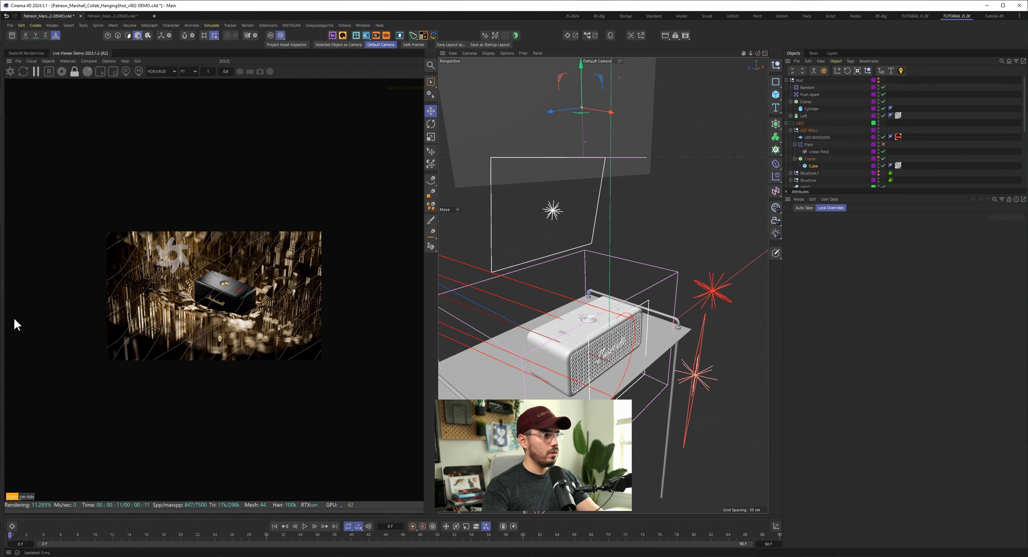
pyautogui.middleClick(435, 77)
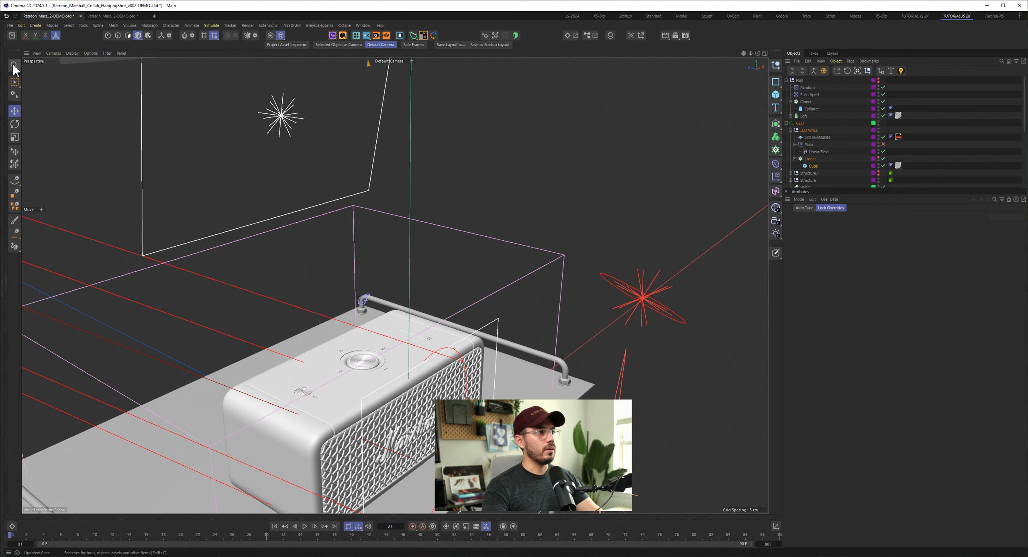
# - Examine the speaker and its shelf from several angles in the viewport and select the glass shelf's cube
pyautogui.click(680, 177)
pyautogui.moveTo(615, 406); pyautogui.dragTo(854, 410)
pyautogui.moveTo(460, 399)
pyautogui.keyDown('alt'); pyautogui.mouseDown()
pyautogui.moveTo(442, 400)
pyautogui.moveTo(460, 398)
pyautogui.mouseUp(); pyautogui.keyUp('alt')
pyautogui.scroll(-6, 460, 399)
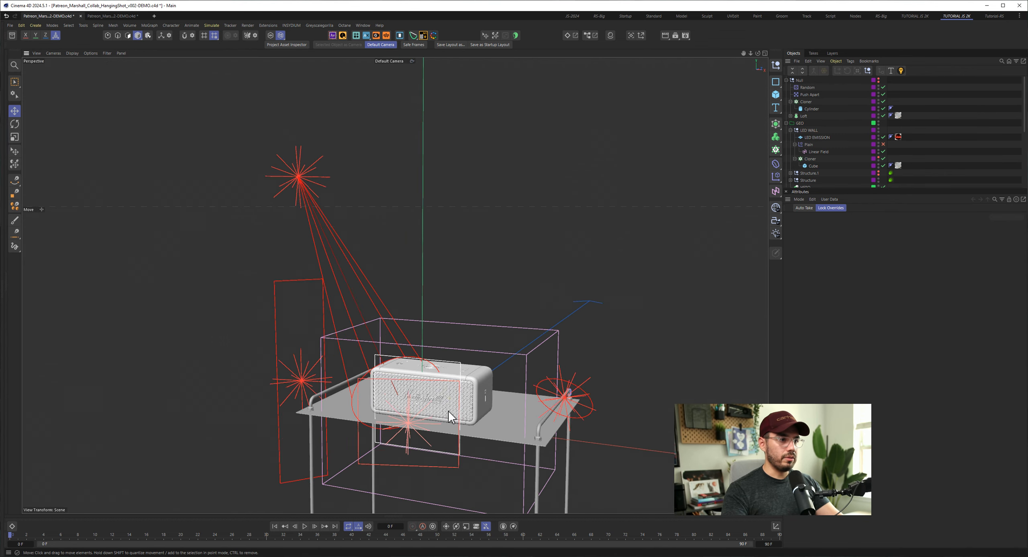
pyautogui.keyDown('alt'); pyautogui.moveTo(449, 413); pyautogui.dragTo(376, 265, button='middle'); pyautogui.keyUp('alt')
pyautogui.moveTo(376, 266)
pyautogui.keyDown('alt'); pyautogui.mouseDown()
pyautogui.moveTo(474, 271)
pyautogui.moveTo(476, 262)
pyautogui.moveTo(431, 284)
pyautogui.moveTo(324, 282)
pyautogui.moveTo(365, 280)
pyautogui.mouseUp(); pyautogui.keyUp('alt')
pyautogui.keyDown('alt'); pyautogui.moveTo(470, 295); pyautogui.dragTo(524, 289, button='right'); pyautogui.keyUp('alt')
pyautogui.keyDown('alt'); pyautogui.moveTo(470, 295); pyautogui.dragTo(424, 286); pyautogui.keyUp('alt')
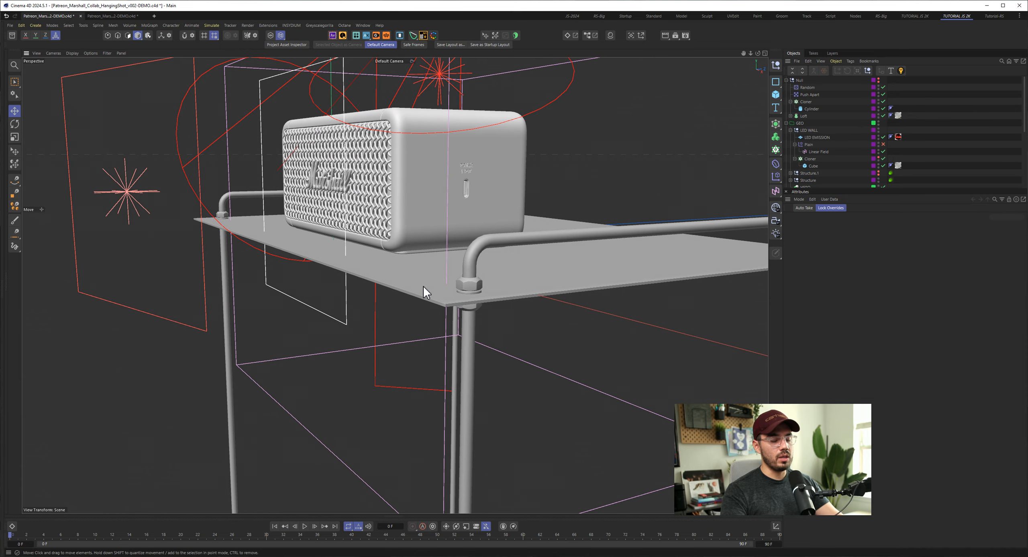
pyautogui.moveTo(487, 297)
pyautogui.keyDown('alt'); pyautogui.mouseDown()
pyautogui.moveTo(482, 278)
pyautogui.moveTo(481, 288)
pyautogui.mouseUp(); pyautogui.keyUp('alt')
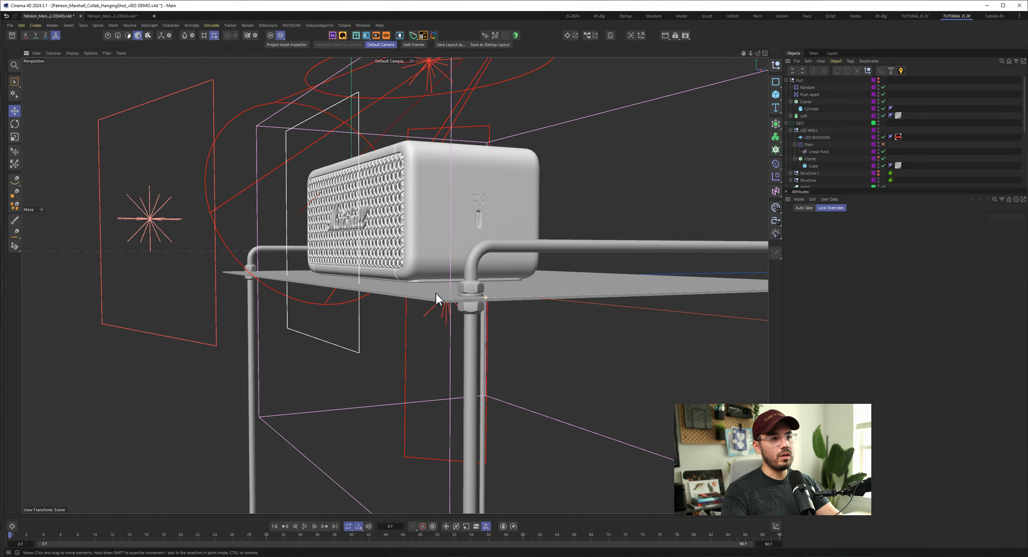
pyautogui.keyDown('alt'); pyautogui.moveTo(344, 284); pyautogui.dragTo(301, 300); pyautogui.keyUp('alt')
pyautogui.click(303, 301)
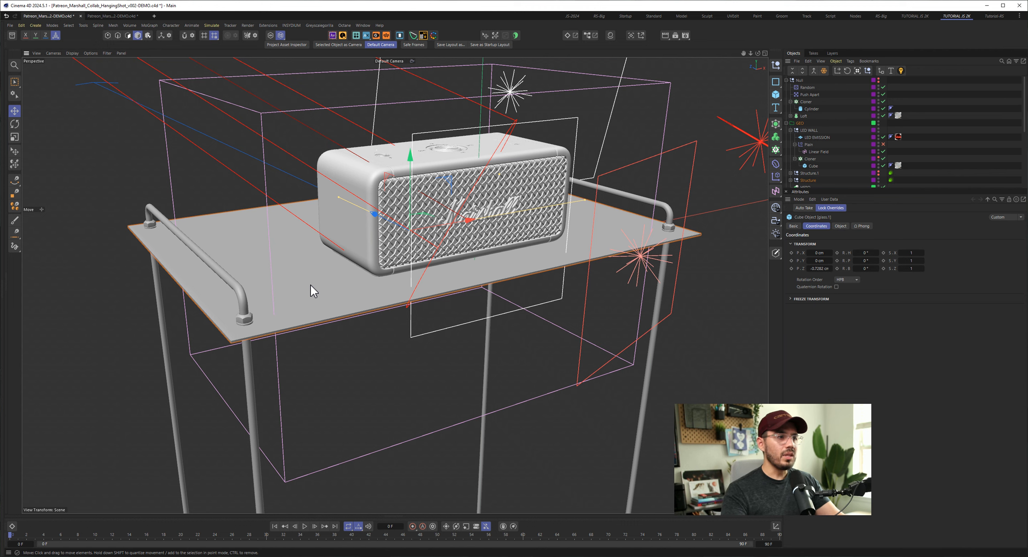
# - Bring the red Marshall reference image over the viewport, study the glass shelf in it, and move it away
pyautogui.moveTo(0, 205); pyautogui.dragTo(505, 154)
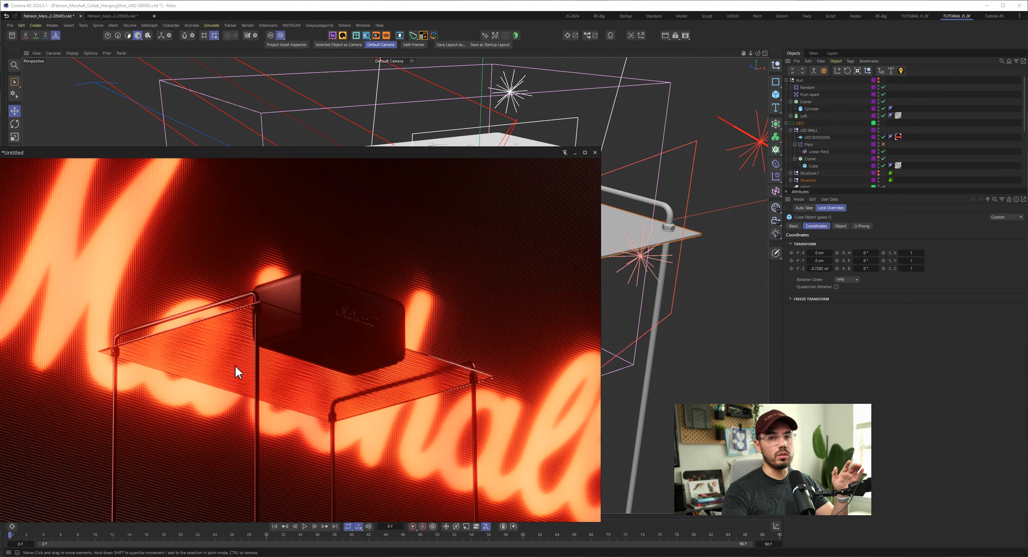
pyautogui.scroll(-2, 235, 365)
pyautogui.moveTo(238, 367); pyautogui.dragTo(299, 364, button='middle')
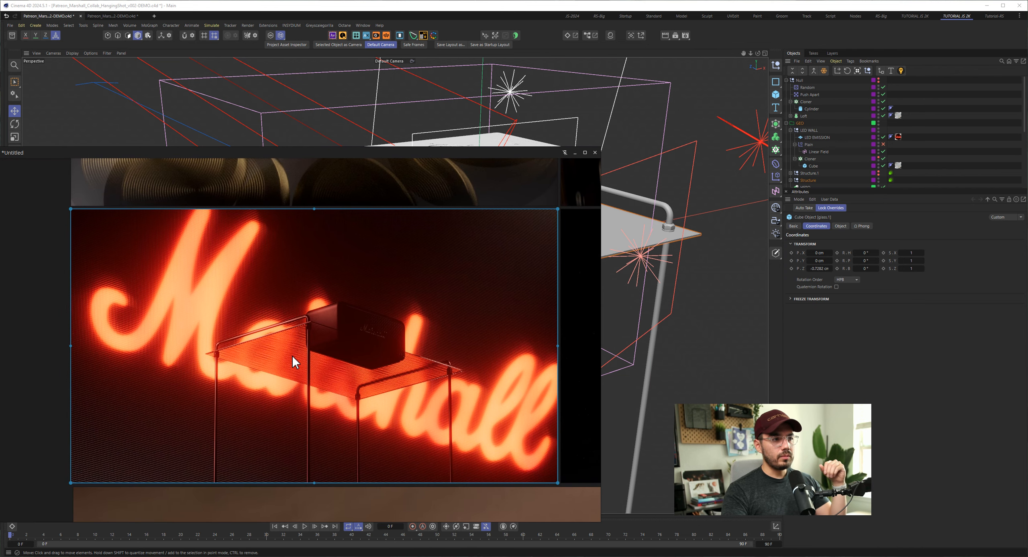
pyautogui.scroll(3, 292, 355)
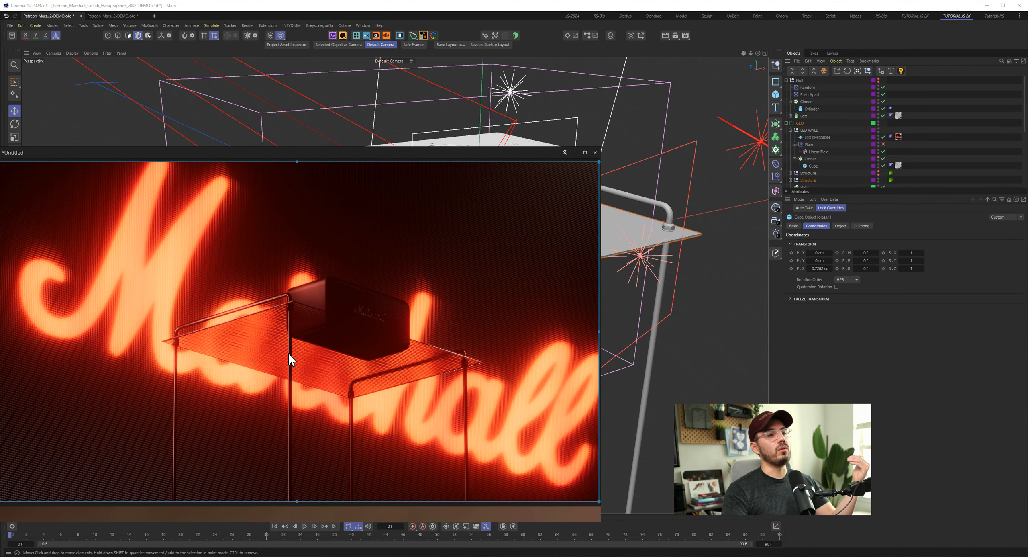
pyautogui.moveTo(288, 353); pyautogui.dragTo(289, 354, button='middle')
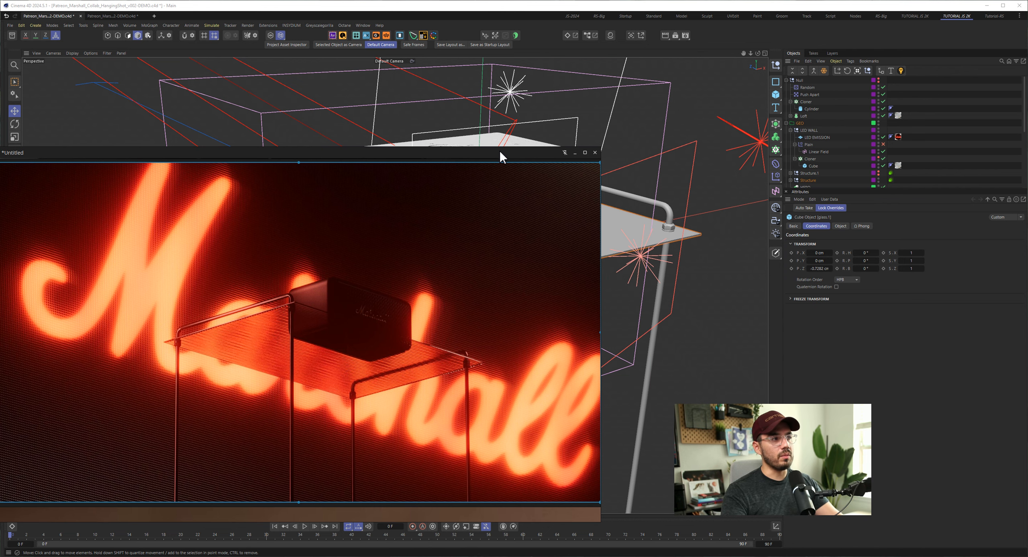
pyautogui.moveTo(515, 152); pyautogui.dragTo(0, 173)
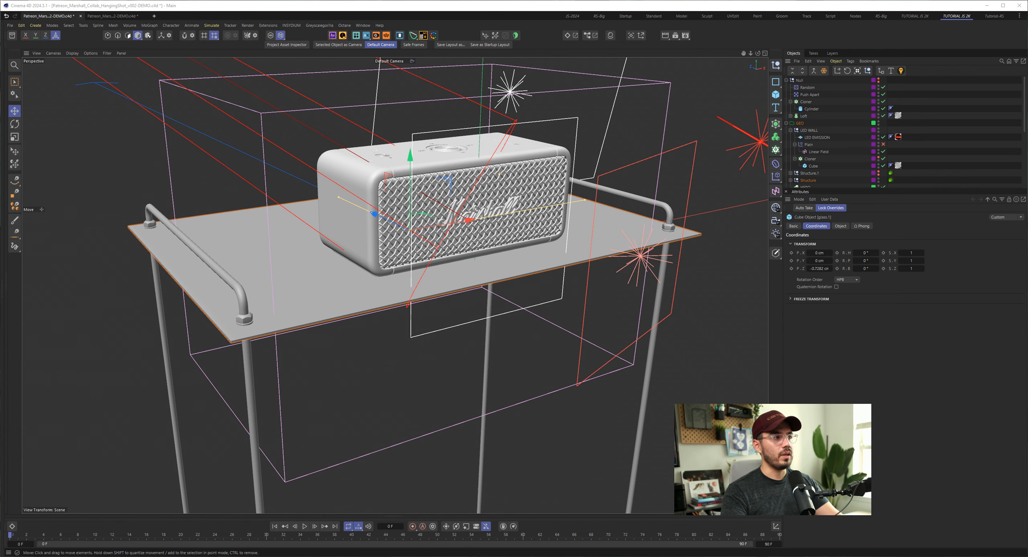
# - Clear the selection, inspect the shelf from its front and side, and select the Symmetry generator of the metal frame
pyautogui.click(723, 188)
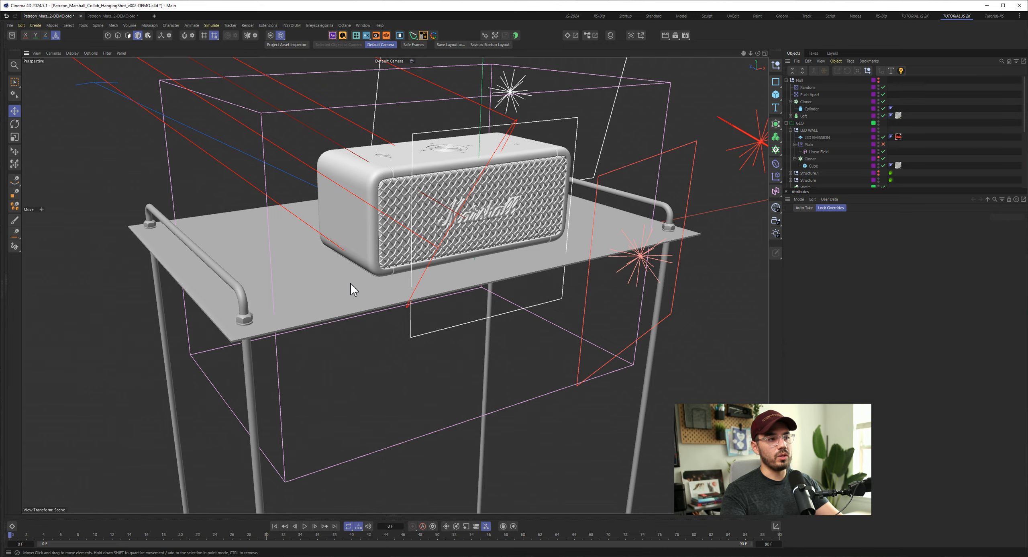
pyautogui.keyDown('alt'); pyautogui.moveTo(363, 296); pyautogui.dragTo(316, 301); pyautogui.keyUp('alt')
pyautogui.keyDown('alt'); pyautogui.moveTo(396, 285); pyautogui.dragTo(373, 302, button='right'); pyautogui.keyUp('alt')
pyautogui.keyDown('alt'); pyautogui.moveTo(372, 302); pyautogui.dragTo(367, 286); pyautogui.keyUp('alt')
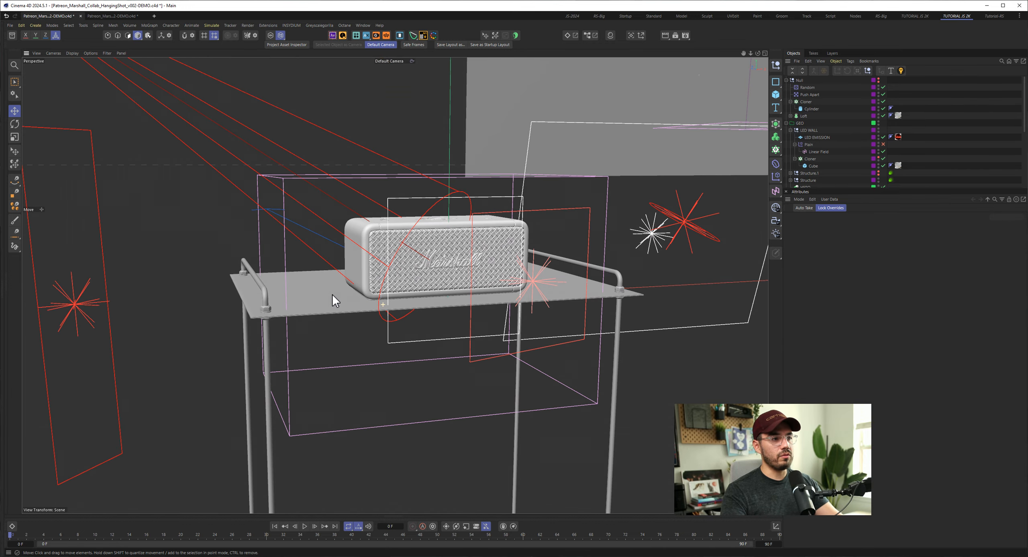
pyautogui.keyDown('alt'); pyautogui.moveTo(332, 294); pyautogui.dragTo(383, 302, button='right'); pyautogui.keyUp('alt')
pyautogui.keyDown('alt'); pyautogui.moveTo(382, 302); pyautogui.dragTo(230, 288); pyautogui.keyUp('alt')
pyautogui.click(230, 288)
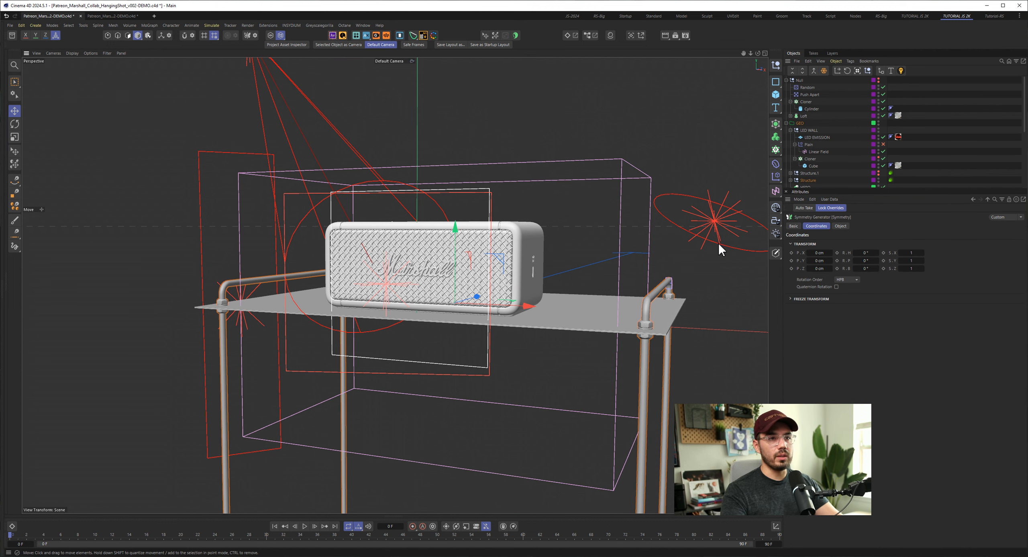
# - Make the object list taller and collapse the GEO, LIGHTS & ENV and Null groups
pyautogui.moveTo(848, 189); pyautogui.dragTo(848, 298)
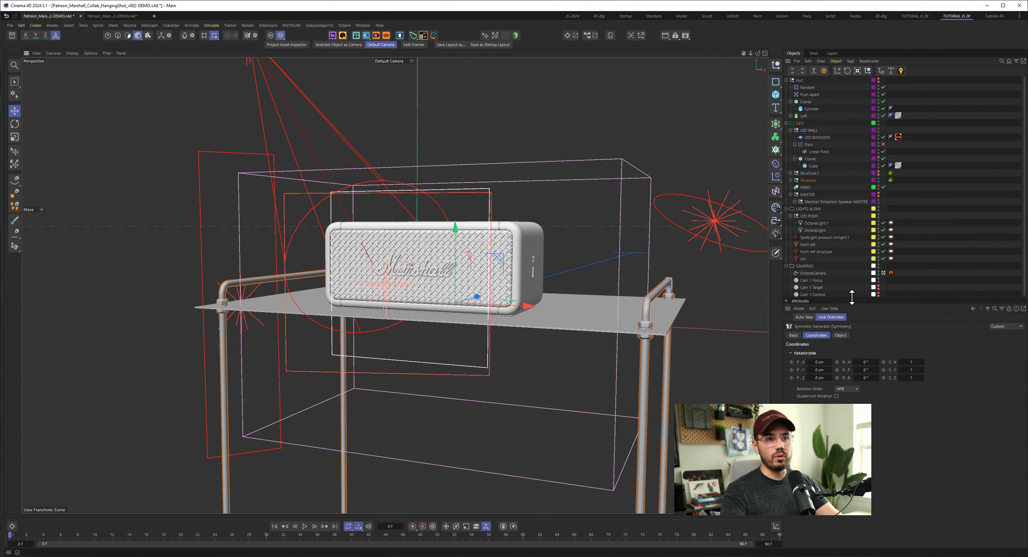
pyautogui.click(787, 123)
pyautogui.click(787, 130)
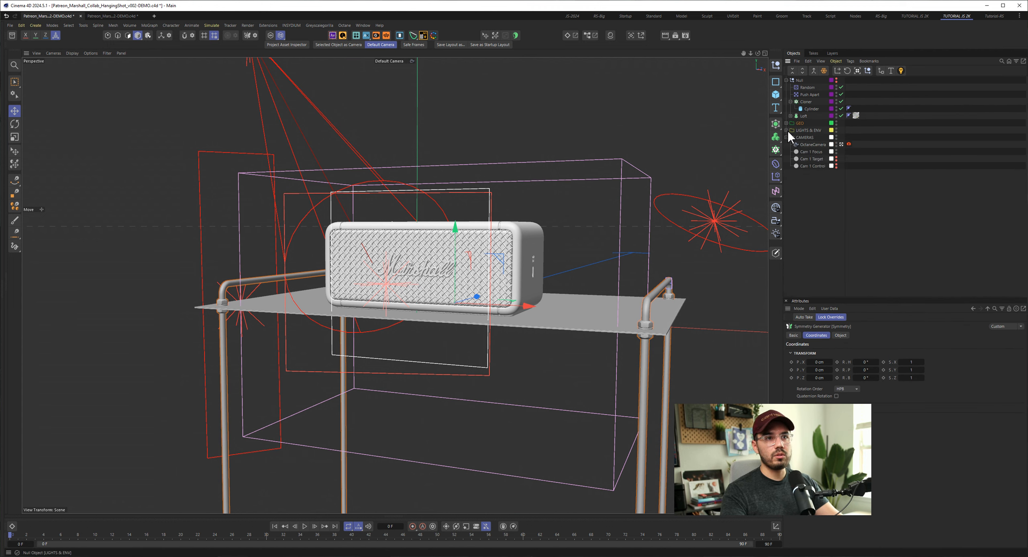
pyautogui.click(787, 80)
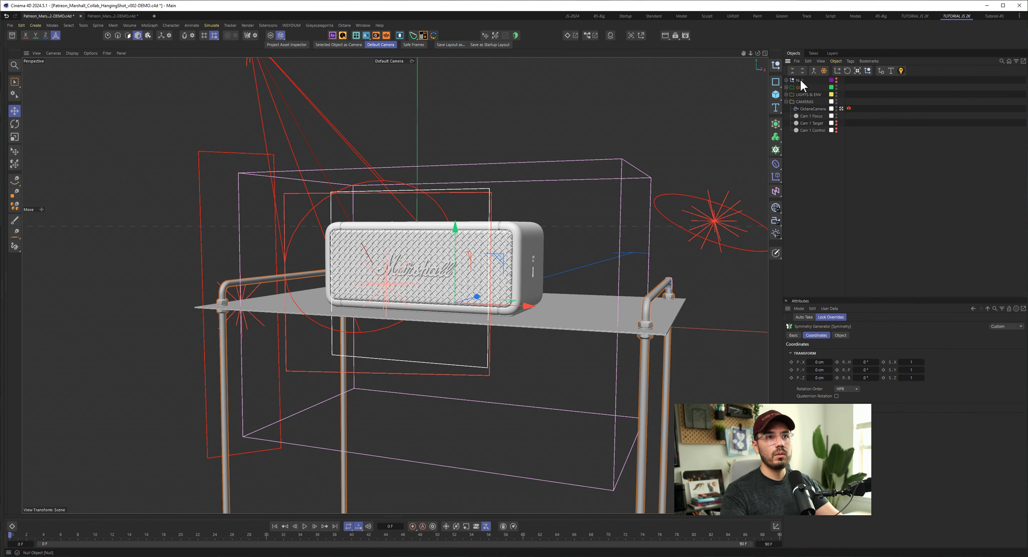
# - Temporarily show the Null group's vase with sticks to view it beside the speaker, and hide and collapse the group again
pyautogui.click(799, 80)
pyautogui.click(787, 80)
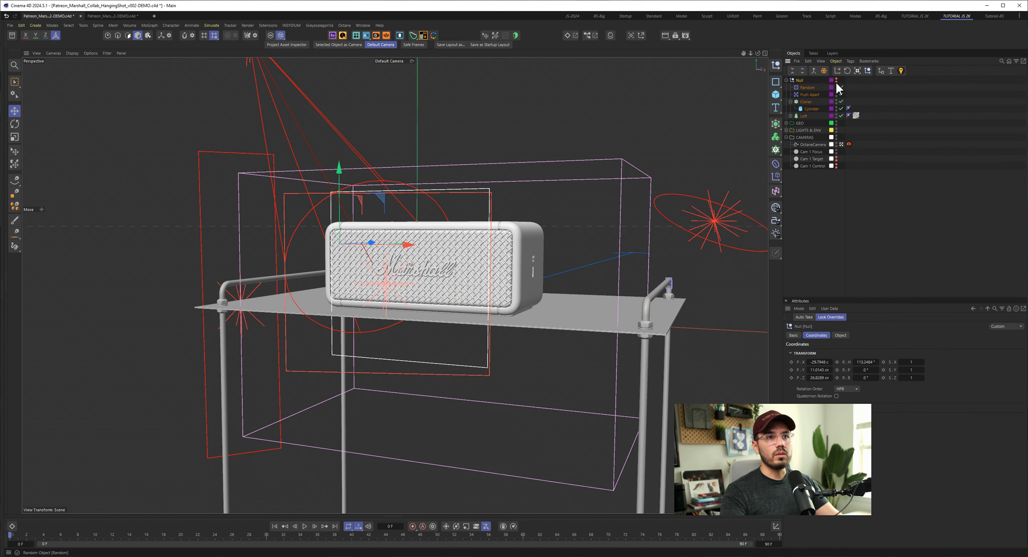
pyautogui.click(836, 79)
pyautogui.keyDown('alt'); pyautogui.moveTo(398, 254); pyautogui.dragTo(441, 275); pyautogui.keyUp('alt')
pyautogui.keyDown('alt'); pyautogui.moveTo(230, 236); pyautogui.dragTo(245, 243, button='right'); pyautogui.keyUp('alt')
pyautogui.moveTo(245, 243)
pyautogui.keyDown('alt'); pyautogui.mouseDown()
pyautogui.moveTo(336, 255)
pyautogui.moveTo(212, 251)
pyautogui.moveTo(255, 236)
pyautogui.mouseUp(); pyautogui.keyUp('alt')
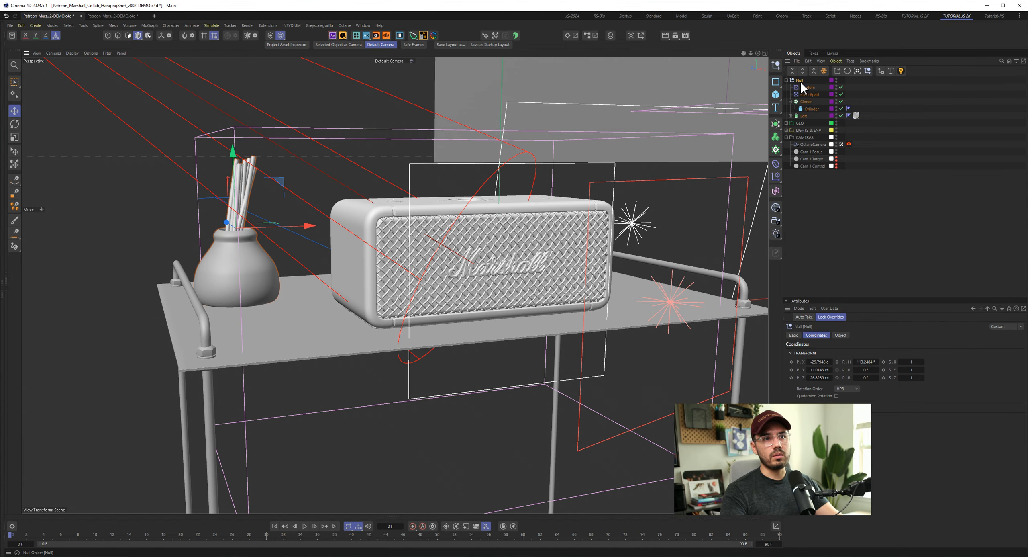
pyautogui.click(836, 79)
pyautogui.click(786, 80)
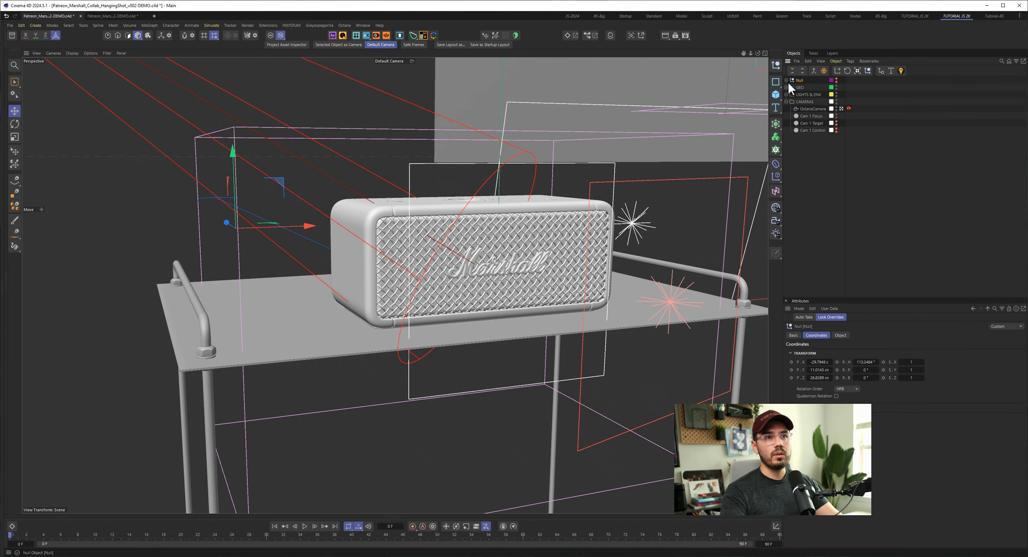
# - Expand the GEO group down to the Structure's Symmetry generator, and widen the object name column
pyautogui.click(787, 87)
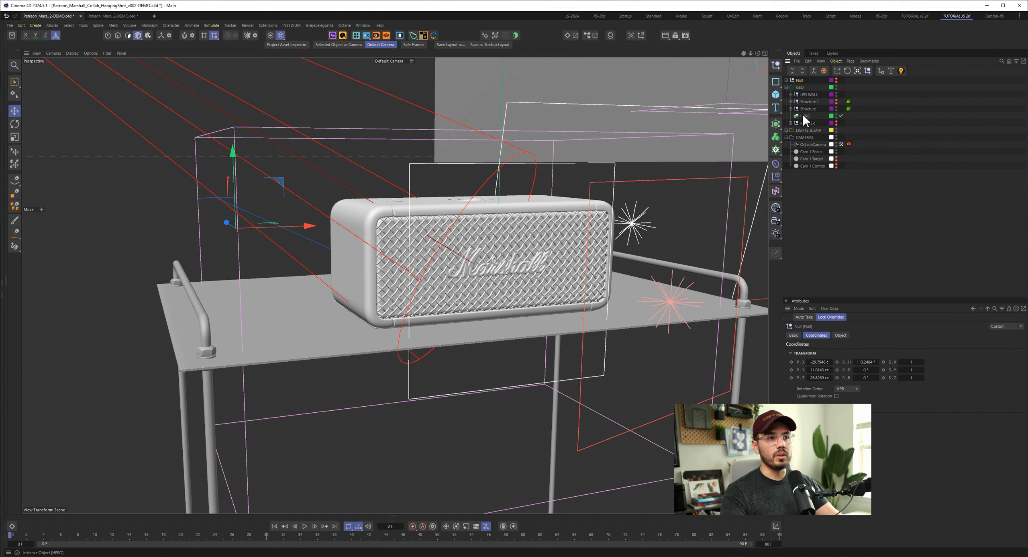
pyautogui.moveTo(847, 83); pyautogui.dragTo(883, 88)
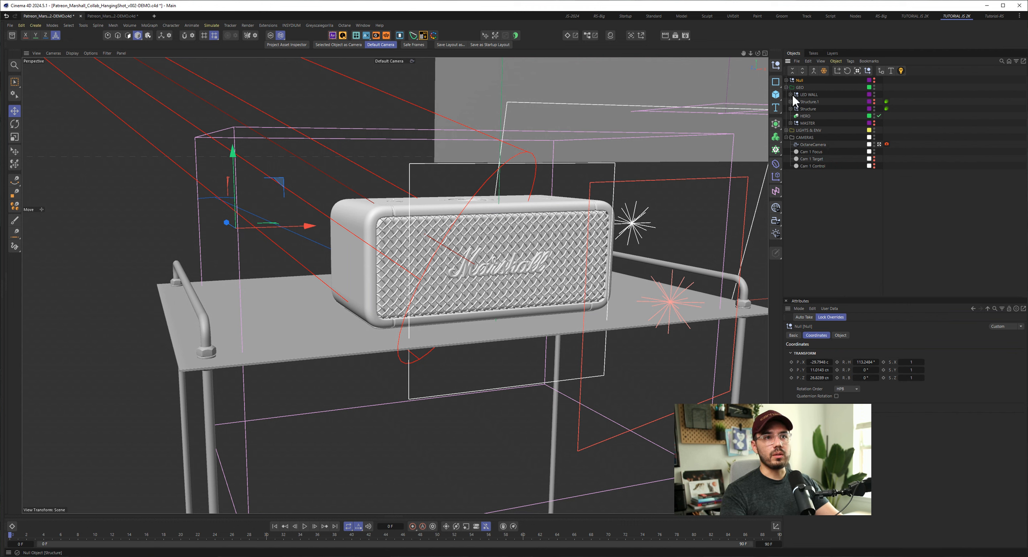
pyautogui.click(808, 110)
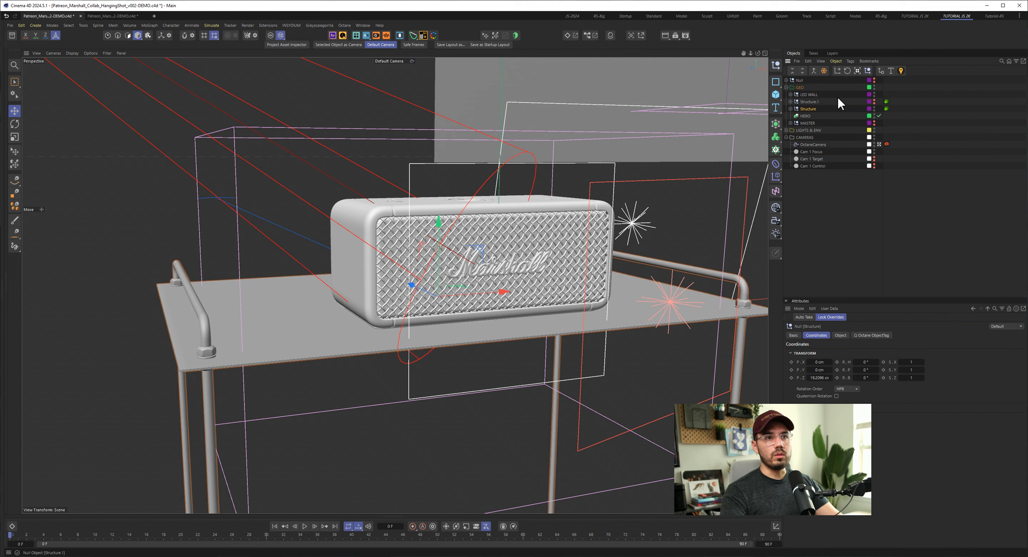
pyautogui.click(790, 109)
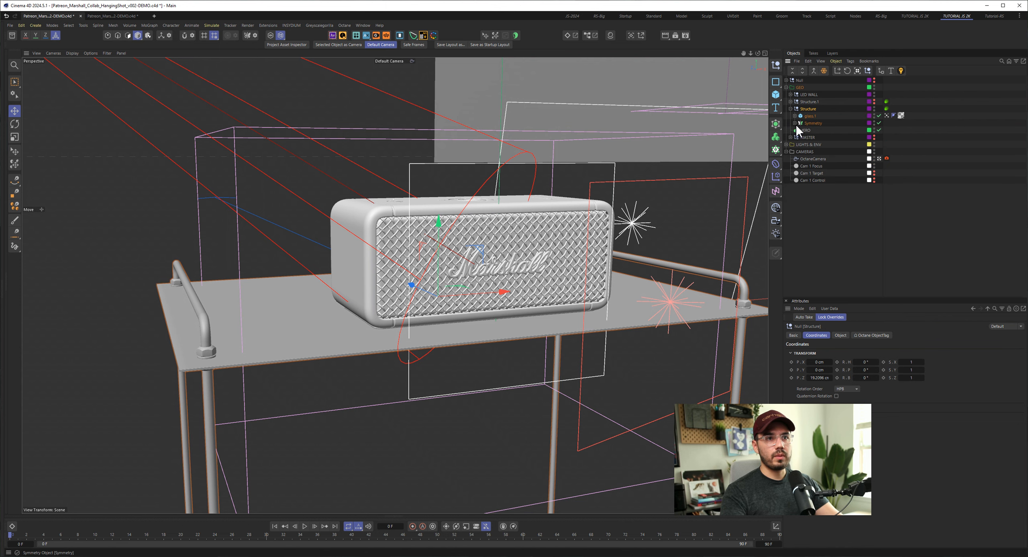
pyautogui.click(795, 122)
# - Disable the Symmetry generator, fully expand the parts inside it, and view the single leg from the side
pyautogui.click(879, 122)
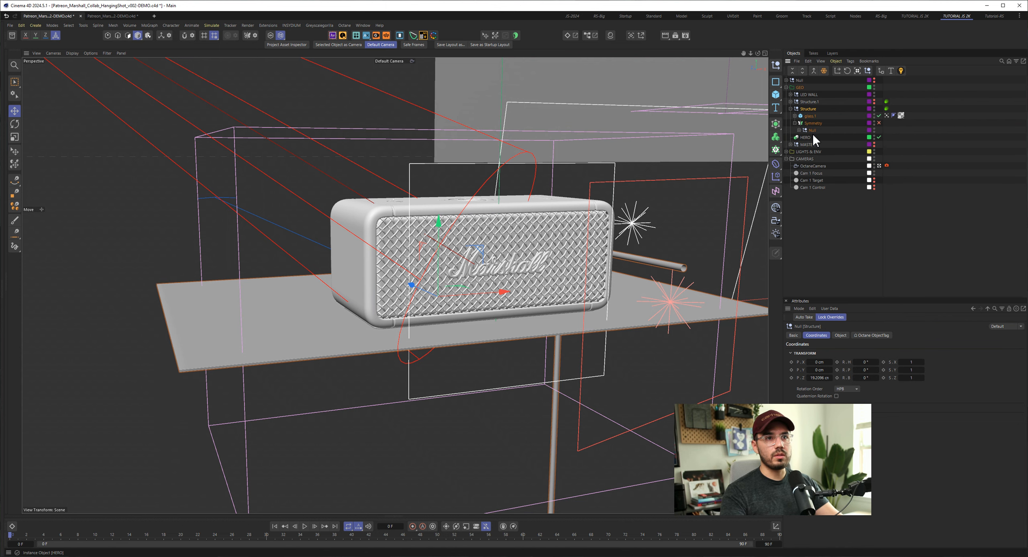
pyautogui.click(799, 131)
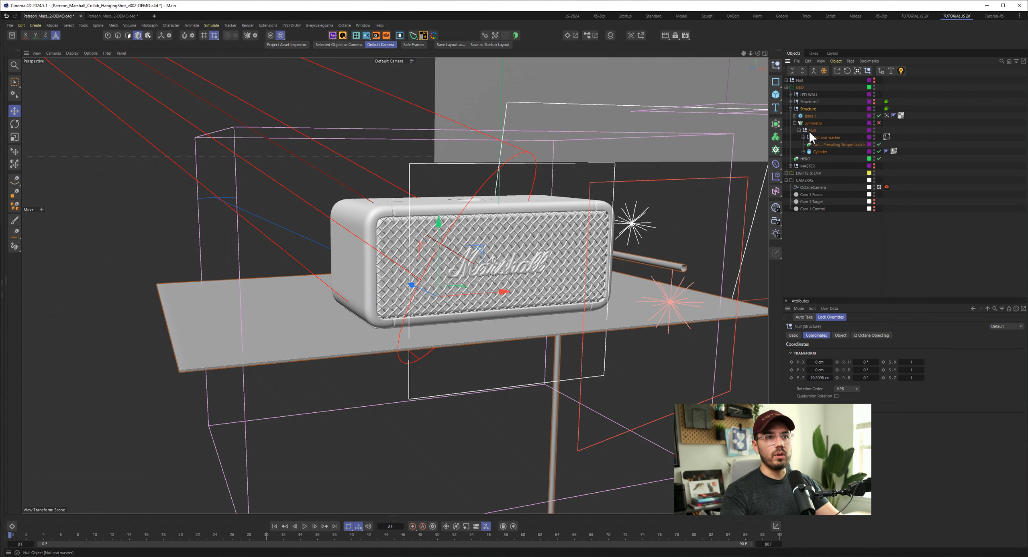
pyautogui.keyDown('alt'); pyautogui.moveTo(667, 302); pyautogui.dragTo(582, 253); pyautogui.keyUp('alt')
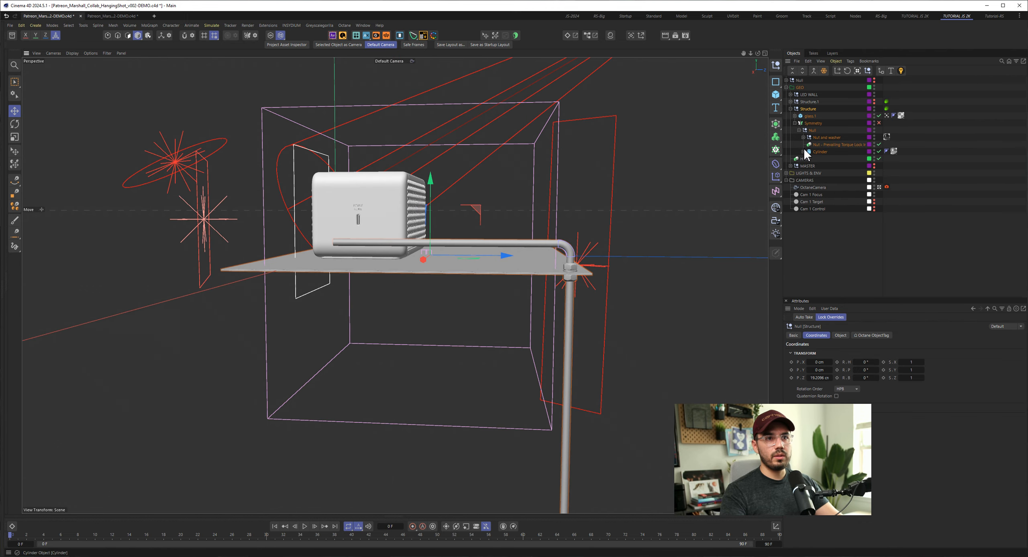
pyautogui.keyDown('ctrl'); pyautogui.click(795, 123); pyautogui.keyUp('ctrl')
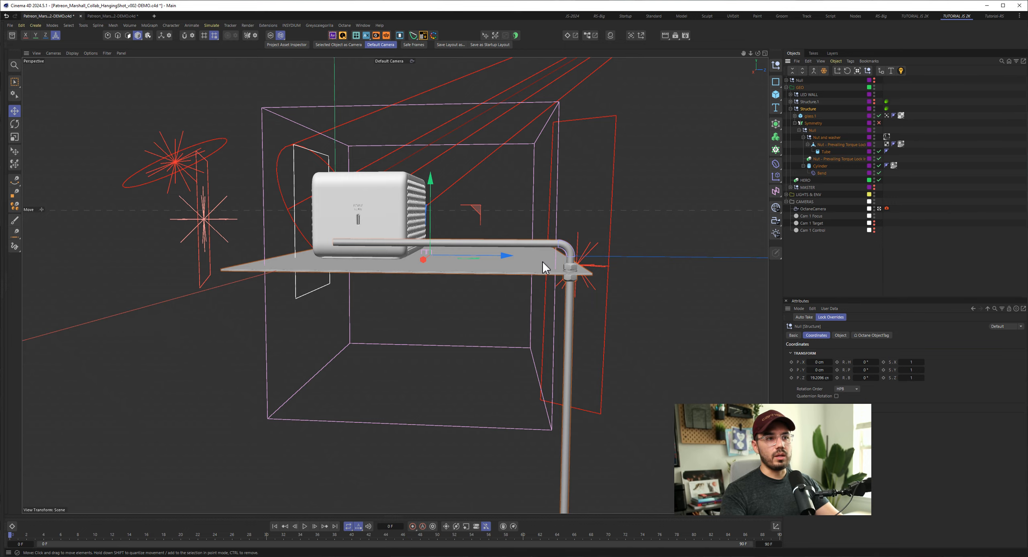
# - Disable the Tube and the nut instance, and toggle the Cylinder off and on to examine the bare pipe
pyautogui.keyDown('alt'); pyautogui.moveTo(544, 268); pyautogui.dragTo(393, 284); pyautogui.keyUp('alt')
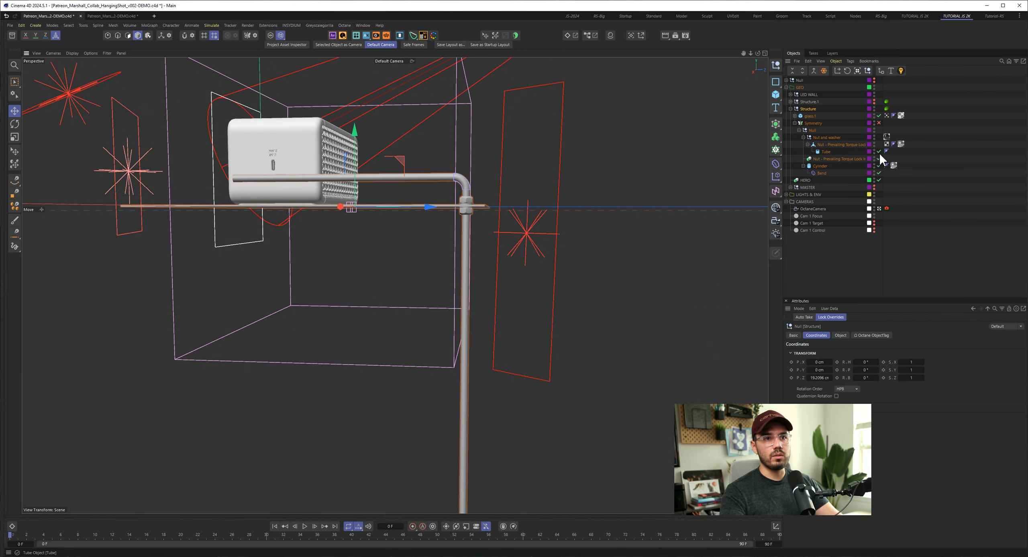
pyautogui.moveTo(880, 152); pyautogui.dragTo(880, 168)
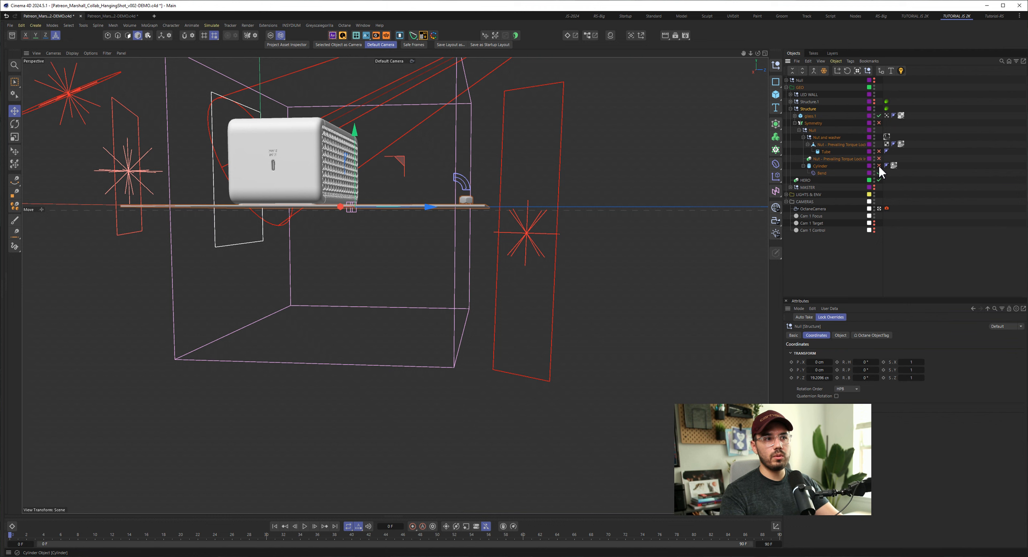
pyautogui.click(880, 165)
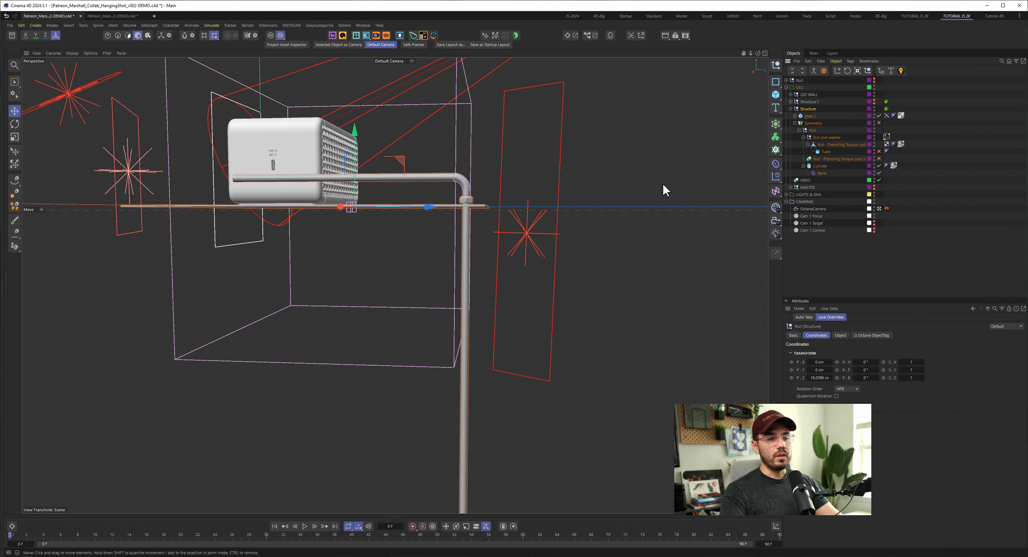
# - Select the Cylinder pipe and its Bend deformer, and toggle the Bend off and on to examine its effect
pyautogui.click(820, 166)
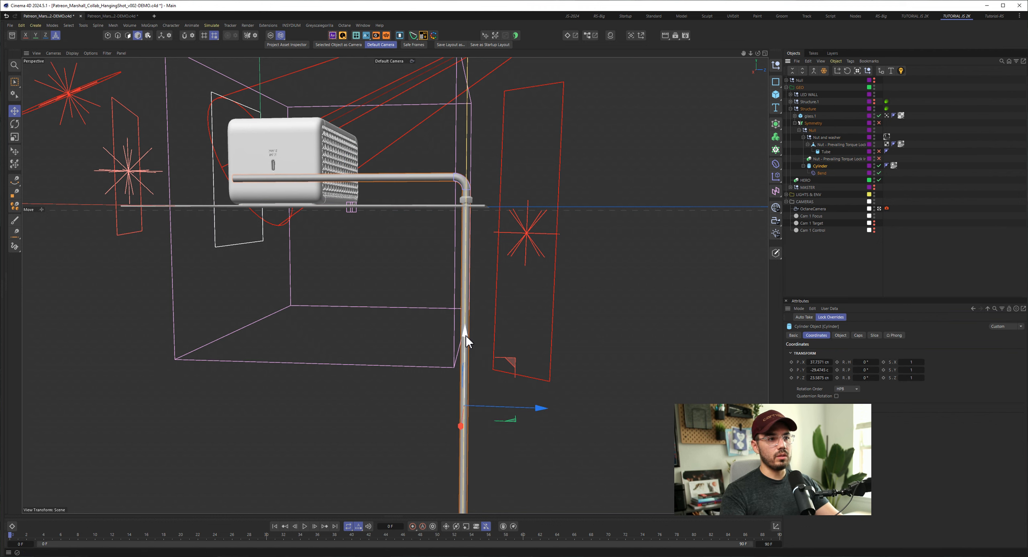
pyautogui.moveTo(466, 335); pyautogui.dragTo(475, 309)
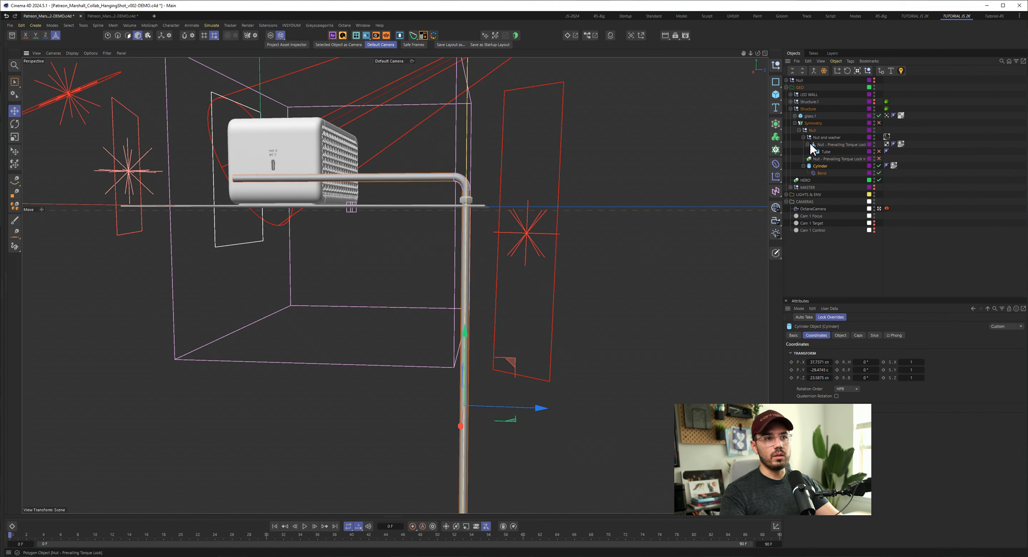
pyautogui.click(822, 173)
pyautogui.click(880, 173)
pyautogui.click(878, 172)
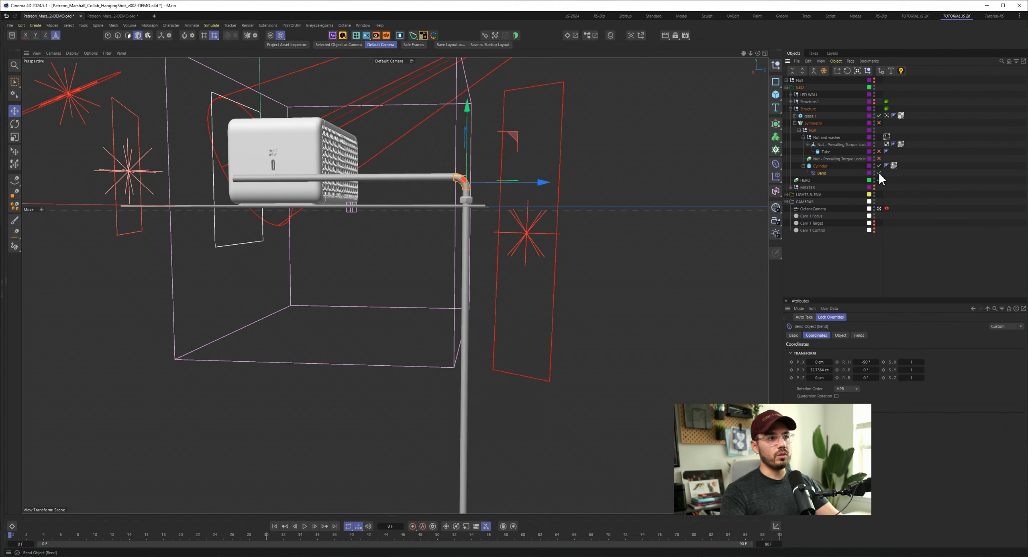
pyautogui.click(879, 172)
pyautogui.click(879, 172)
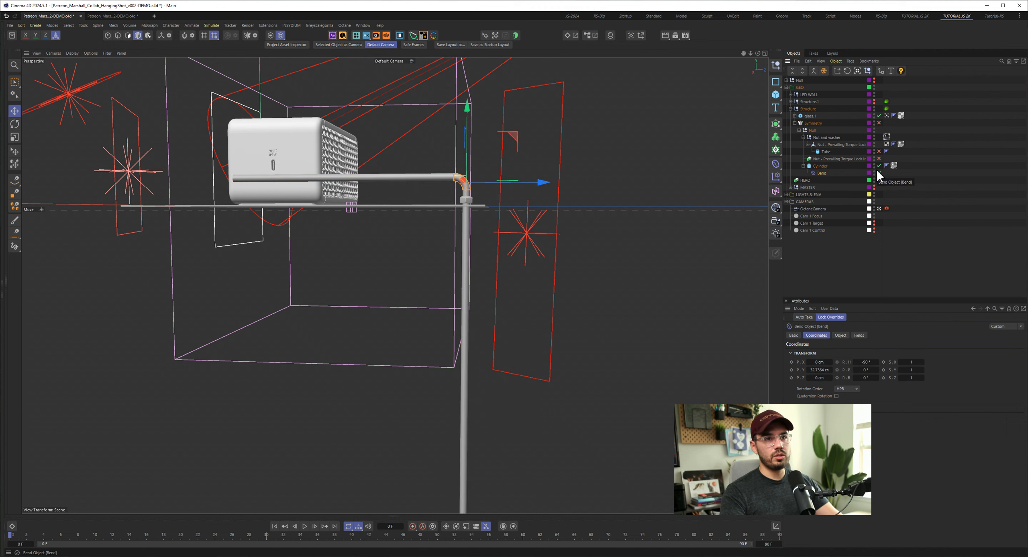
# - Select the nut instance, the Tube and the Nut - Prevailing Torque Lock in turn, and examine the nut up close
pyautogui.click(839, 158)
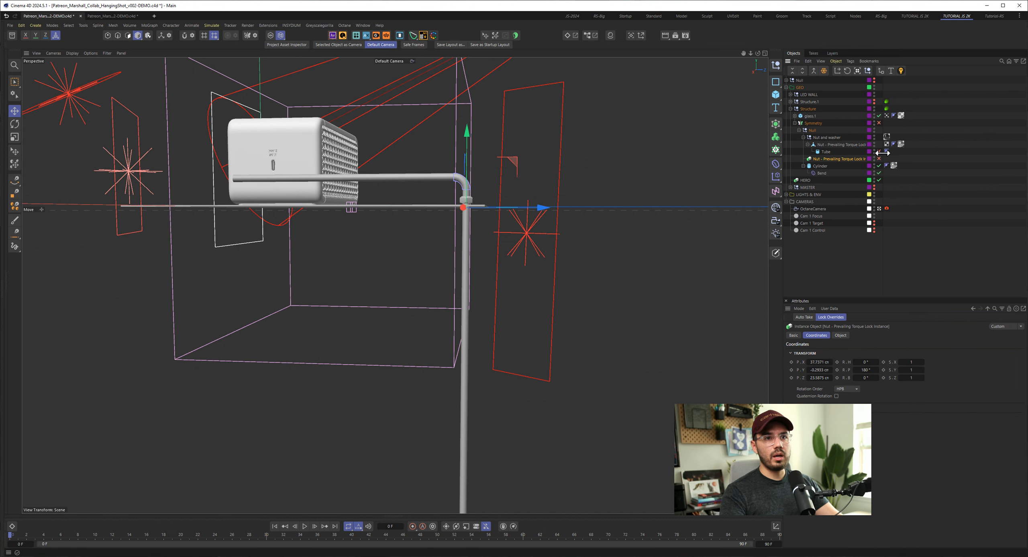
pyautogui.click(821, 152)
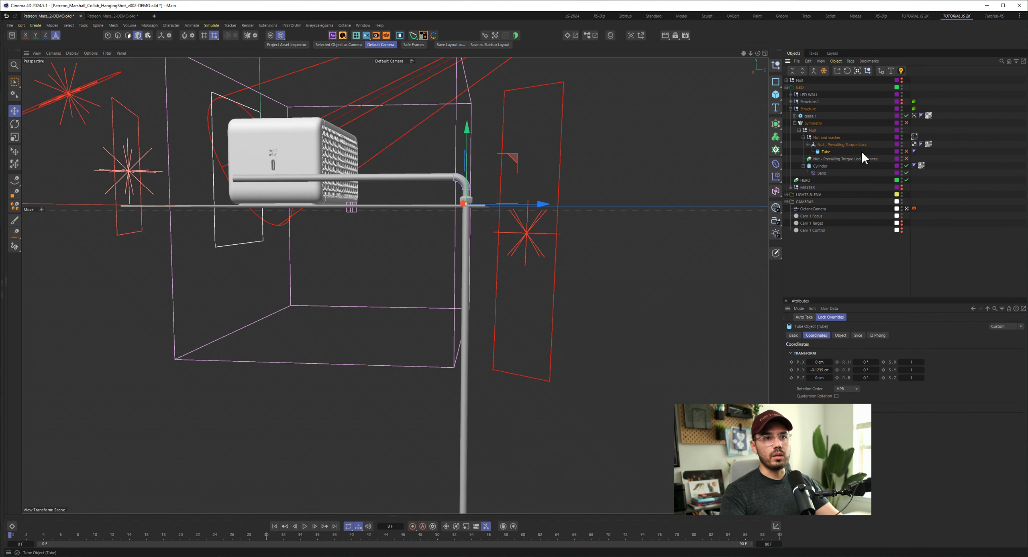
pyautogui.click(834, 145)
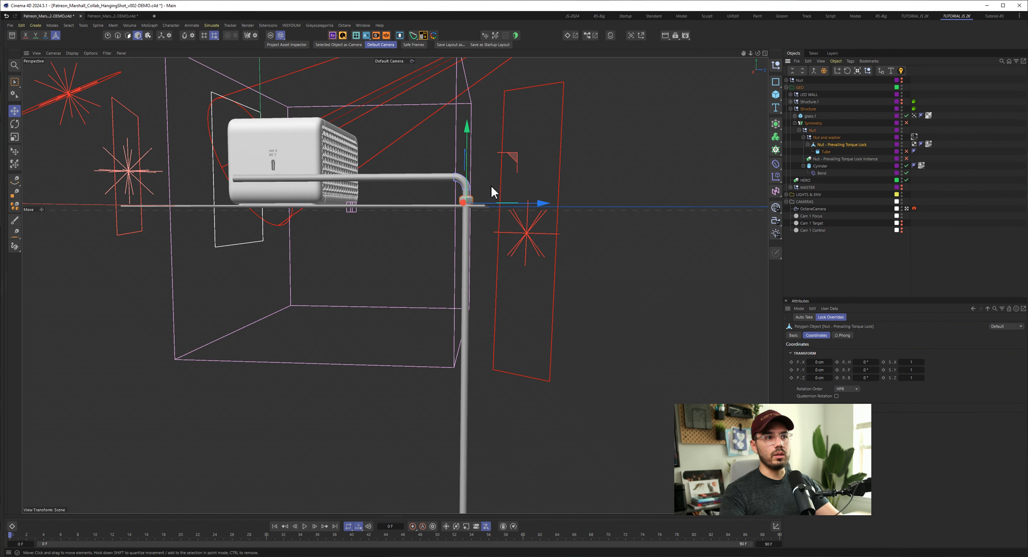
pyautogui.scroll(10, 491, 185)
pyautogui.keyDown('alt'); pyautogui.moveTo(407, 241); pyautogui.dragTo(403, 239); pyautogui.keyUp('alt')
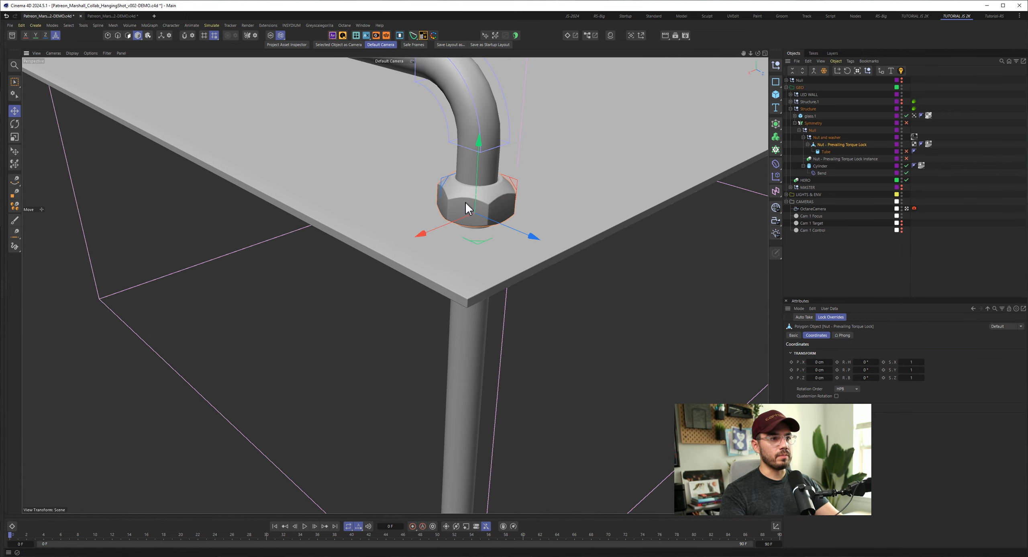
# - Re-enable the Tube washer and the nut instance under the shelf, and inspect the complete corner joint
pyautogui.keyDown('alt'); pyautogui.moveTo(466, 203); pyautogui.dragTo(488, 201, button='right'); pyautogui.keyUp('alt')
pyautogui.keyDown('alt'); pyautogui.moveTo(487, 201); pyautogui.dragTo(394, 249); pyautogui.keyUp('alt')
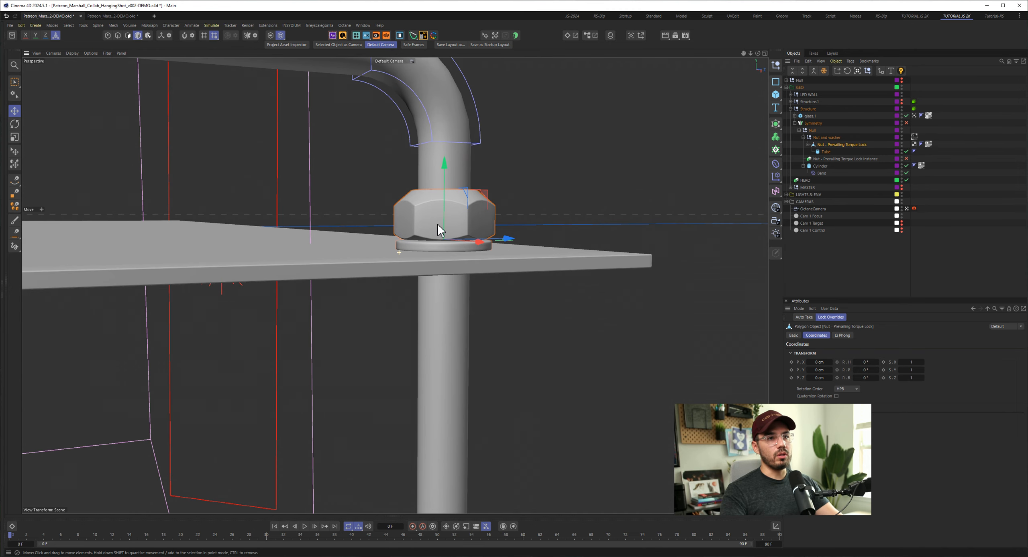
pyautogui.click(906, 158)
pyautogui.moveTo(442, 306)
pyautogui.keyDown('alt'); pyautogui.mouseDown()
pyautogui.moveTo(426, 286)
pyautogui.moveTo(453, 290)
pyautogui.mouseUp(); pyautogui.keyUp('alt')
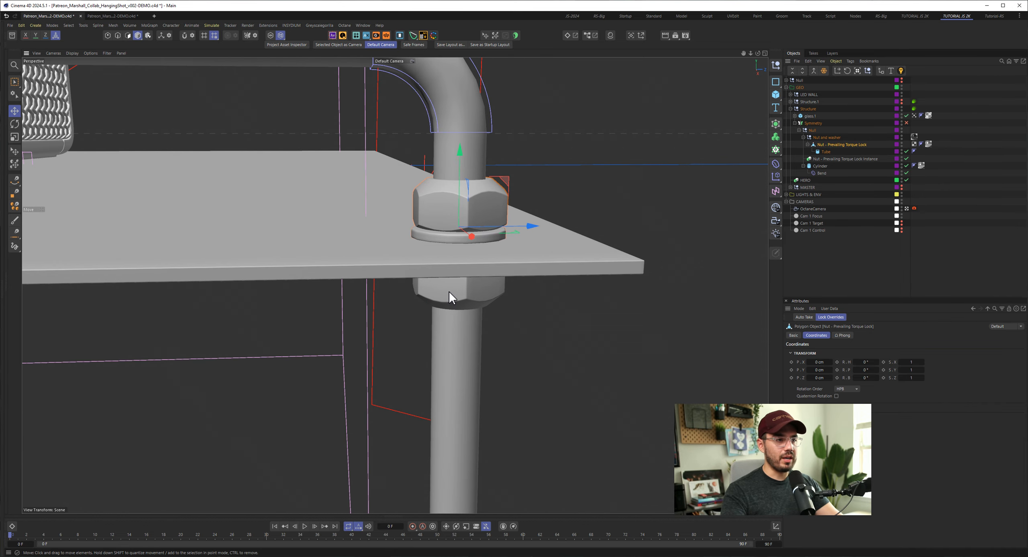
pyautogui.keyDown('alt'); pyautogui.moveTo(449, 291); pyautogui.dragTo(404, 297, button='right'); pyautogui.keyUp('alt')
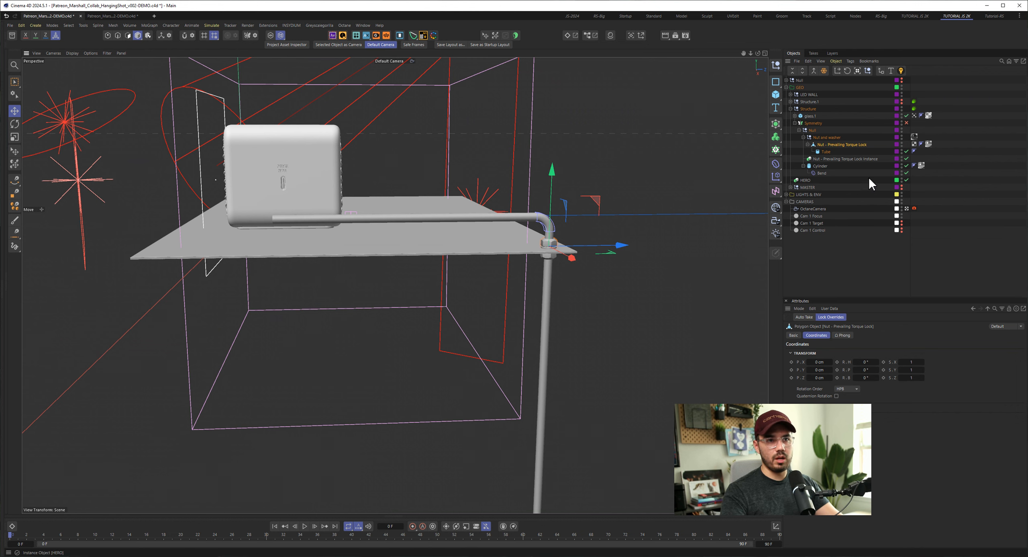
# - Re-enable the Symmetry generator, view the mirrored metal frame, and select the generator
pyautogui.click(907, 123)
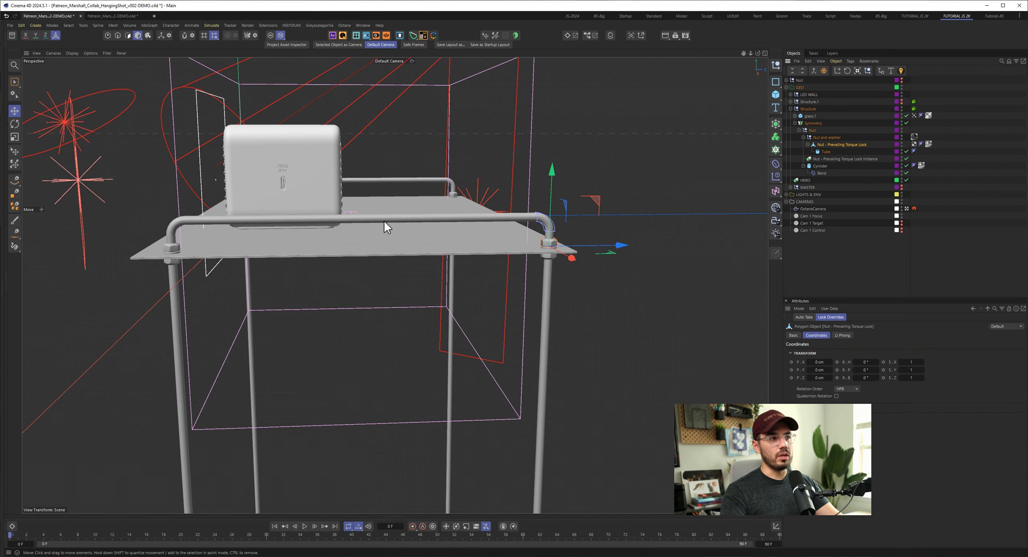
pyautogui.keyDown('alt'); pyautogui.moveTo(460, 240); pyautogui.dragTo(455, 247); pyautogui.keyUp('alt')
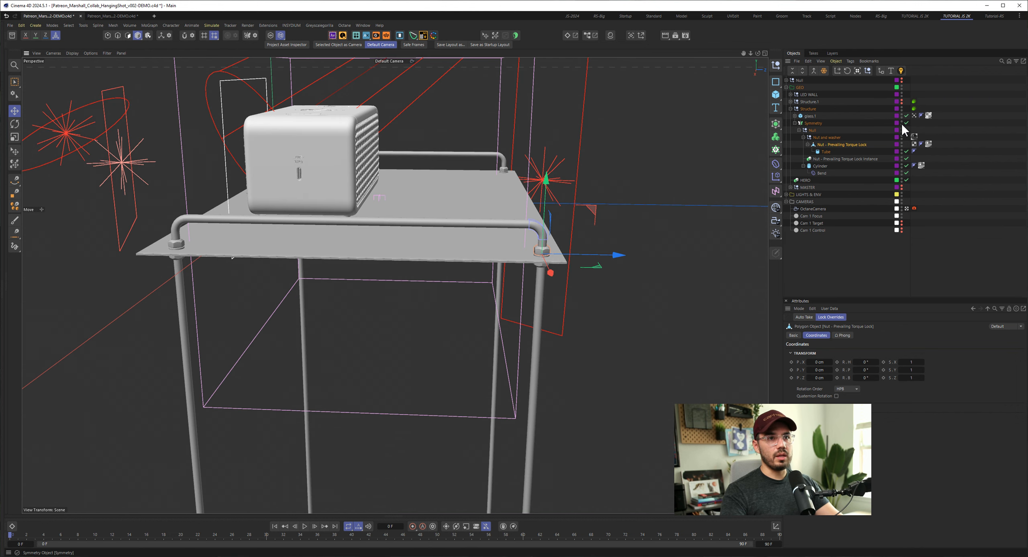
pyautogui.click(818, 125)
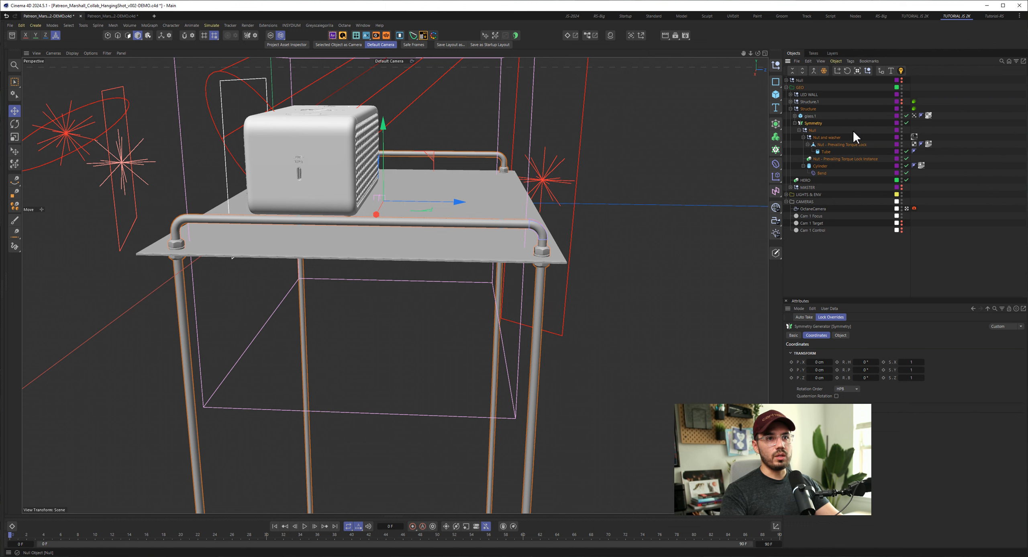
# - Toggle the HERO instance and the Symmetry generator, leave Symmetry disabled, and examine the single leg from the speaker's front
pyautogui.click(907, 179)
pyautogui.click(907, 180)
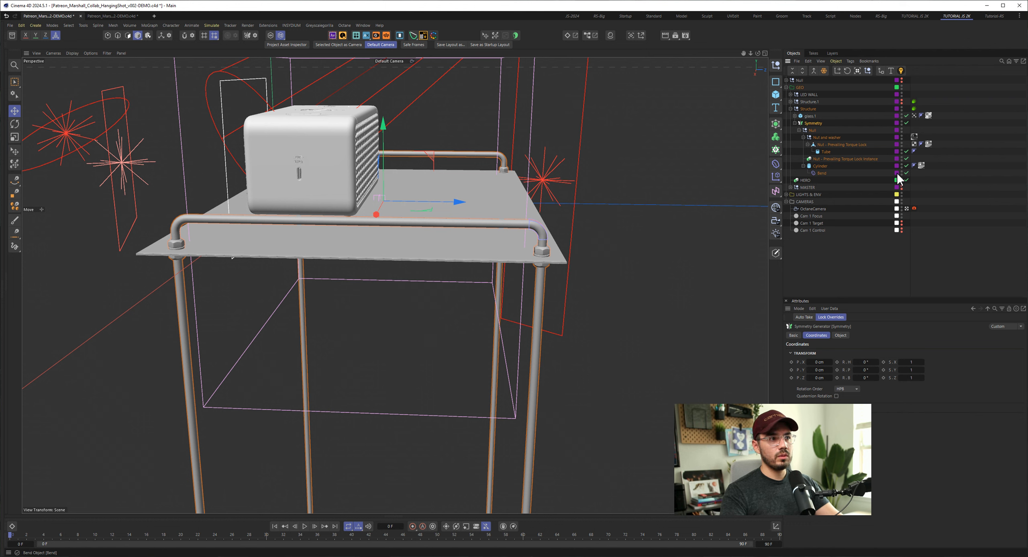
pyautogui.click(907, 122)
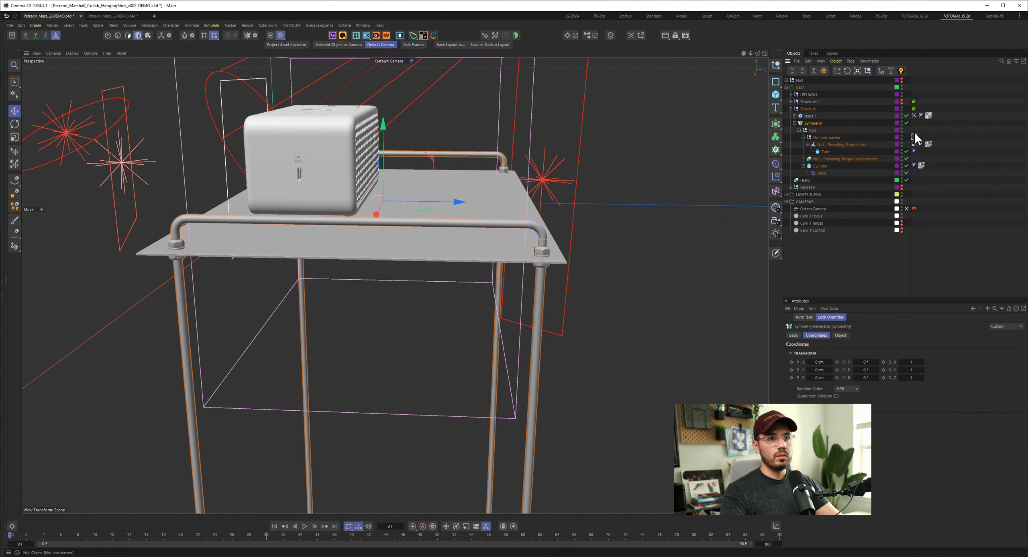
pyautogui.click(907, 123)
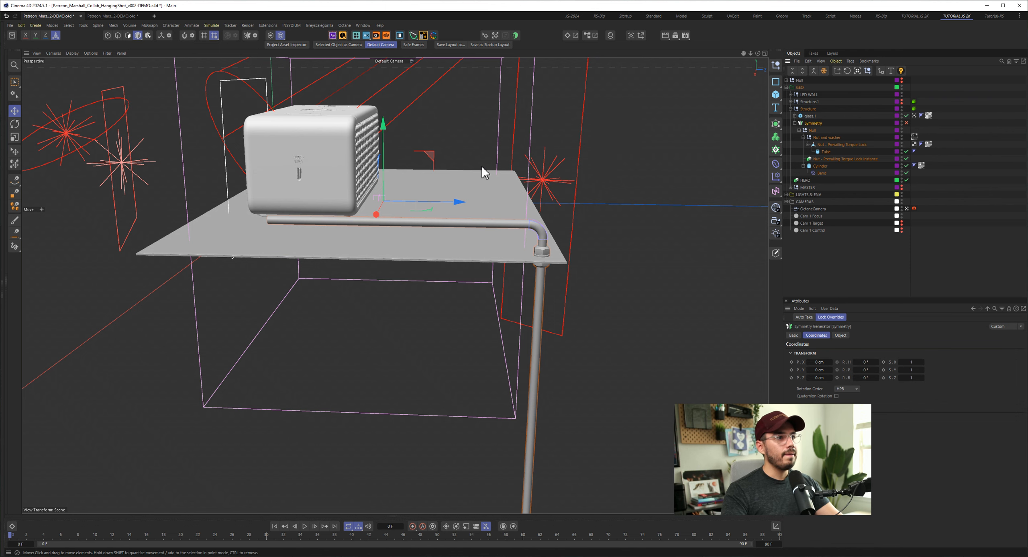
pyautogui.keyDown('alt'); pyautogui.moveTo(482, 165); pyautogui.dragTo(530, 256); pyautogui.keyUp('alt')
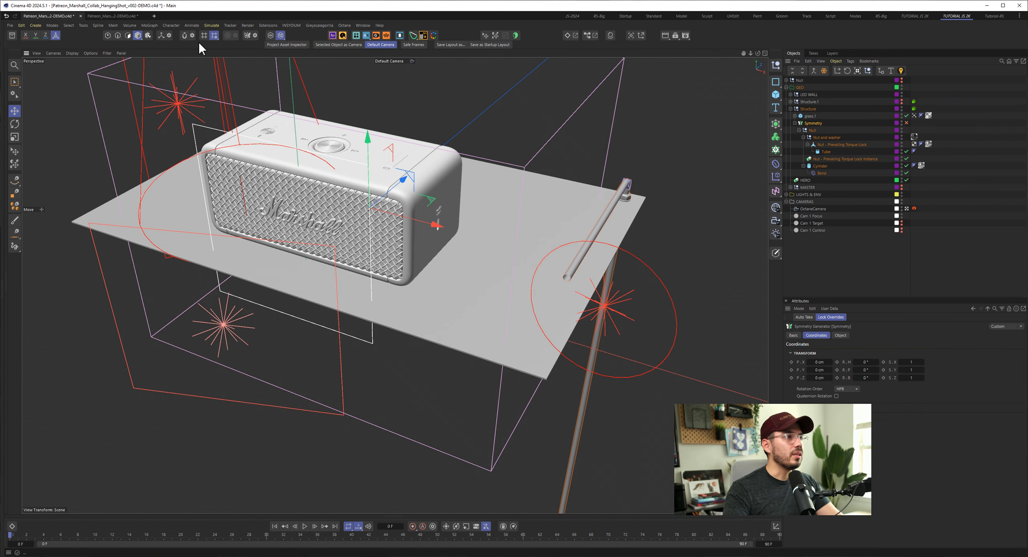
# - View the Symmetry Hub beside the speaker, close it, and re-enable the Symmetry generator of the frame
pyautogui.click(255, 35)
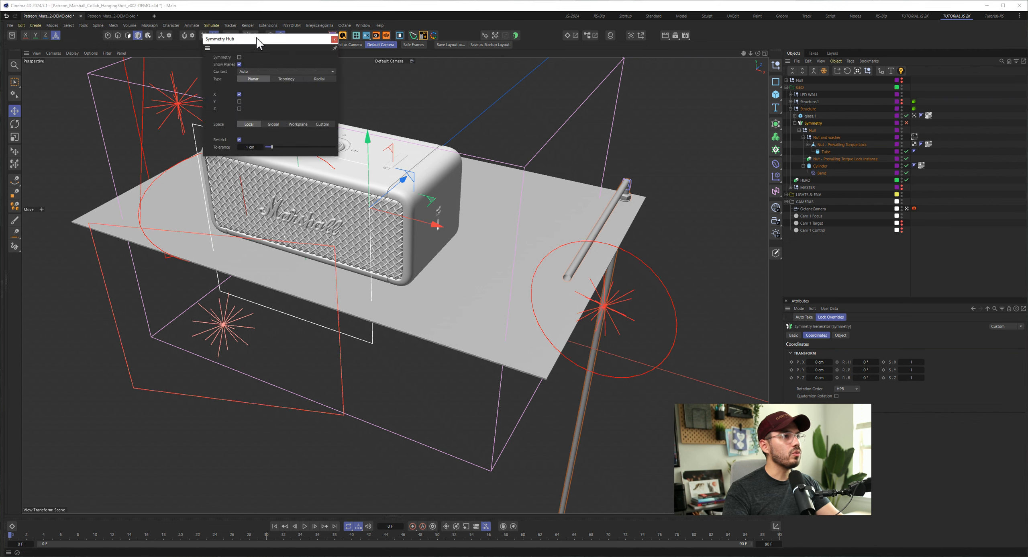
pyautogui.moveTo(255, 38); pyautogui.dragTo(593, 101)
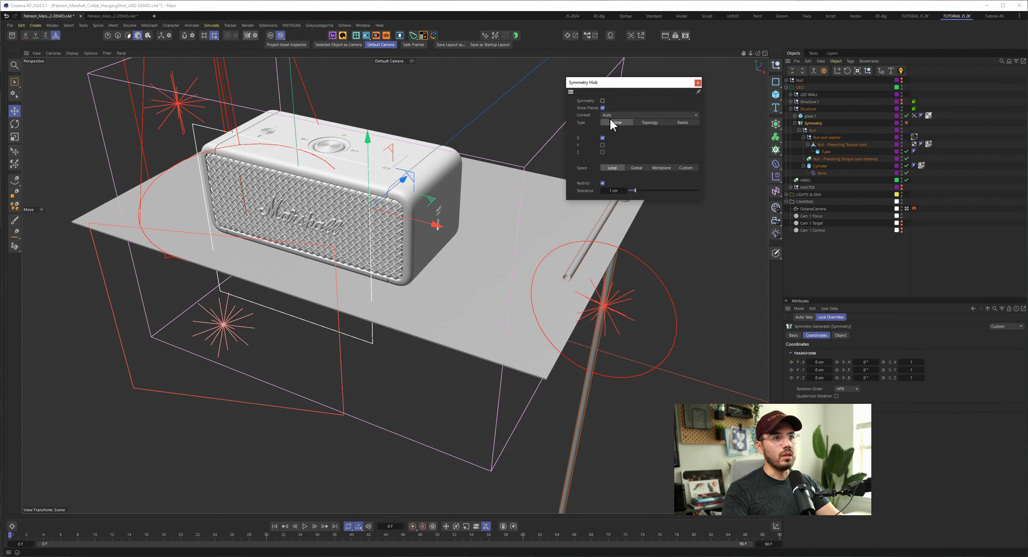
pyautogui.click(907, 123)
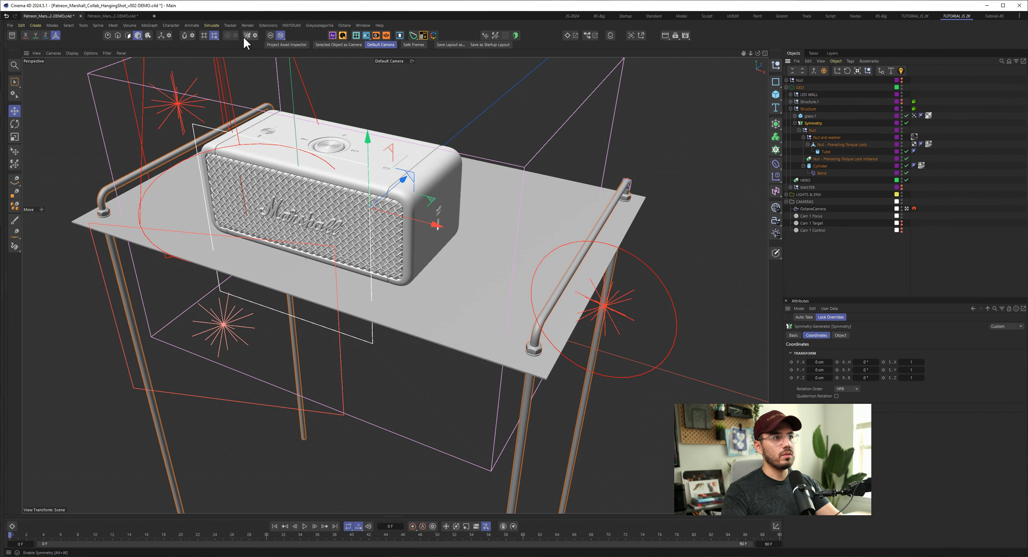
# - Reopen the Symmetry Hub to look over its settings, close it, and enlarge the Symmetry generator's attributes area
pyautogui.click(255, 35)
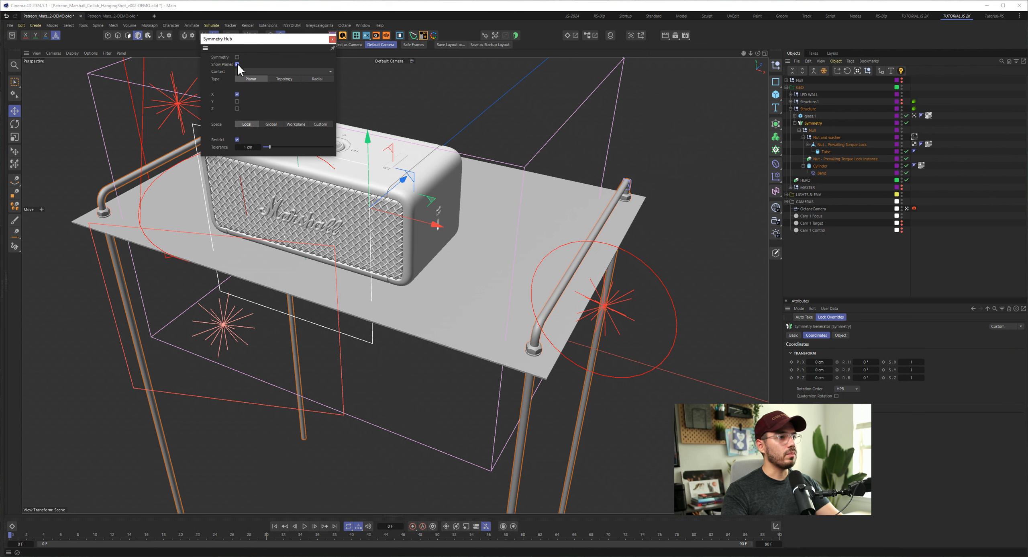
pyautogui.moveTo(268, 40); pyautogui.dragTo(633, 80)
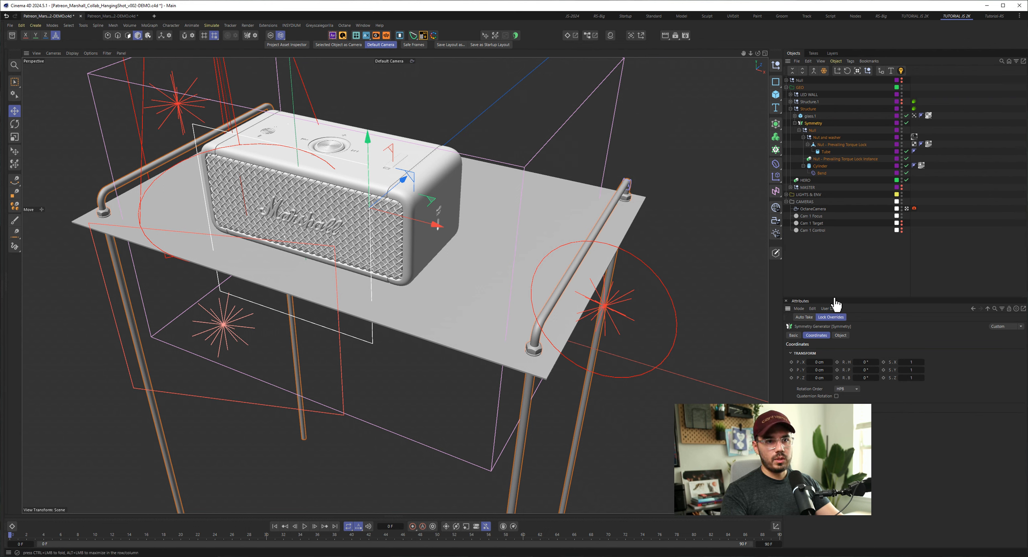
pyautogui.moveTo(835, 302); pyautogui.dragTo(833, 210)
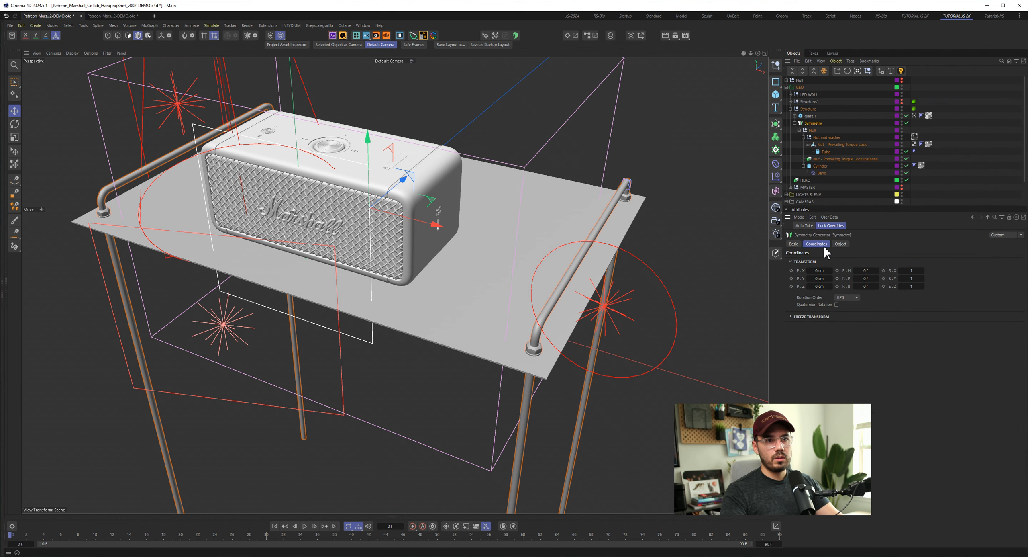
# - Show the Symmetry generator's mirror planes and examine how they cut through the shelf and frame
pyautogui.click(840, 244)
pyautogui.click(826, 260)
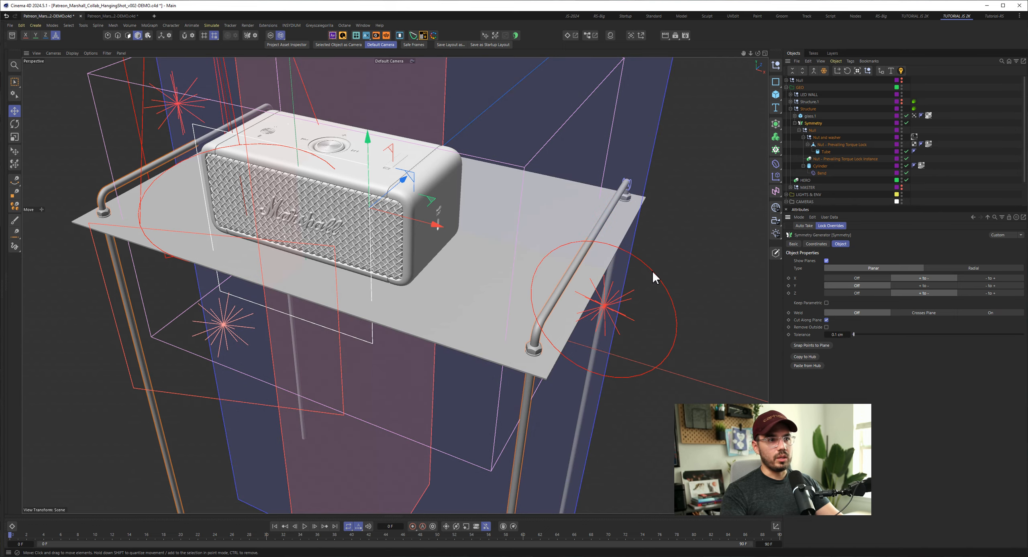
pyautogui.scroll(5, 408, 268)
pyautogui.scroll(-4, 361, 276)
pyautogui.keyDown('alt'); pyautogui.moveTo(328, 278); pyautogui.dragTo(360, 296, button='middle'); pyautogui.keyUp('alt')
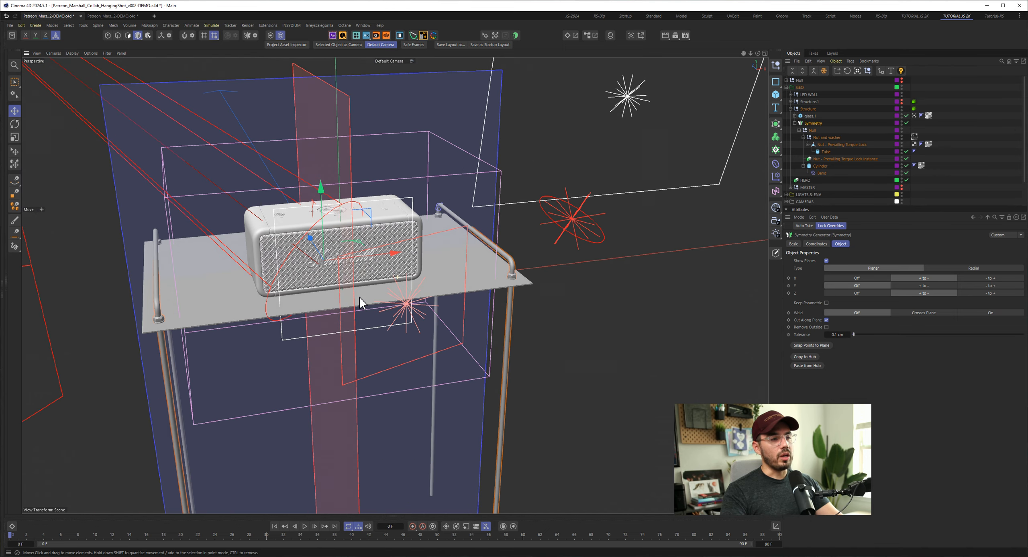
pyautogui.keyDown('alt'); pyautogui.moveTo(360, 296); pyautogui.dragTo(395, 242); pyautogui.keyUp('alt')
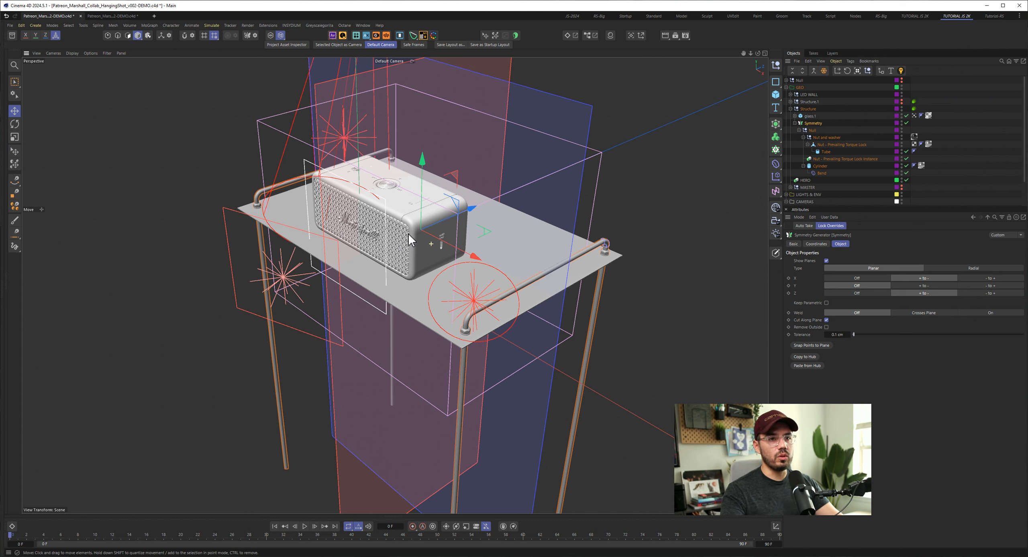
# - Turn the generator's X and Z mirroring off to compare the frame, and set both axes back to + to -
pyautogui.click(870, 278)
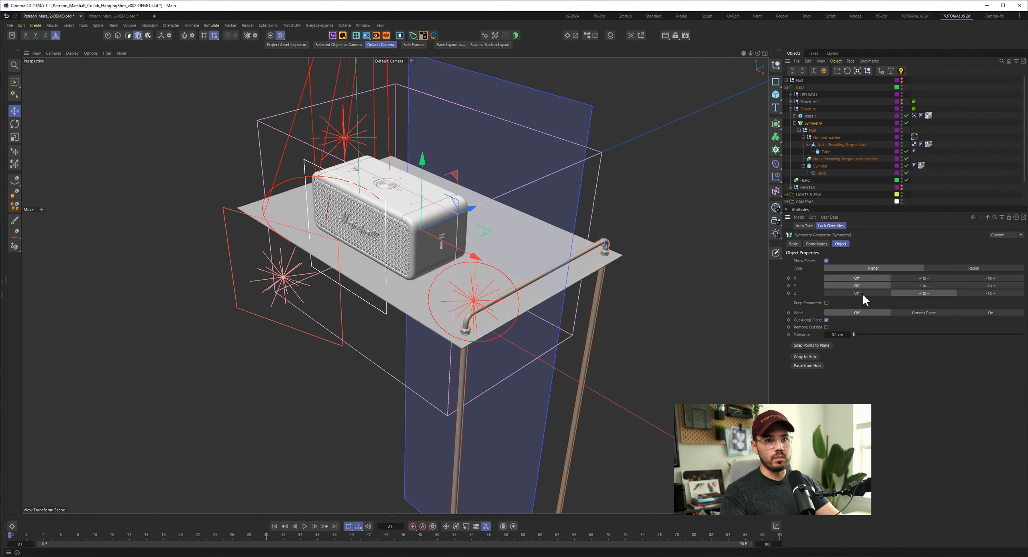
pyautogui.click(859, 293)
pyautogui.click(931, 278)
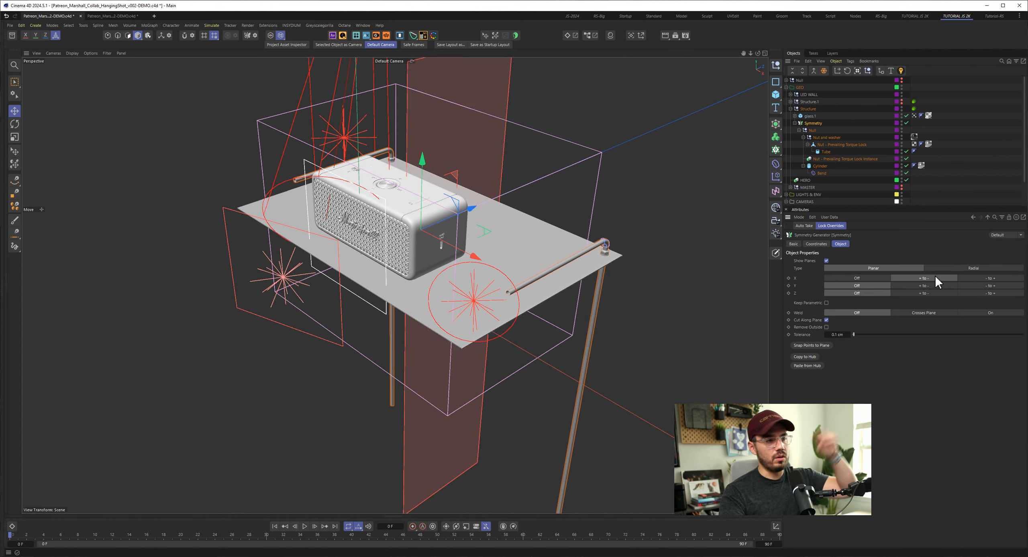
pyautogui.click(937, 293)
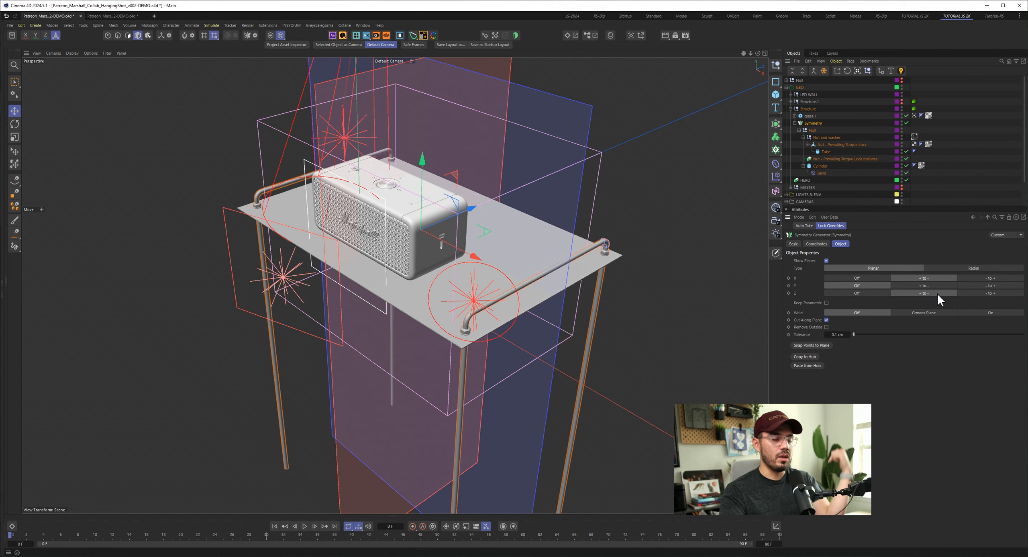
# - Hide the Symmetry generator's mirror planes and view the complete frame from the speaker's front
pyautogui.click(662, 275)
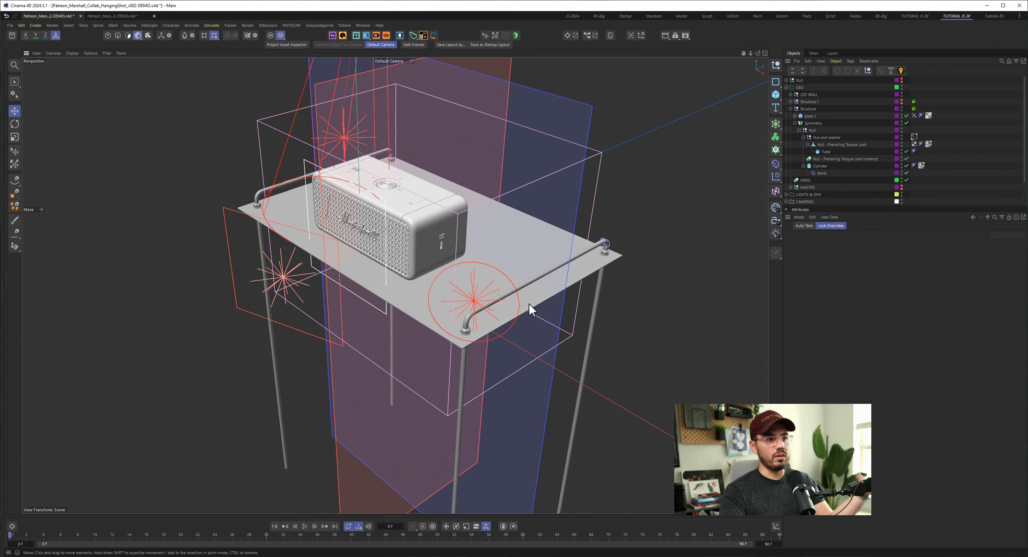
pyautogui.moveTo(531, 296); pyautogui.dragTo(643, 290)
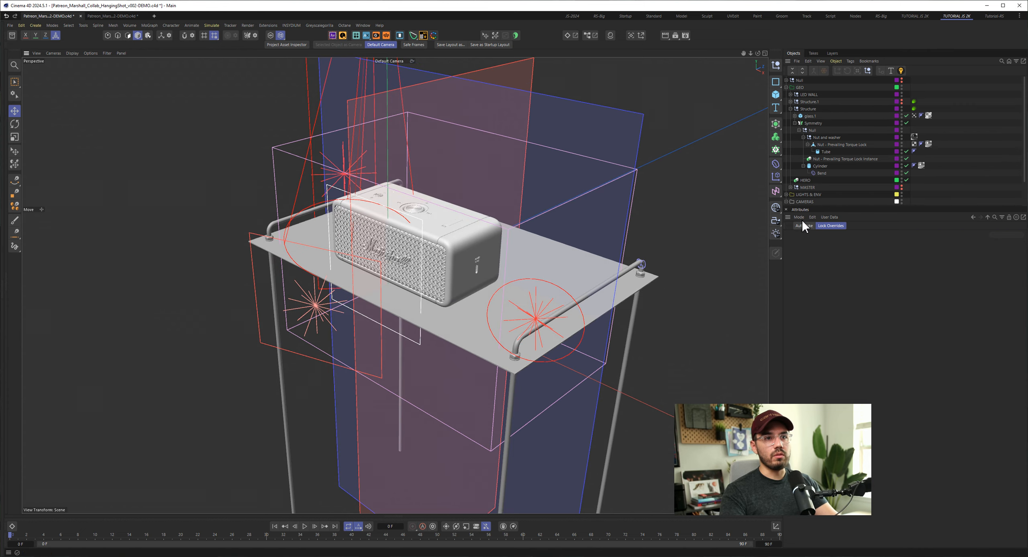
pyautogui.click(813, 123)
pyautogui.click(826, 260)
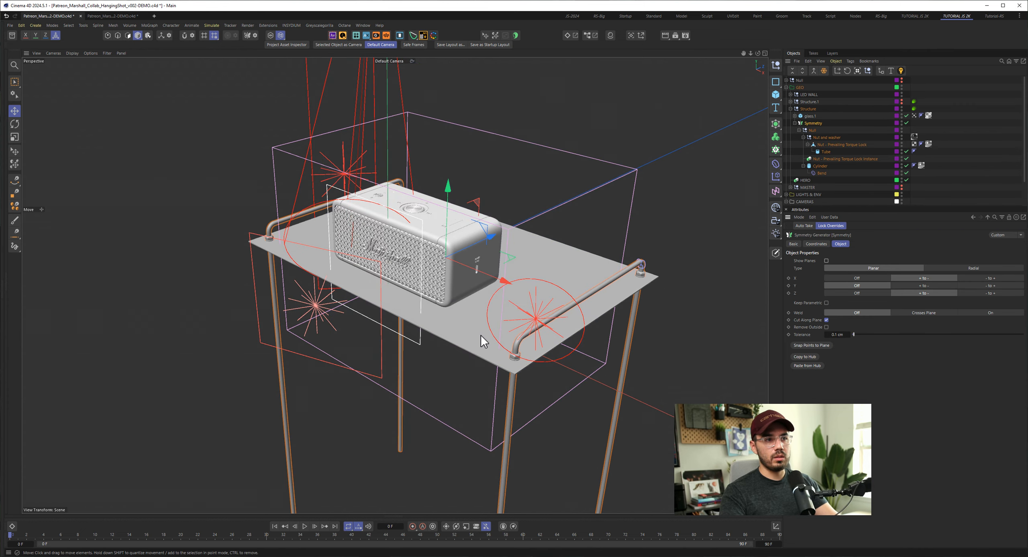
pyautogui.keyDown('alt'); pyautogui.moveTo(480, 337); pyautogui.dragTo(522, 265); pyautogui.keyUp('alt')
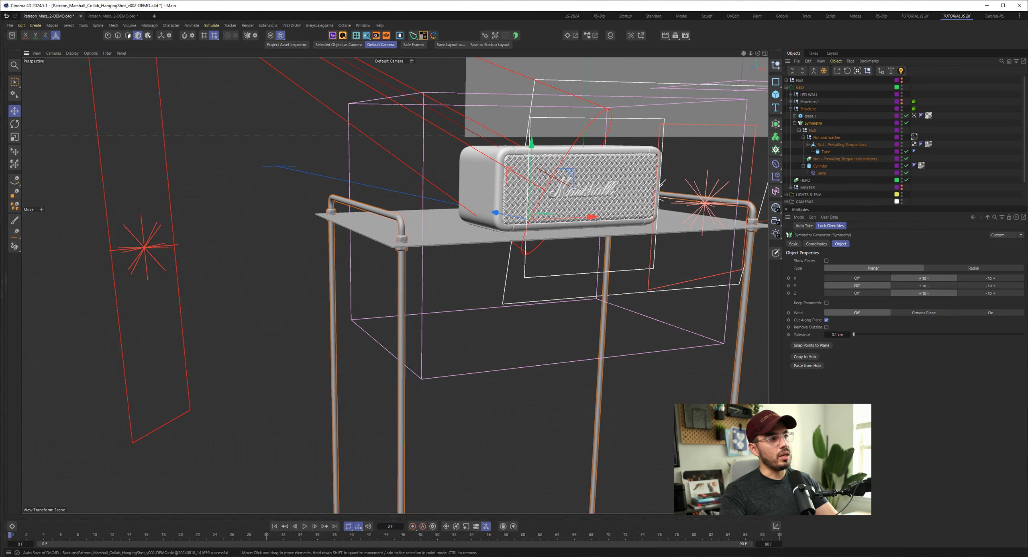
# - Bring the reference board over the viewport, examine the red Marshall neon shot, and move the board away
pyautogui.moveTo(0, 125); pyautogui.dragTo(541, 102)
pyautogui.scroll(-1, 387, 298)
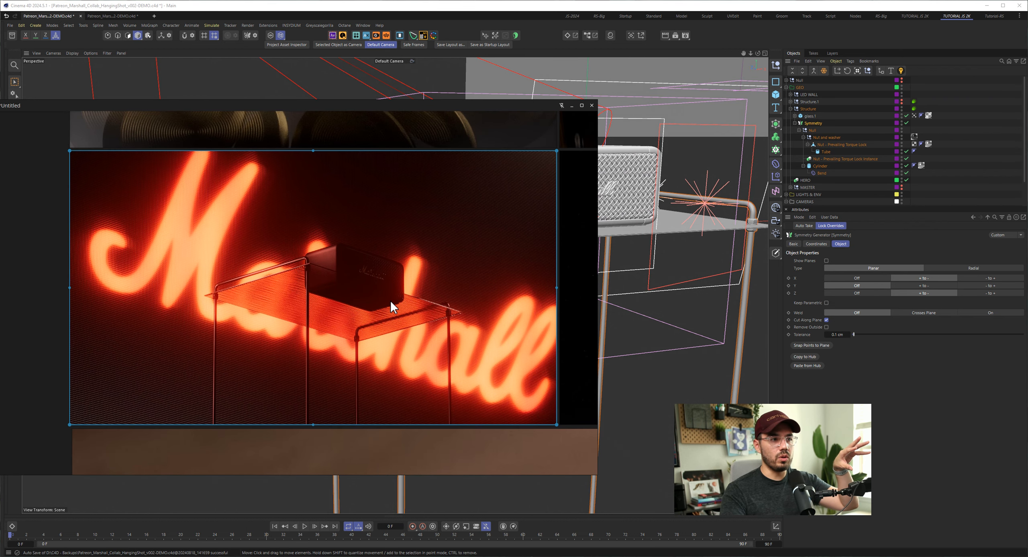
pyautogui.moveTo(529, 108); pyautogui.dragTo(0, 133)
# - Bring the whole scene into view and select the OctaneCamera far in front of the shelf
pyautogui.click(351, 151)
pyautogui.keyDown('alt'); pyautogui.moveTo(426, 244); pyautogui.dragTo(462, 259); pyautogui.keyUp('alt')
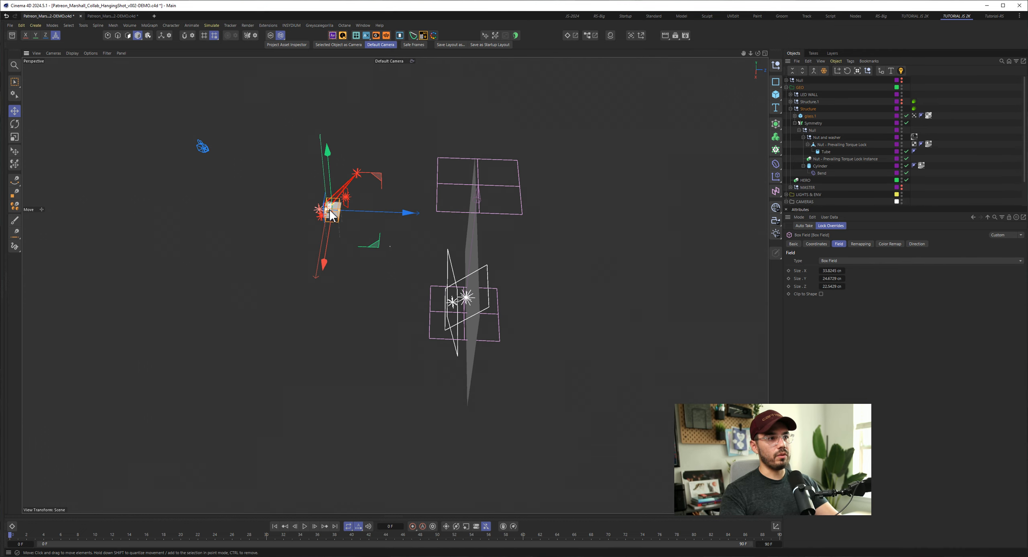
pyautogui.moveTo(327, 212)
pyautogui.keyDown('alt'); pyautogui.mouseDown()
pyautogui.moveTo(387, 214)
pyautogui.moveTo(322, 208)
pyautogui.mouseUp(); pyautogui.keyUp('alt')
pyautogui.click(201, 147)
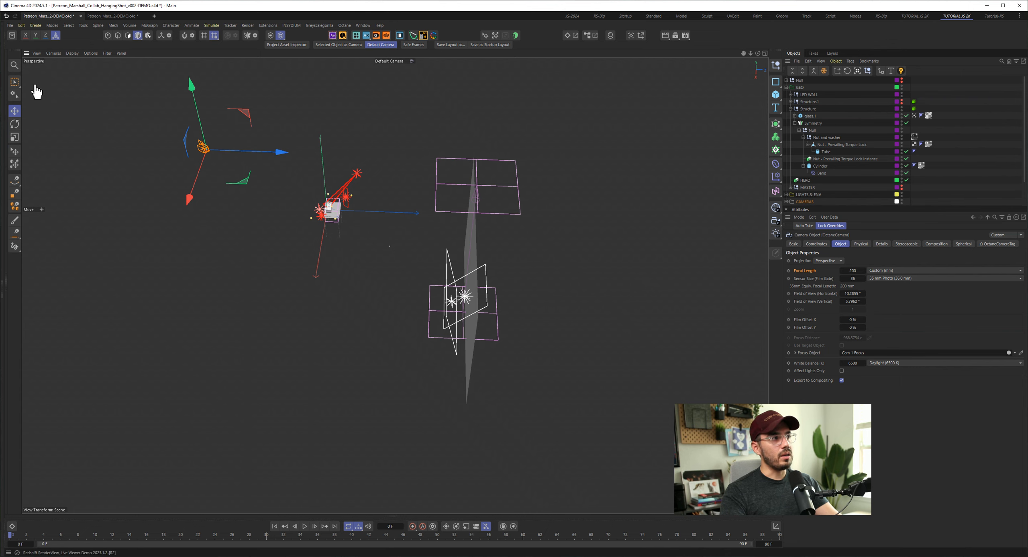
# - Look at the hanging shelf through the OctaneCamera and return to the Default Camera
pyautogui.keyDown('alt'); pyautogui.moveTo(336, 217); pyautogui.dragTo(446, 204); pyautogui.keyUp('alt')
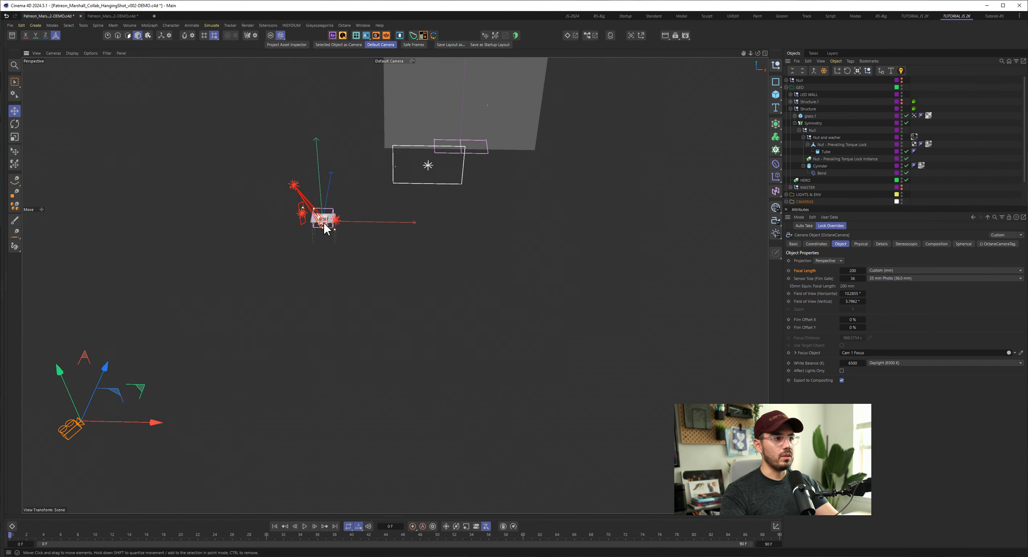
pyautogui.keyDown('alt'); pyautogui.moveTo(326, 222); pyautogui.dragTo(452, 158); pyautogui.keyUp('alt')
pyautogui.click(401, 60)
pyautogui.click(427, 68)
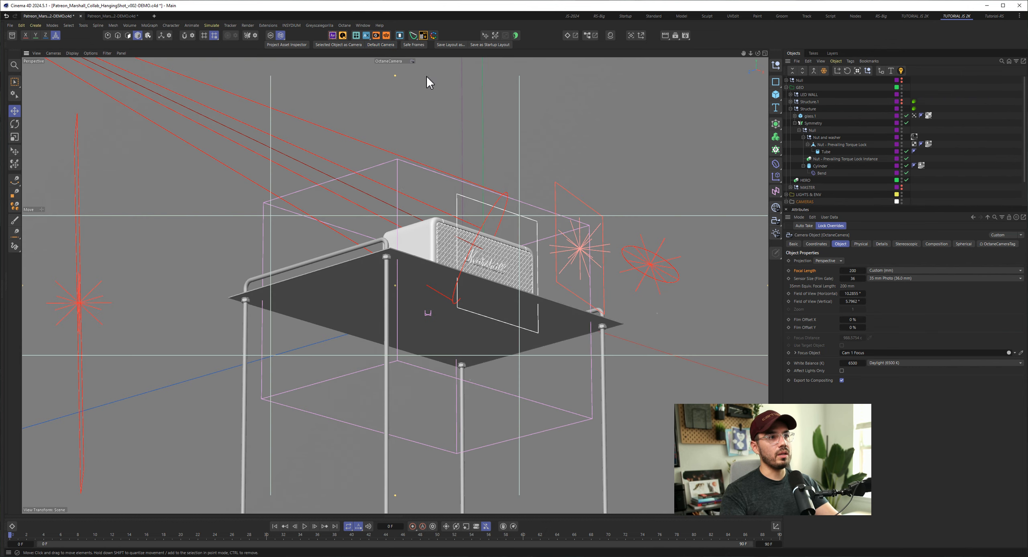
pyautogui.click(402, 61)
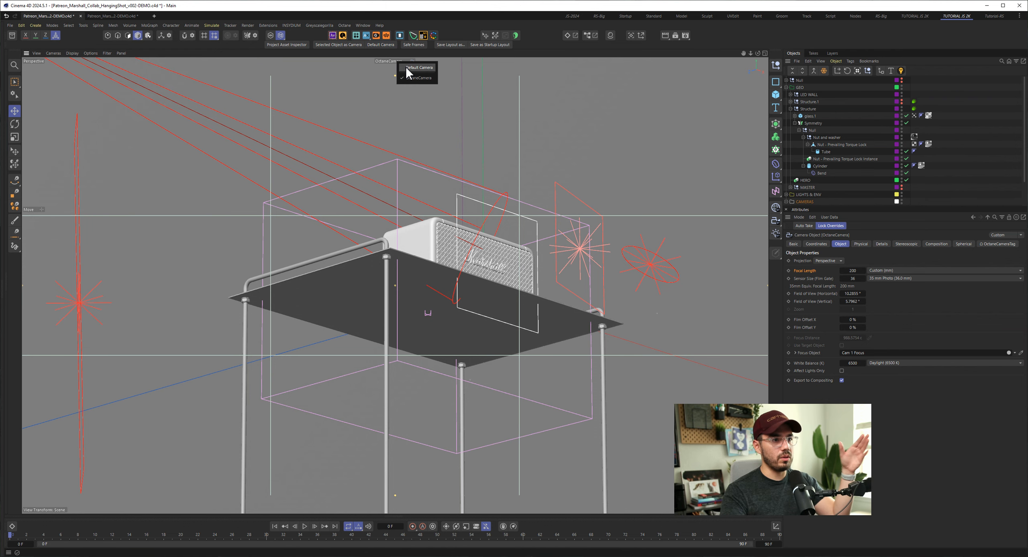
pyautogui.click(408, 68)
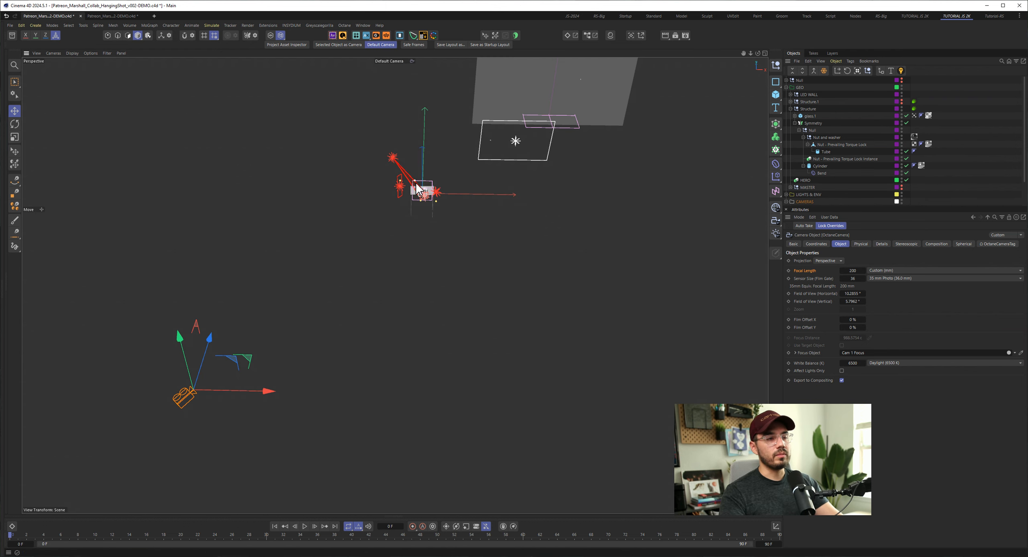
# - Examine the arrangement of the shelf, lights, camera and large background wall from several angles
pyautogui.keyDown('alt'); pyautogui.moveTo(422, 192); pyautogui.dragTo(390, 187); pyautogui.keyUp('alt')
pyautogui.keyDown('alt'); pyautogui.moveTo(419, 191); pyautogui.dragTo(570, 200, button='right'); pyautogui.keyUp('alt')
pyautogui.keyDown('alt'); pyautogui.moveTo(441, 195); pyautogui.dragTo(411, 199, button='middle'); pyautogui.keyUp('alt')
pyautogui.keyDown('alt'); pyautogui.moveTo(410, 198); pyautogui.dragTo(391, 189); pyautogui.keyUp('alt')
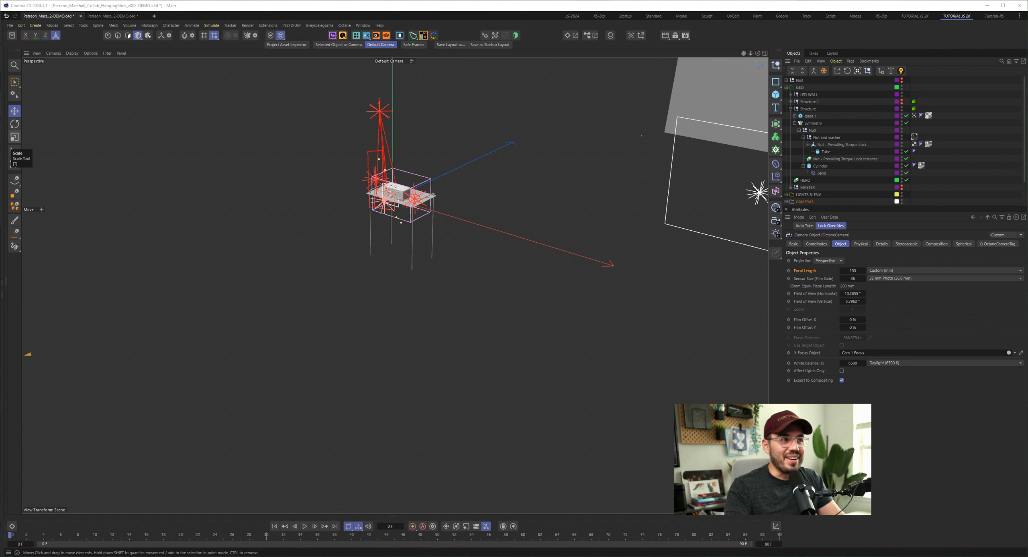
pyautogui.keyDown('alt'); pyautogui.moveTo(409, 204); pyautogui.dragTo(524, 212, button='middle'); pyautogui.keyUp('alt')
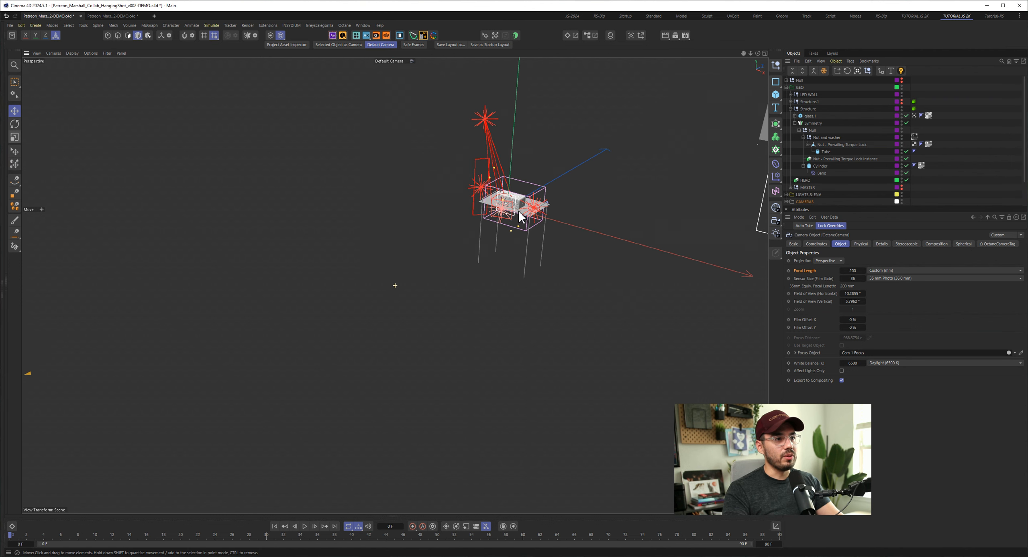
pyautogui.keyDown('alt'); pyautogui.moveTo(524, 211); pyautogui.dragTo(459, 210); pyautogui.keyUp('alt')
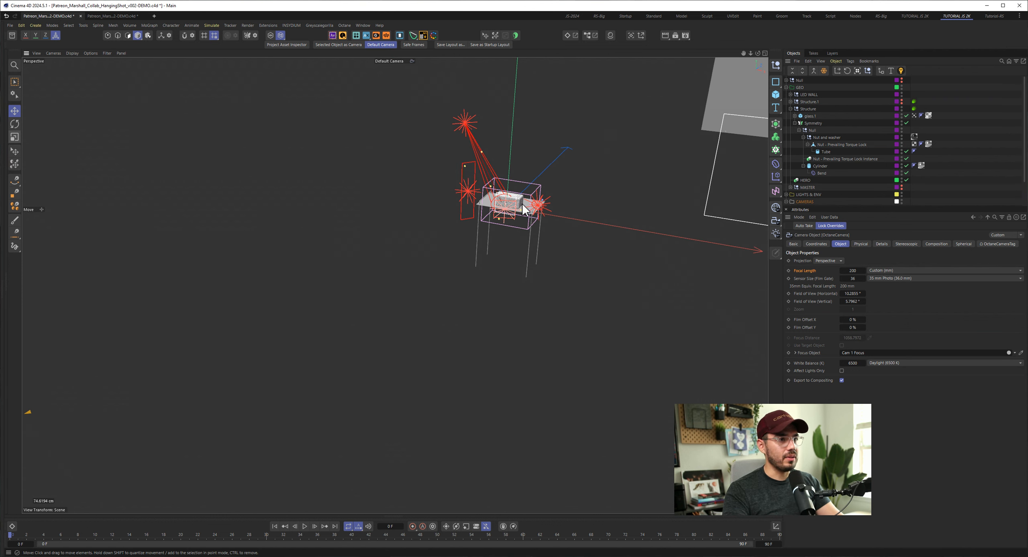
pyautogui.keyDown('alt'); pyautogui.moveTo(522, 203); pyautogui.dragTo(561, 207, button='right'); pyautogui.keyUp('alt')
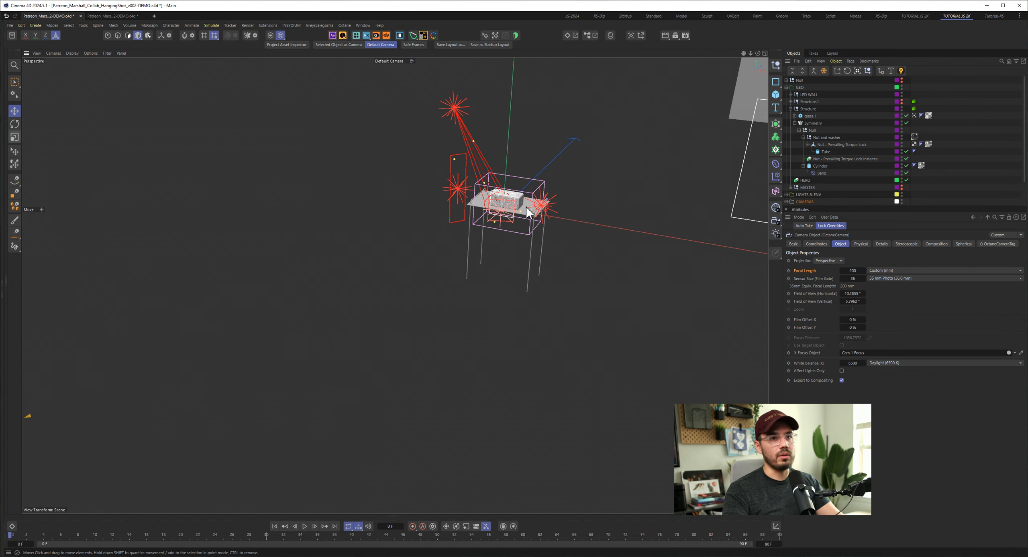
pyautogui.keyDown('alt'); pyautogui.moveTo(526, 205); pyautogui.dragTo(505, 243, button='middle'); pyautogui.keyUp('alt')
pyautogui.keyDown('alt'); pyautogui.moveTo(501, 246); pyautogui.dragTo(174, 250); pyautogui.keyUp('alt')
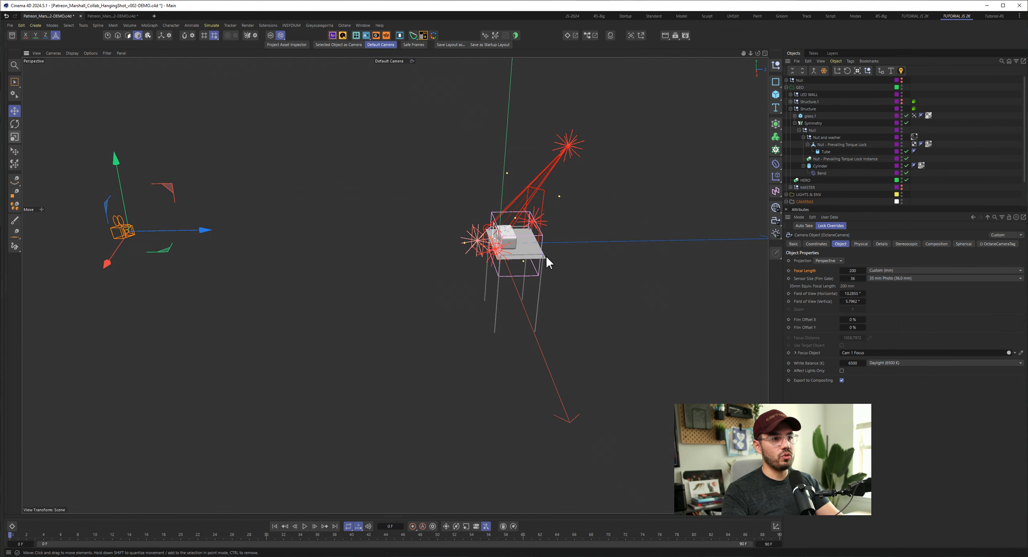
pyautogui.keyDown('alt'); pyautogui.moveTo(546, 255); pyautogui.dragTo(636, 241); pyautogui.keyUp('alt')
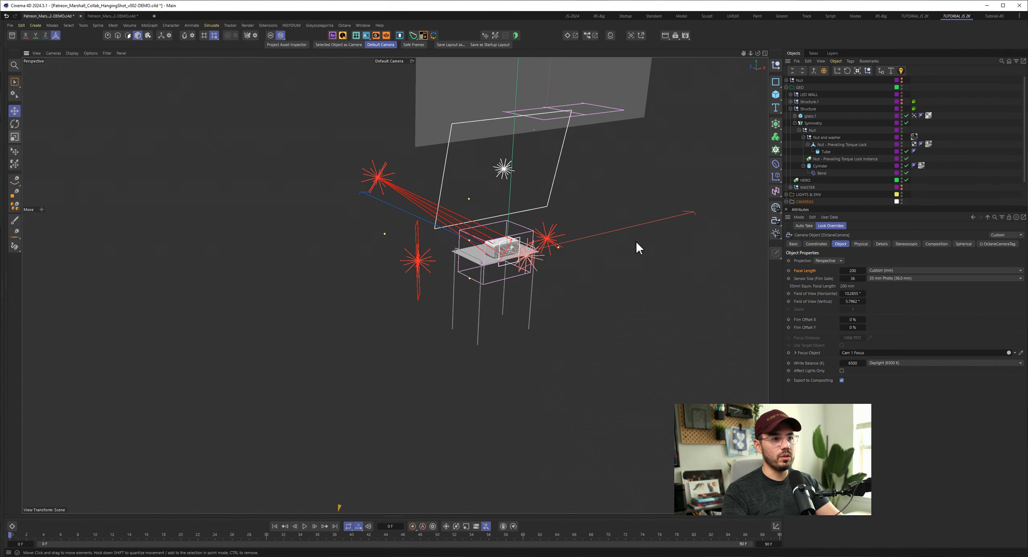
pyautogui.keyDown('alt'); pyautogui.moveTo(507, 255); pyautogui.dragTo(492, 197); pyautogui.keyUp('alt')
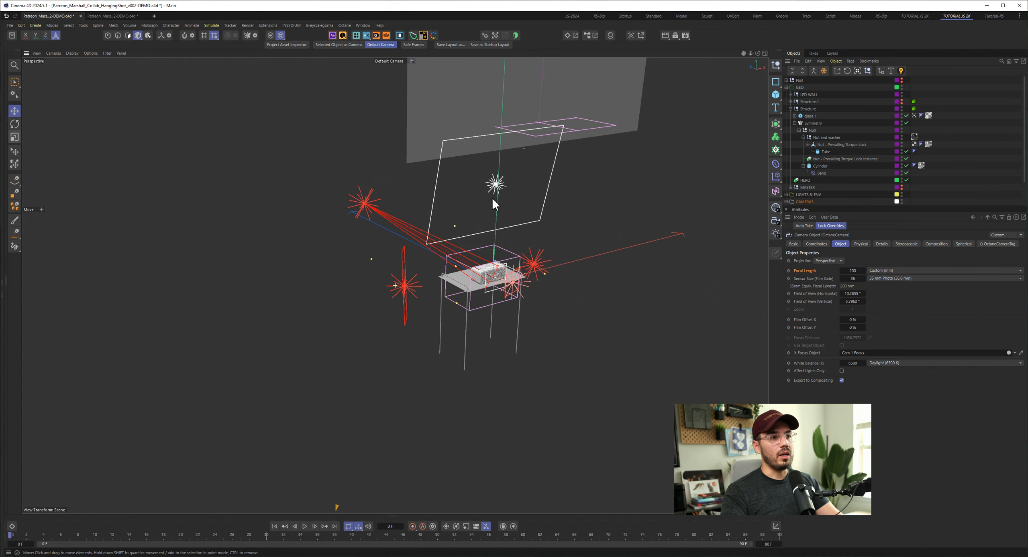
# - Check the framing through the OctaneCamera again, return to the Default Camera, and view the wall behind the shelf
pyautogui.click(399, 61)
pyautogui.click(408, 74)
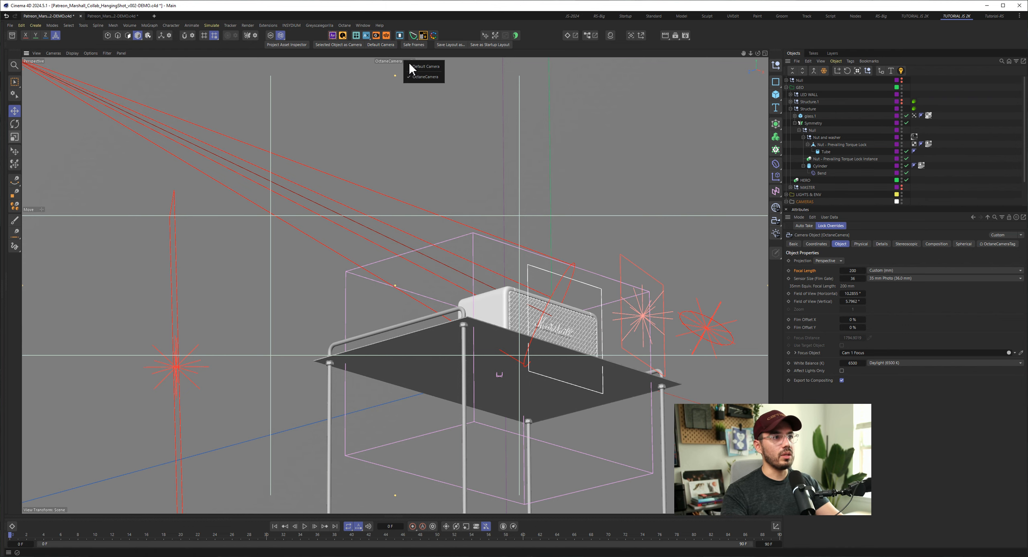
pyautogui.click(381, 45)
pyautogui.keyDown('alt'); pyautogui.moveTo(503, 229); pyautogui.dragTo(450, 352); pyautogui.keyUp('alt')
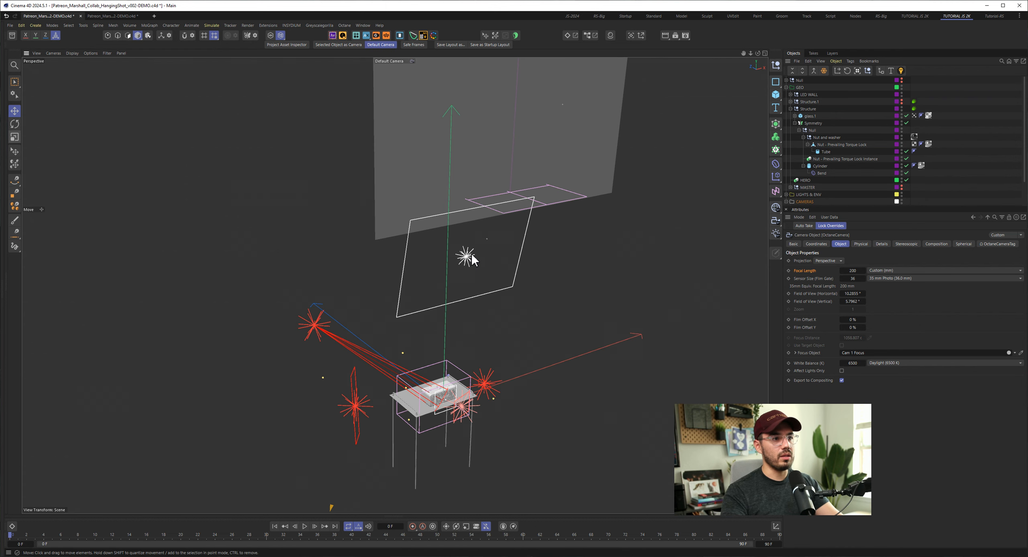
pyautogui.keyDown('alt'); pyautogui.moveTo(471, 253); pyautogui.dragTo(453, 256); pyautogui.keyUp('alt')
# - Enlarge the object list, collapse the Structure null, and select the HERO instance with the MASTER null expanded
pyautogui.moveTo(918, 205); pyautogui.dragTo(918, 260)
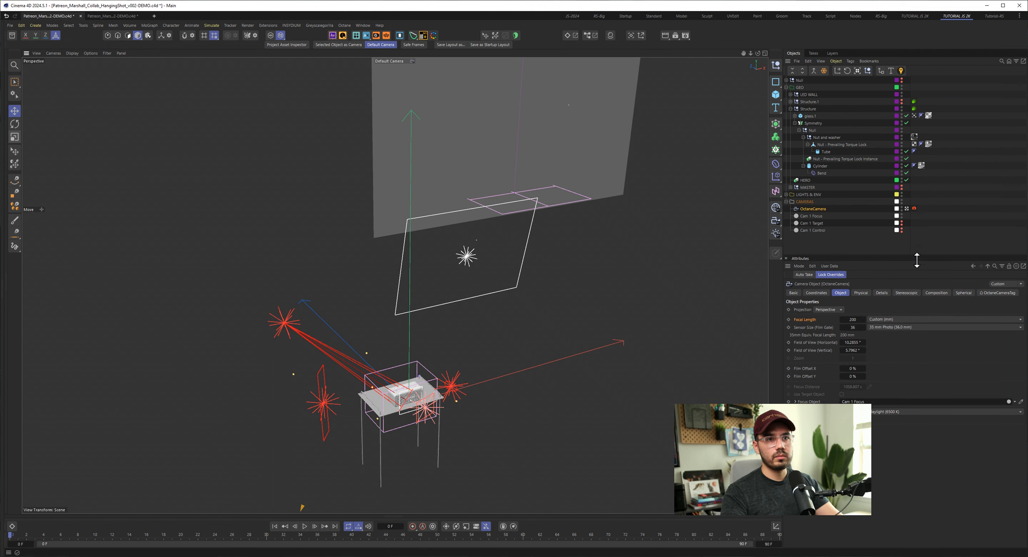
pyautogui.click(791, 108)
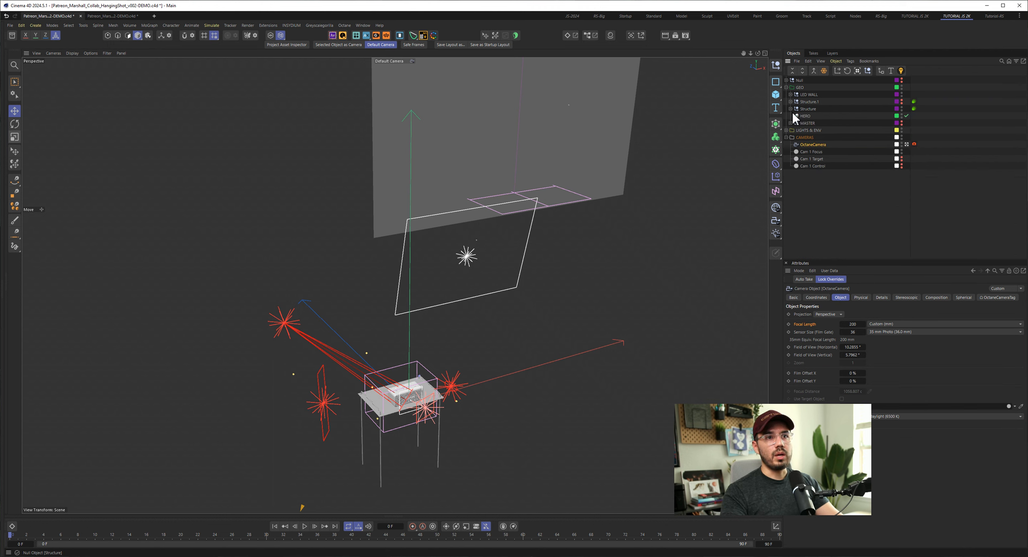
pyautogui.click(807, 116)
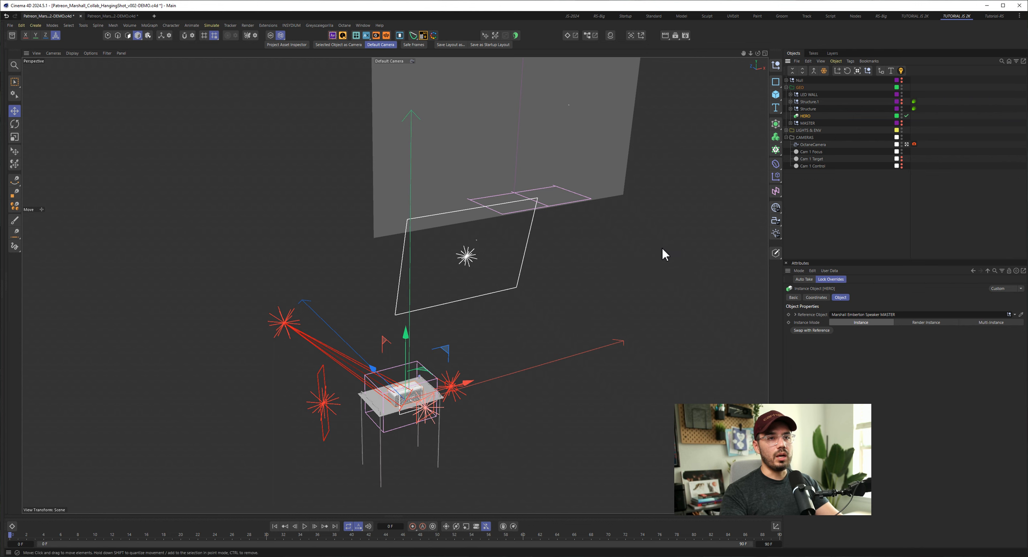
pyautogui.click(791, 123)
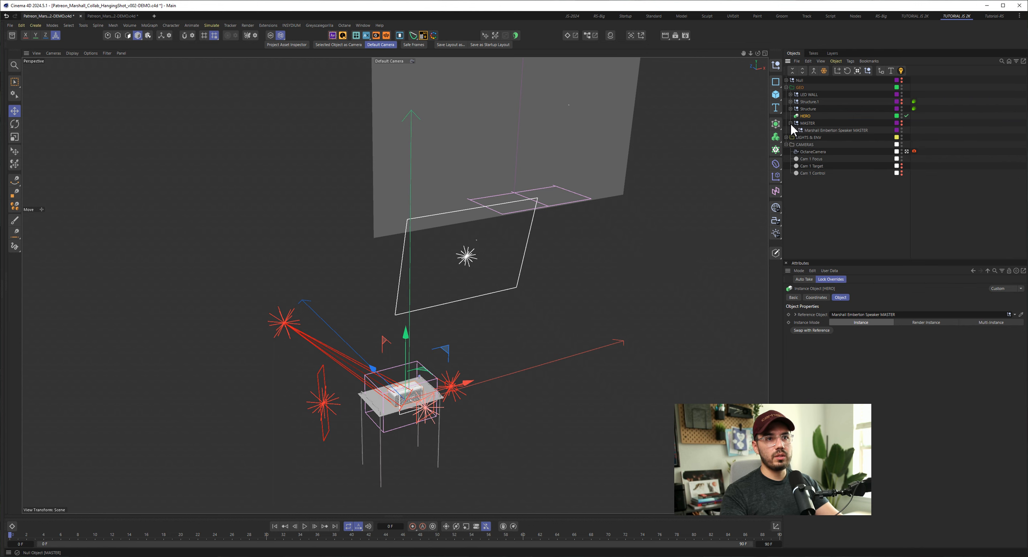
# - Frame the HERO speaker, undo a trial move of it, and select the Marshall Emberton Speaker MASTER null
pyautogui.press('o')
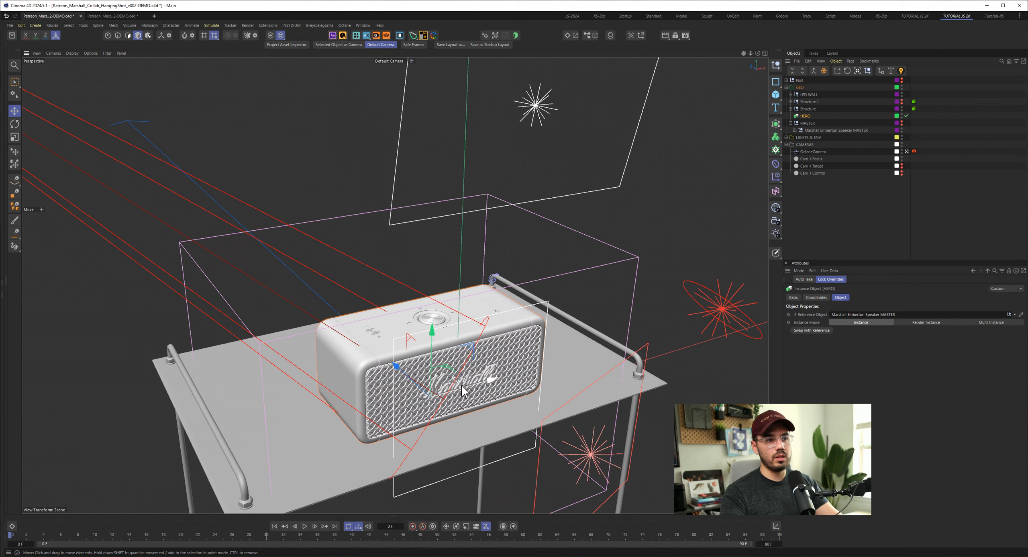
pyautogui.moveTo(490, 379); pyautogui.dragTo(476, 391)
pyautogui.hotkey('ctrl', 'z')
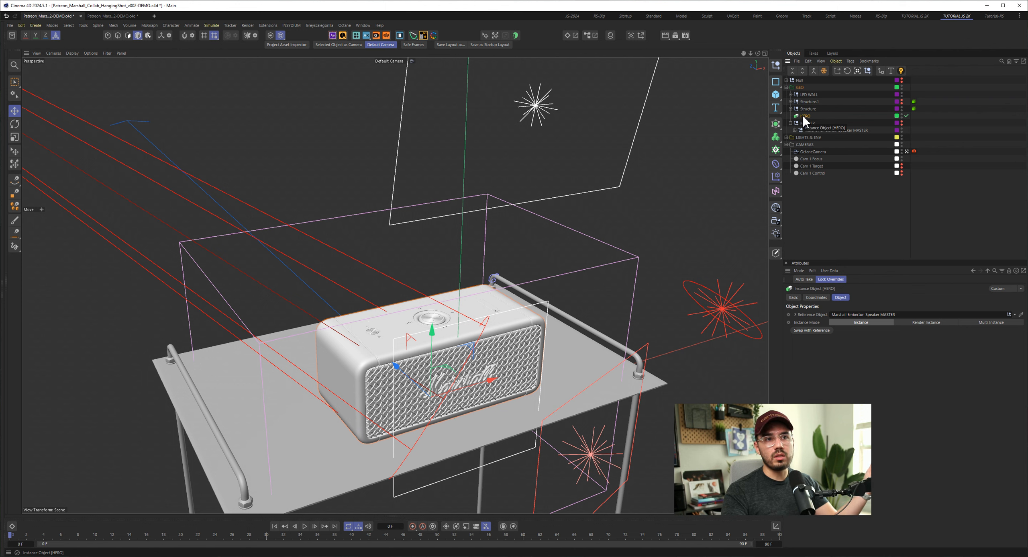
pyautogui.click(811, 131)
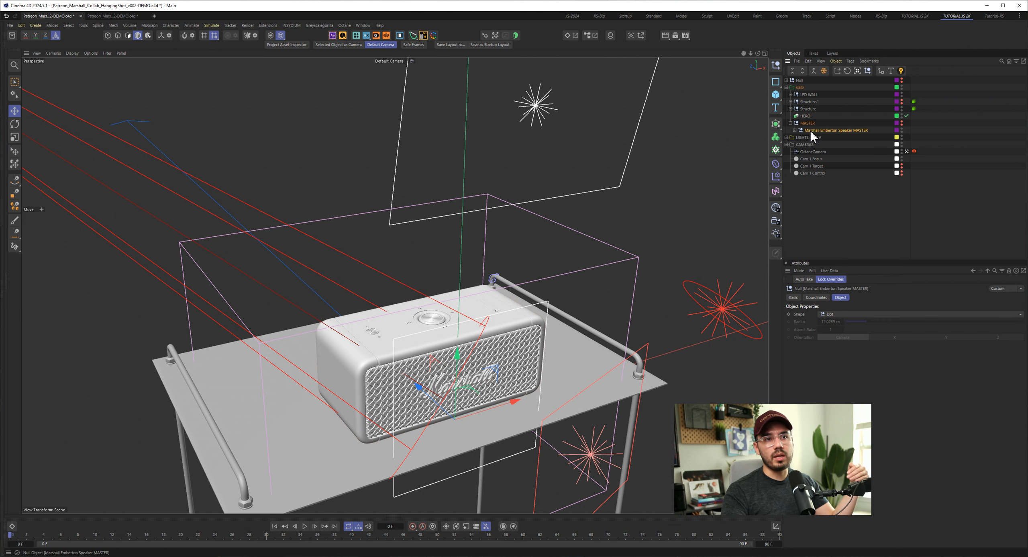
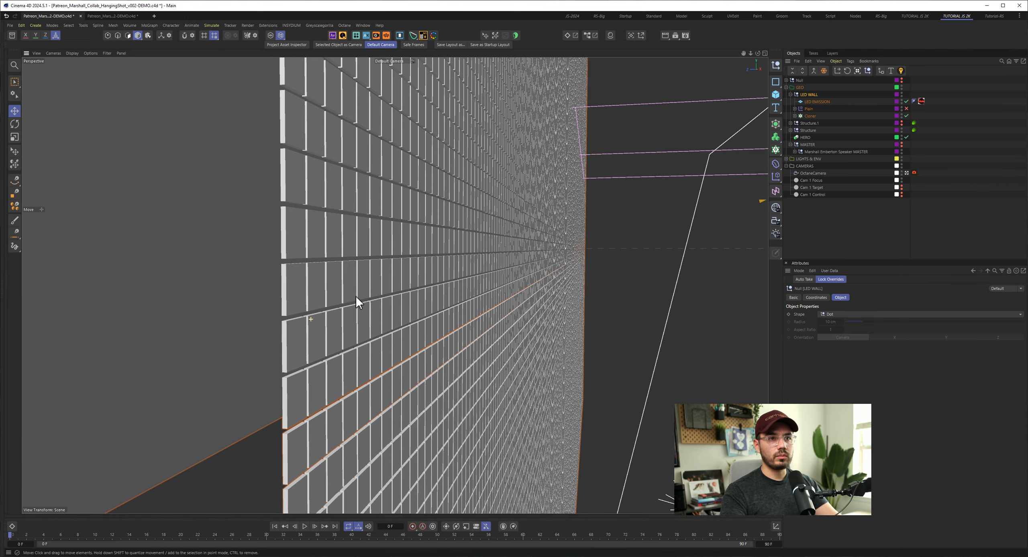
# - Select the LED EMISSION plane behind the LED wall and restart the live Octane render through the OctaneCamera
pyautogui.keyDown('alt'); pyautogui.moveTo(356, 296); pyautogui.dragTo(225, 287, button='right'); pyautogui.keyUp('alt')
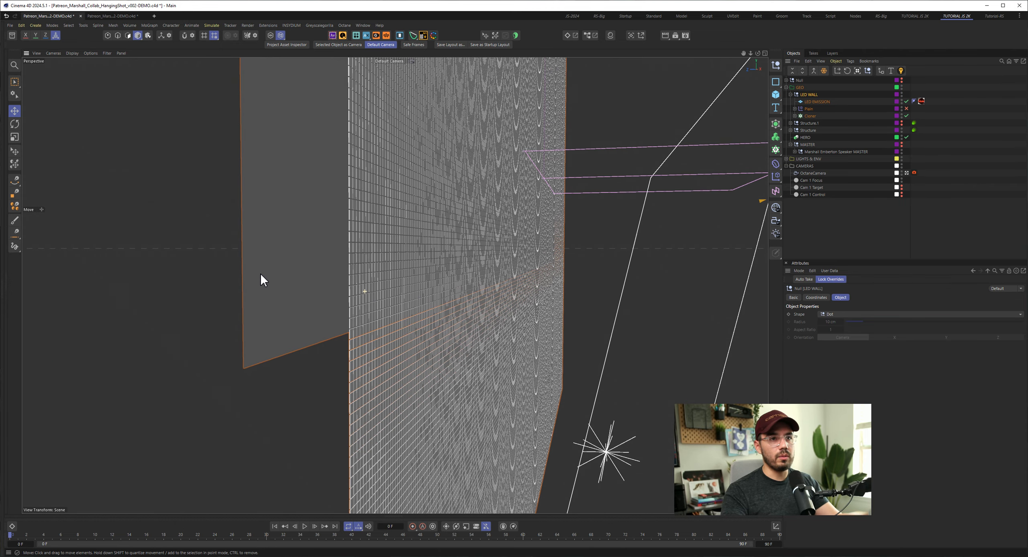
pyautogui.click(293, 210)
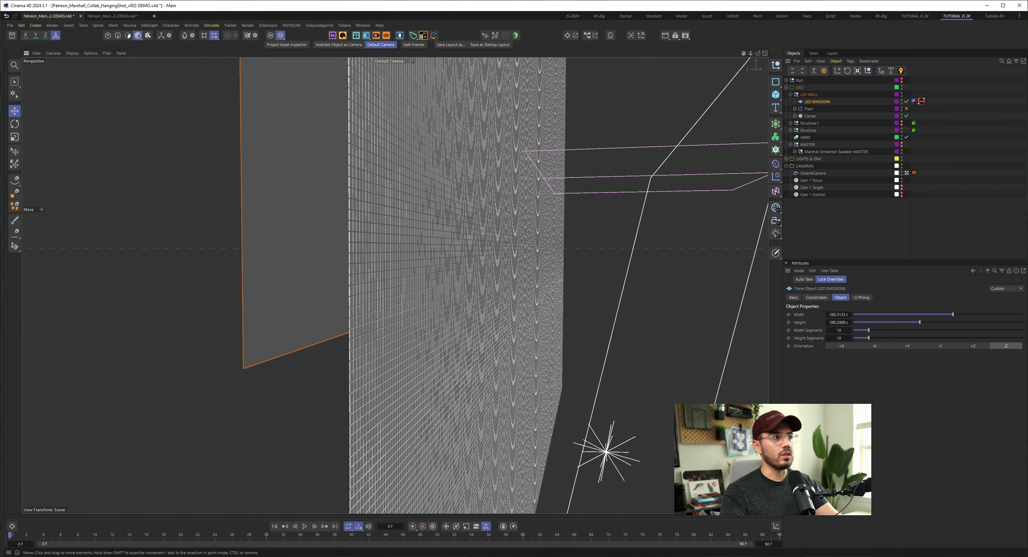
pyautogui.middleClick(5, 125)
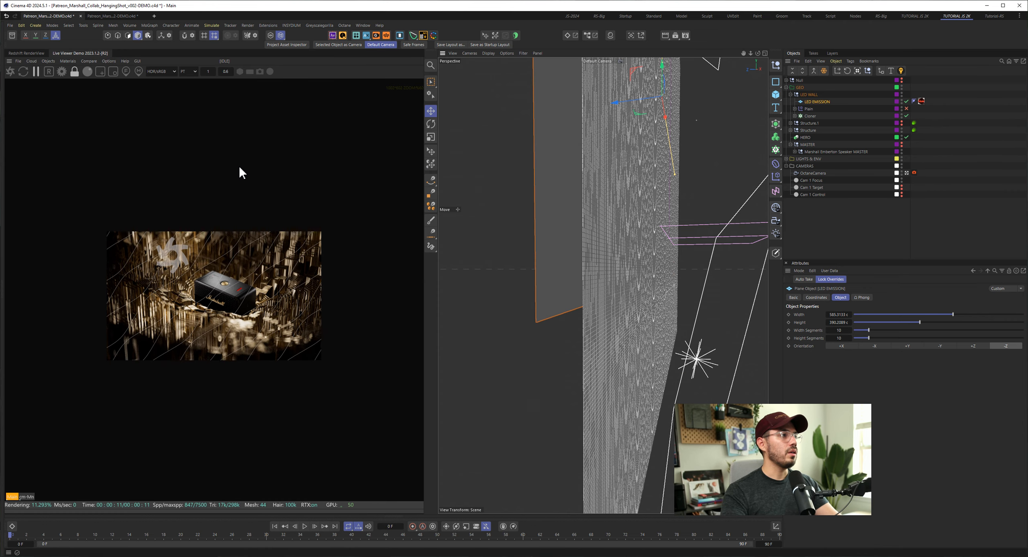
pyautogui.click(10, 71)
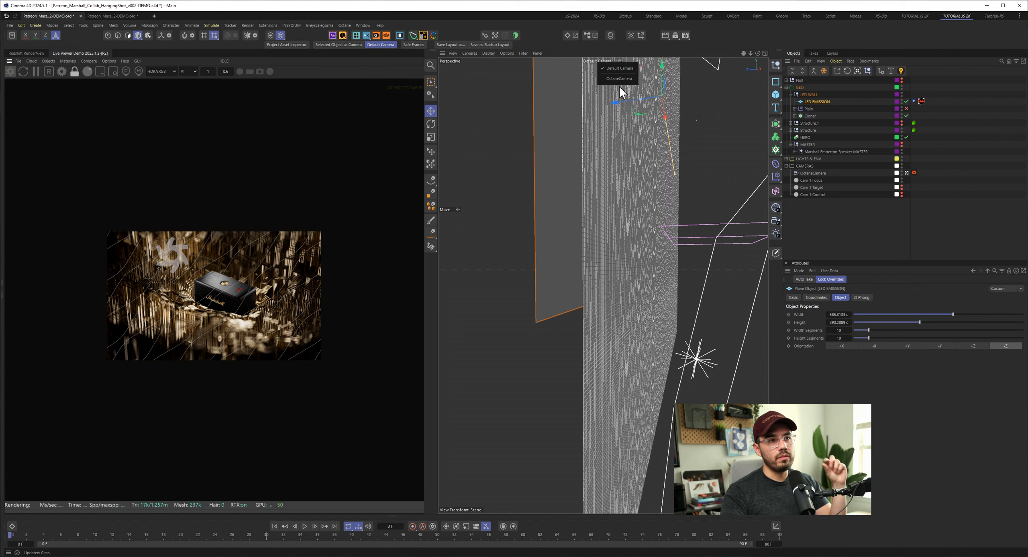
pyautogui.click(619, 80)
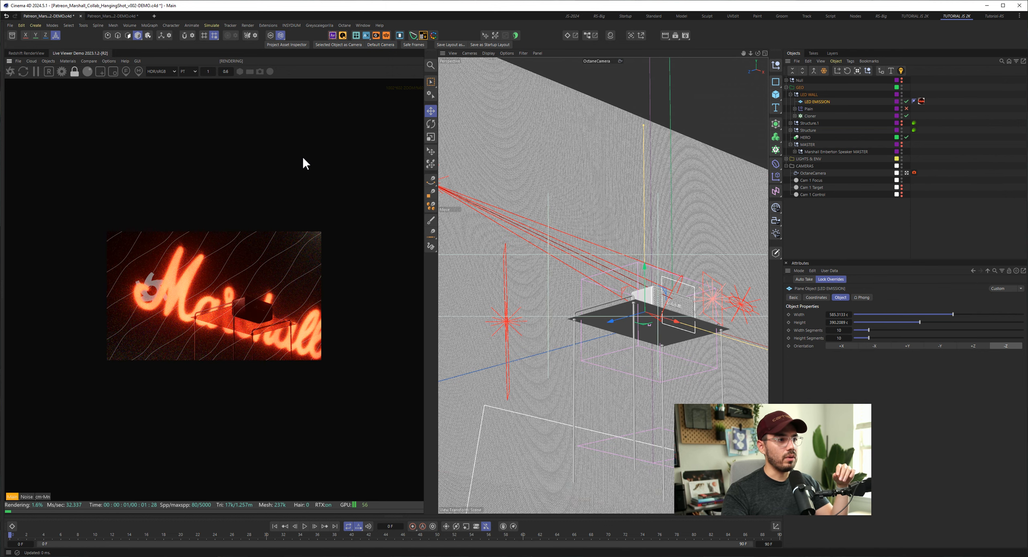
pyautogui.scroll(5, 236, 333)
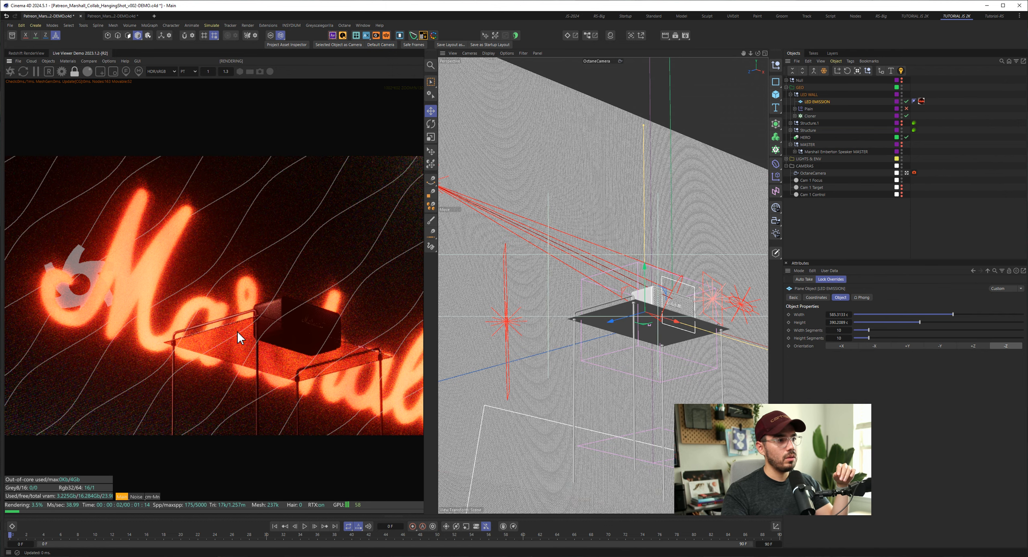
pyautogui.scroll(3, 196, 303)
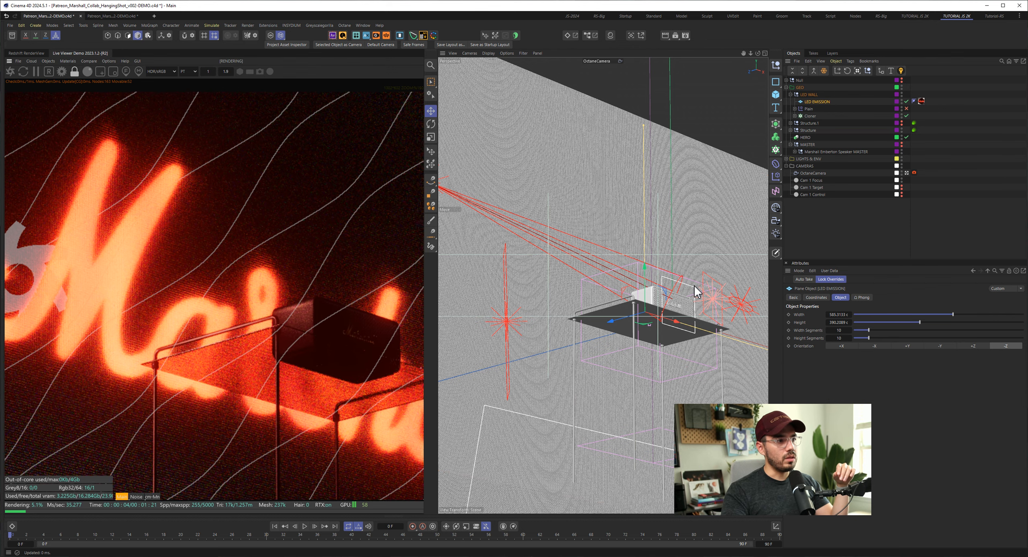
# - Disable the LED EMISSION plane and compare how the live render looks without its glow
pyautogui.click(906, 102)
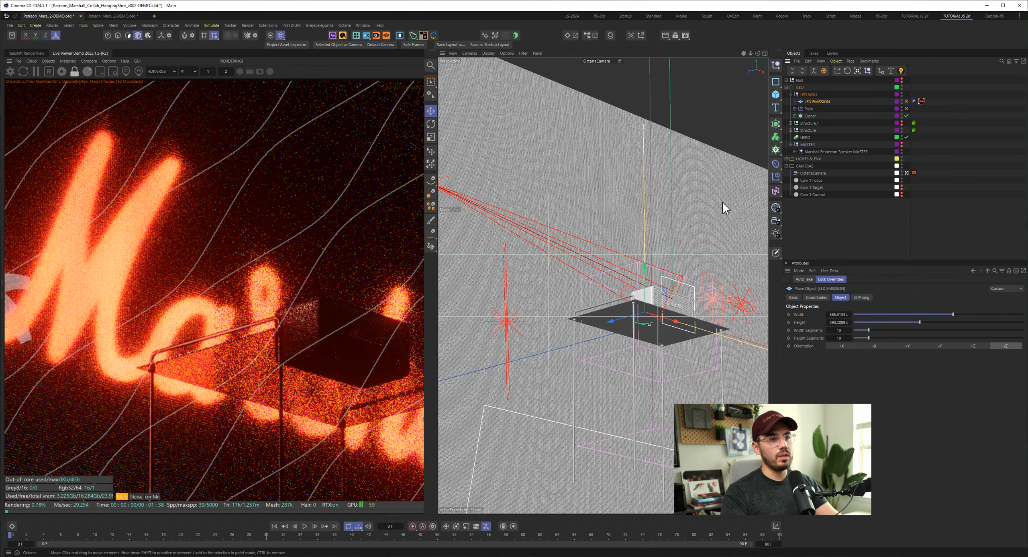
pyautogui.click(907, 102)
pyautogui.hotkey('ctrl', 'shift', 'a')
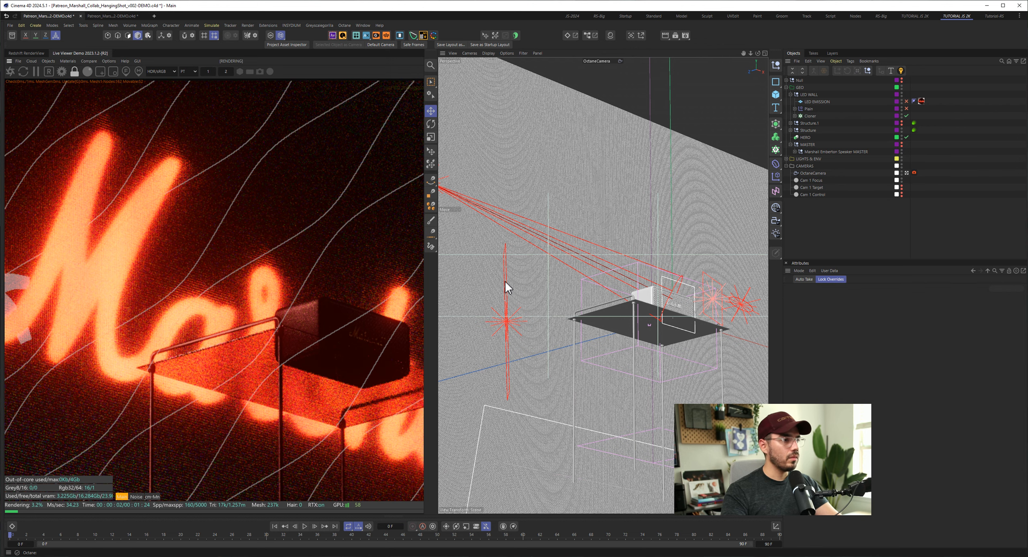
pyautogui.click(549, 271)
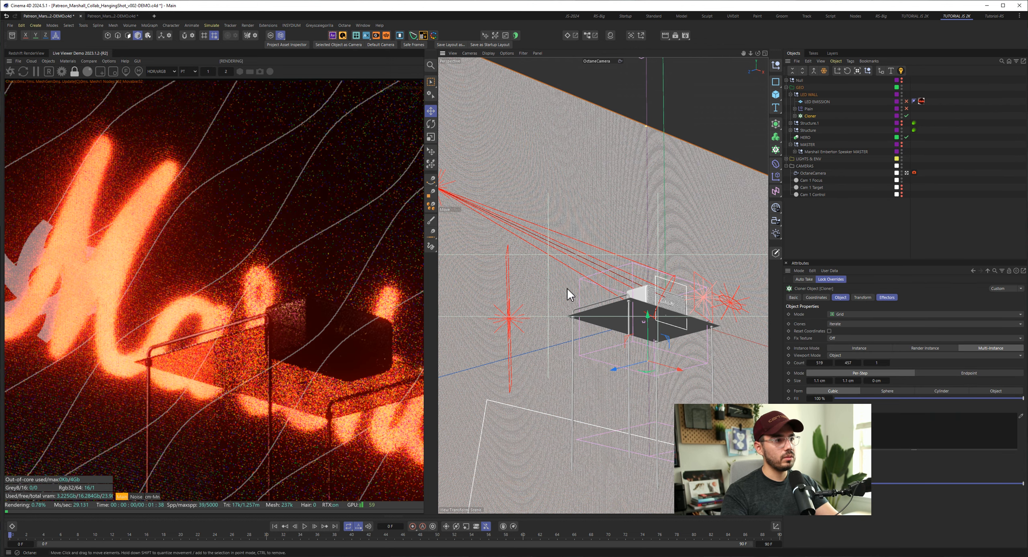
pyautogui.scroll(-3, 235, 251)
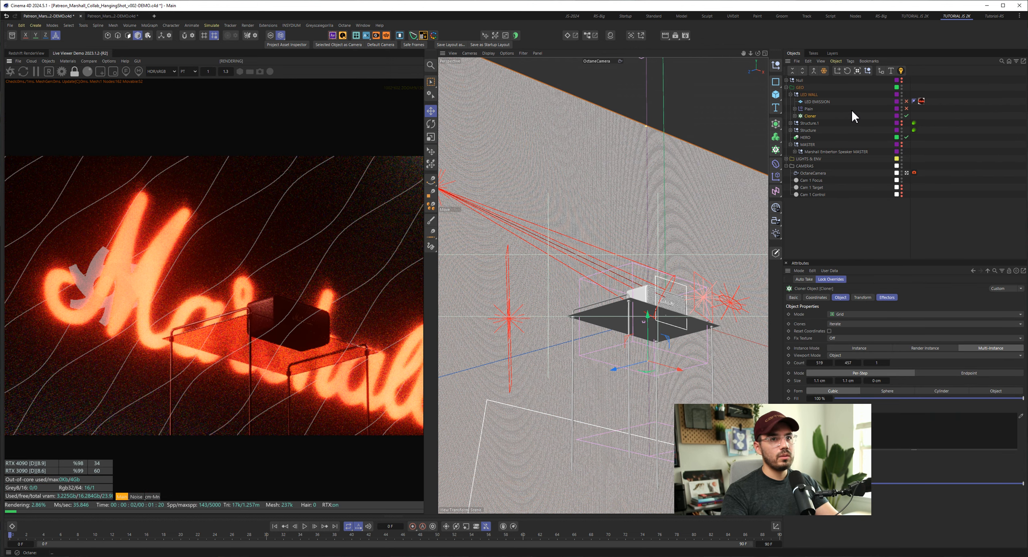
pyautogui.click(901, 103)
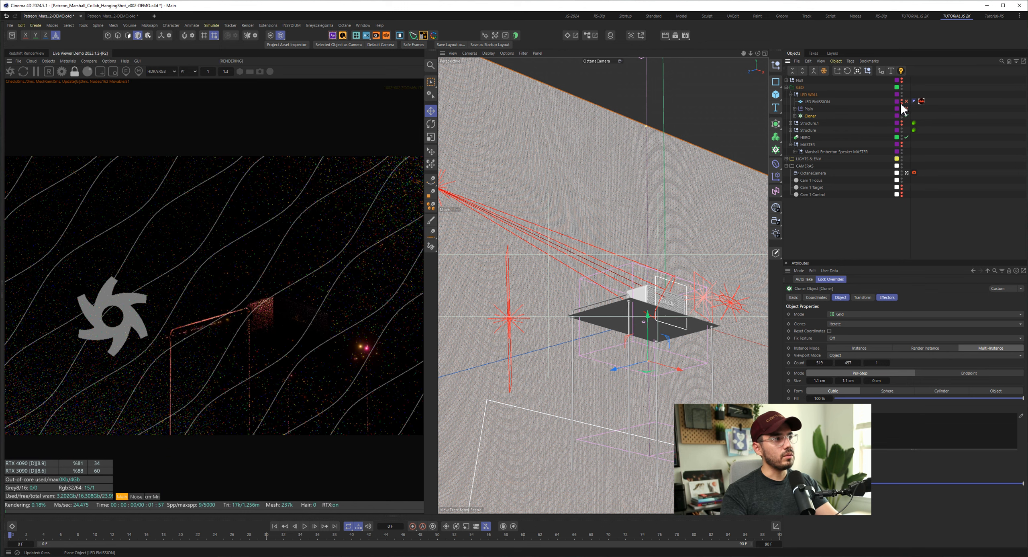
pyautogui.keyDown('alt'); pyautogui.click(901, 103); pyautogui.keyUp('alt')
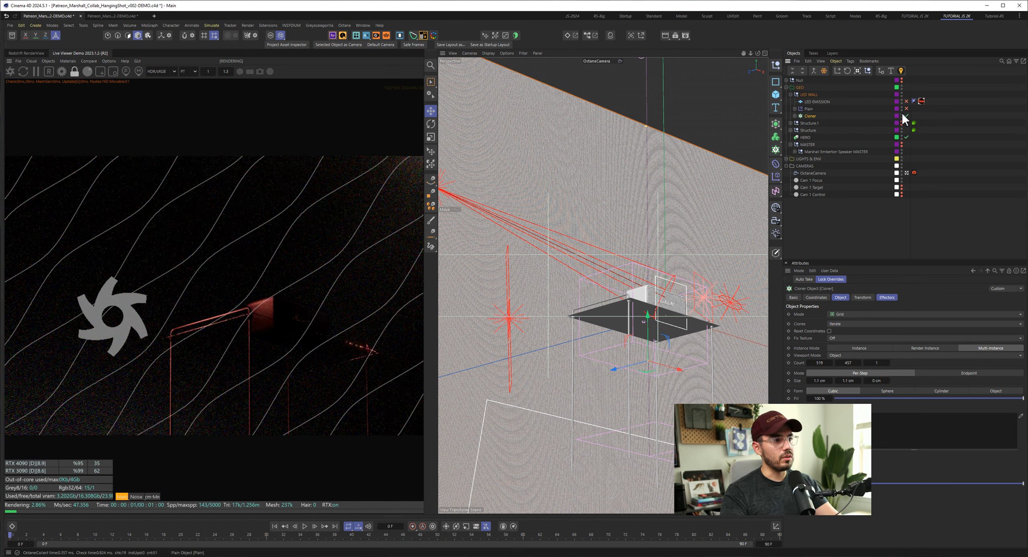
# - Return the view to the Default Camera and re-enable the LED EMISSION plane behind the wall
pyautogui.click(809, 103)
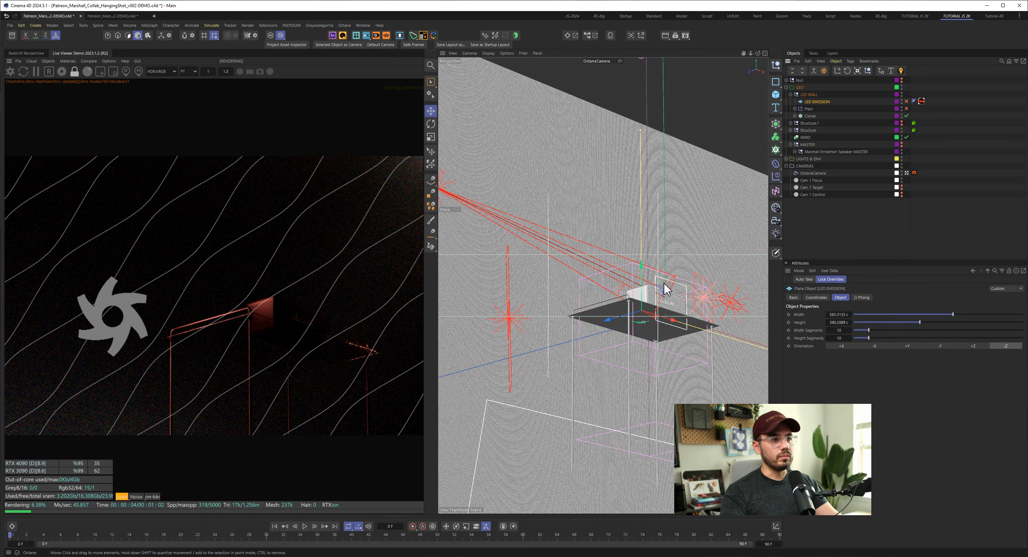
pyautogui.click(685, 242)
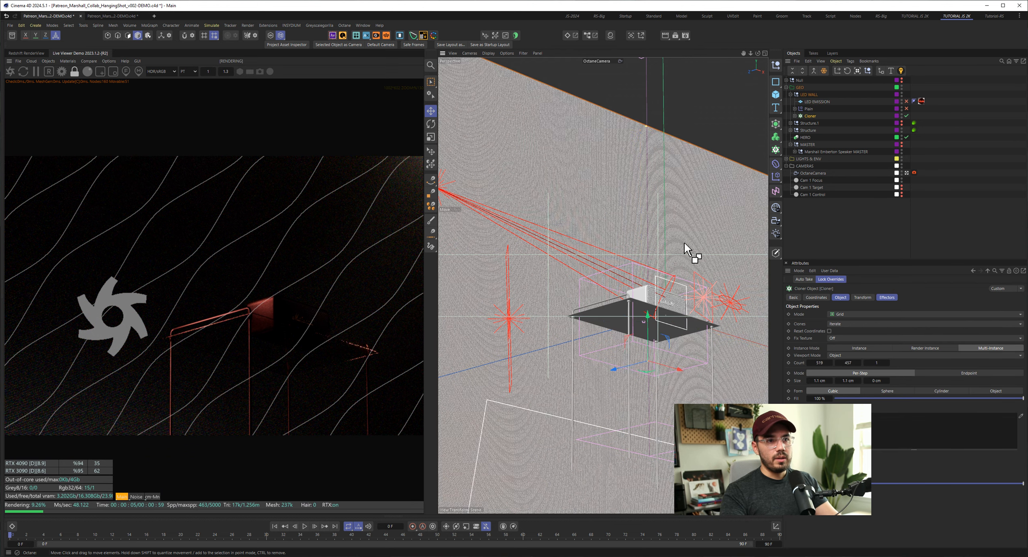
pyautogui.click(808, 103)
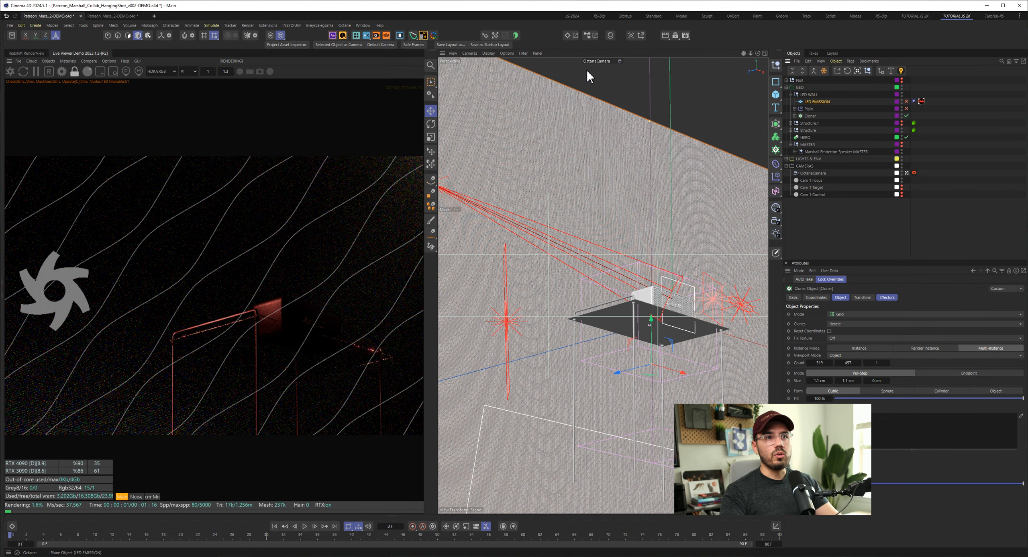
pyautogui.click(621, 62)
pyautogui.click(265, 68)
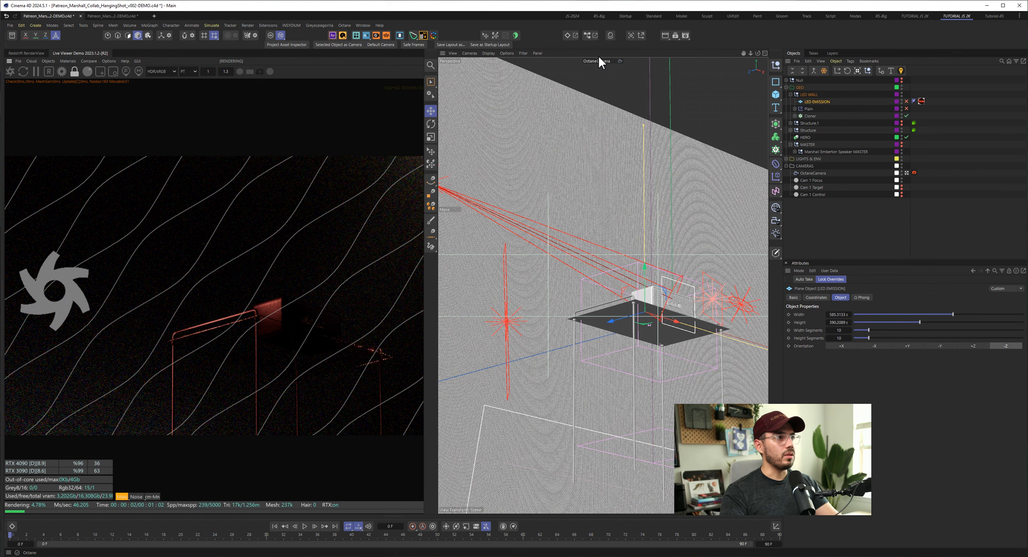
pyautogui.click(618, 68)
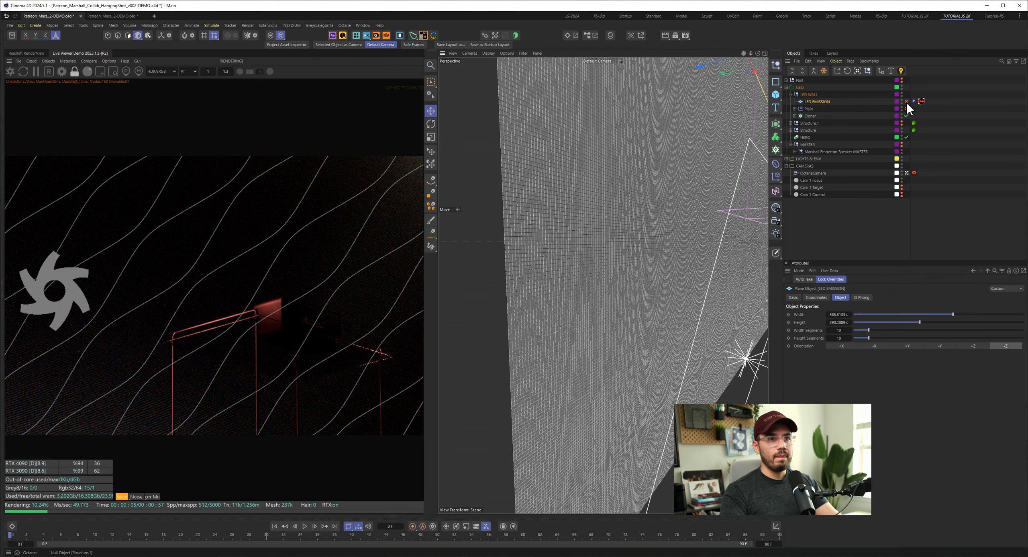
pyautogui.click(907, 101)
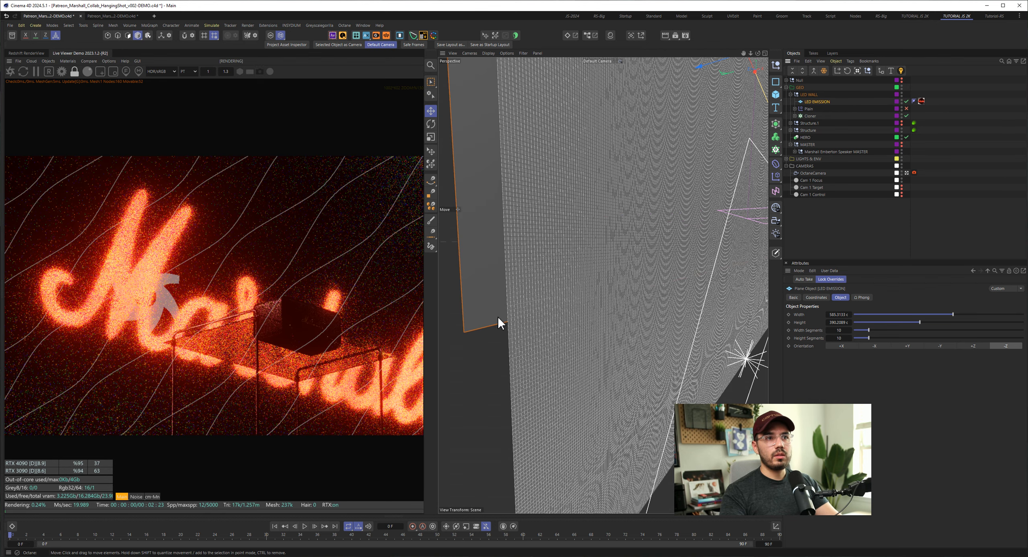
pyautogui.keyDown('alt'); pyautogui.moveTo(650, 296); pyautogui.dragTo(603, 233); pyautogui.keyUp('alt')
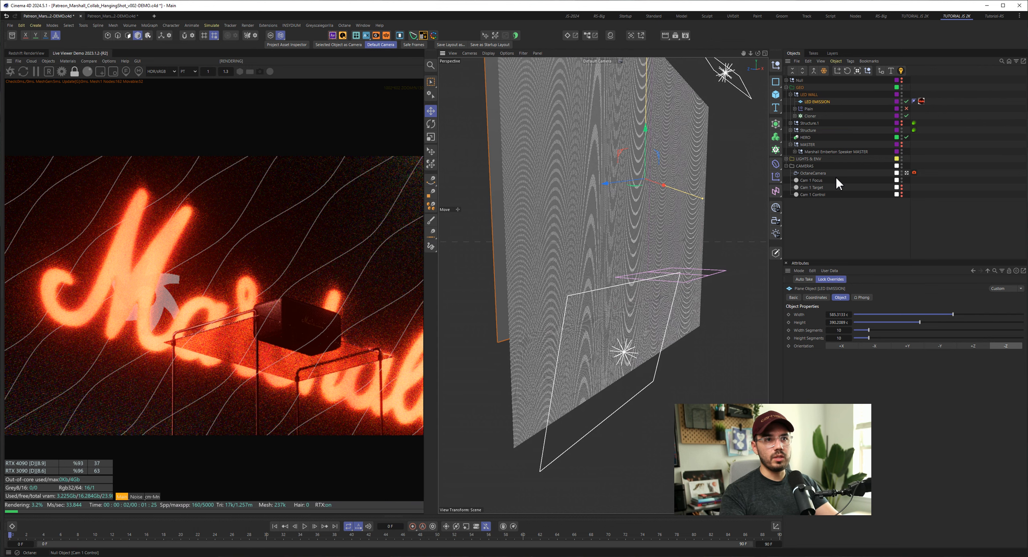
# - Open the material list with the Octane Node Editor and show the LED material's node graph
pyautogui.click(2, 539)
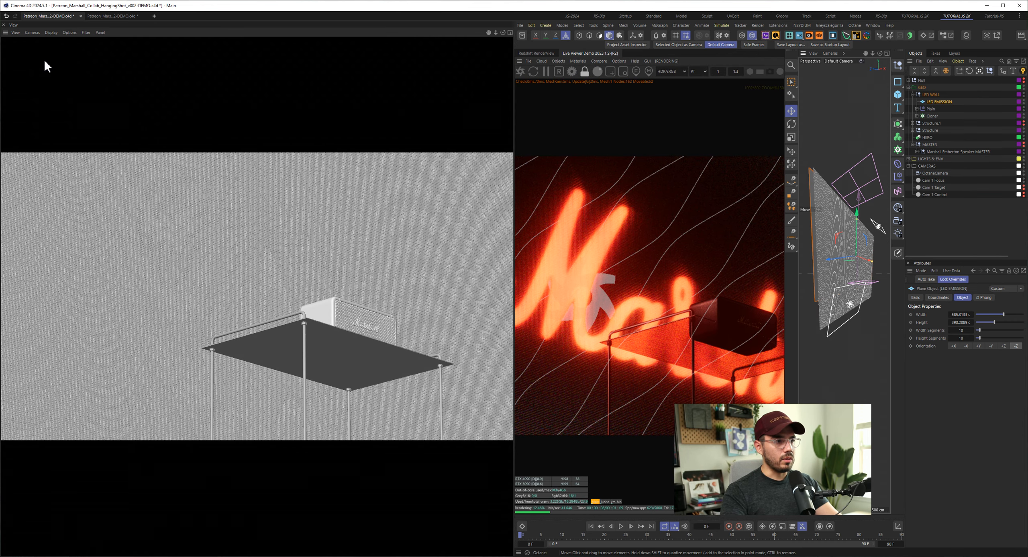
pyautogui.click(4, 25)
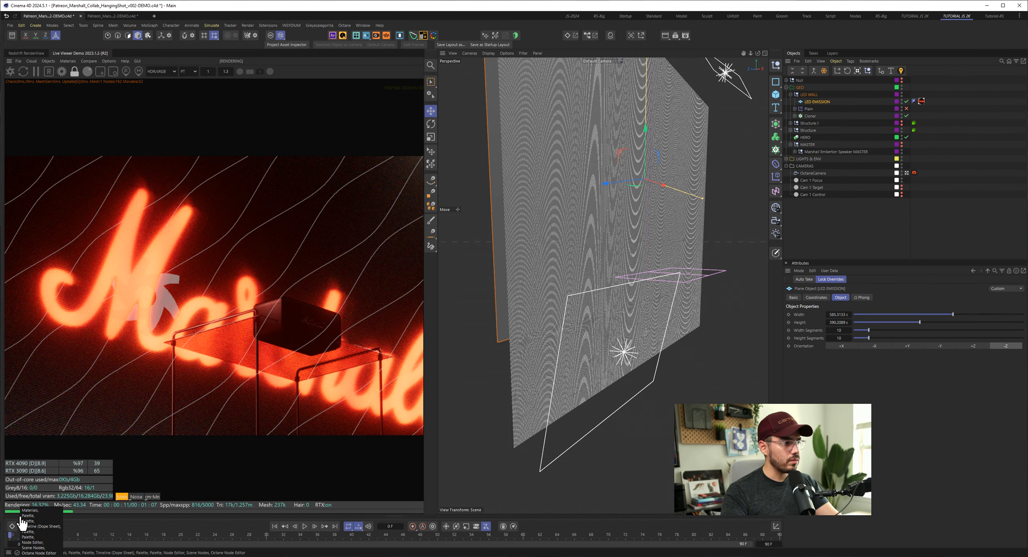
pyautogui.click(19, 517)
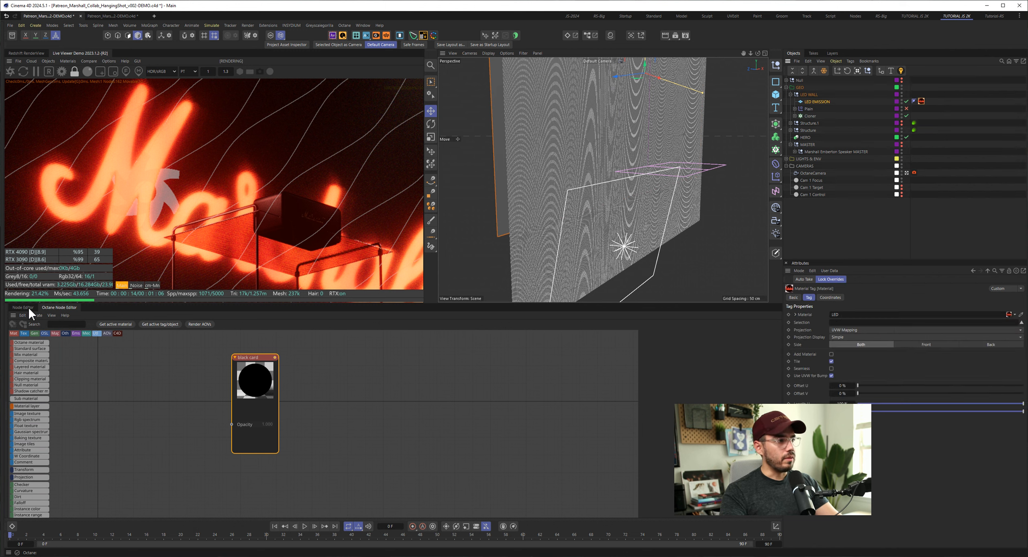
pyautogui.click(32, 360)
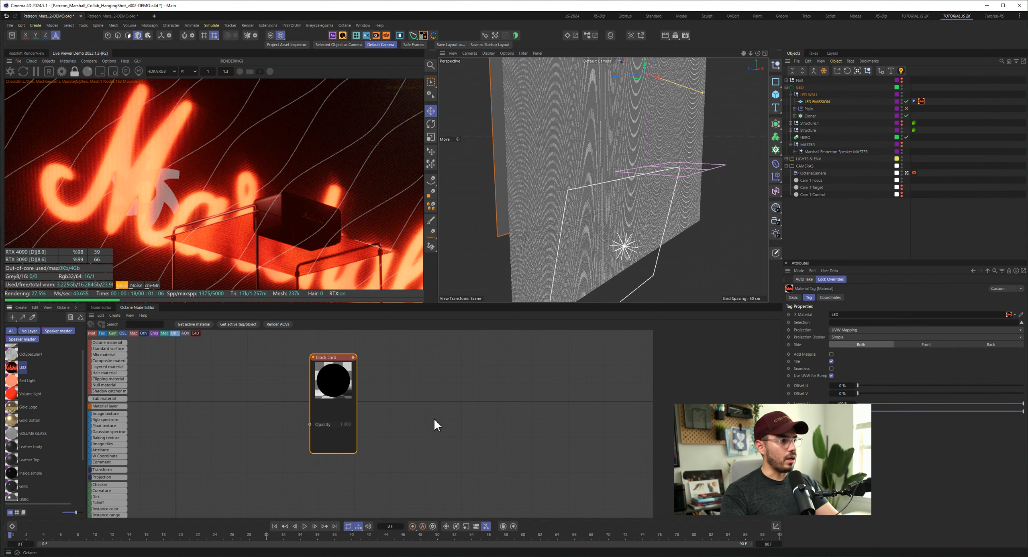
pyautogui.click(14, 380)
pyautogui.click(13, 367)
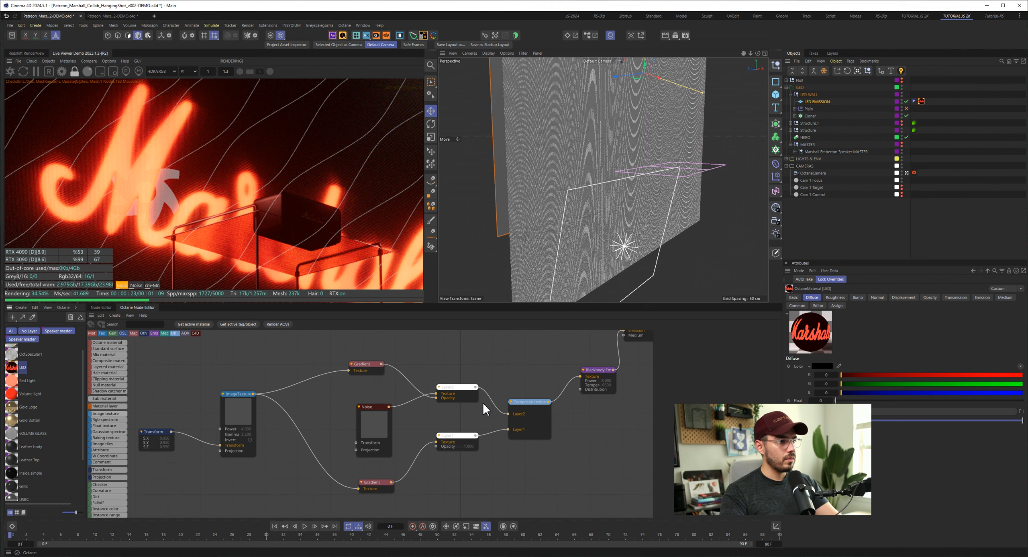
pyautogui.moveTo(517, 304); pyautogui.dragTo(516, 286)
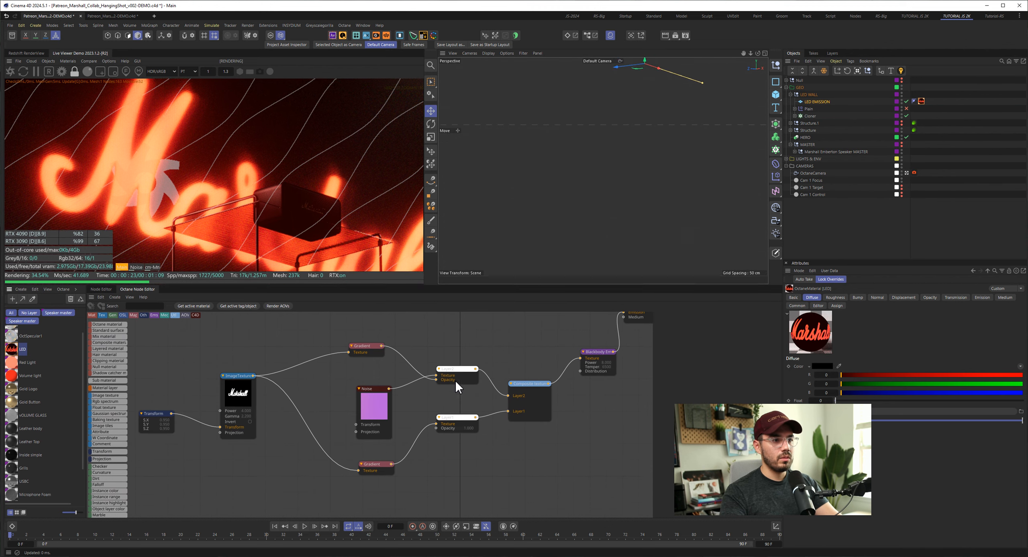
# - Feed the Marshall_Logo_GRADIENT_01.png texture's Blackbody Emission into the LED material's Emission input and compare the render
pyautogui.moveTo(569, 337); pyautogui.dragTo(501, 437, button='middle')
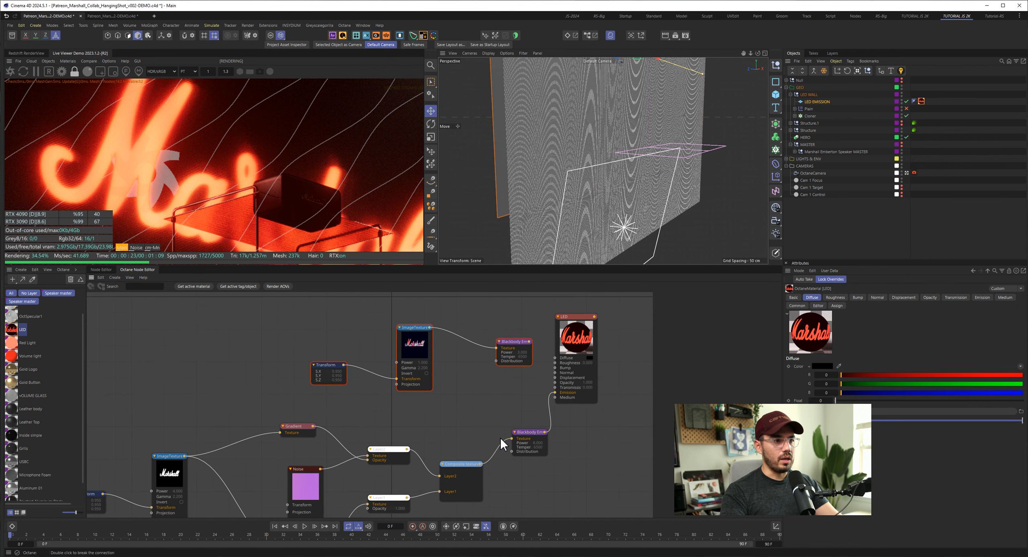
pyautogui.moveTo(319, 320); pyautogui.dragTo(506, 405)
pyautogui.moveTo(520, 347); pyautogui.dragTo(546, 400)
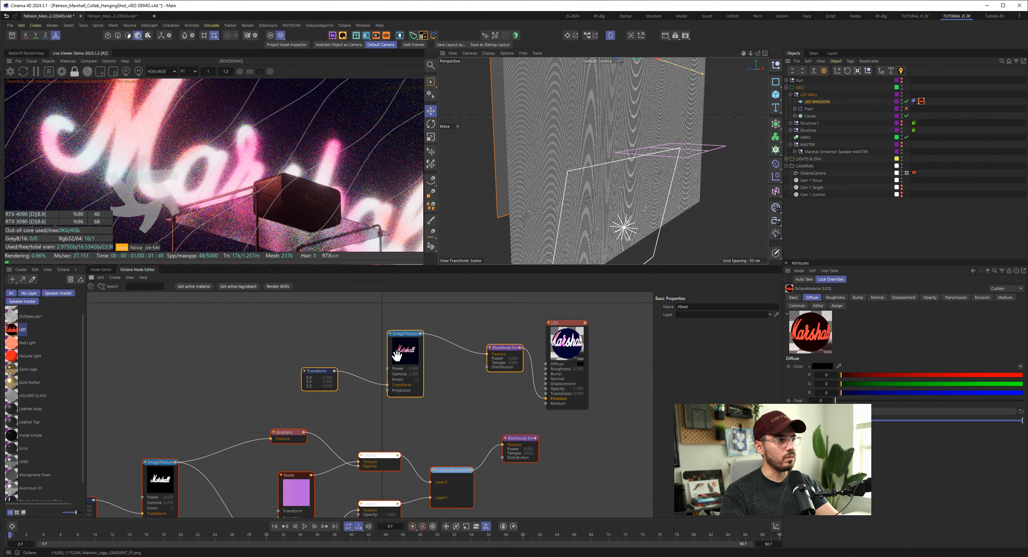
pyautogui.scroll(-2, 221, 201)
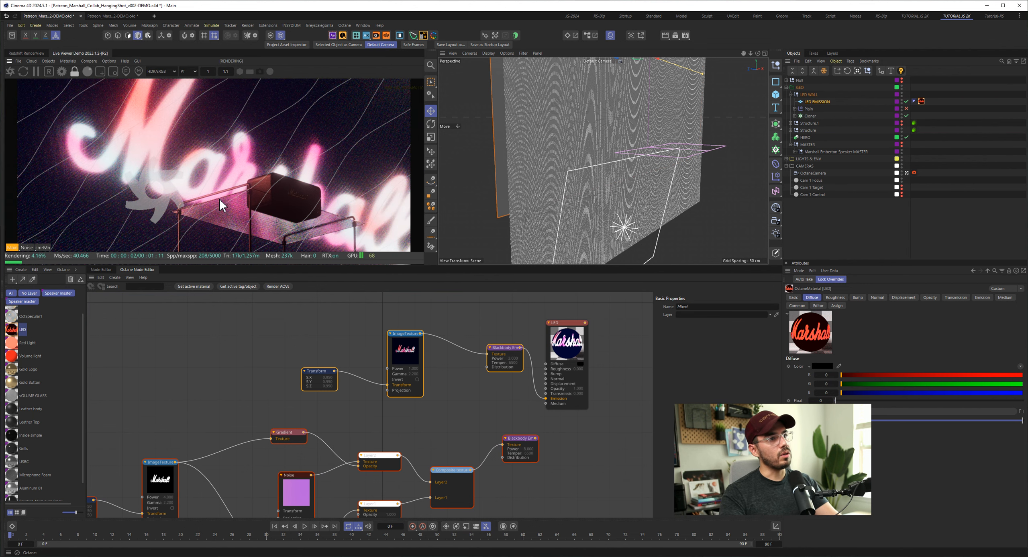
pyautogui.scroll(-3, 220, 199)
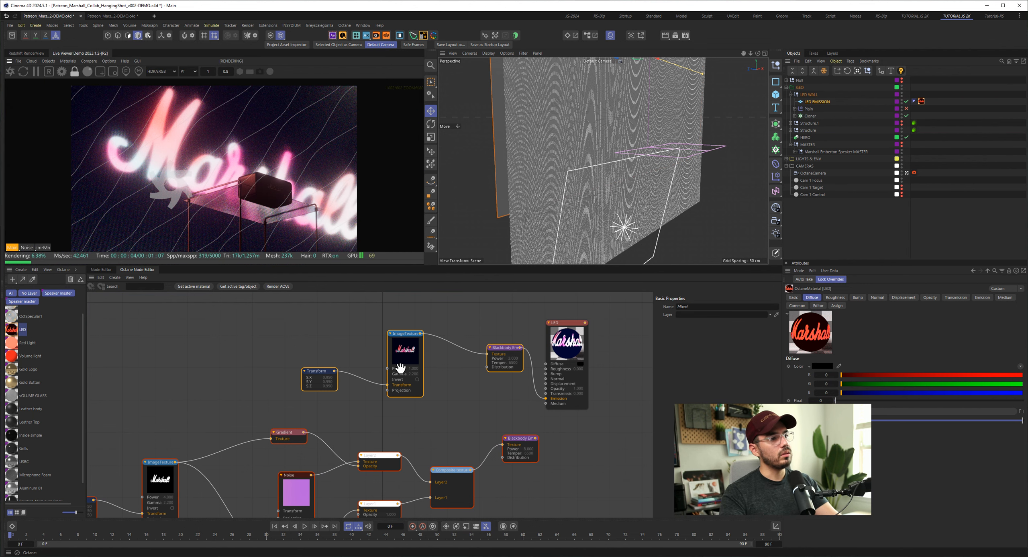
pyautogui.moveTo(407, 351); pyautogui.dragTo(405, 348)
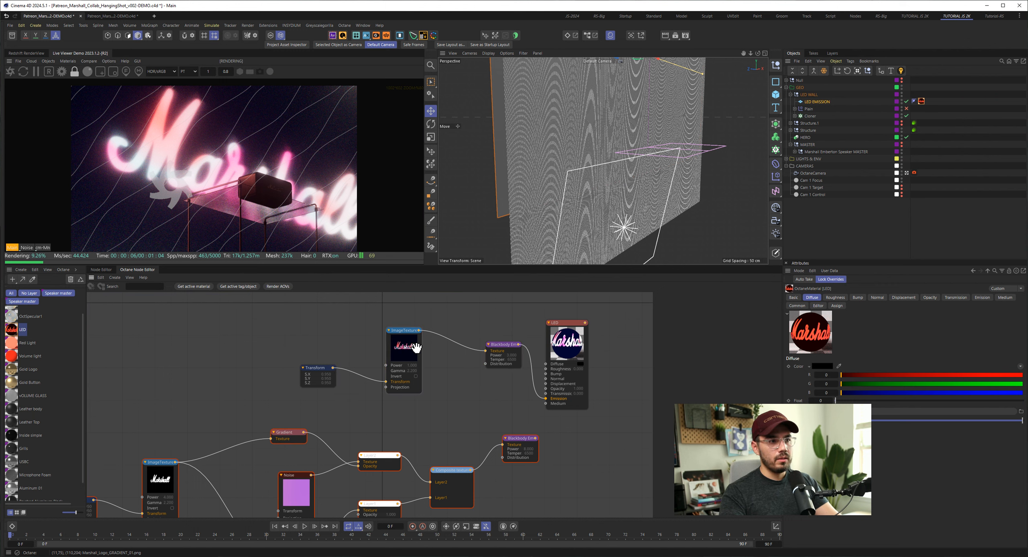
pyautogui.click(416, 347)
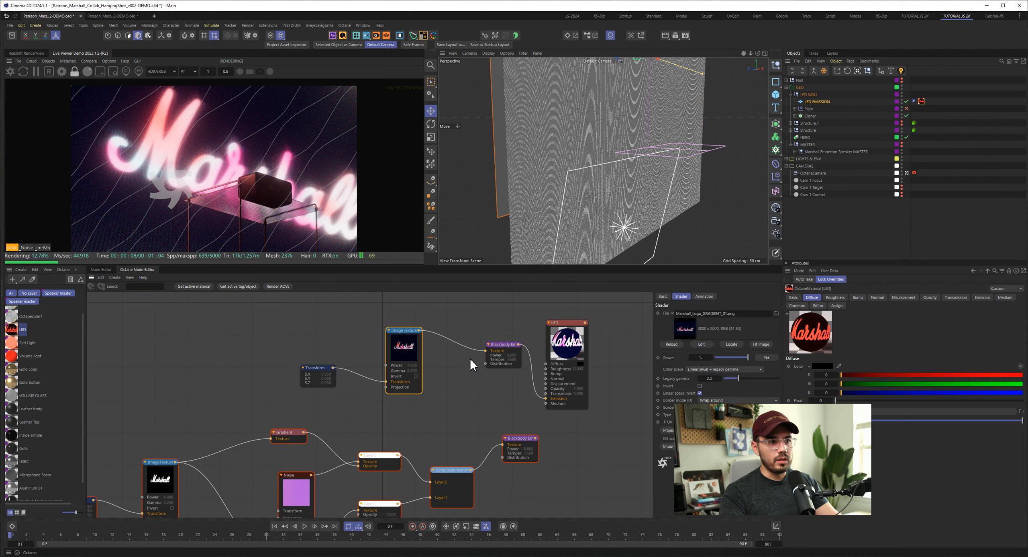
# - Break that Emission link and reconnect the composite texture's Blackbody Emission to the LED material's Emission input
pyautogui.doubleClick(547, 400)
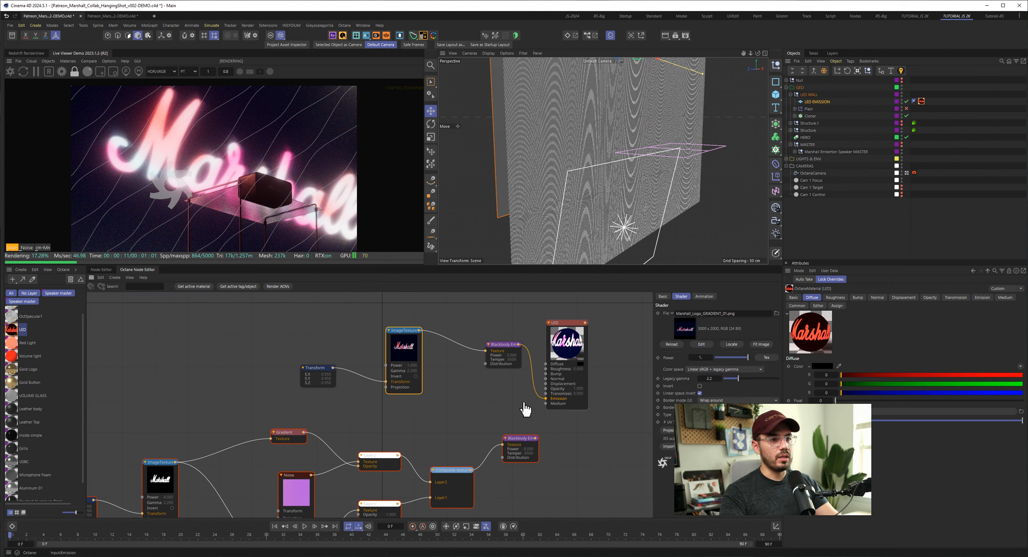
pyautogui.moveTo(536, 438); pyautogui.dragTo(545, 398)
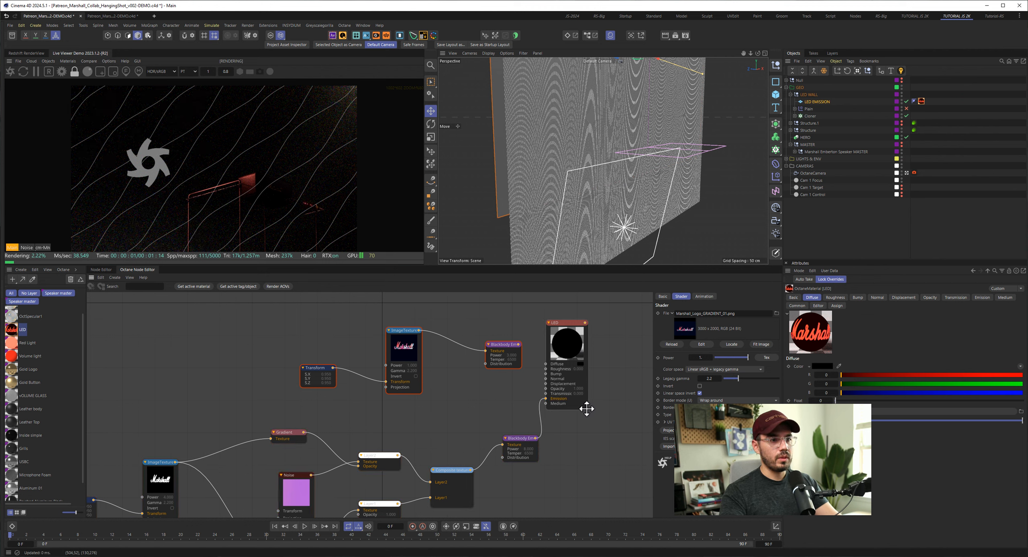
pyautogui.click(607, 408)
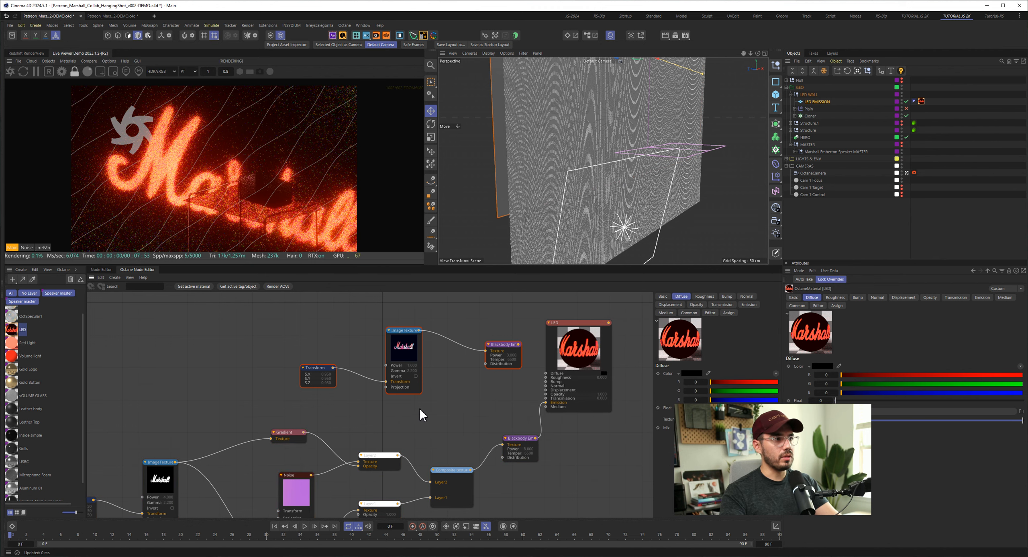
# - Inspect the Marshall logo ImageTexture node and the Transform node feeding it in the LED material's graph
pyautogui.moveTo(420, 419); pyautogui.dragTo(434, 406, button='middle')
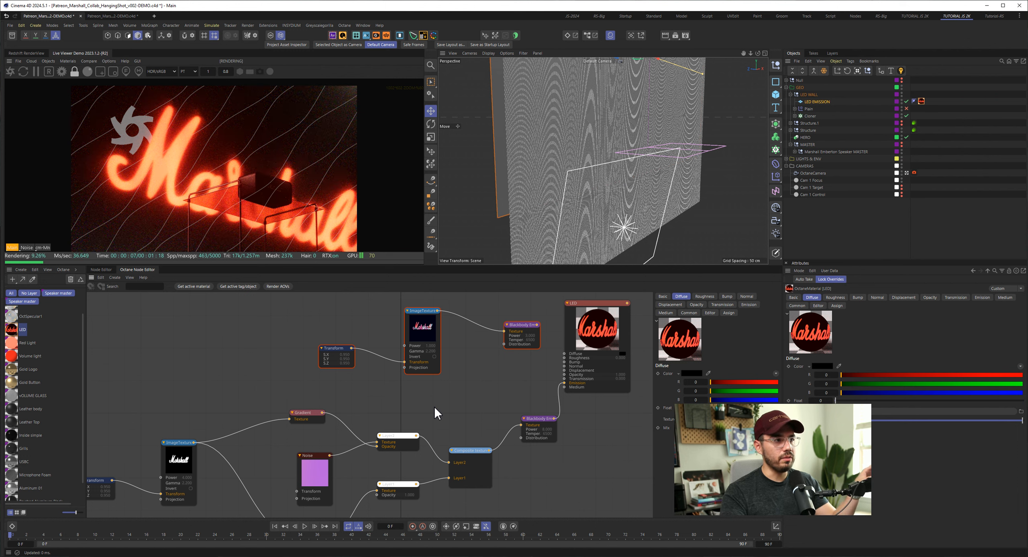
pyautogui.moveTo(409, 391); pyautogui.dragTo(233, 262, button='middle')
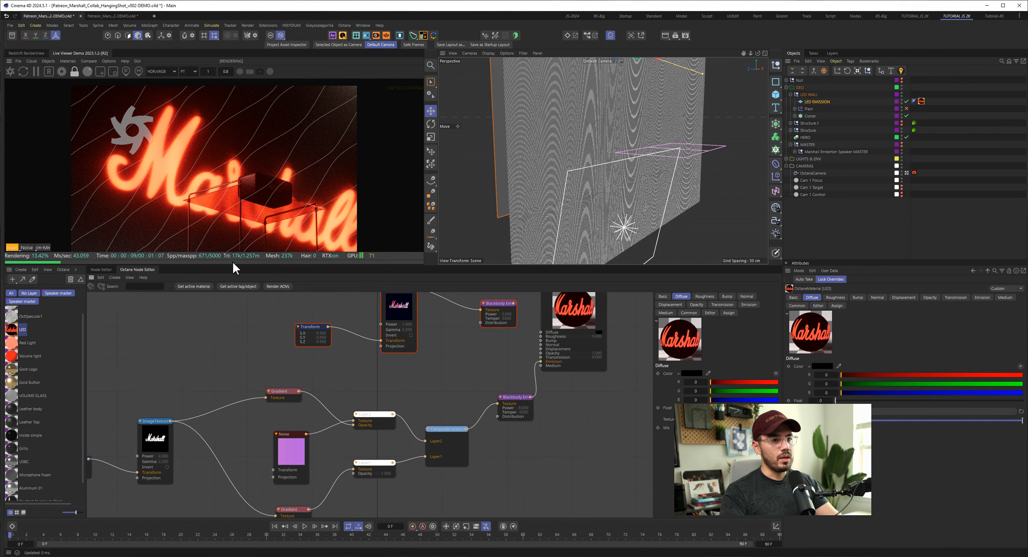
pyautogui.moveTo(322, 407); pyautogui.dragTo(514, 334, button='middle')
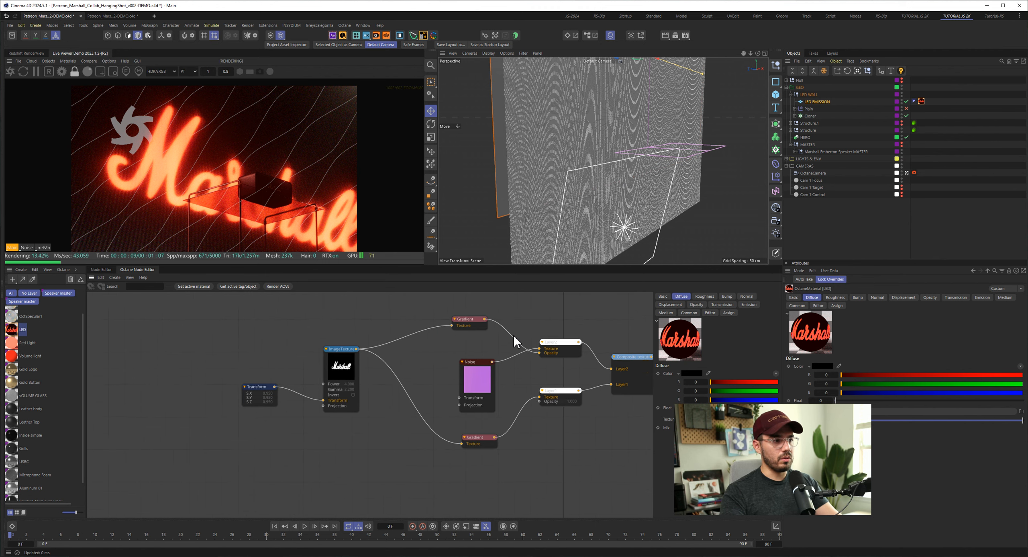
pyautogui.scroll(4, 424, 360)
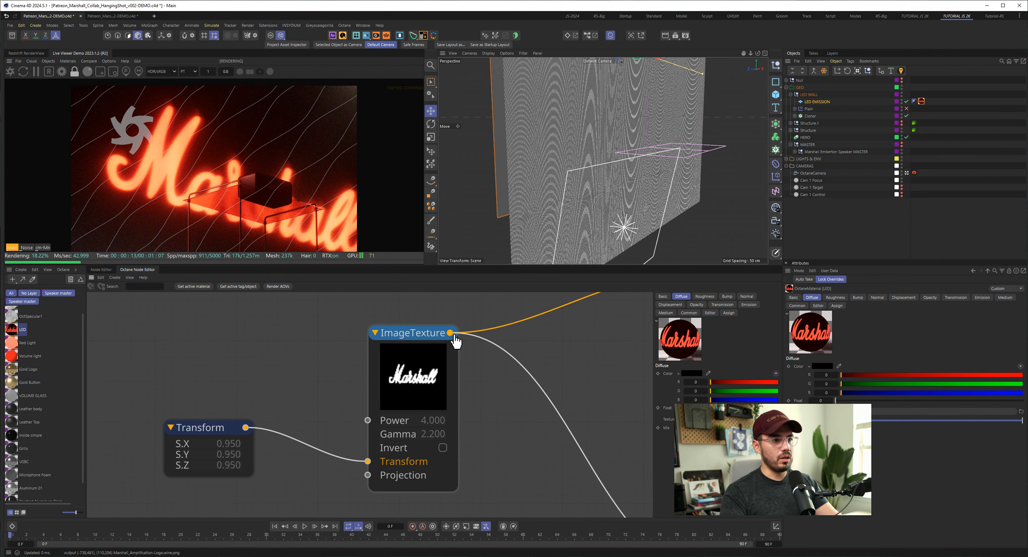
pyautogui.click(416, 380)
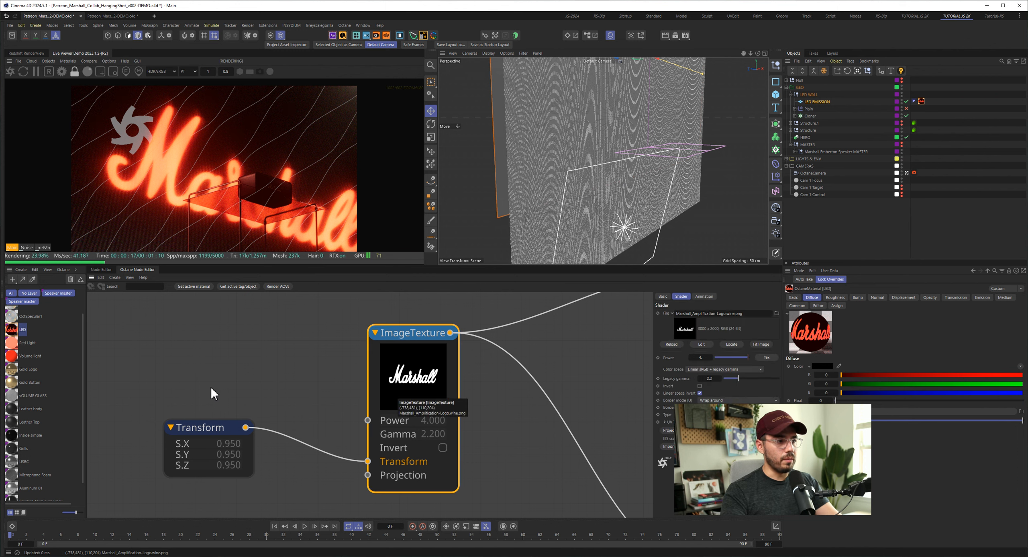
pyautogui.moveTo(211, 385); pyautogui.dragTo(299, 494)
pyautogui.moveTo(178, 427); pyautogui.dragTo(222, 424)
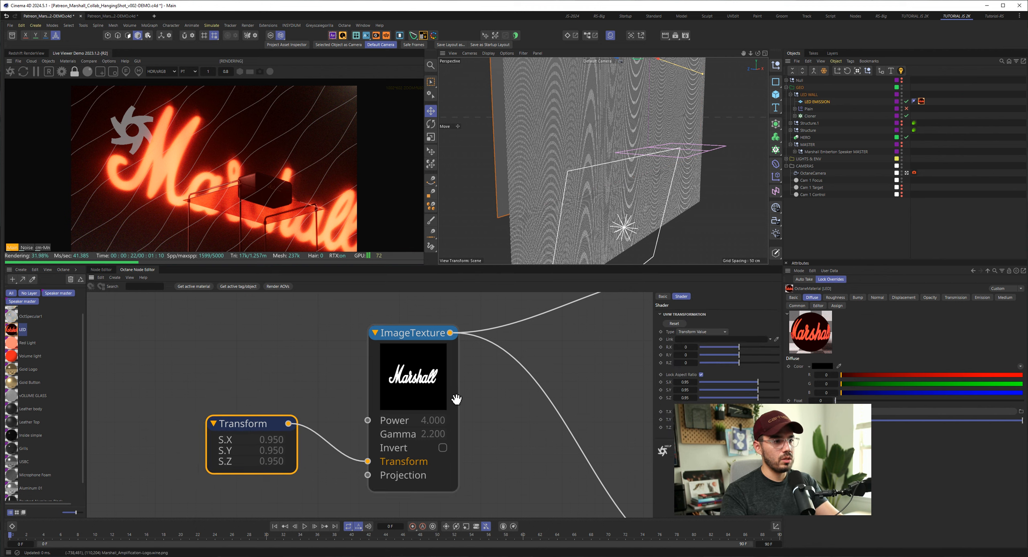
# - Show the settings of the Gradient node feeding Layer2's Opacity and widen the node editor's parameter area
pyautogui.scroll(-5, 455, 416)
pyautogui.moveTo(431, 425); pyautogui.dragTo(243, 407, button='middle')
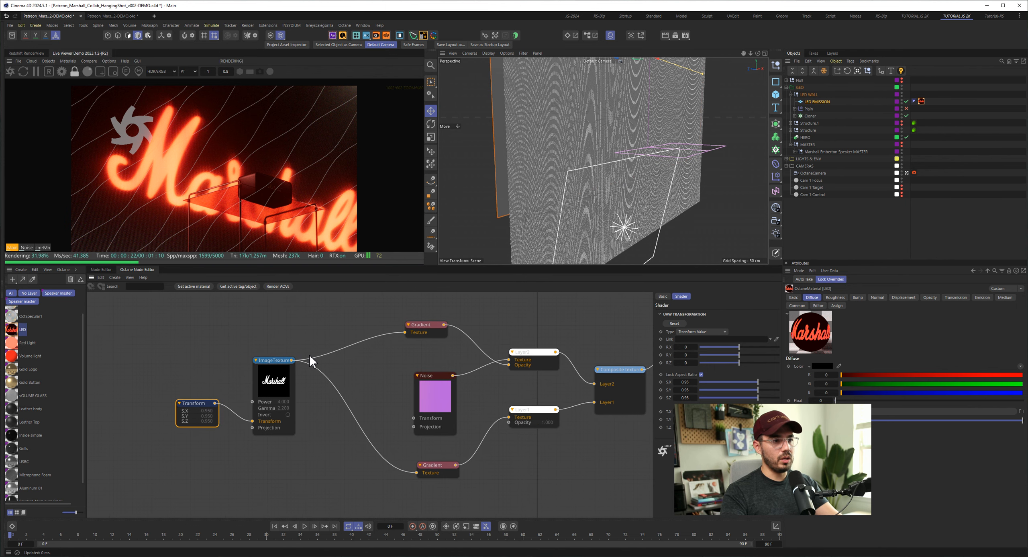
pyautogui.moveTo(426, 326); pyautogui.dragTo(444, 320)
pyautogui.click(445, 320)
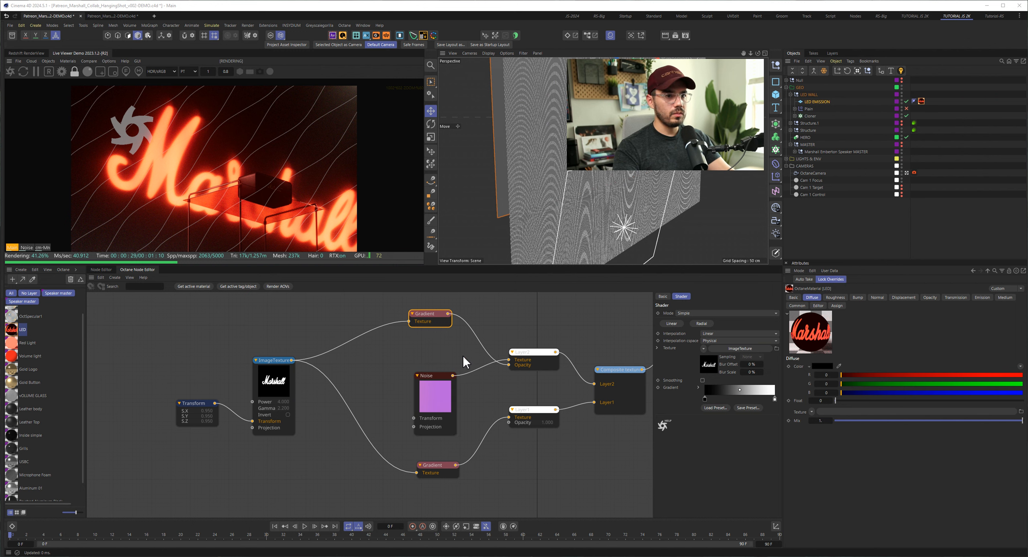
pyautogui.moveTo(653, 330); pyautogui.dragTo(560, 330)
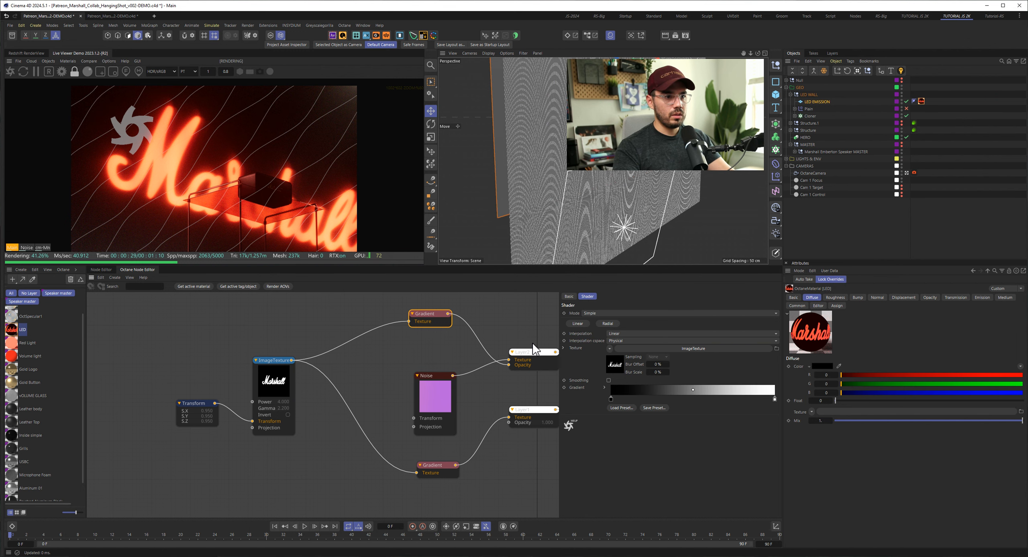
# - Examine the settings of the Layer2 node and of the Noise node that feeds its Texture input
pyautogui.moveTo(450, 307); pyautogui.dragTo(449, 307)
pyautogui.moveTo(459, 327); pyautogui.dragTo(407, 319, button='middle')
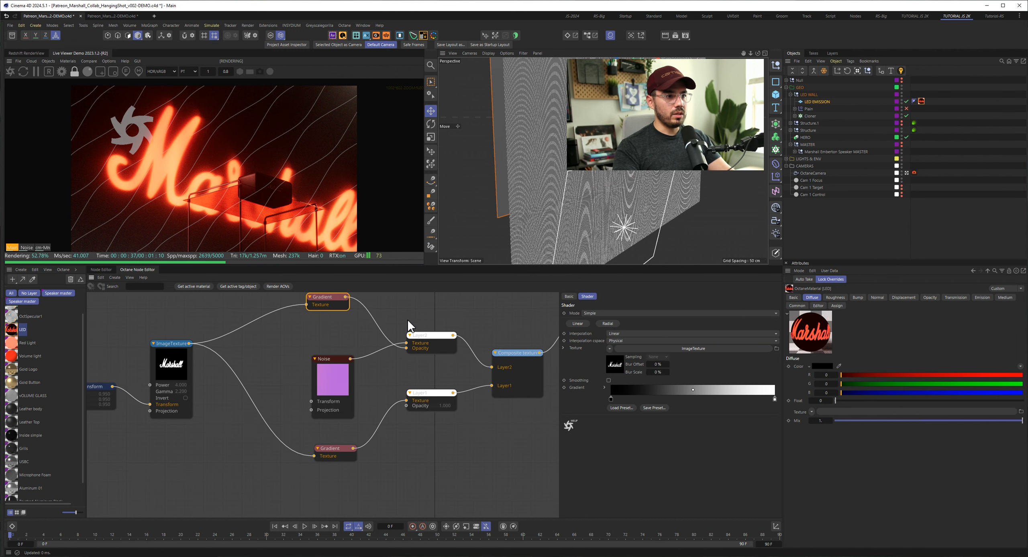
pyautogui.moveTo(431, 330); pyautogui.dragTo(428, 322)
pyautogui.moveTo(492, 356); pyautogui.dragTo(471, 359, button='middle')
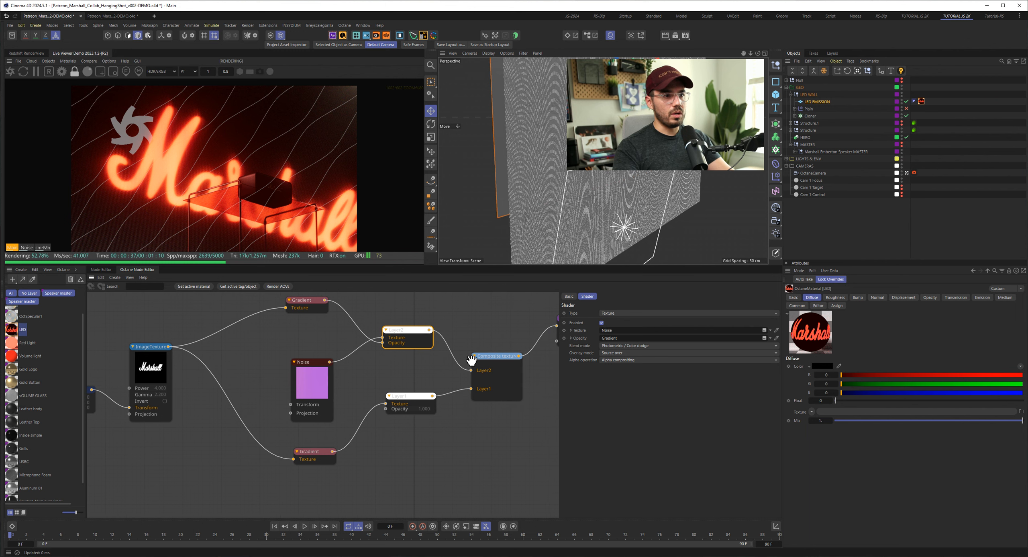
pyautogui.moveTo(326, 385); pyautogui.dragTo(327, 370)
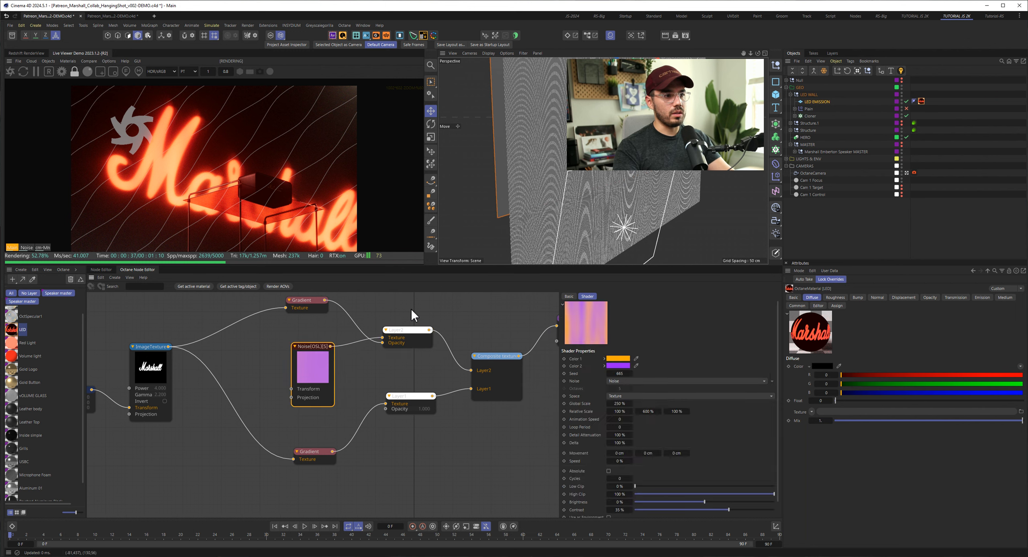
# - Solo the Composite texture node to preview its combined layers in the render
pyautogui.click(487, 371)
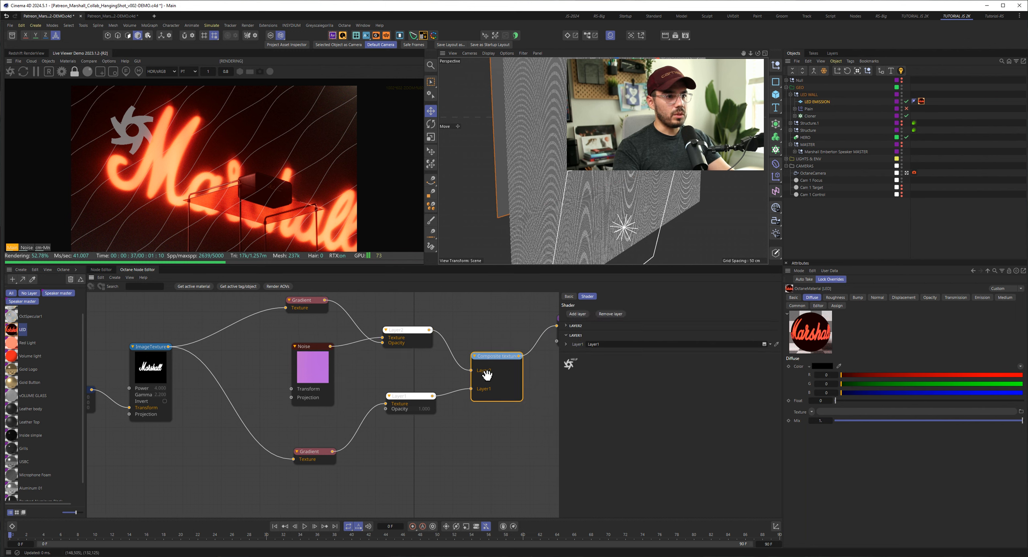
pyautogui.rightClick(498, 374)
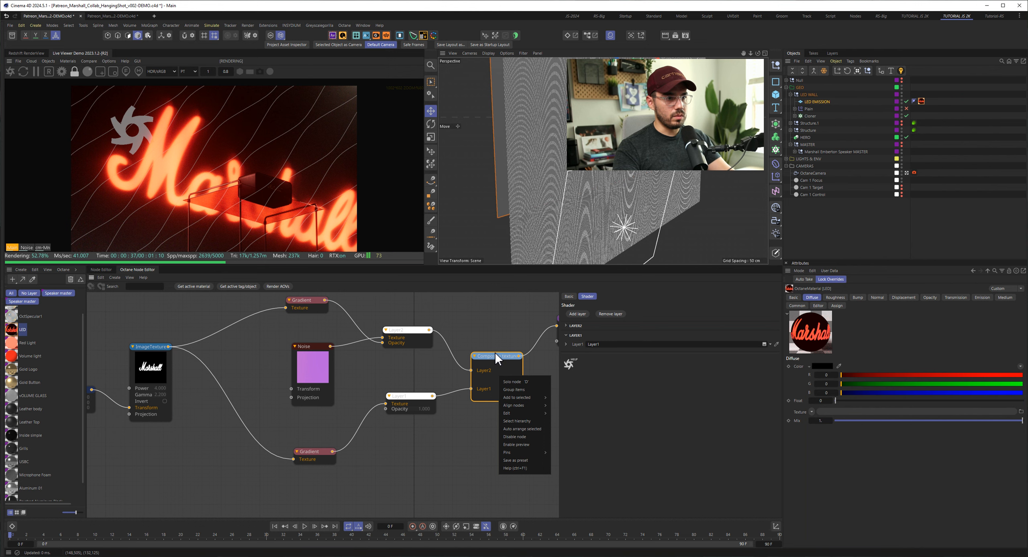
pyautogui.click(507, 380)
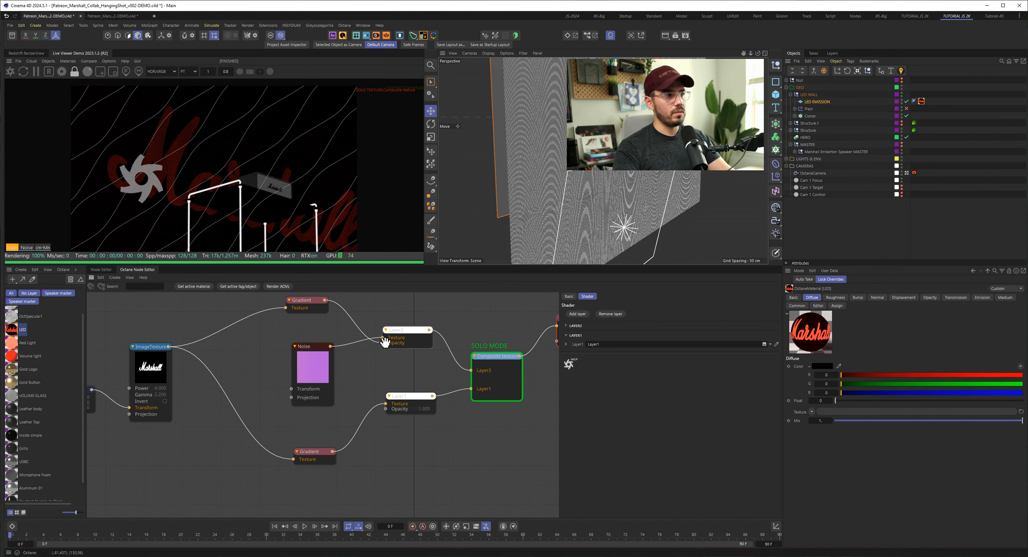
# - Switch the solo preview to the Marshall logo ImageTexture node
pyautogui.click(309, 304)
pyautogui.click(145, 364)
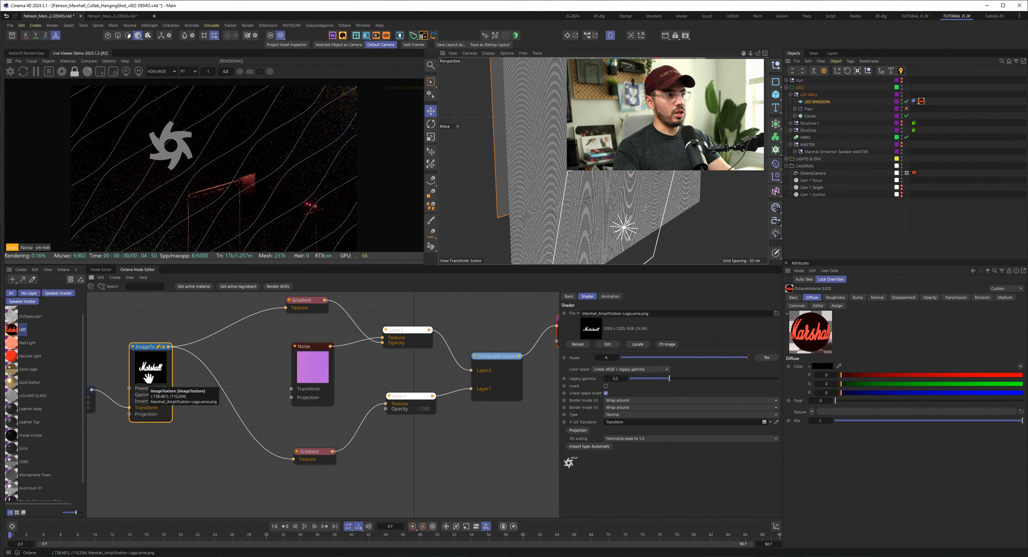
pyautogui.hotkey('alt', 'w')
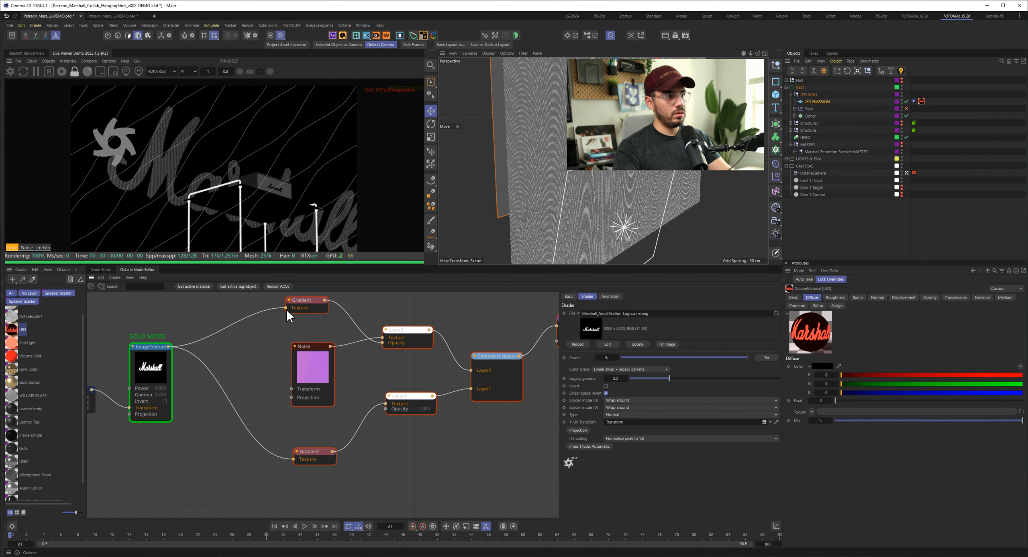
# - Check the upper Gradient, solo the Noise node to review its colors and scale settings, and end the solo
pyautogui.click(314, 308)
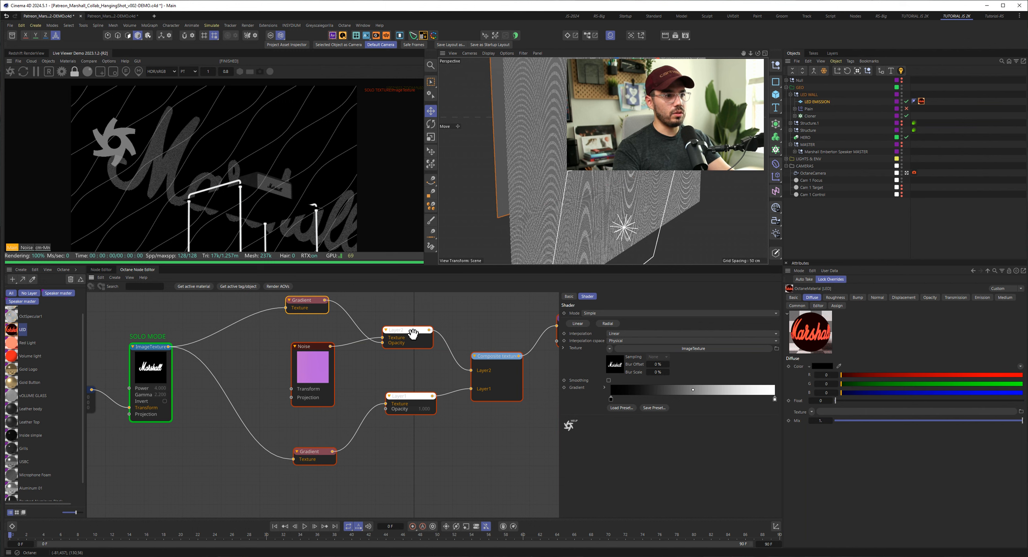
pyautogui.click(317, 367)
pyautogui.press('s')
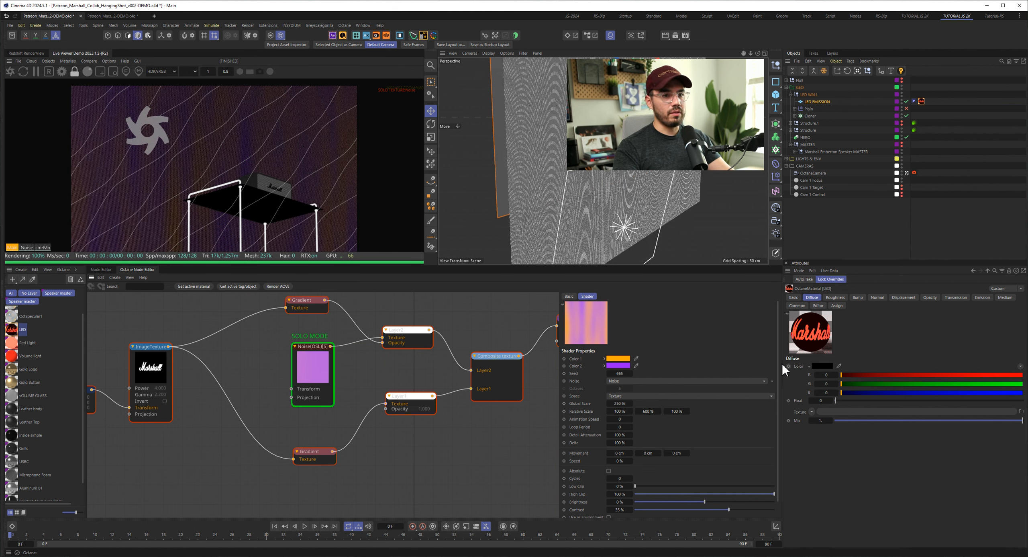
pyautogui.scroll(-1, 777, 362)
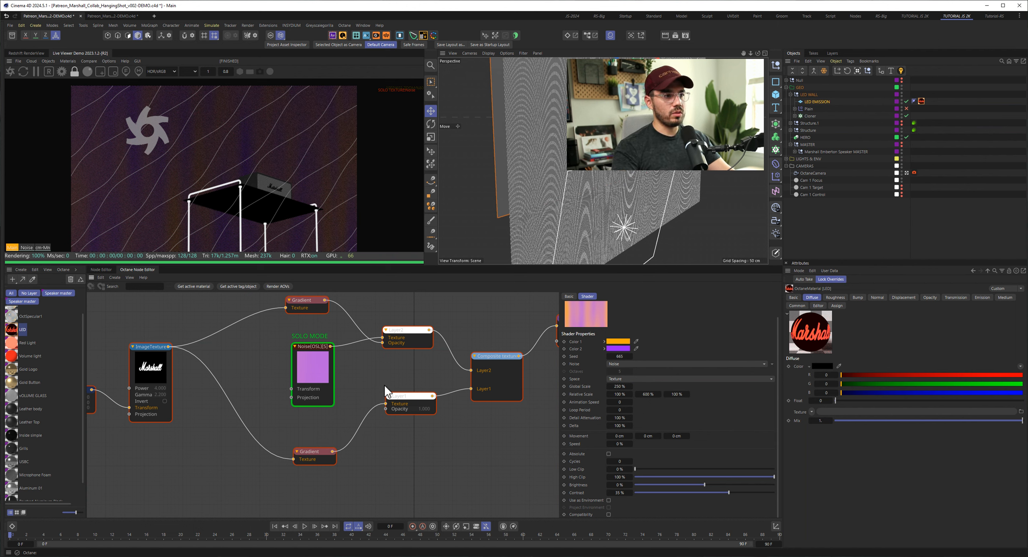
pyautogui.click(312, 364)
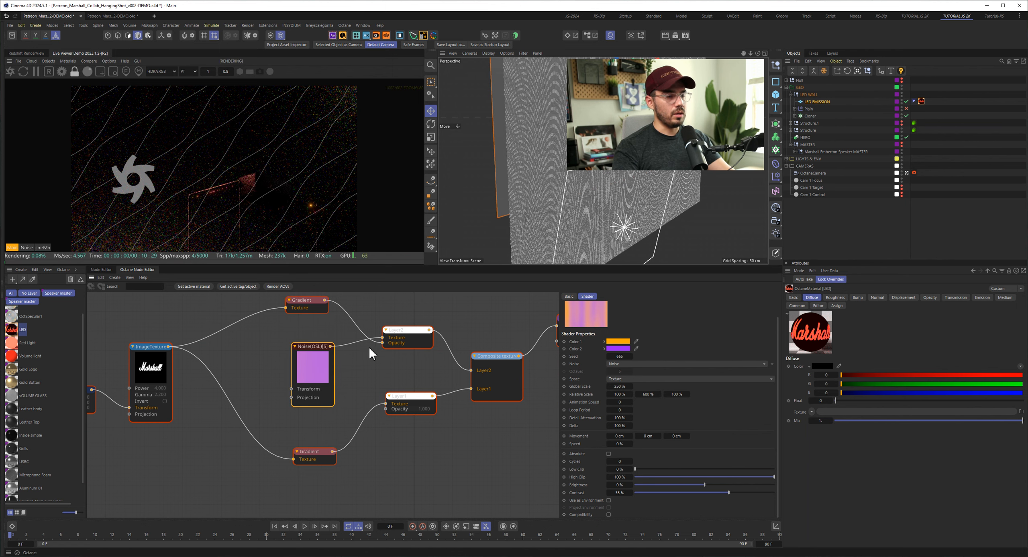
# - Disable the Cloner in the LED WALL group and toggle the Noise node's solo preview on and off
pyautogui.click(906, 116)
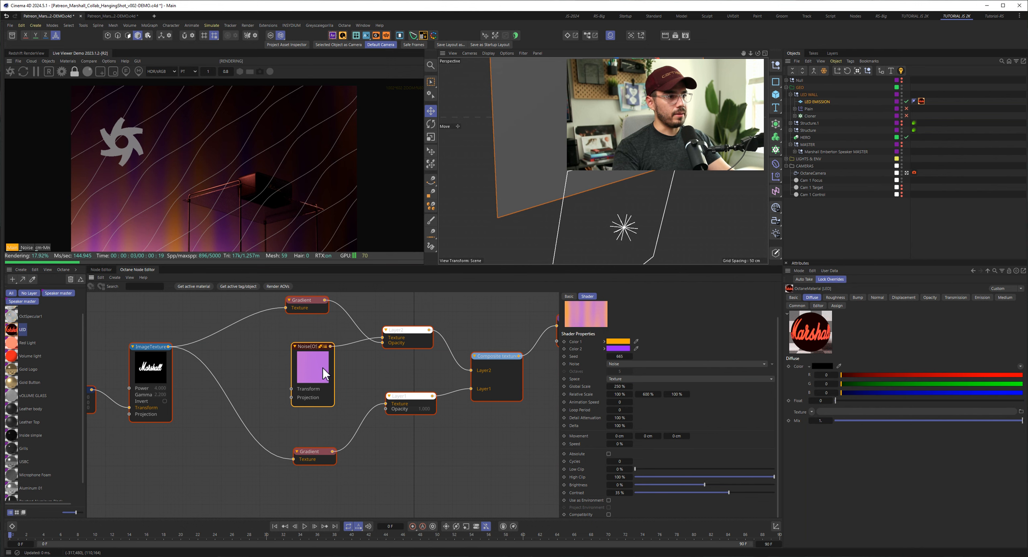
pyautogui.hotkey('alt', 'w')
pyautogui.hotkey('alt', 'w')
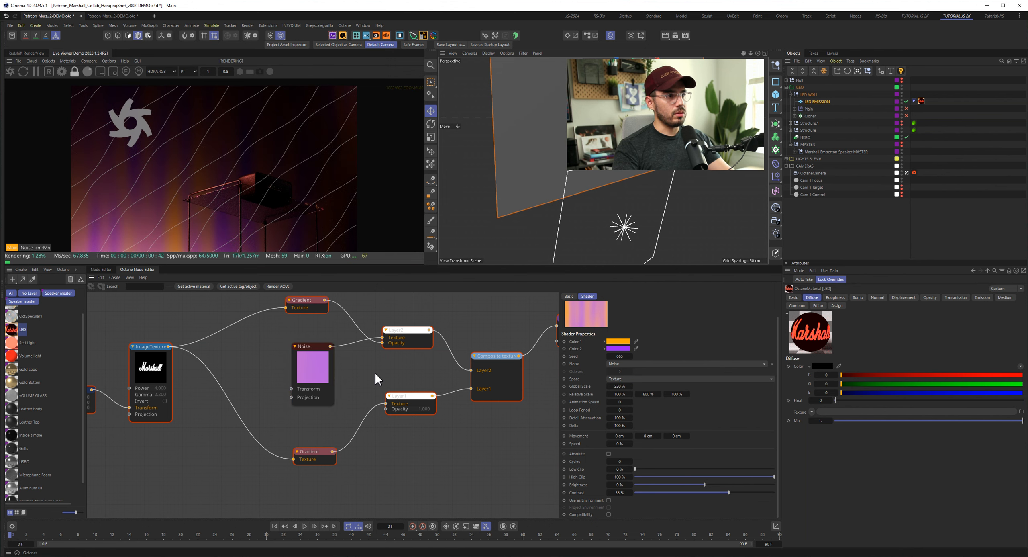
# - Restart the Live Viewer render to refresh the complete LED material without any soloed node
pyautogui.moveTo(413, 373); pyautogui.dragTo(406, 386, button='middle')
pyautogui.click(23, 72)
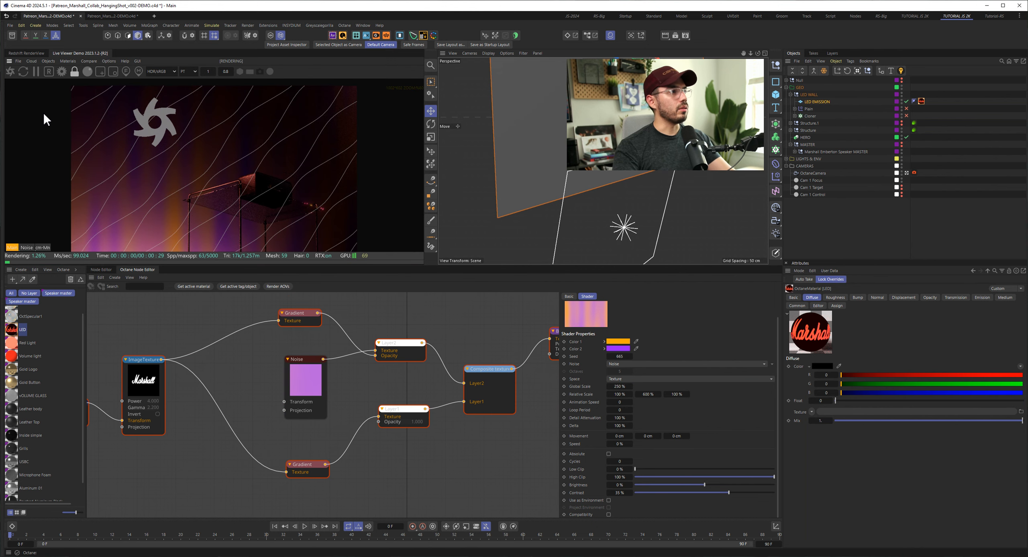
pyautogui.click(13, 71)
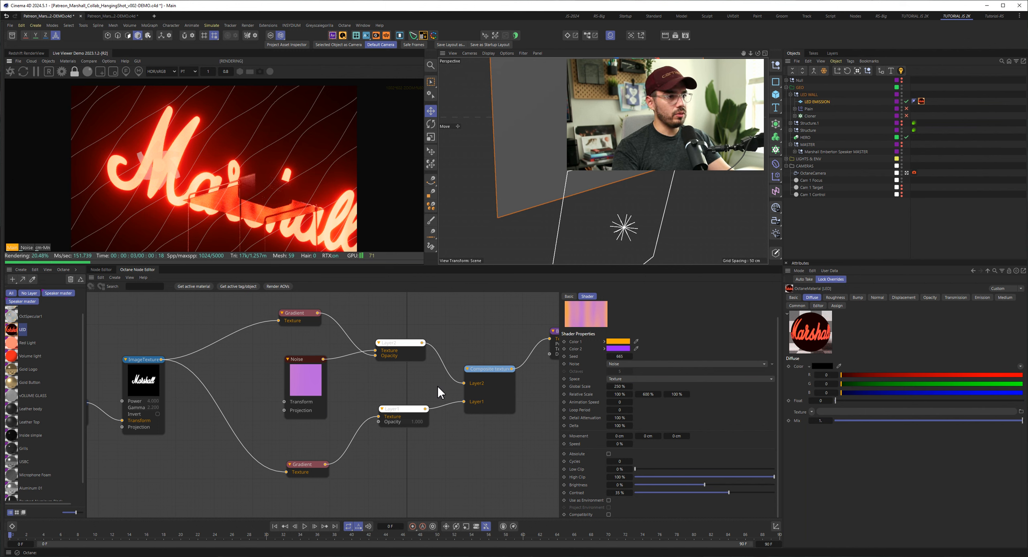
# - Examine the settings of the Blackbody Emission node and the color ramp of the Gradient feeding Layer1
pyautogui.moveTo(385, 386); pyautogui.dragTo(275, 407, button='middle')
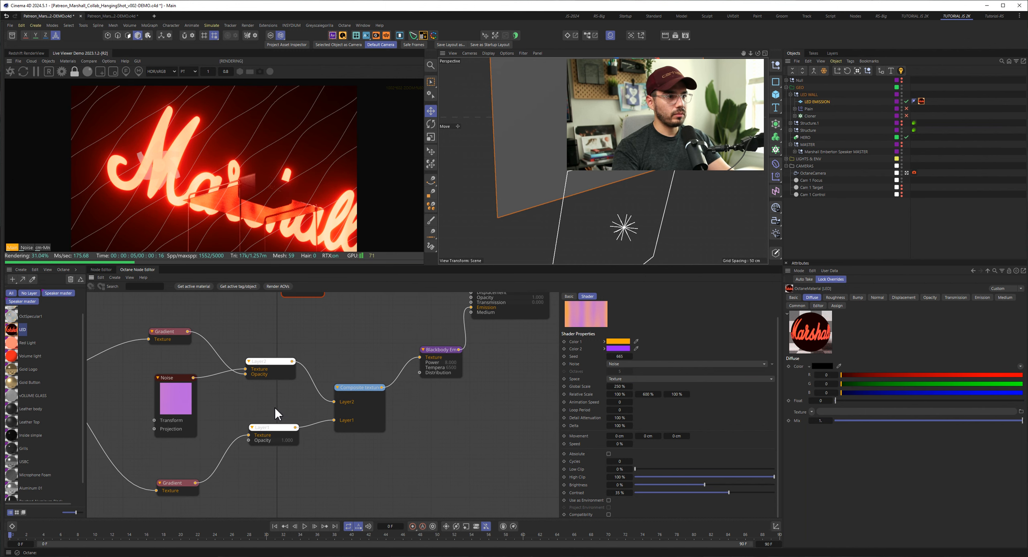
pyautogui.click(436, 378)
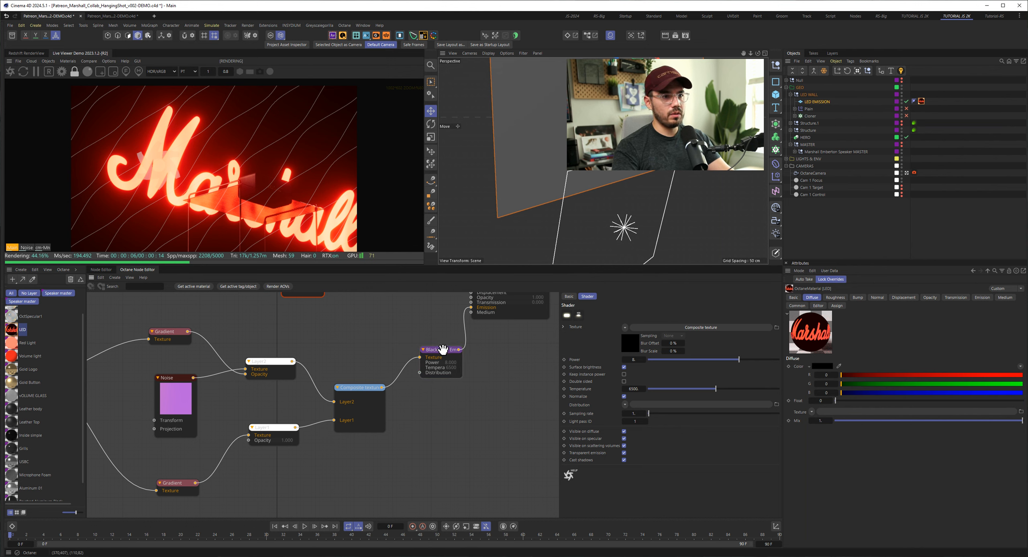
pyautogui.click(183, 488)
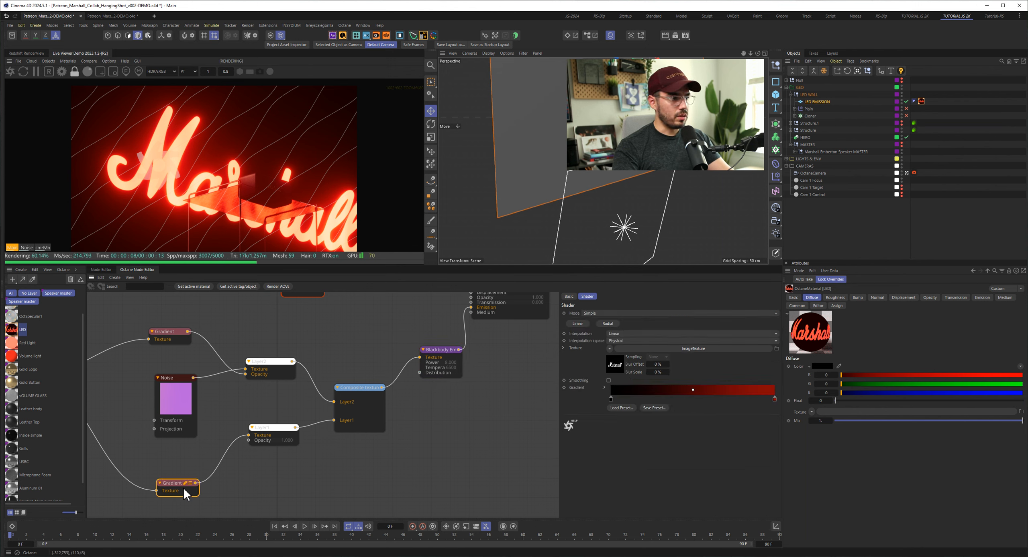
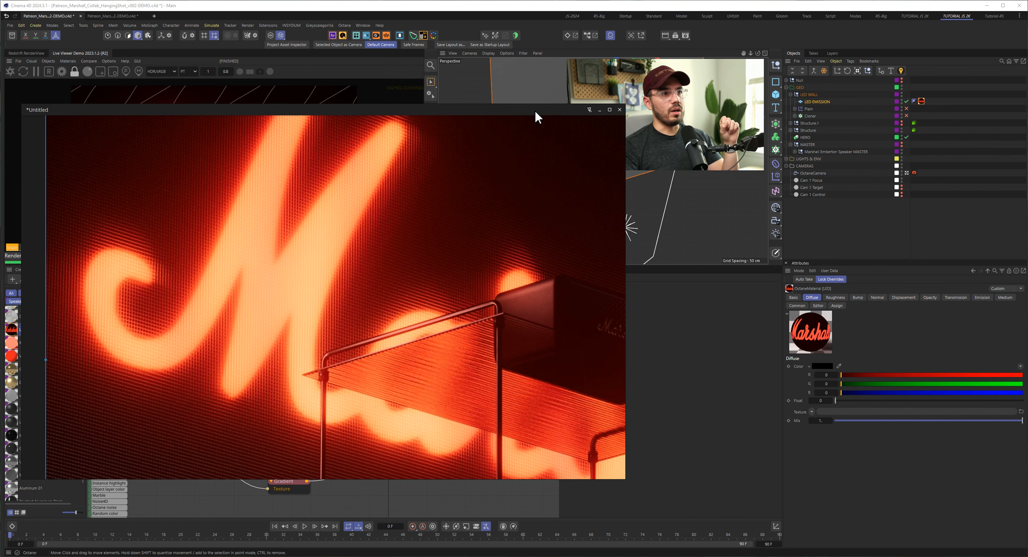
# - Close the enlarged render image and examine the Layer1 and Layer2 settings of the Composite texture node
pyautogui.click(619, 110)
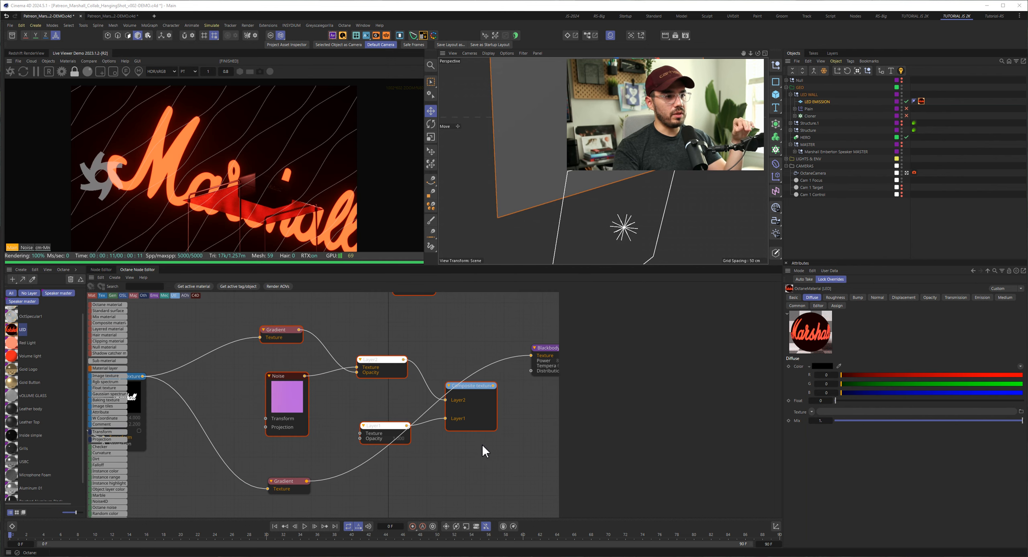
pyautogui.click(467, 385)
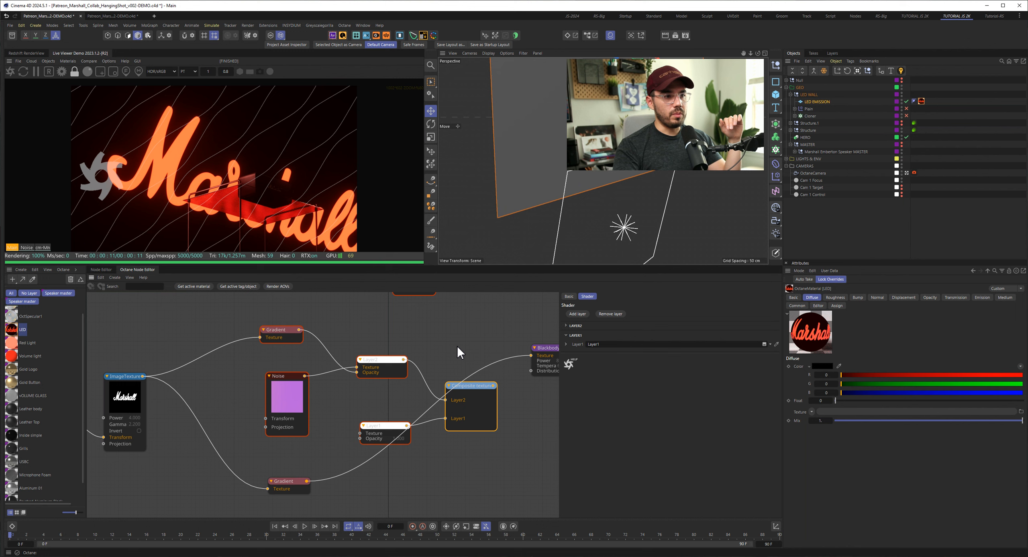
pyautogui.click(566, 343)
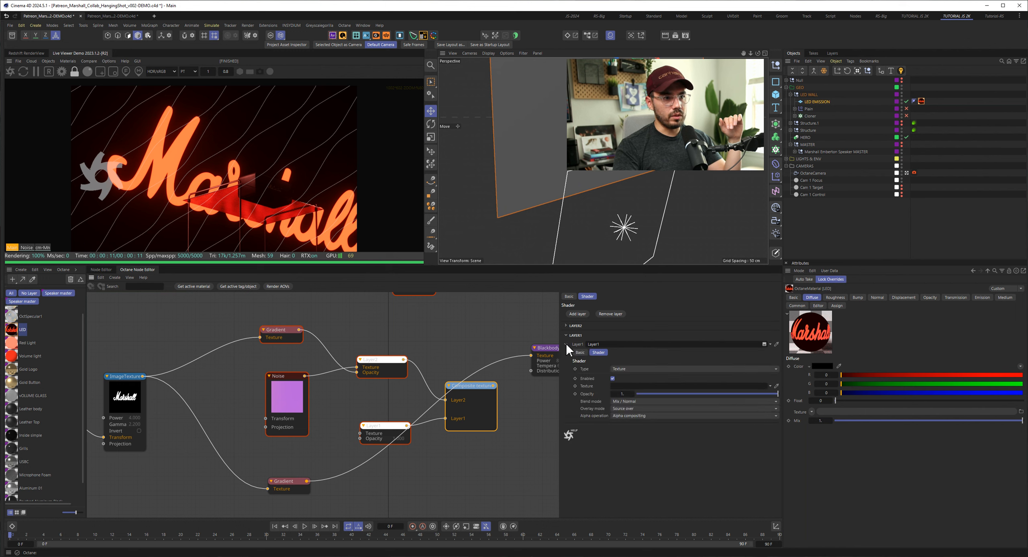
pyautogui.click(566, 325)
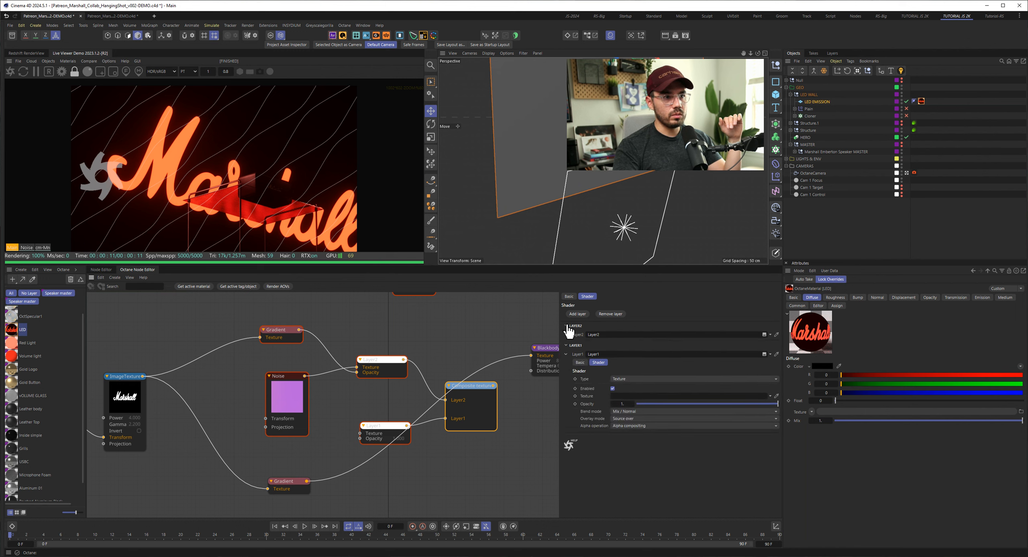
pyautogui.click(566, 334)
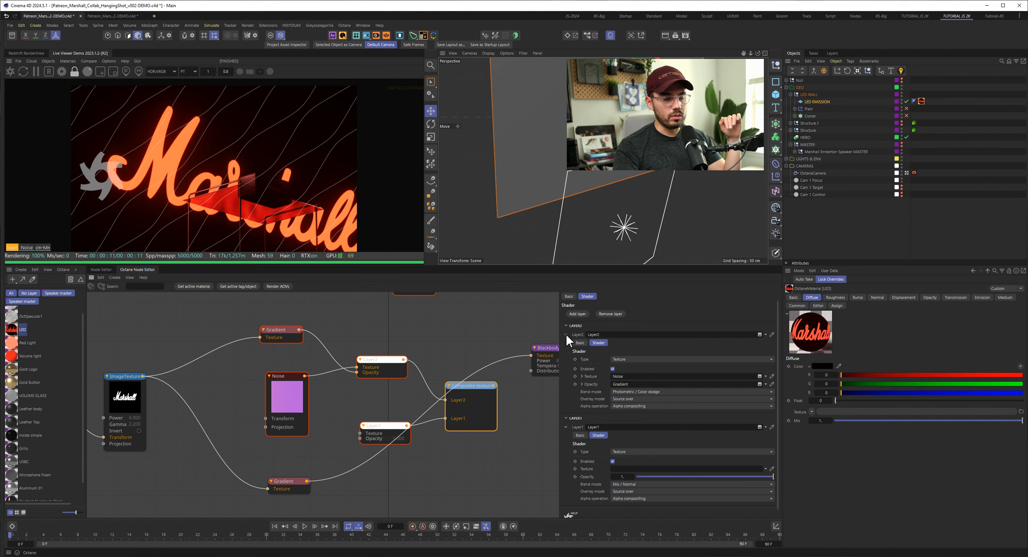
pyautogui.click(566, 334)
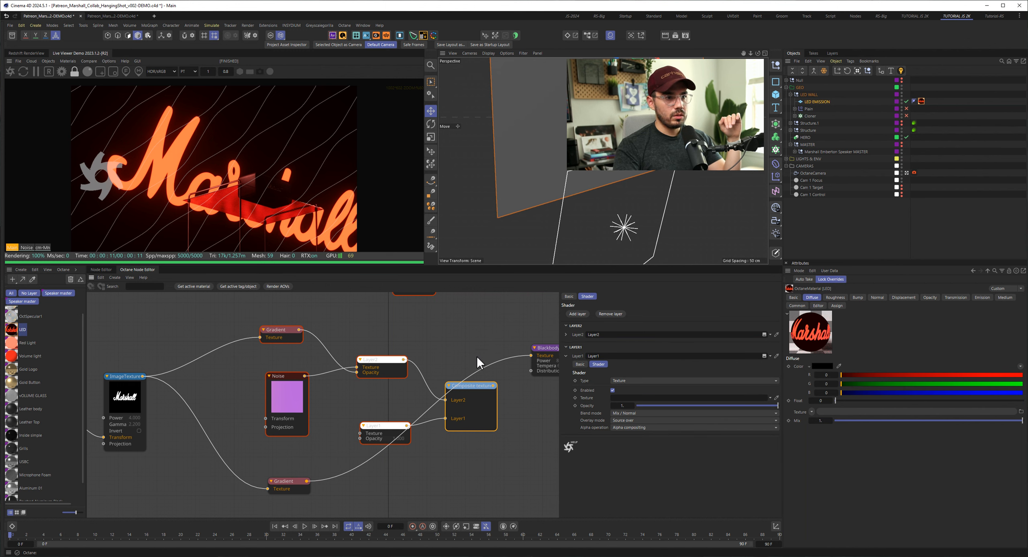
# - Connect the lower Gradient to Layer1's Texture input and the Composite texture output to the Blackbody Emission's Texture input
pyautogui.click(384, 432)
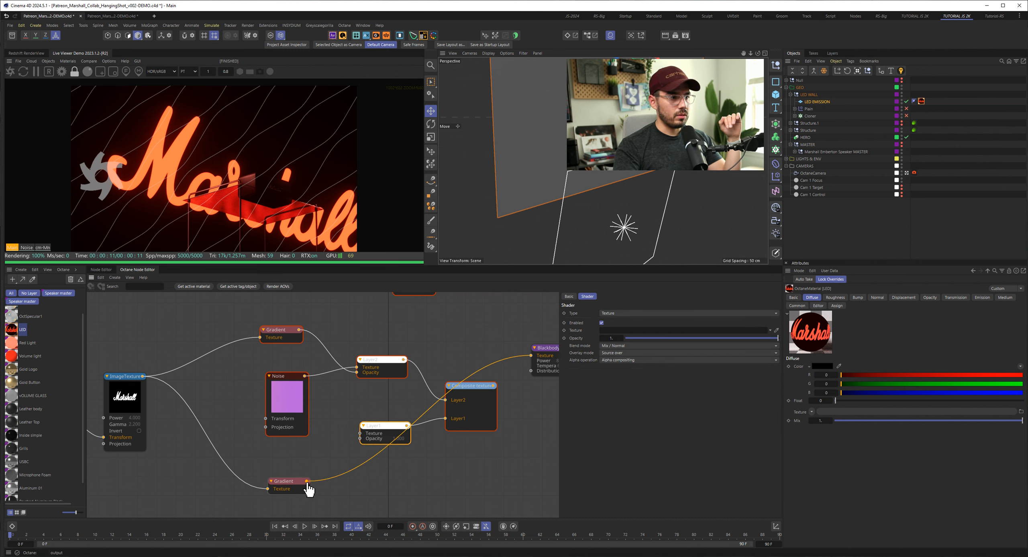
pyautogui.moveTo(307, 481); pyautogui.dragTo(360, 433)
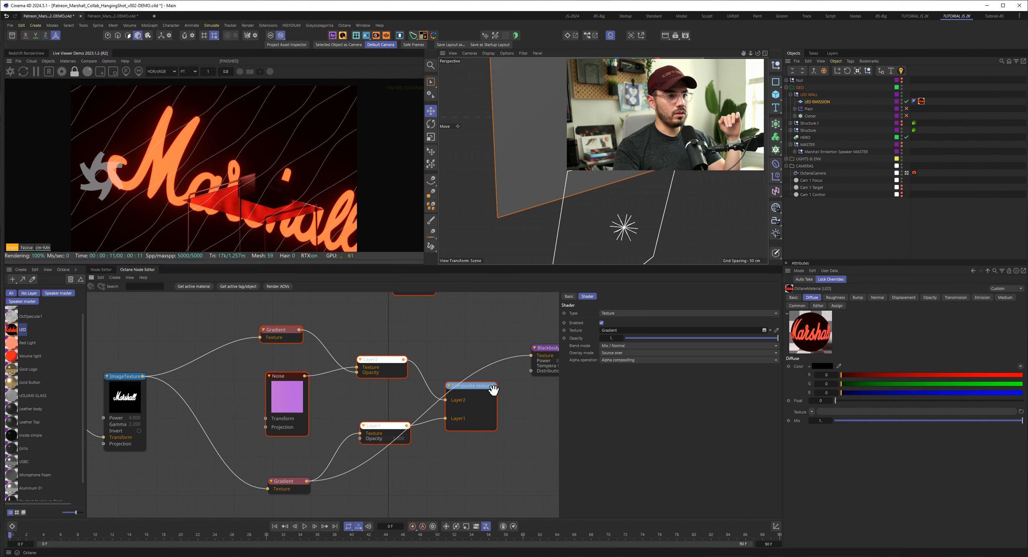
pyautogui.click(477, 385)
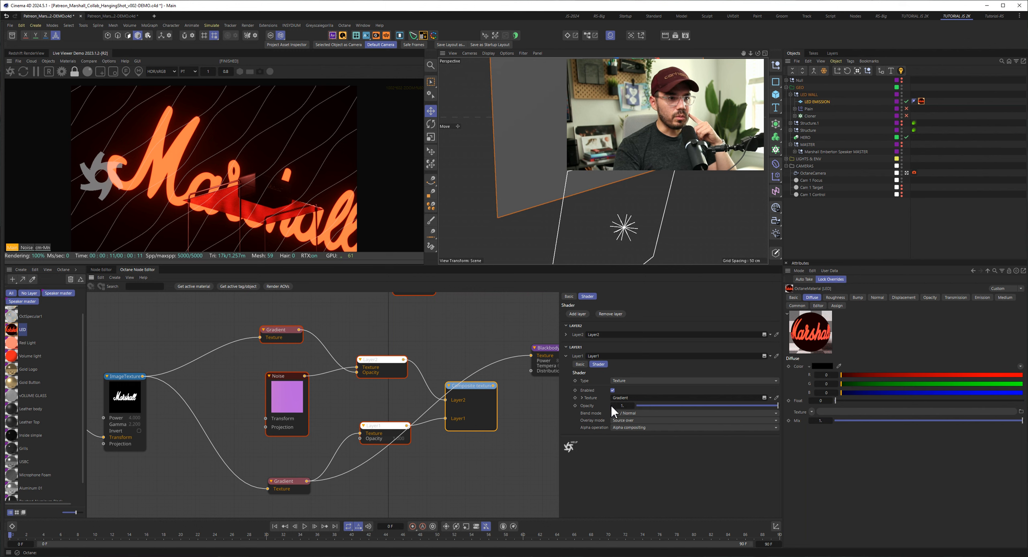
pyautogui.moveTo(495, 387); pyautogui.dragTo(530, 356)
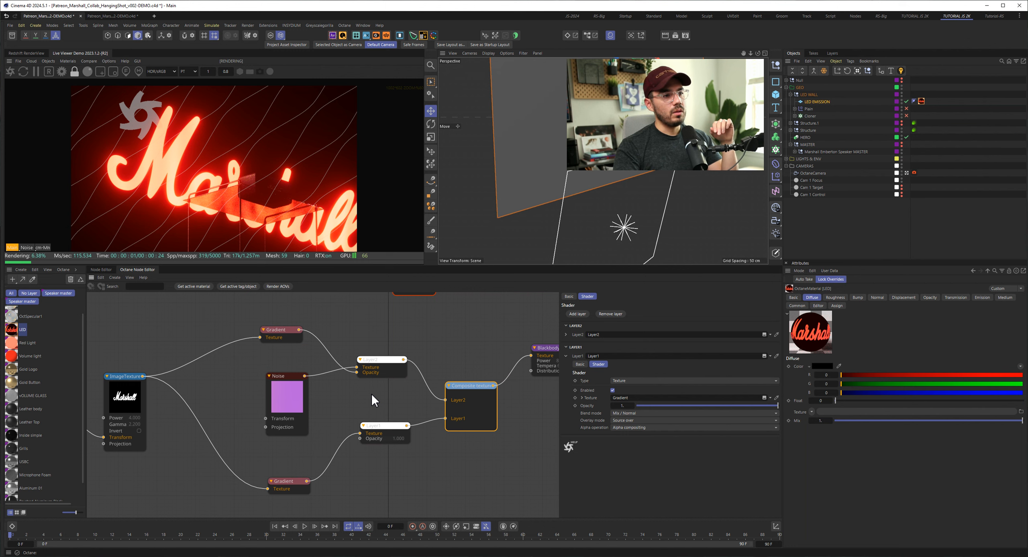
# - Review the settings of the Noise, the lower Gradient and the Blackbody Emission nodes
pyautogui.click(283, 392)
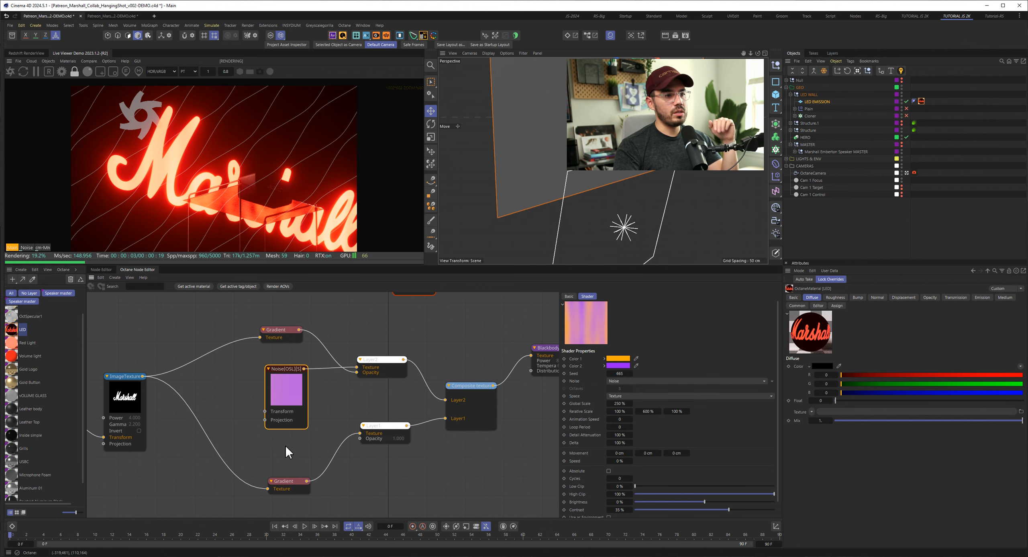
pyautogui.click(305, 487)
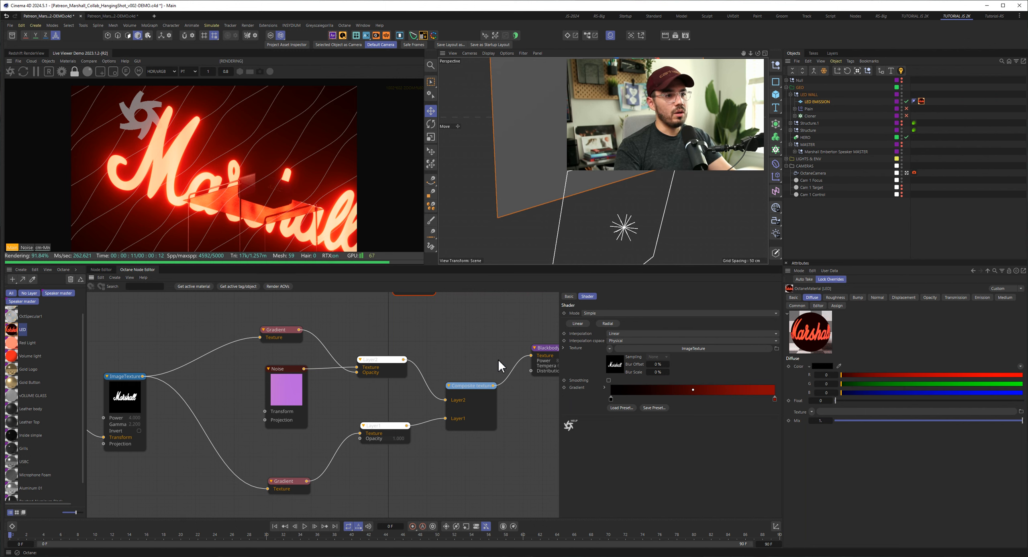
pyautogui.moveTo(463, 371); pyautogui.dragTo(290, 399, button='middle')
pyautogui.moveTo(369, 406); pyautogui.dragTo(385, 406)
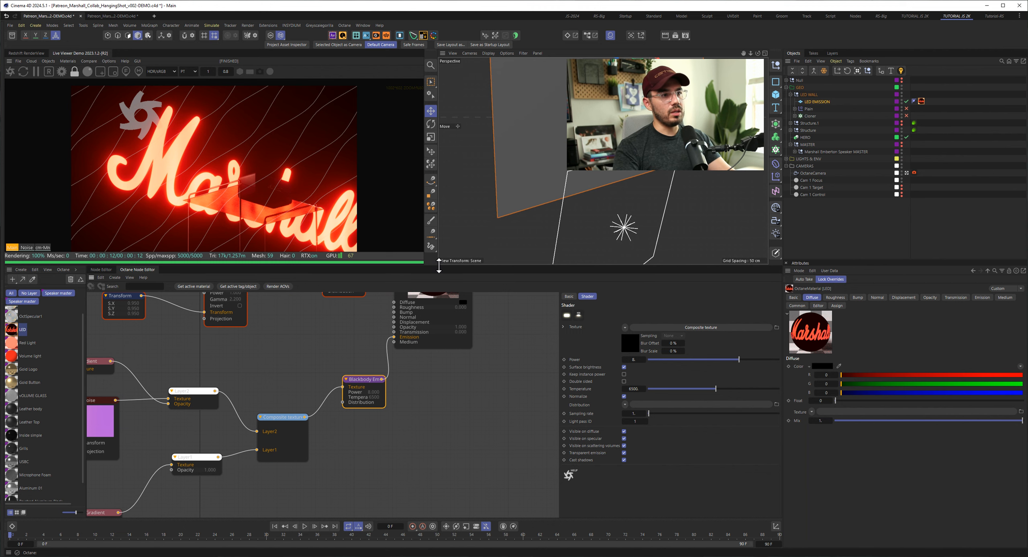
# - Enlarge the Live Viewer and viewport area and fold away the material manager and node editor
pyautogui.moveTo(440, 266); pyautogui.dragTo(440, 416)
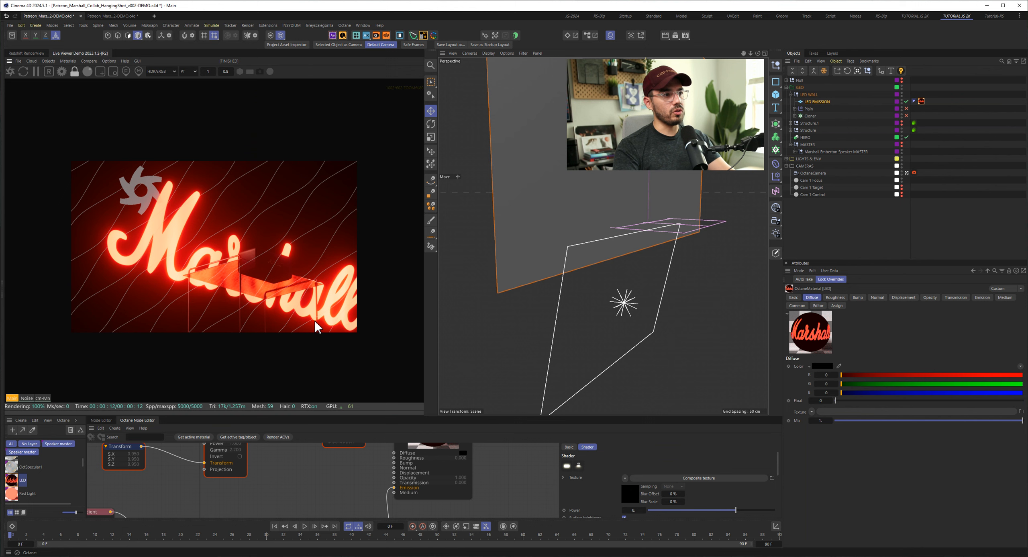
pyautogui.scroll(4, 282, 315)
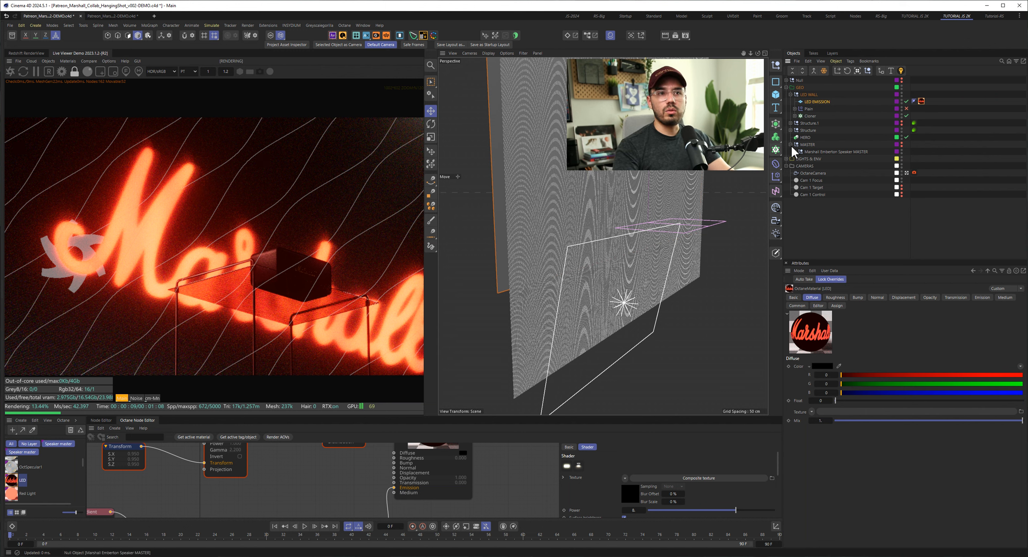
pyautogui.moveTo(748, 64); pyautogui.dragTo(754, 426)
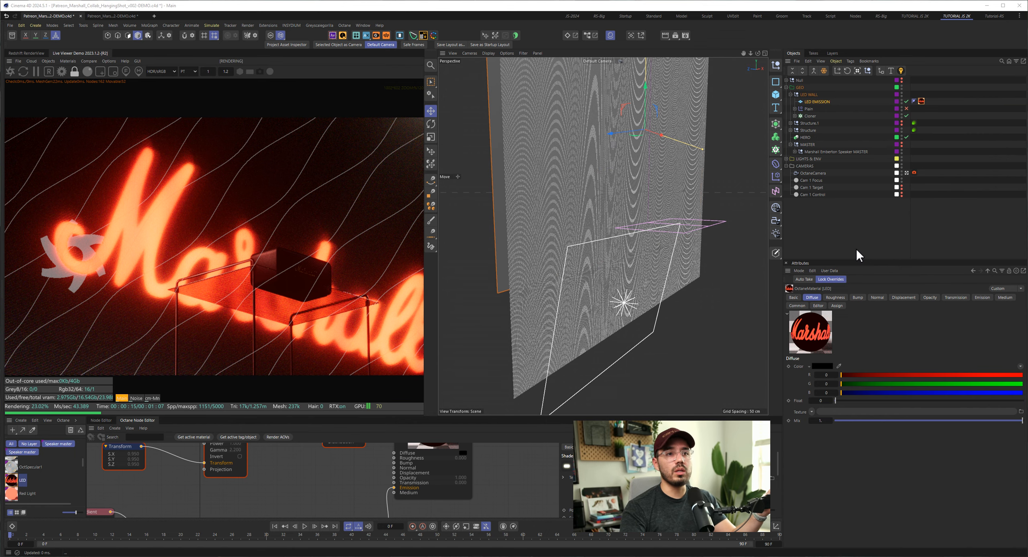
pyautogui.middleClick(10, 421)
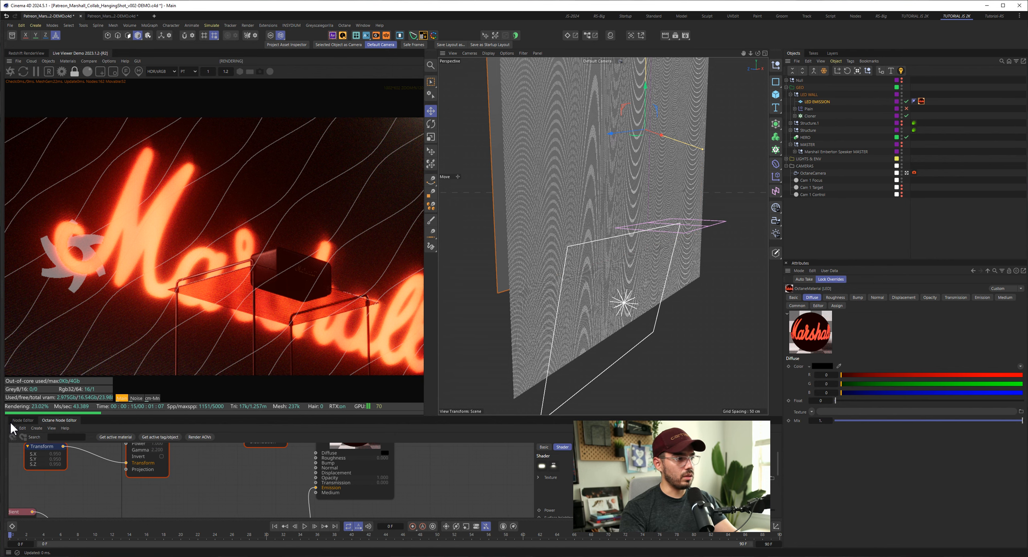
pyautogui.middleClick(12, 428)
# - Orbit to the speaker stand, collapse the CAMERAS and GEO groups, and disable all lights in LIGHTS & ENV
pyautogui.click(853, 214)
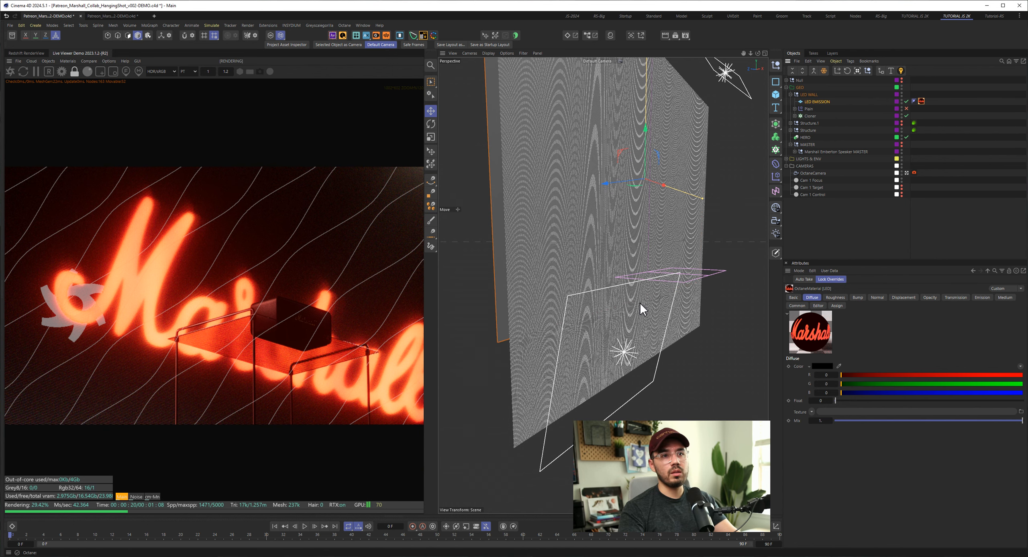
pyautogui.keyDown('alt'); pyautogui.moveTo(675, 298); pyautogui.dragTo(580, 272); pyautogui.keyUp('alt')
pyautogui.keyDown('alt'); pyautogui.moveTo(580, 271); pyautogui.dragTo(522, 317, button='right'); pyautogui.keyUp('alt')
pyautogui.keyDown('alt'); pyautogui.moveTo(641, 296); pyautogui.dragTo(634, 298, button='middle'); pyautogui.keyUp('alt')
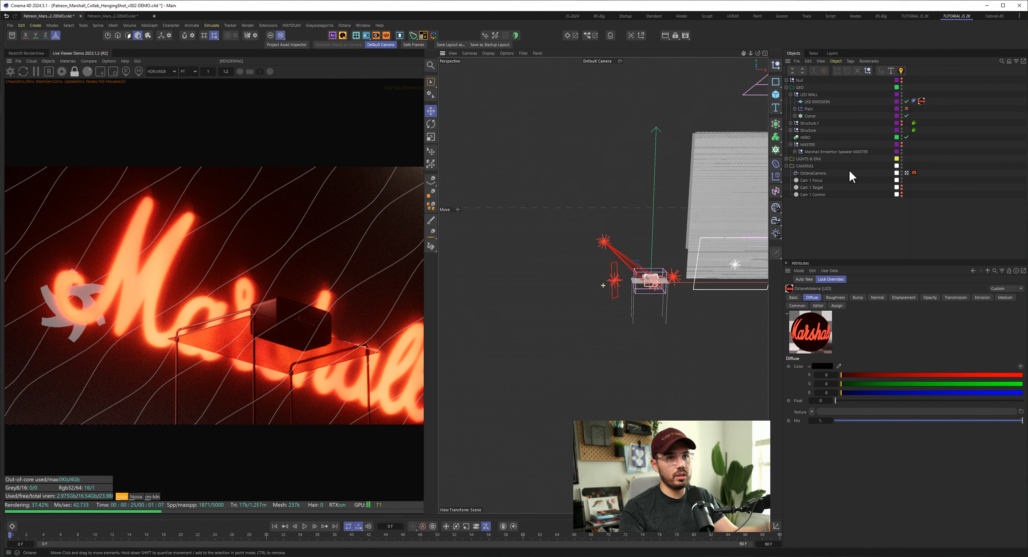
pyautogui.click(787, 165)
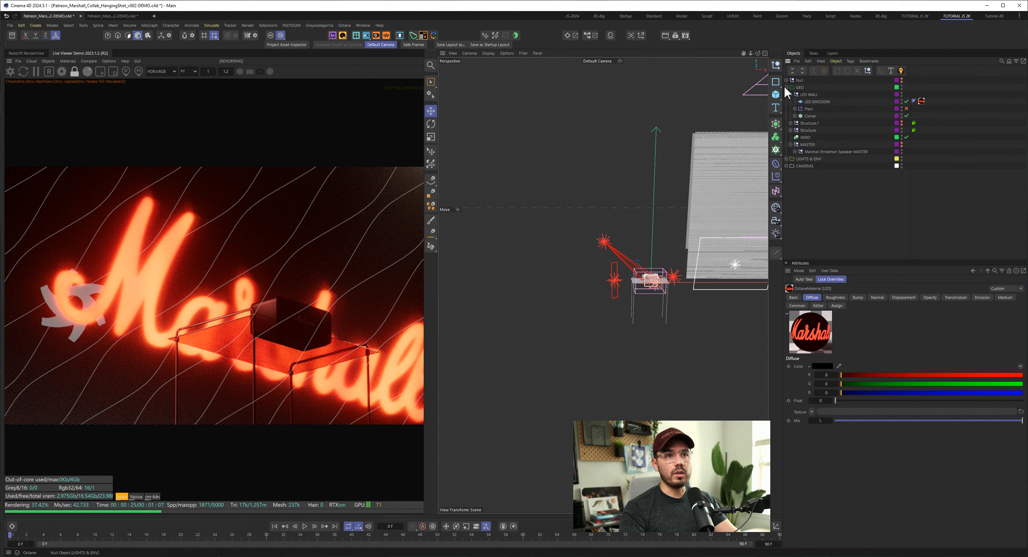
pyautogui.click(786, 87)
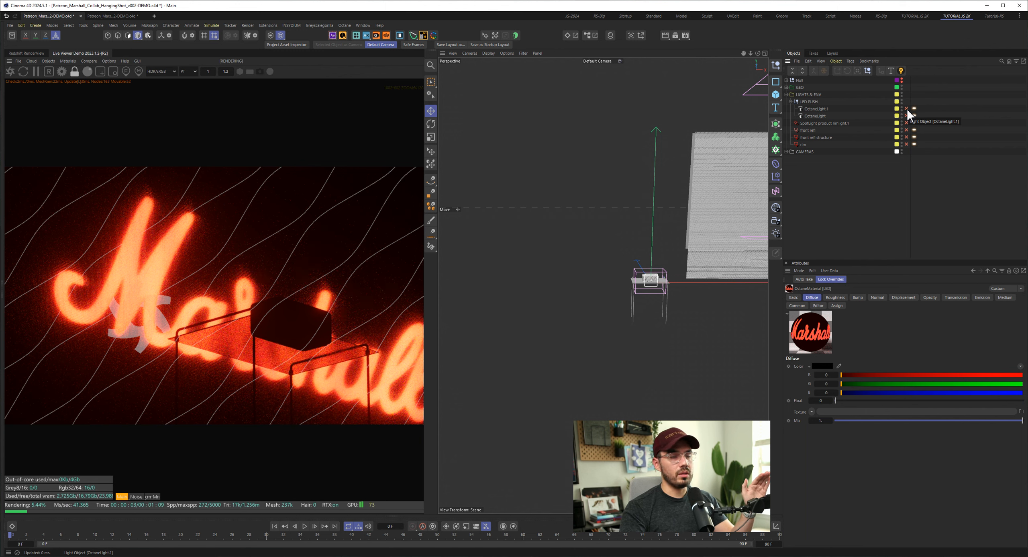
# - Select the product rim spotlight, frame the speaker on its stand, and enable only that light
pyautogui.click(821, 124)
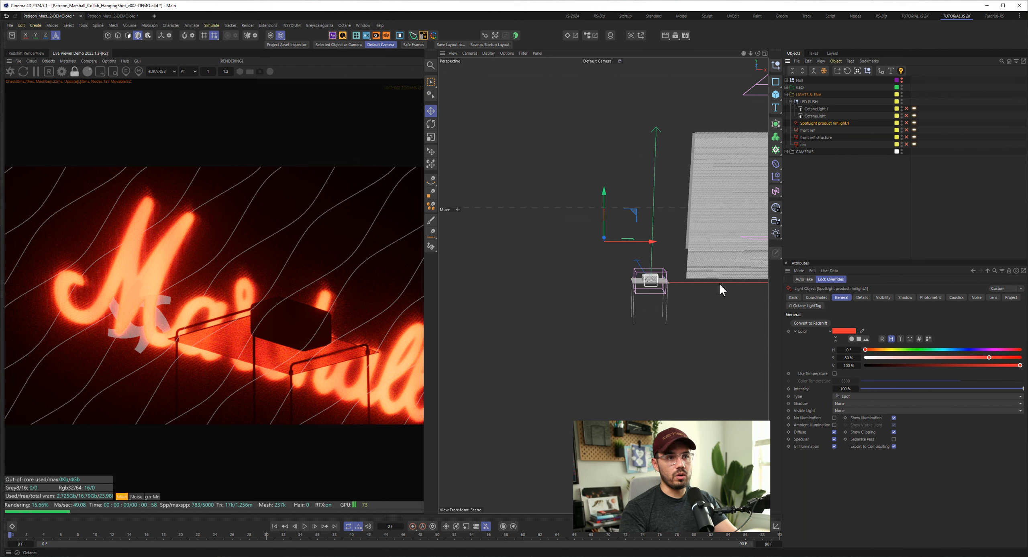
pyautogui.scroll(5, 633, 288)
pyautogui.scroll(5, 633, 287)
pyautogui.keyDown('alt'); pyautogui.moveTo(684, 213); pyautogui.dragTo(683, 213); pyautogui.keyUp('alt')
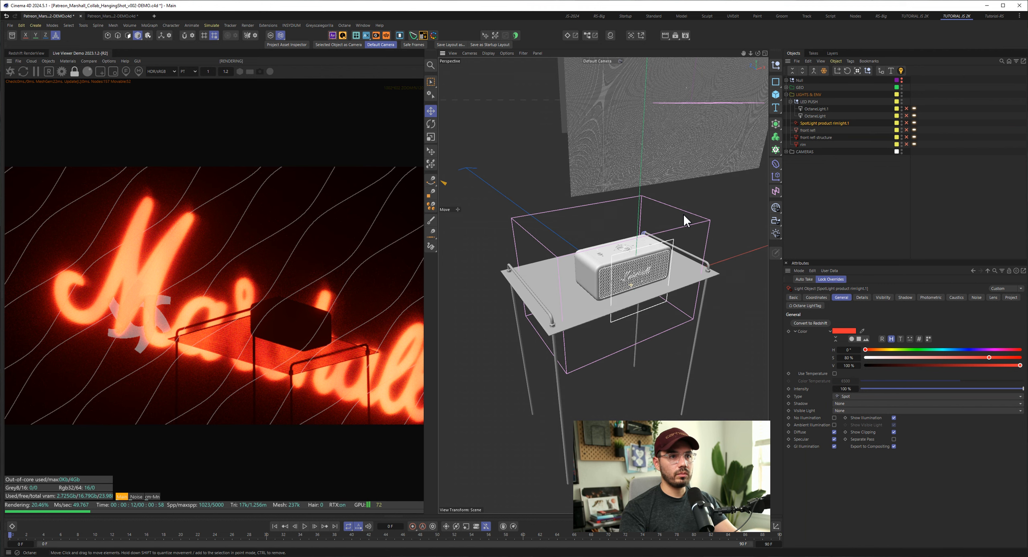
pyautogui.click(907, 130)
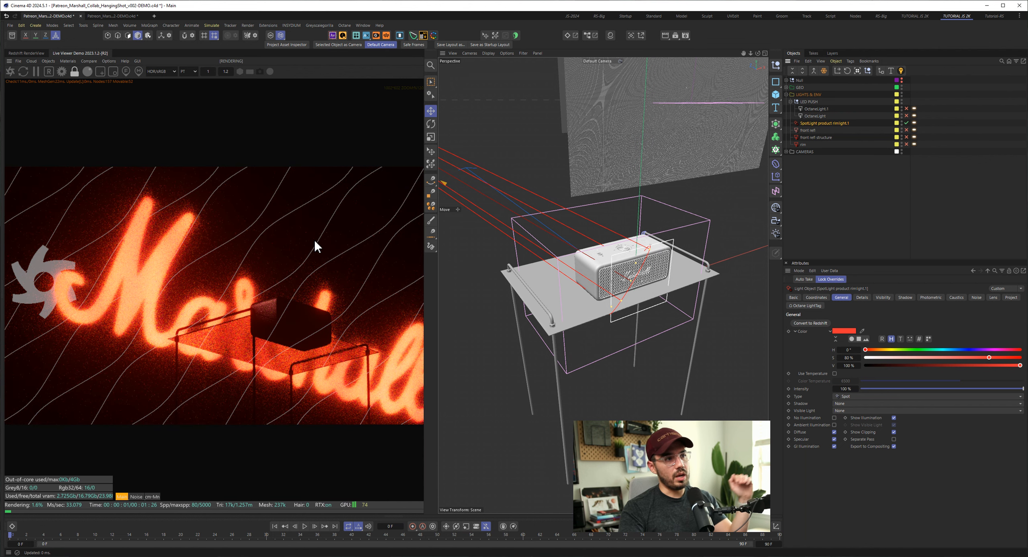
# - Hide the LED WALL group and compare the render with the product rim spotlight off and on
pyautogui.click(787, 87)
pyautogui.click(901, 96)
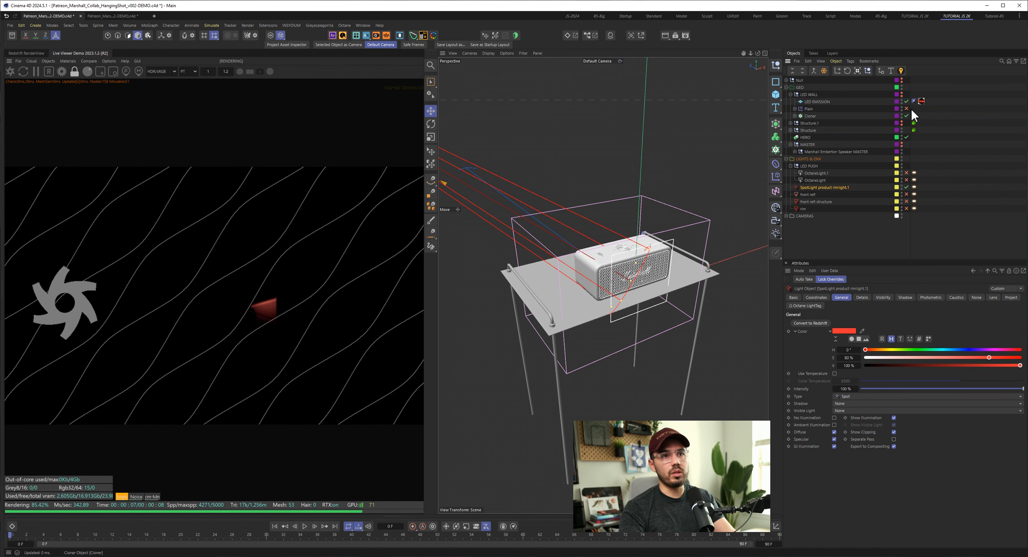
pyautogui.click(902, 93)
pyautogui.click(907, 187)
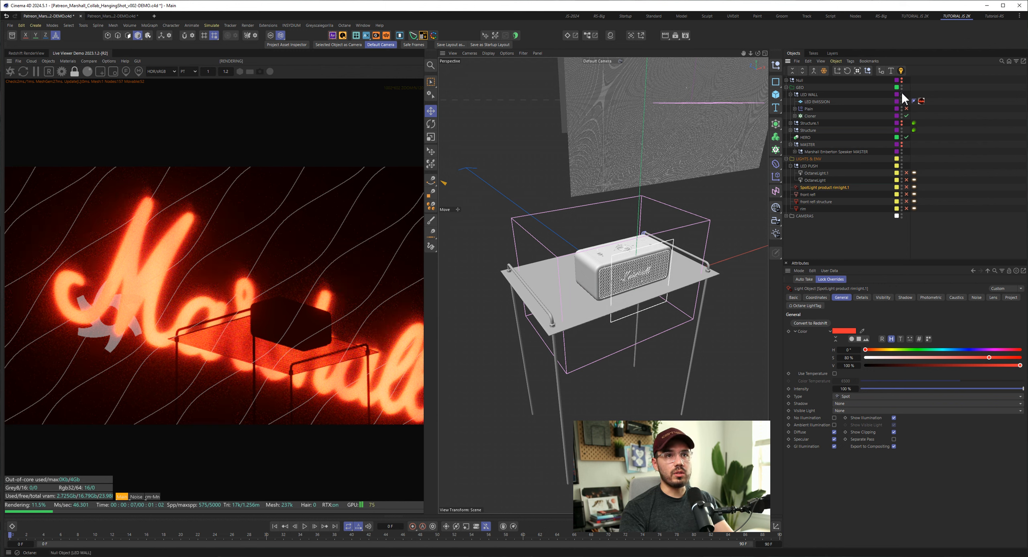
pyautogui.click(907, 188)
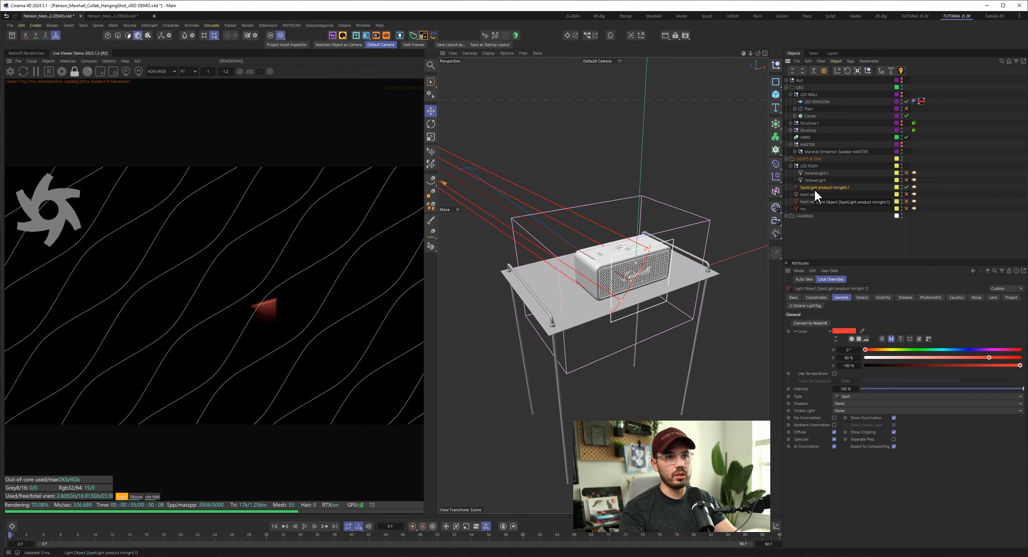
# - Examine the rim spotlight's placement relative to the speaker and its Octane light tag's power and barn door settings
pyautogui.keyDown('alt'); pyautogui.moveTo(673, 314); pyautogui.dragTo(625, 316, button='right'); pyautogui.keyUp('alt')
pyautogui.keyDown('alt'); pyautogui.moveTo(646, 306); pyautogui.dragTo(619, 310); pyautogui.keyUp('alt')
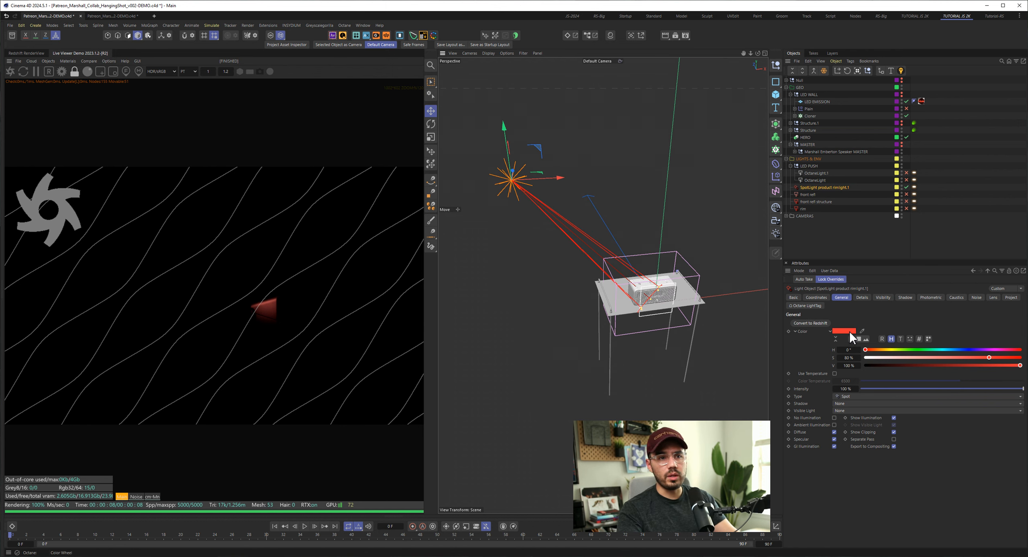
pyautogui.click(915, 187)
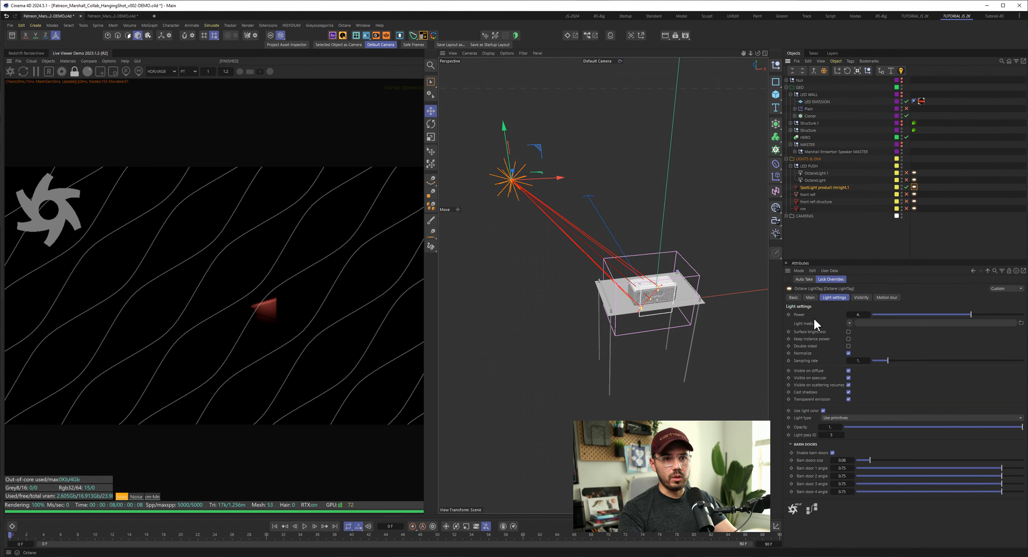
# - Enable the front refl light and inspect its placement at the speaker's front and its Octane light tag settings
pyautogui.click(906, 194)
pyautogui.click(808, 194)
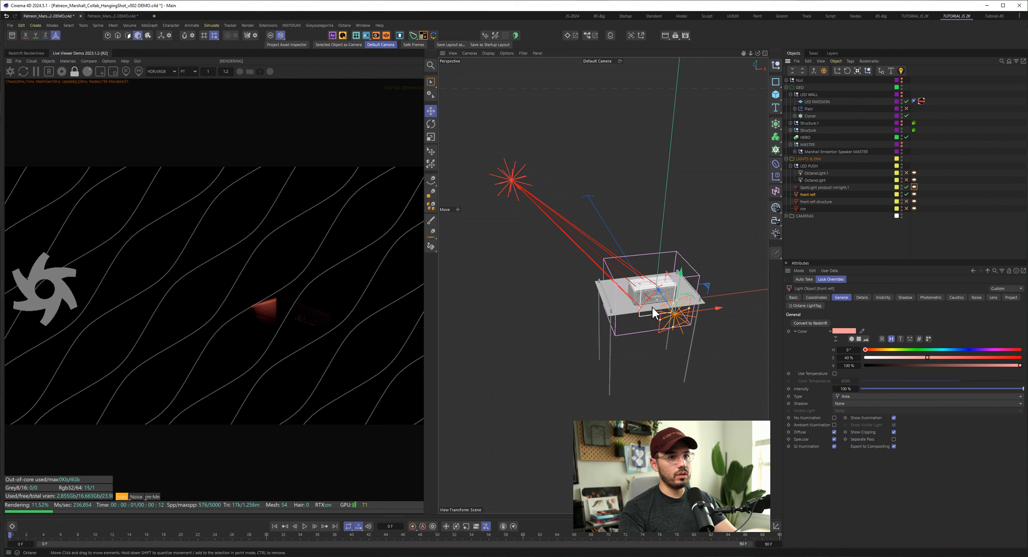
pyautogui.scroll(5, 653, 313)
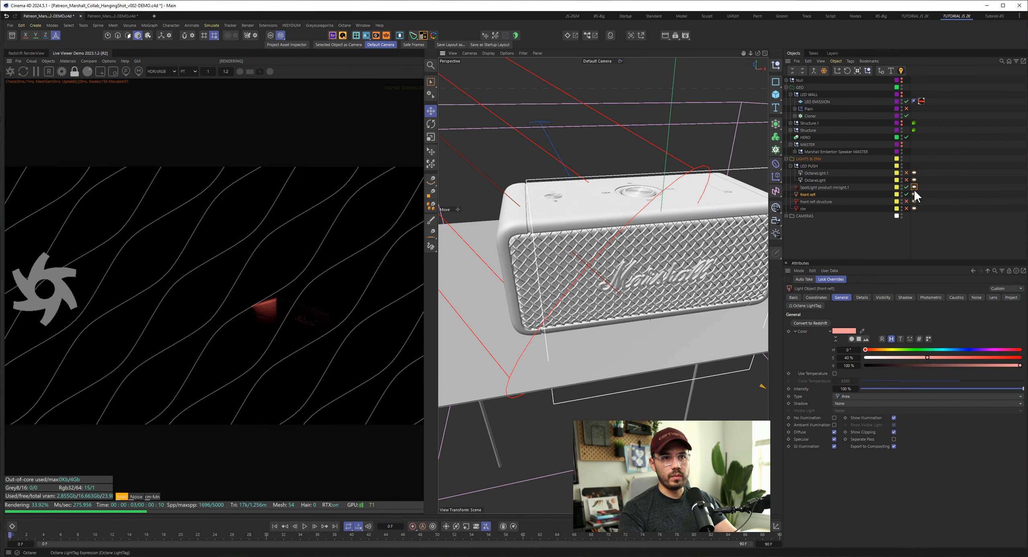
pyautogui.click(914, 194)
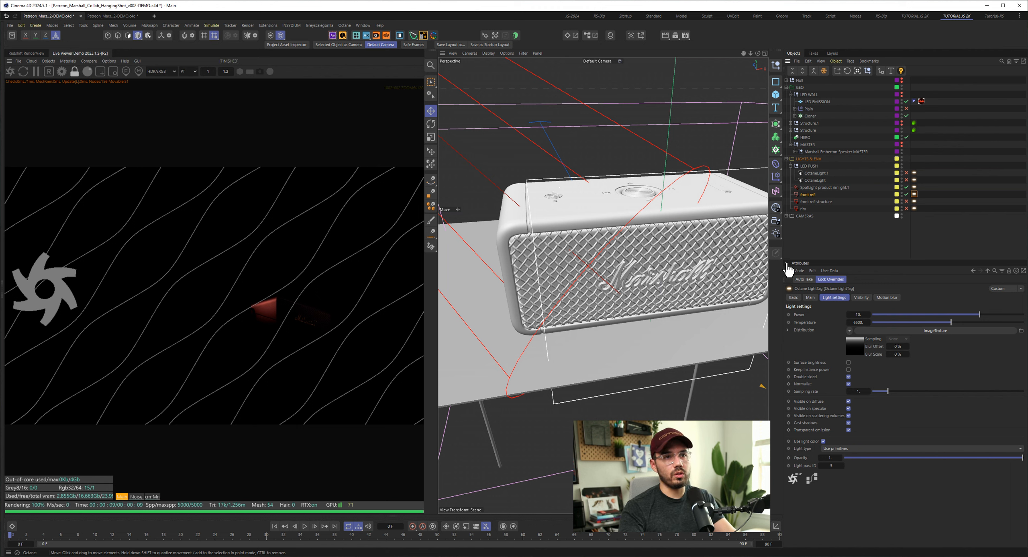
# - Enable the front refl structure light and view its placement beside the stand from another angle
pyautogui.click(820, 201)
pyautogui.click(907, 202)
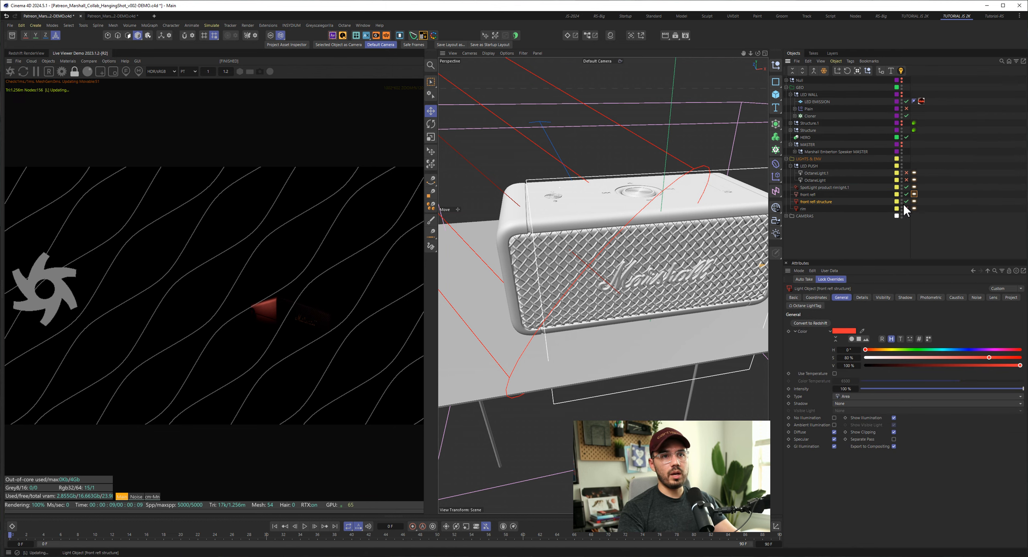
pyautogui.scroll(-6, 654, 244)
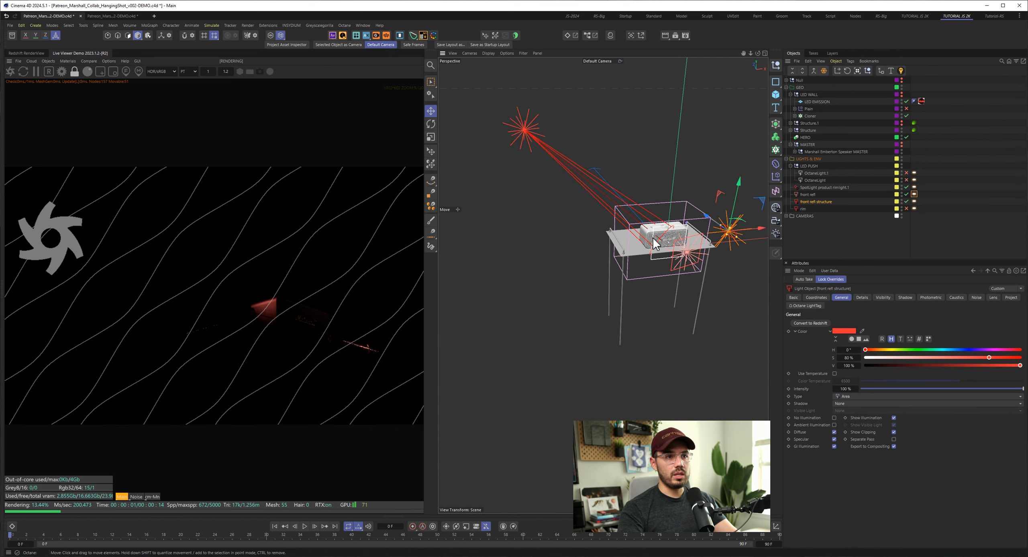
pyautogui.keyDown('alt'); pyautogui.moveTo(654, 244); pyautogui.dragTo(529, 243); pyautogui.keyUp('alt')
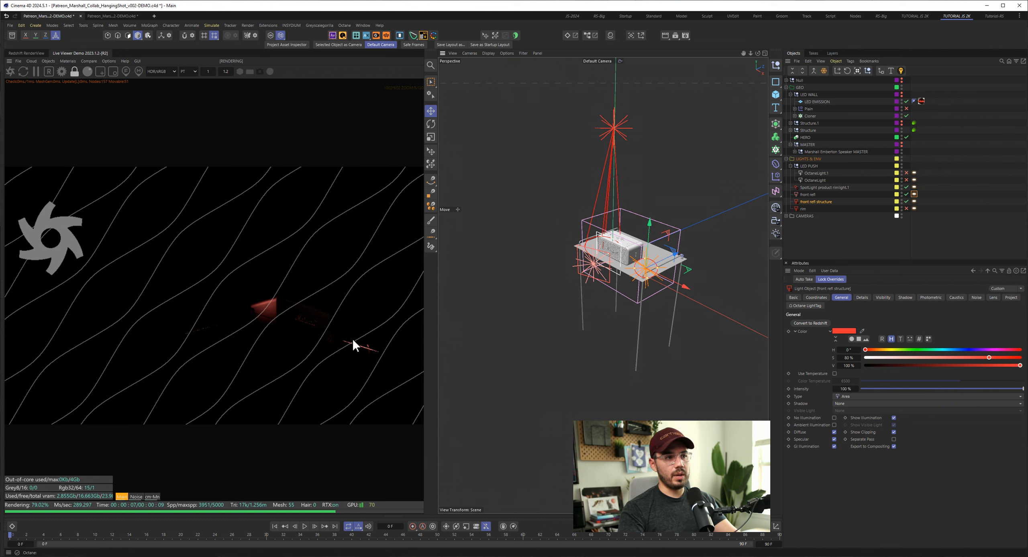
# - Toggle the front refl structure light off and on, then enable the rim light and inspect its placement behind the speaker stand
pyautogui.click(907, 202)
pyautogui.click(907, 202)
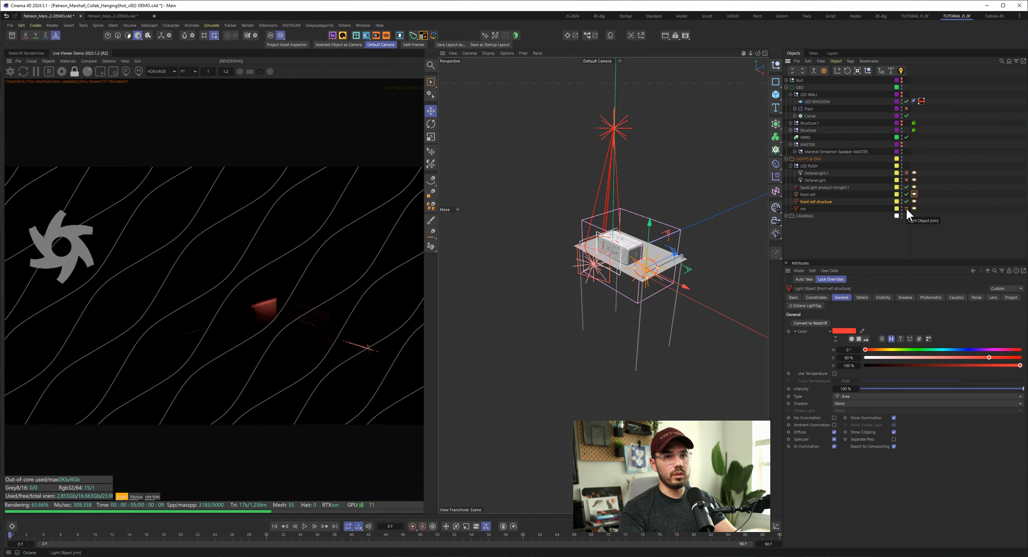
pyautogui.click(906, 208)
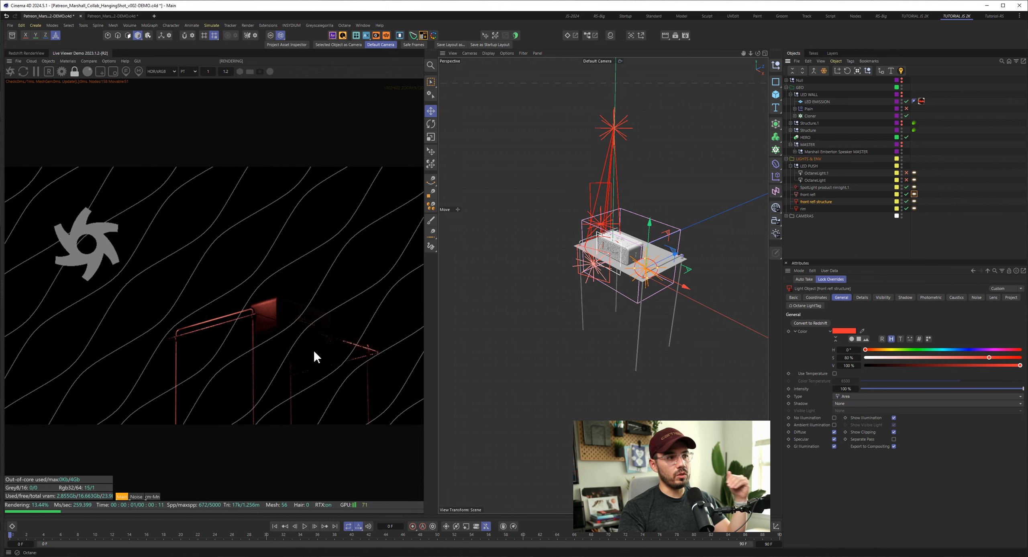
pyautogui.click(803, 209)
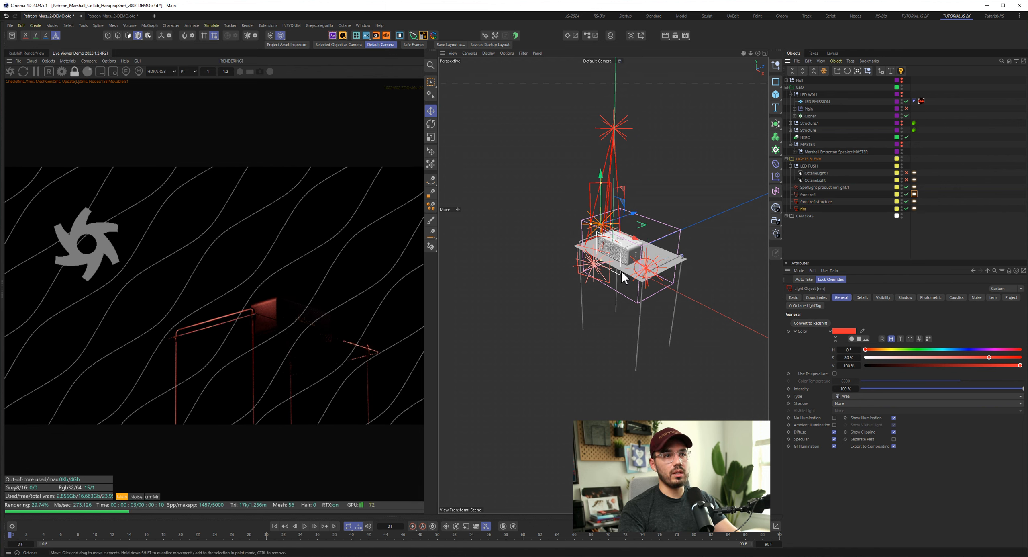
pyautogui.keyDown('alt'); pyautogui.moveTo(601, 264); pyautogui.dragTo(662, 253); pyautogui.keyUp('alt')
pyautogui.keyDown('alt'); pyautogui.moveTo(656, 263); pyautogui.dragTo(656, 265); pyautogui.keyUp('alt')
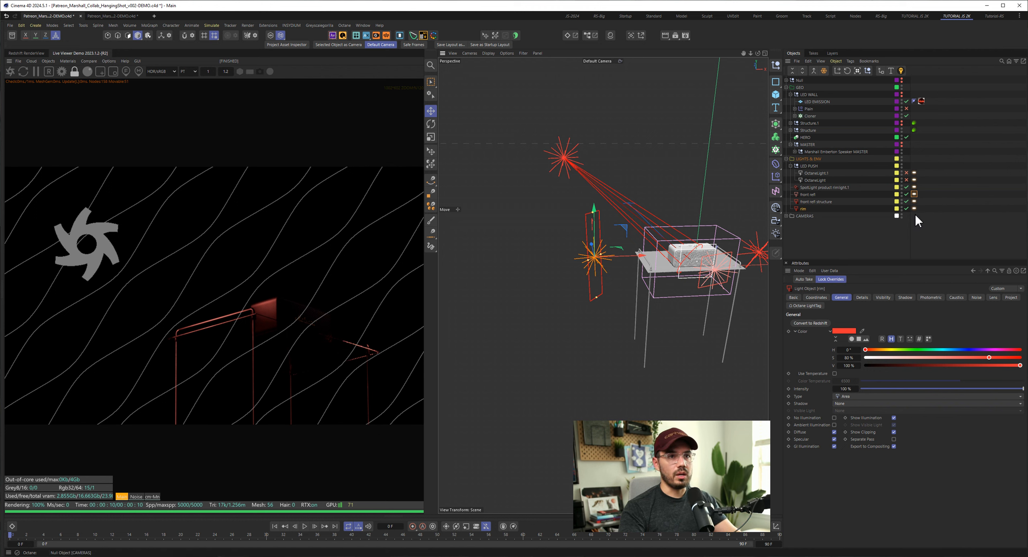
# - Show the LED WALL group again and enable OctaneLight.1 in the LED PUSH group to light the wall's upper corner
pyautogui.keyDown('ctrl'); pyautogui.click(903, 95); pyautogui.keyUp('ctrl')
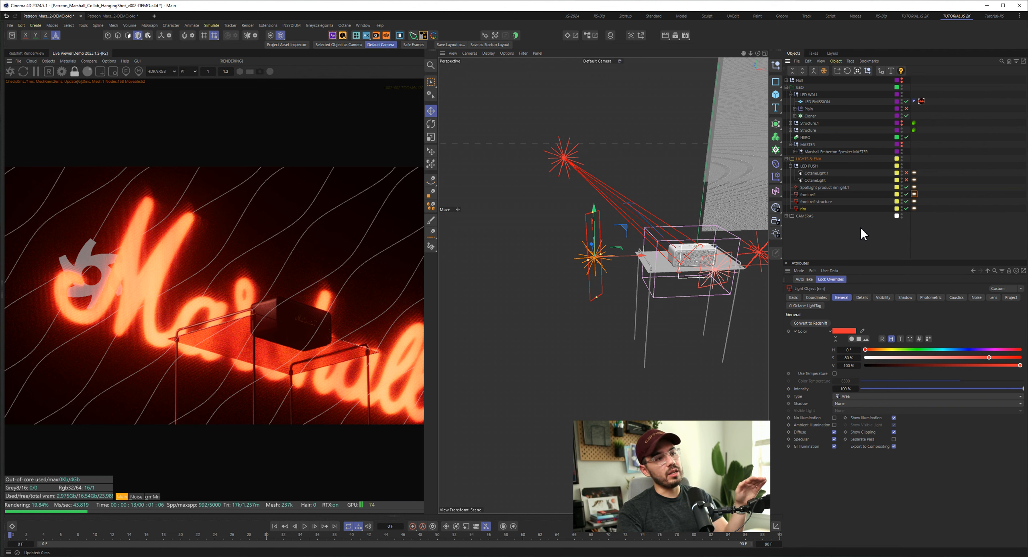
pyautogui.click(907, 173)
pyautogui.click(817, 173)
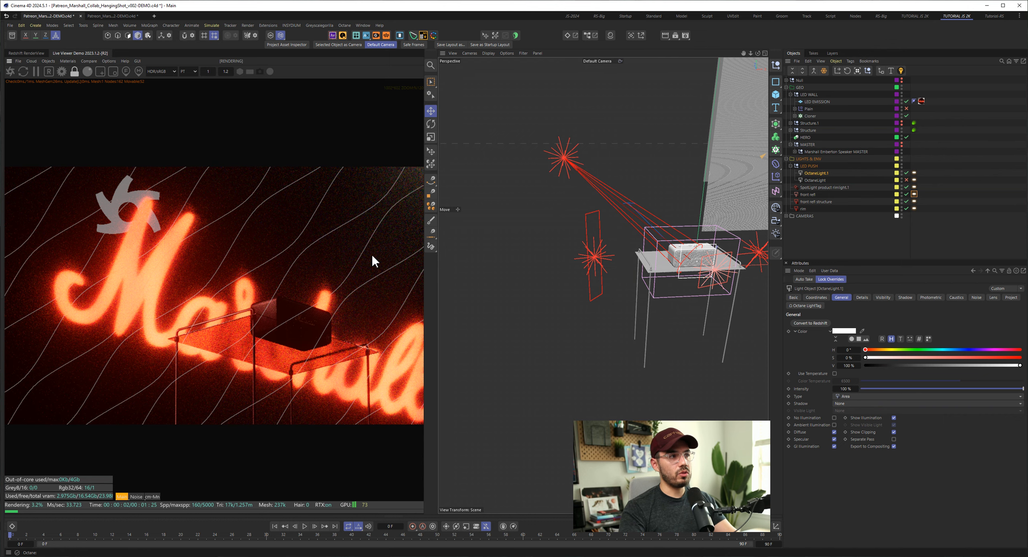
pyautogui.scroll(-2, 361, 256)
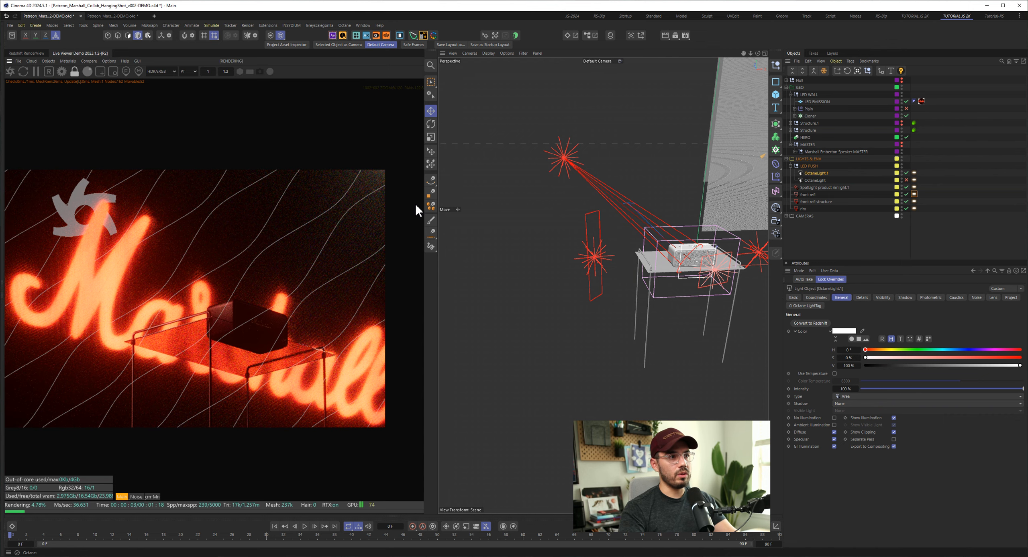
pyautogui.scroll(2, 390, 182)
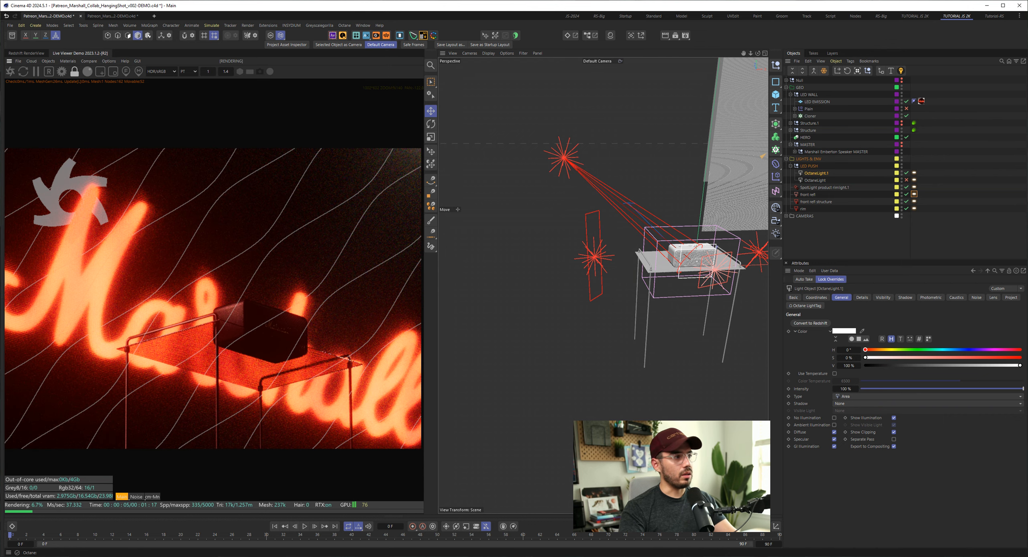
# - Compare the upper corner of the LED wall with the finished Marshall image on the reference board
pyautogui.moveTo(0, 86); pyautogui.dragTo(512, 100)
pyautogui.scroll(-3, 518, 211)
pyautogui.moveTo(519, 211); pyautogui.dragTo(455, 237, button='middle')
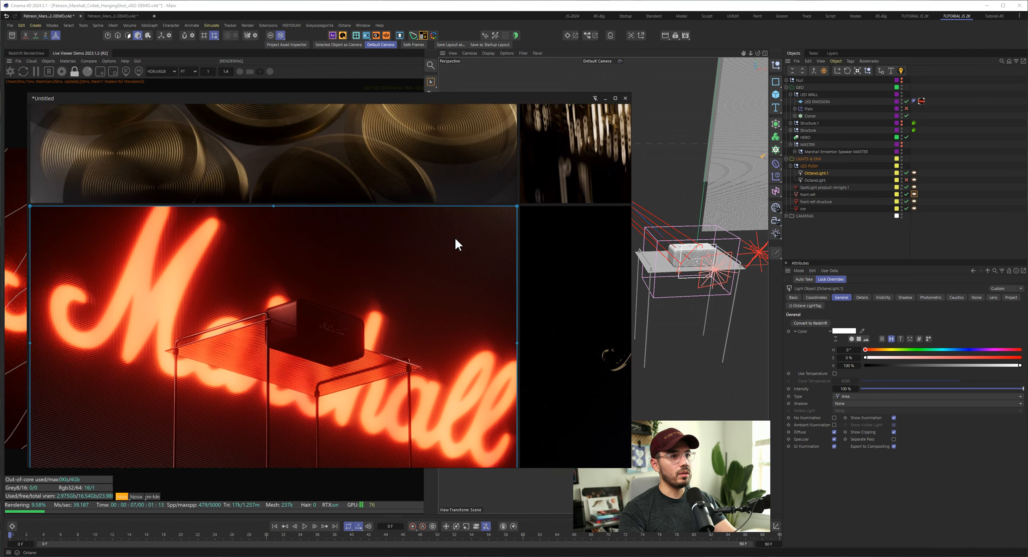
pyautogui.scroll(5, 454, 239)
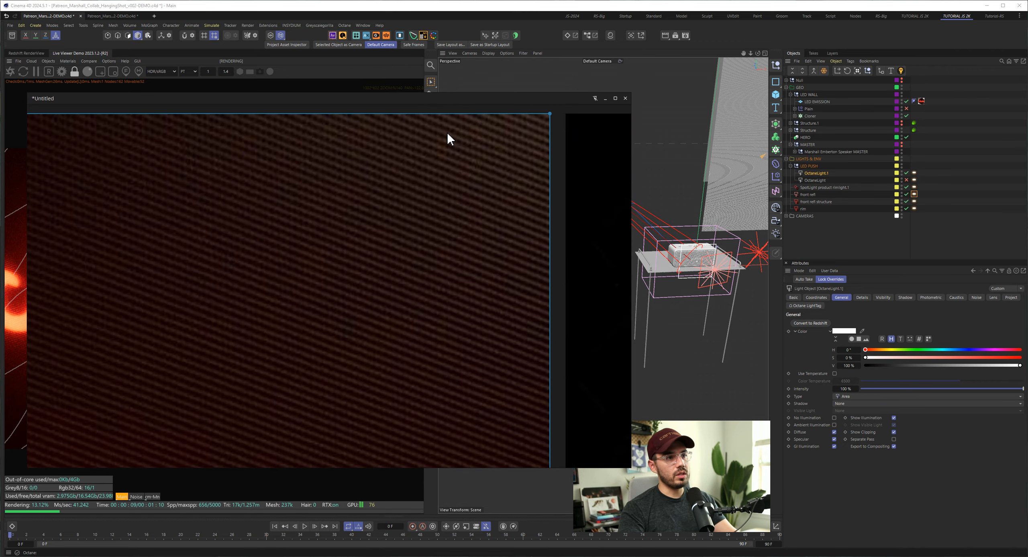
pyautogui.scroll(-3, 321, 246)
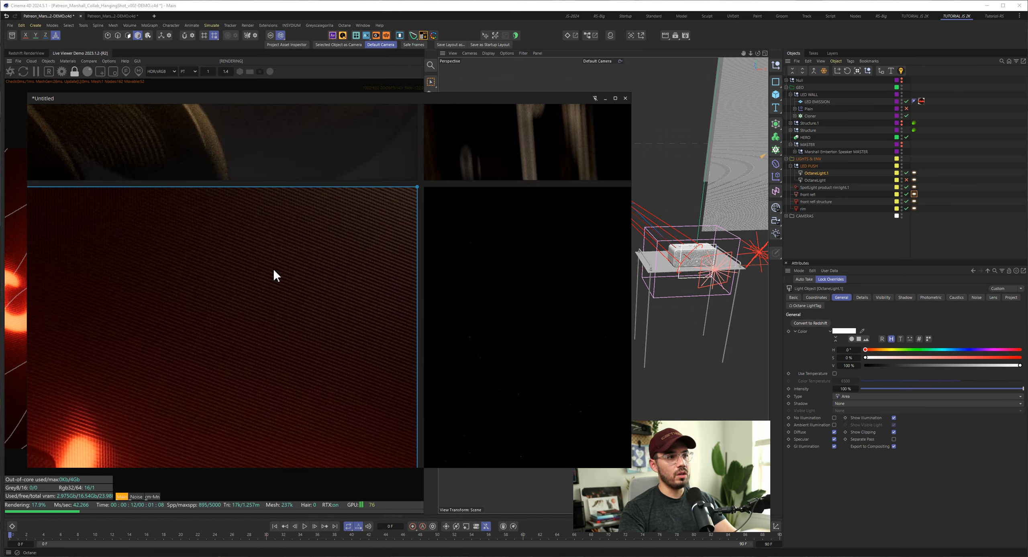
pyautogui.scroll(-3, 273, 268)
pyautogui.moveTo(242, 287); pyautogui.dragTo(300, 272, button='middle')
pyautogui.moveTo(525, 101); pyautogui.dragTo(0, 97)
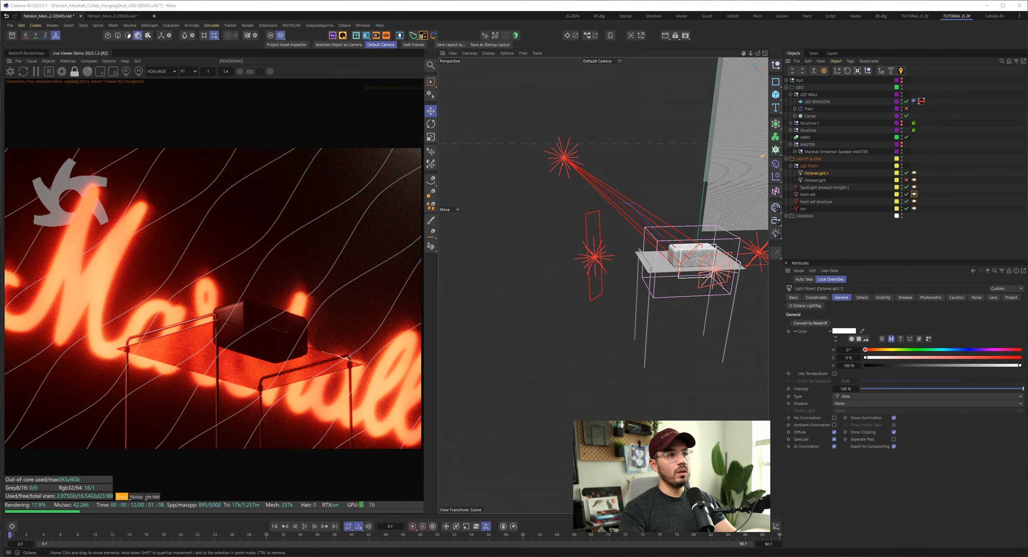
# - Examine OctaneLight.1's Octane light tag settings and its placement relative to the LED wall
pyautogui.click(915, 173)
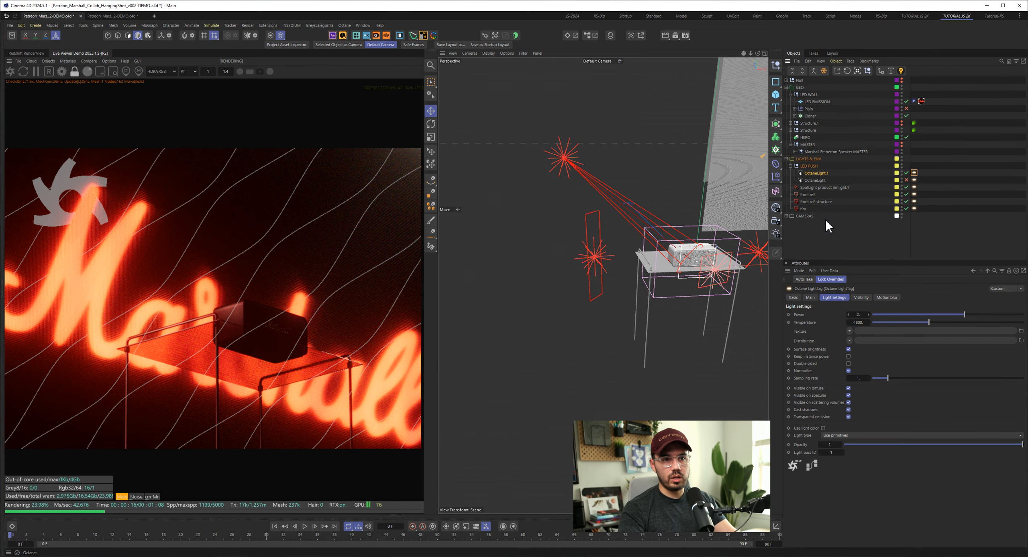
pyautogui.click(604, 252)
pyautogui.moveTo(604, 252)
pyautogui.keyDown('alt'); pyautogui.mouseDown()
pyautogui.moveTo(623, 242)
pyautogui.moveTo(594, 244)
pyautogui.mouseUp(); pyautogui.keyUp('alt')
pyautogui.scroll(-10, 594, 244)
pyautogui.keyDown('alt'); pyautogui.moveTo(692, 224); pyautogui.dragTo(656, 237, button='middle'); pyautogui.keyUp('alt')
pyautogui.keyDown('alt'); pyautogui.moveTo(655, 236); pyautogui.dragTo(675, 240); pyautogui.keyUp('alt')
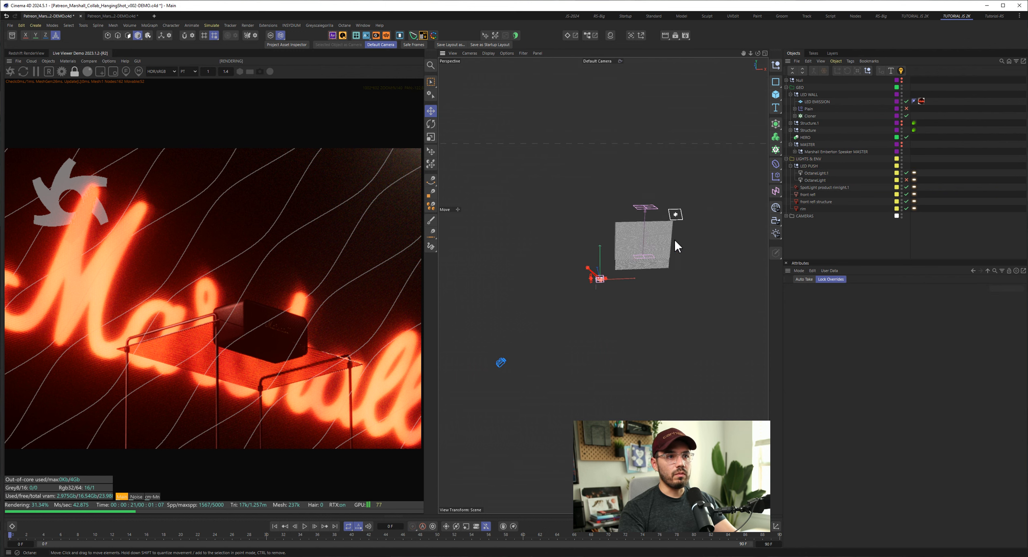
pyautogui.scroll(5, 718, 220)
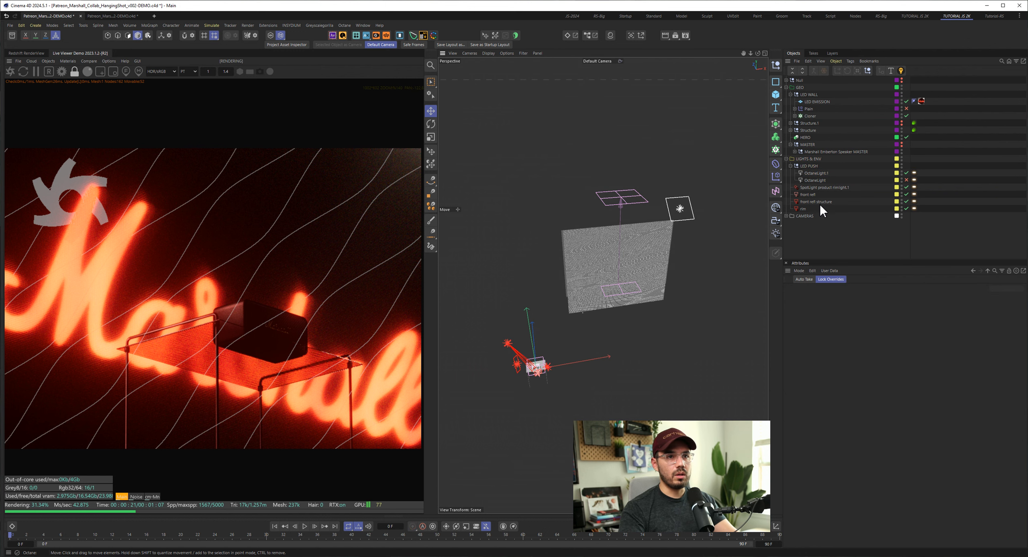
# - Enable OctaneLight in the LED PUSH group and inspect its effect on the lower corner of the rendered LED wall
pyautogui.click(908, 179)
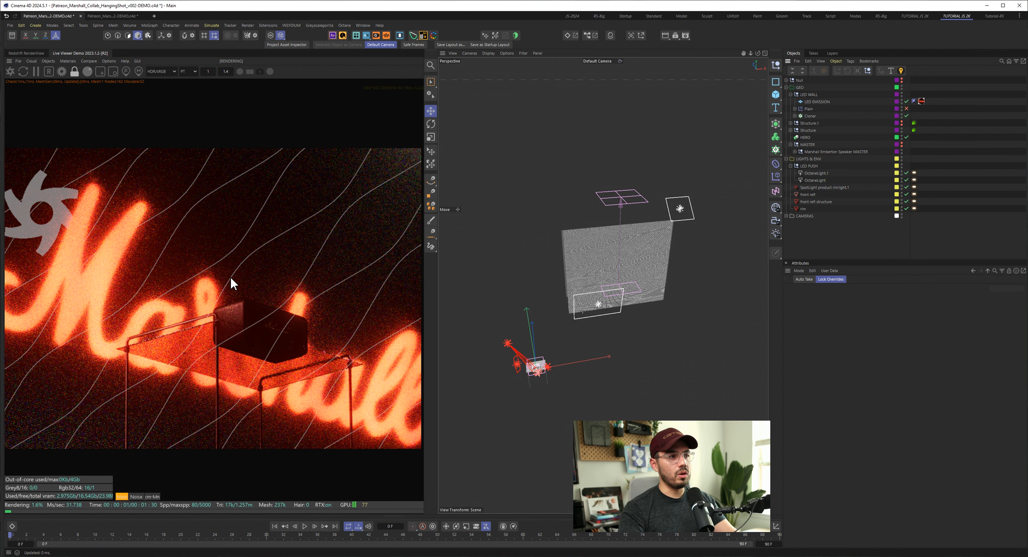
pyautogui.moveTo(91, 341); pyautogui.dragTo(241, 299)
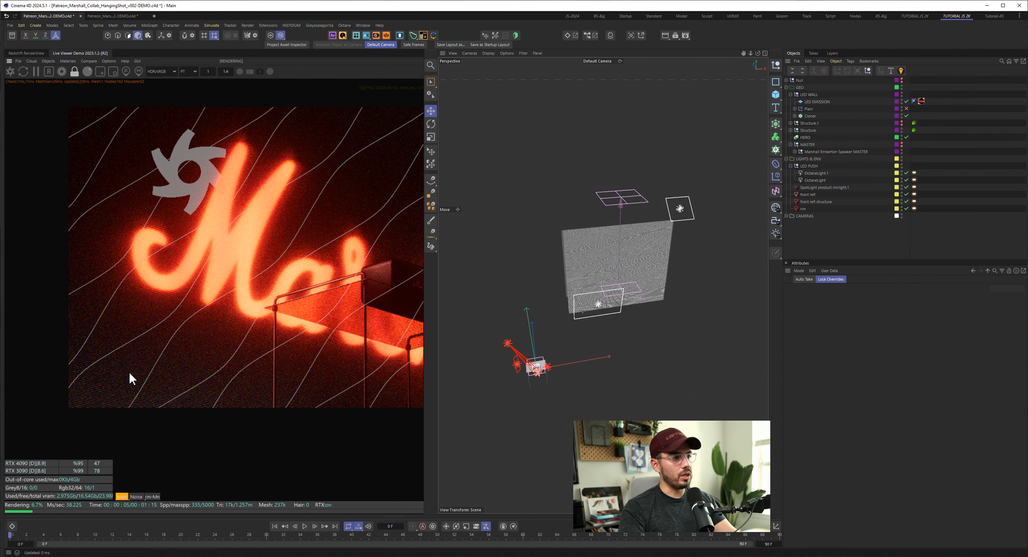
pyautogui.scroll(2, 129, 369)
pyautogui.scroll(2, 69, 408)
pyautogui.scroll(2, 271, 334)
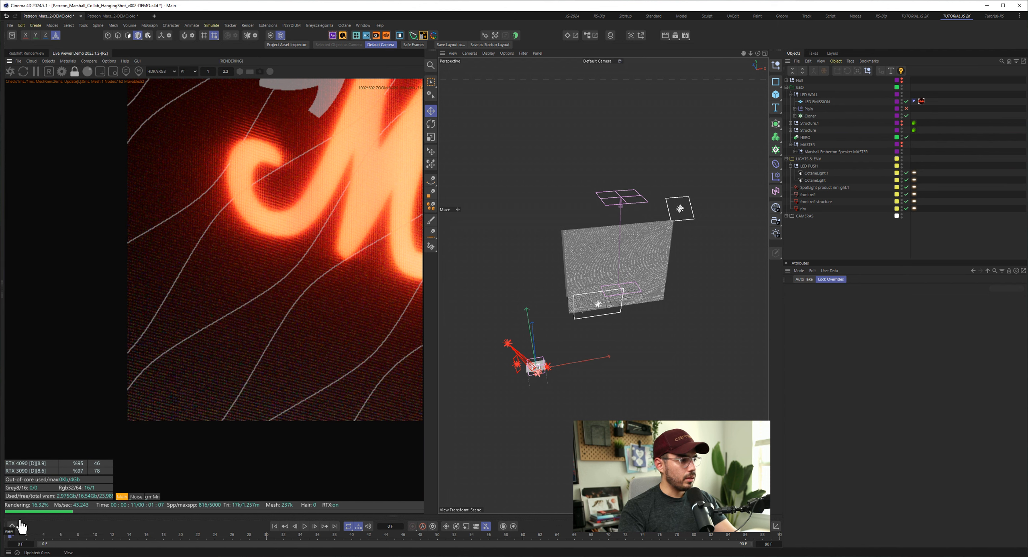
# - Reveal the material list and enlarged node editor, and open the OctSpecular1 material assigned to the Cloner's Cube
pyautogui.click(56, 517)
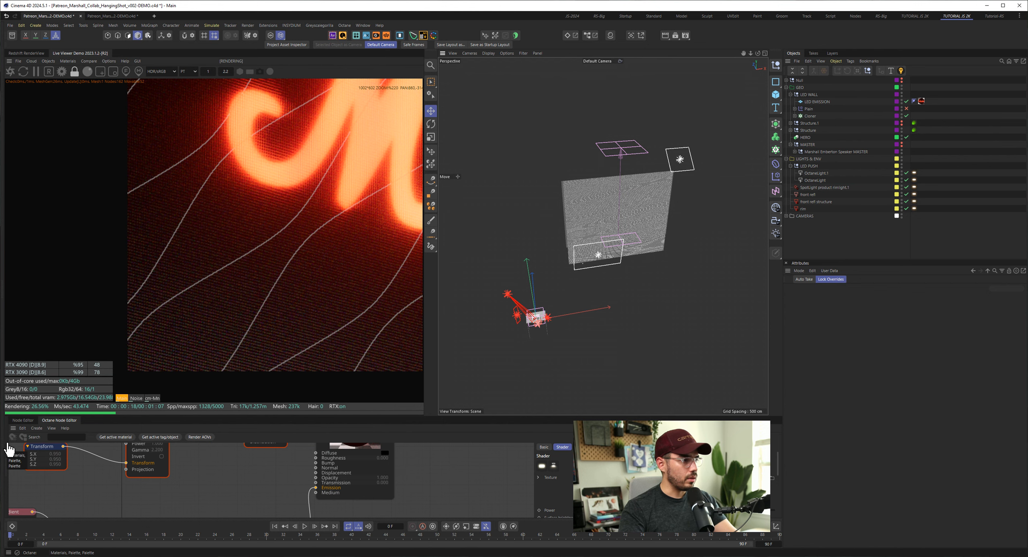
pyautogui.click(4, 439)
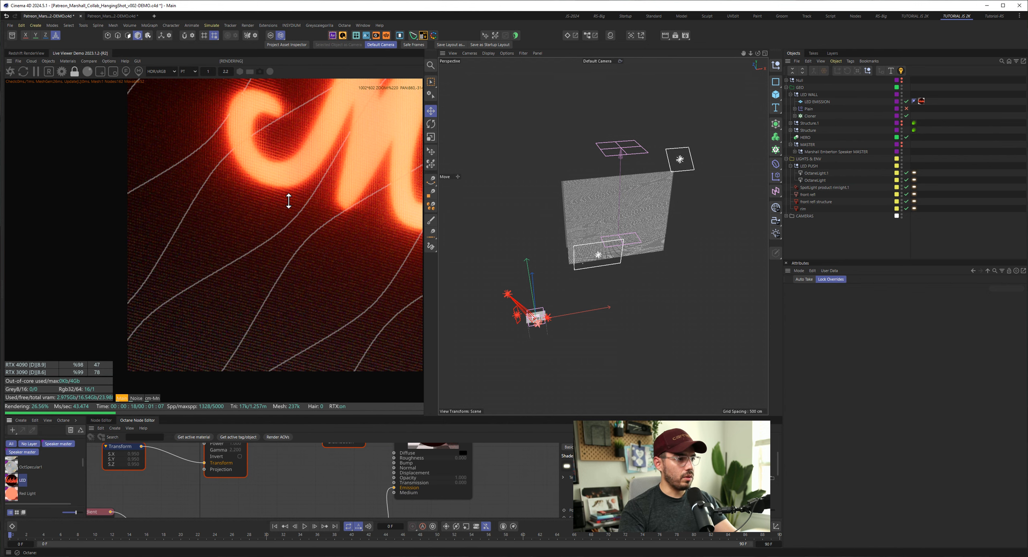
pyautogui.moveTo(288, 201); pyautogui.dragTo(289, 201)
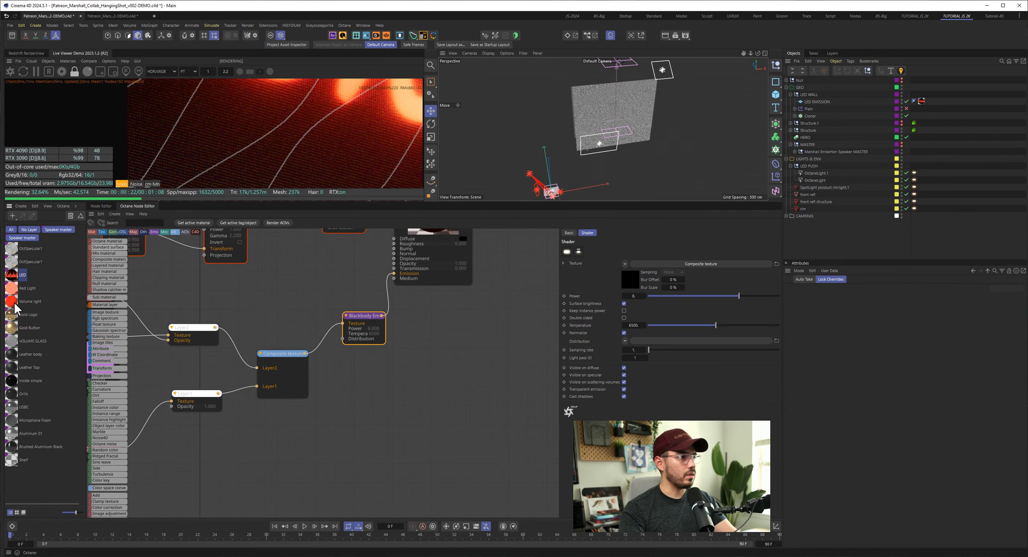
pyautogui.click(794, 116)
pyautogui.click(922, 123)
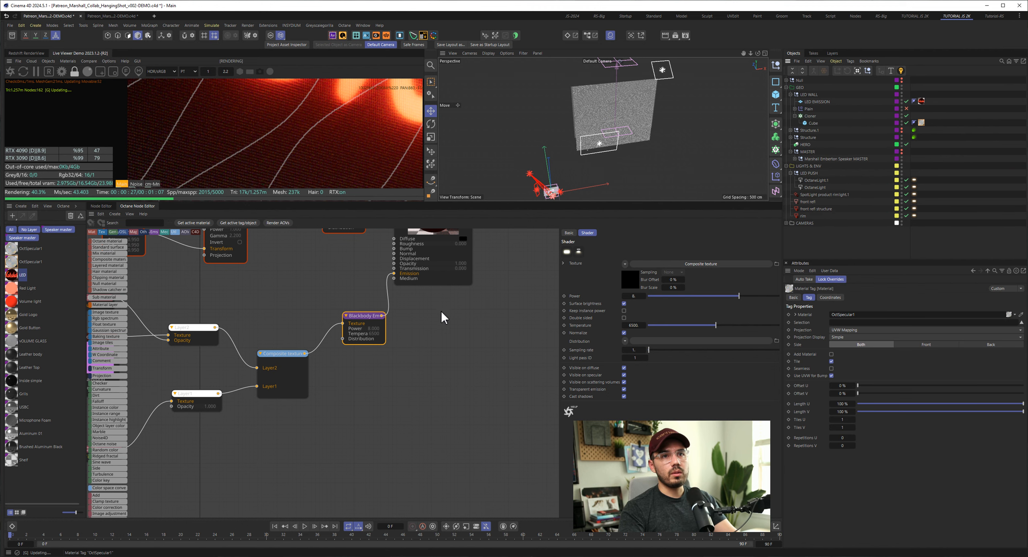
pyautogui.click(13, 266)
pyautogui.keyDown('alt'); pyautogui.moveTo(225, 396); pyautogui.dragTo(351, 377, button='middle'); pyautogui.keyUp('alt')
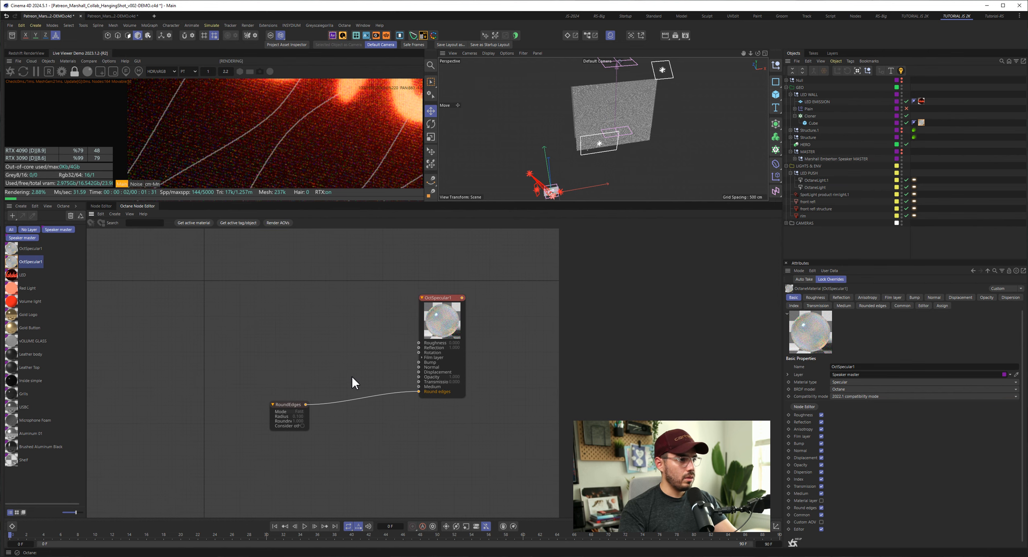
# - Examine the OctSpecular1 node setup with its RoundEdges node, and check the material's transmission and dispersion settings
pyautogui.keyDown('alt'); pyautogui.moveTo(283, 418); pyautogui.dragTo(325, 425, button='right'); pyautogui.keyUp('alt')
pyautogui.keyDown('alt'); pyautogui.moveTo(369, 429); pyautogui.dragTo(310, 437, button='middle'); pyautogui.keyUp('alt')
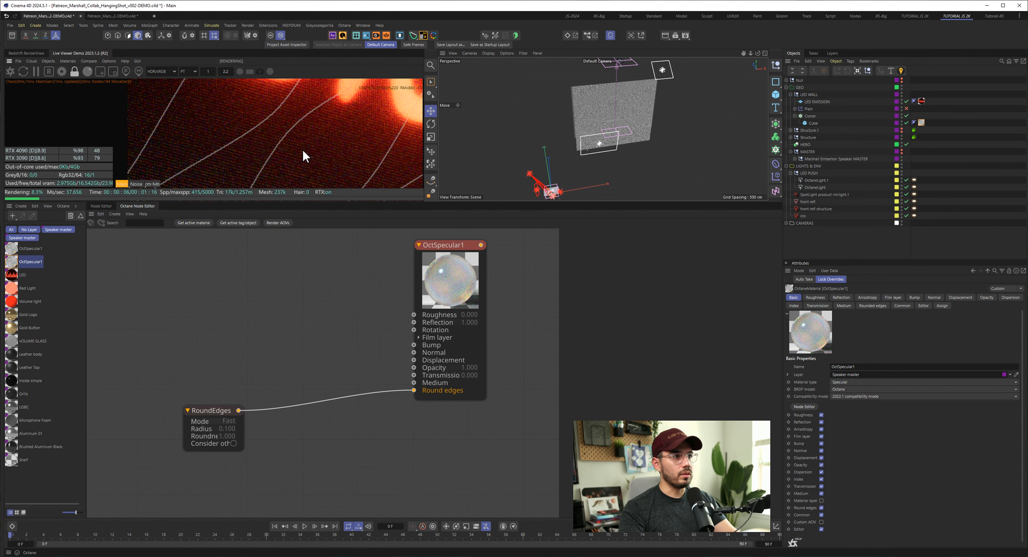
pyautogui.scroll(-2, 302, 149)
pyautogui.moveTo(384, 299); pyautogui.dragTo(475, 329)
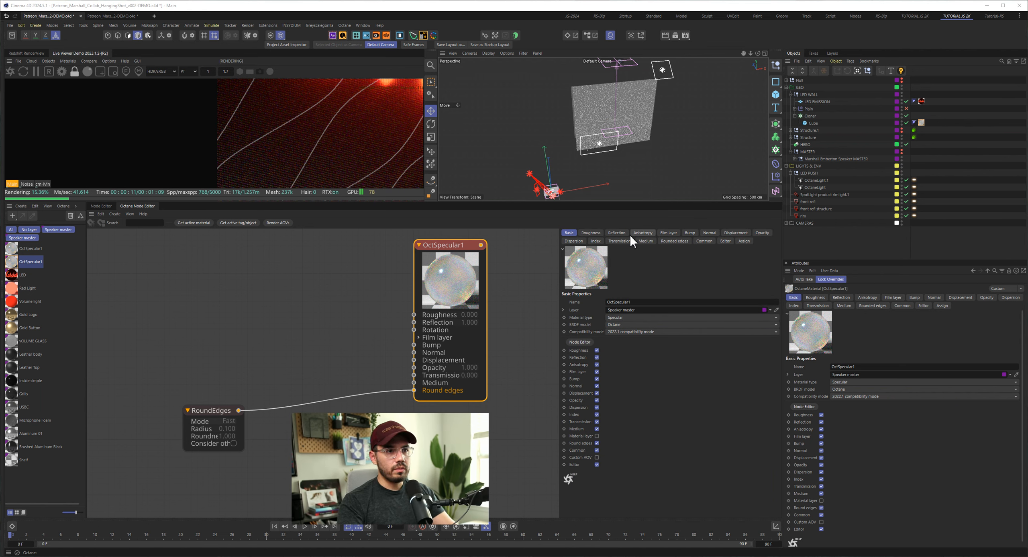
pyautogui.click(612, 241)
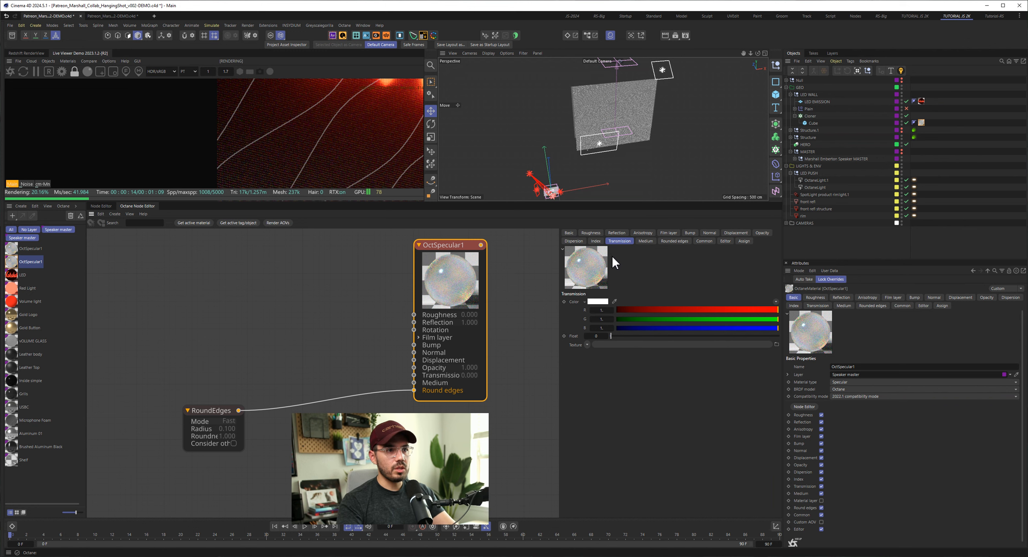
pyautogui.click(573, 241)
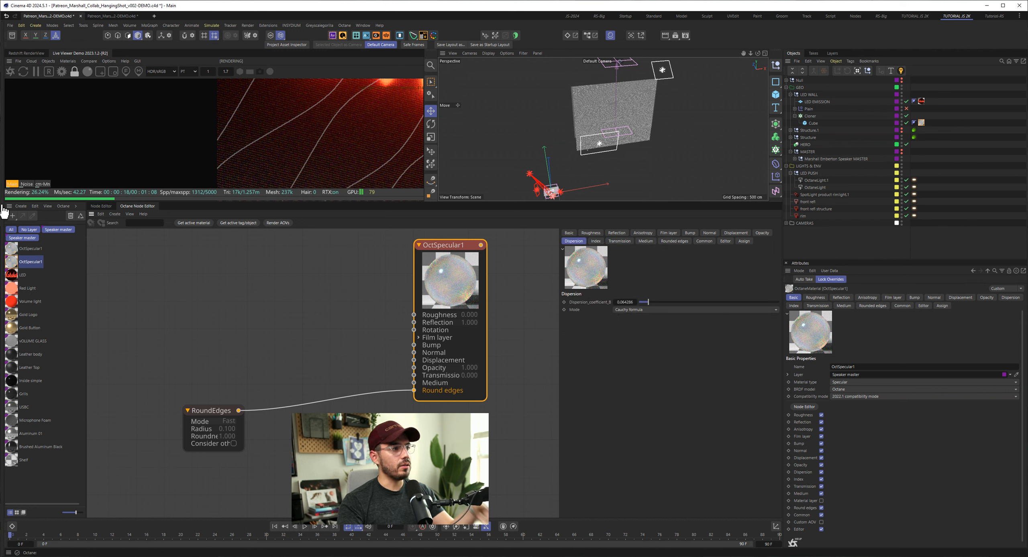
# - Enlarge the render view and compare the LED wall's fine cube detail in the lower corner with the finished image on the reference board
pyautogui.moveTo(217, 200); pyautogui.dragTo(259, 495)
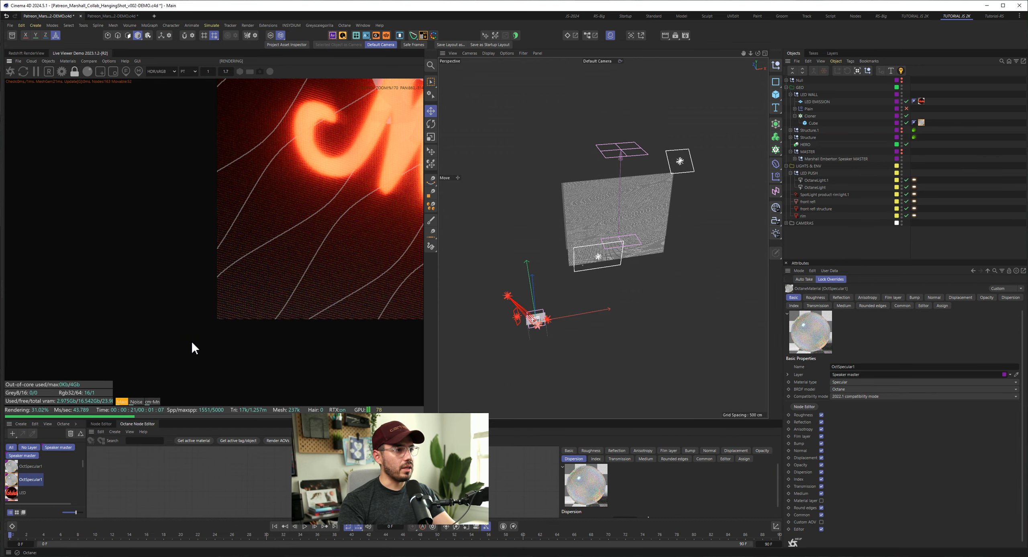
pyautogui.scroll(2, 145, 349)
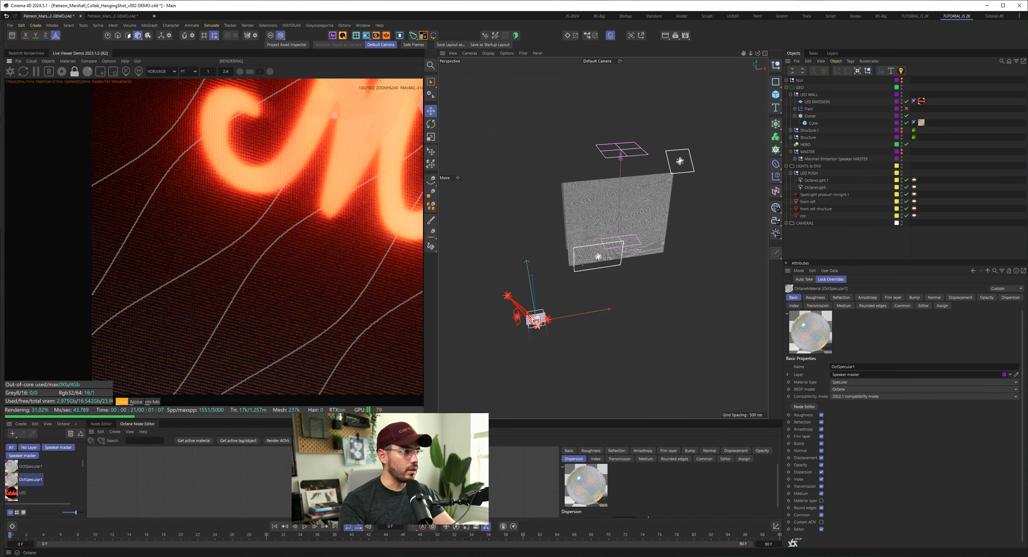
pyautogui.hotkey('alt', 'Tab')
pyautogui.scroll(-5, 388, 279)
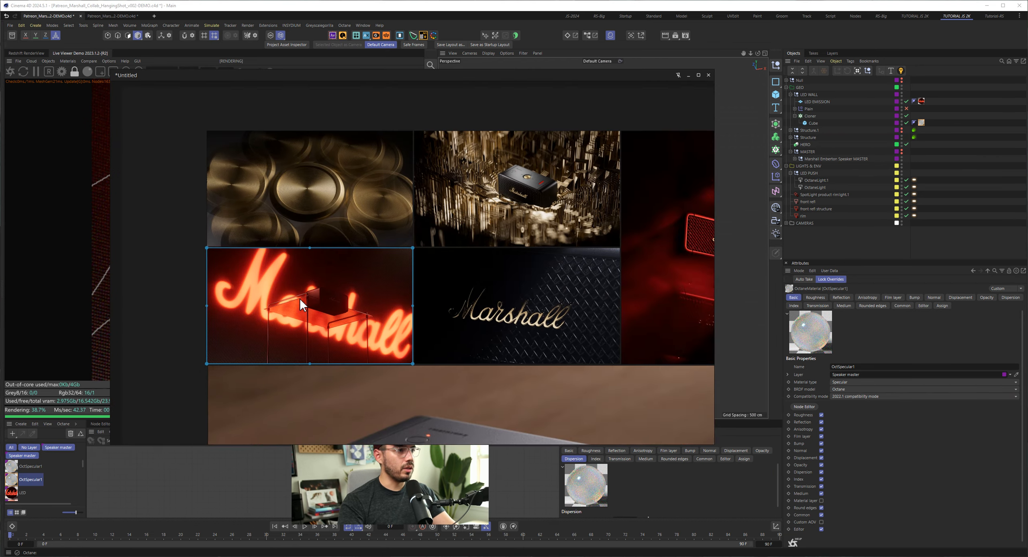
pyautogui.moveTo(210, 344); pyautogui.dragTo(347, 287, button='middle')
pyautogui.scroll(5, 348, 288)
pyautogui.scroll(3, 349, 289)
pyautogui.scroll(-2, 511, 241)
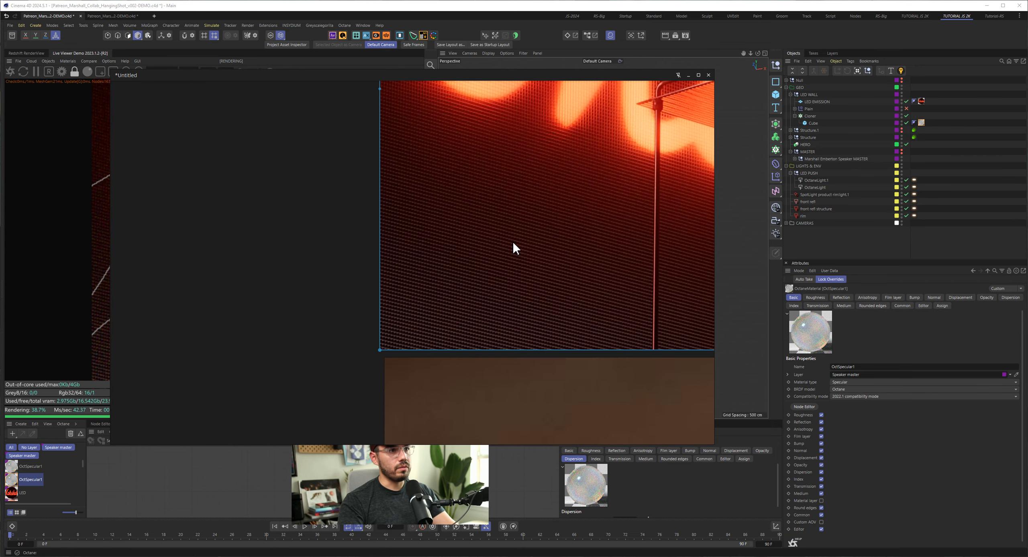
pyautogui.moveTo(542, 240); pyautogui.dragTo(417, 305, button='middle')
pyautogui.scroll(-1, 331, 270)
pyautogui.scroll(3, 328, 277)
pyautogui.scroll(2, 359, 304)
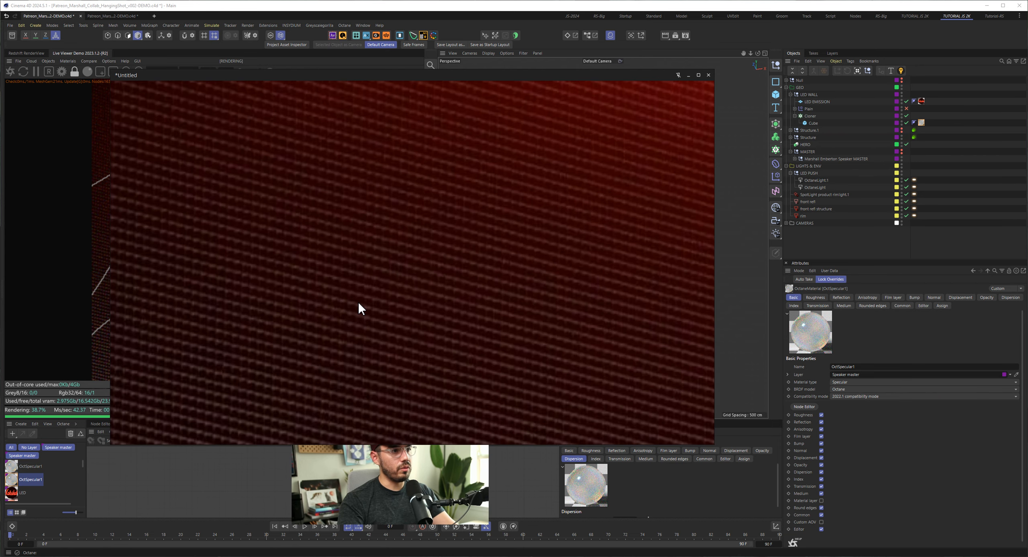
pyautogui.scroll(-2, 304, 298)
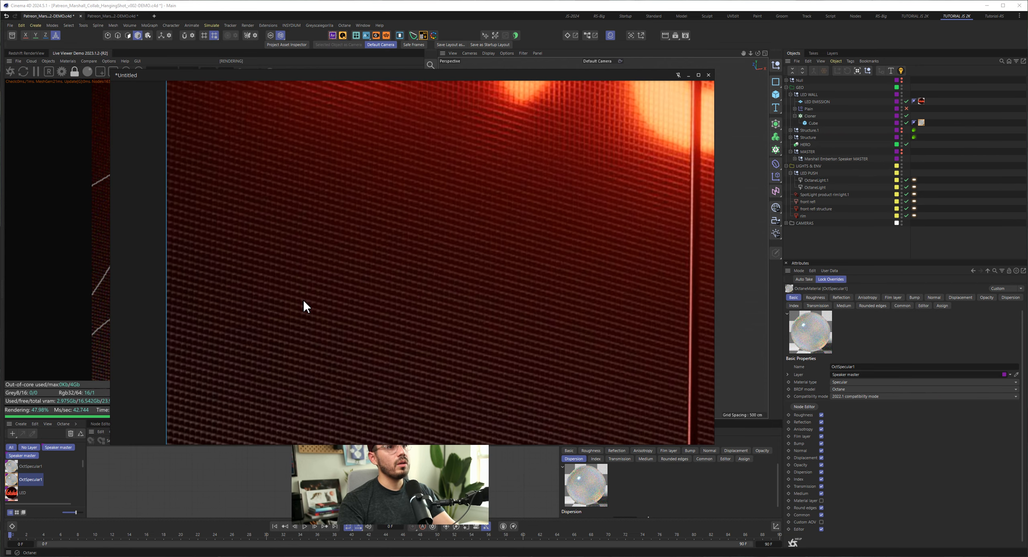
pyautogui.scroll(-3, 303, 301)
pyautogui.scroll(-1, 304, 301)
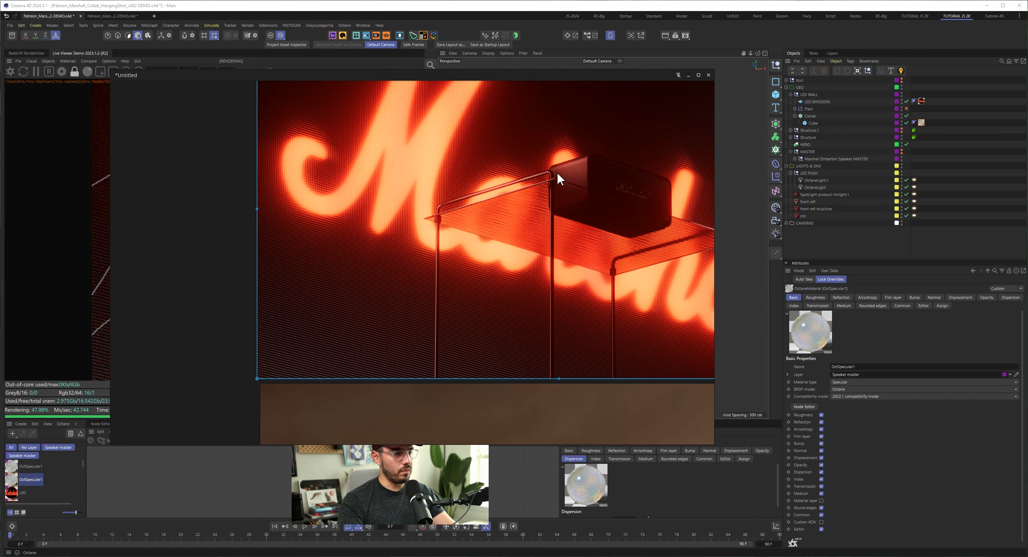
pyautogui.moveTo(640, 76); pyautogui.dragTo(0, 215)
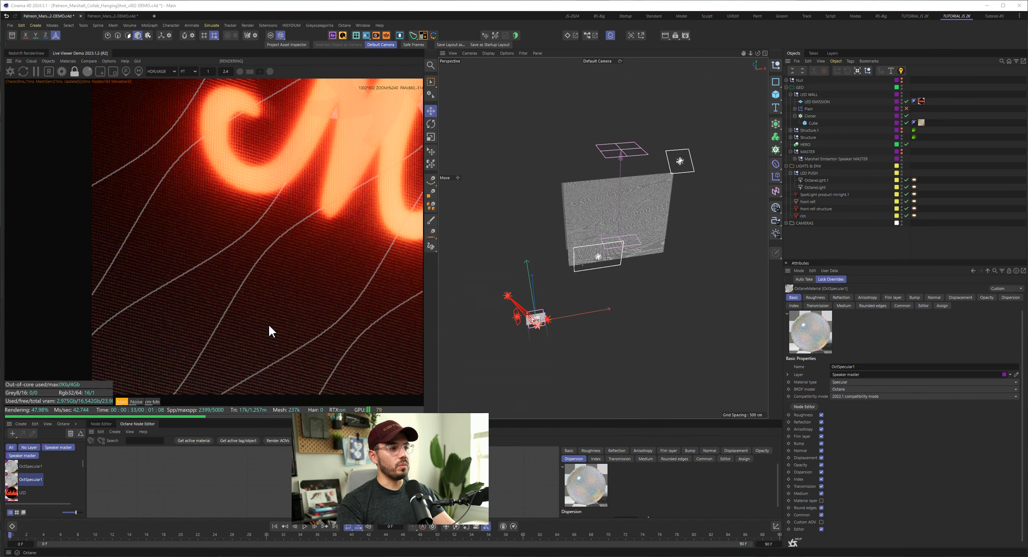
# - Look through the material list around OctSpecular1 and examine the full hanging-shot render of the speaker and LED wall
pyautogui.scroll(-4, 58, 488)
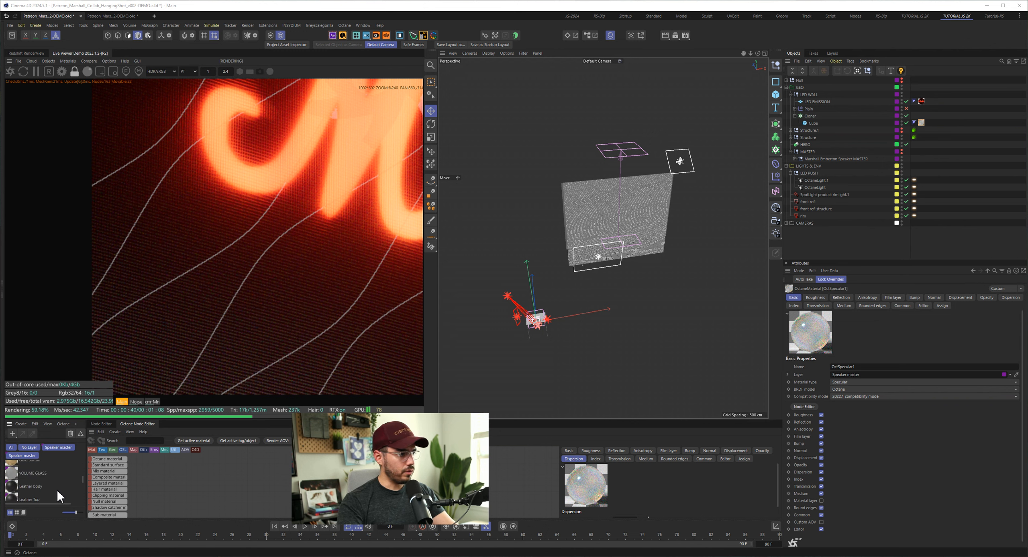
pyautogui.scroll(3, 57, 492)
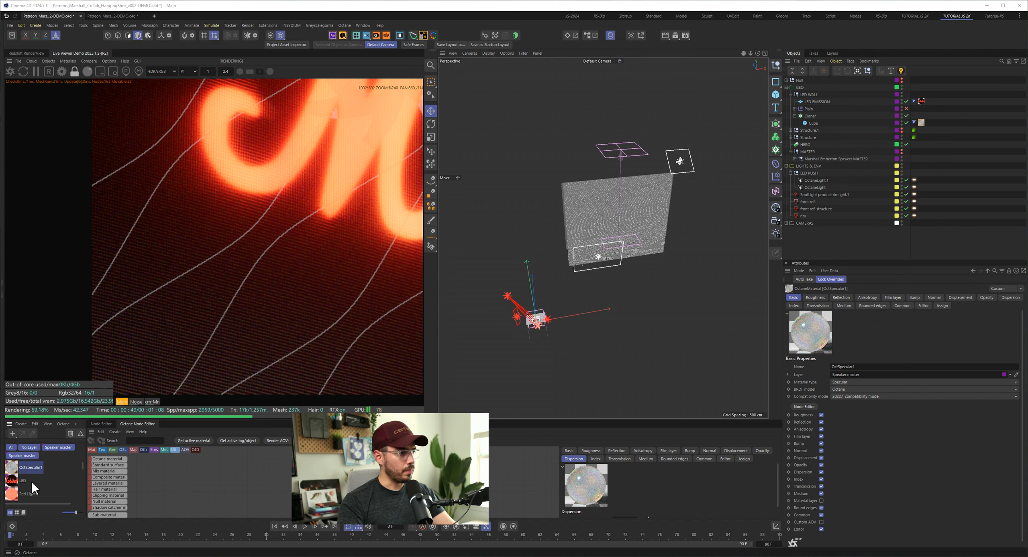
pyautogui.scroll(-4, 296, 320)
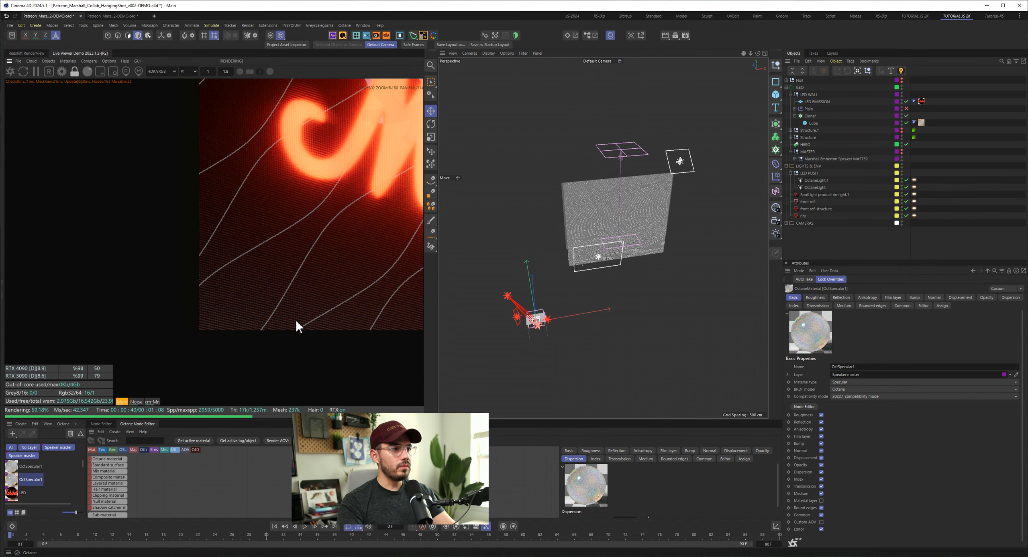
pyautogui.scroll(-2, 207, 285)
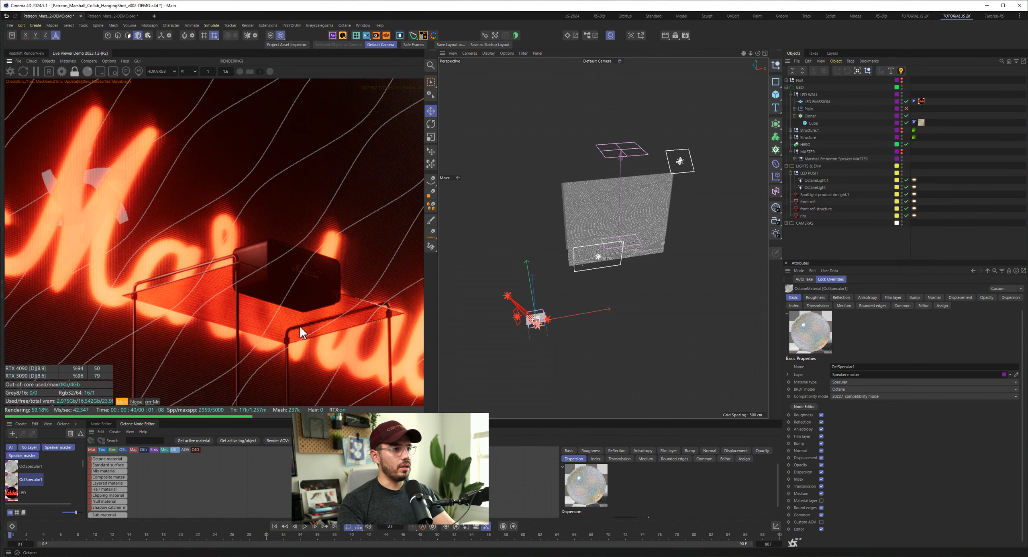
pyautogui.scroll(-1, 315, 326)
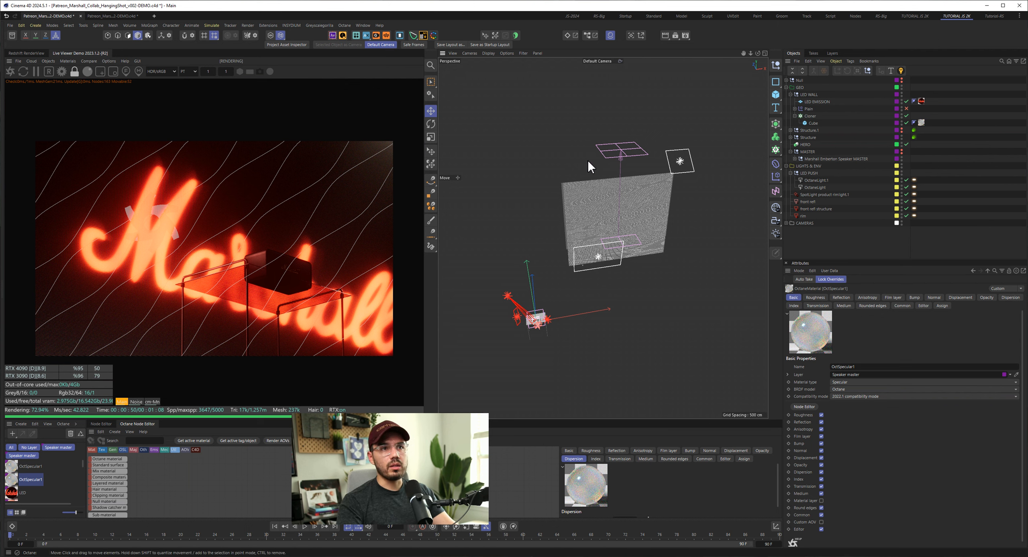
# - Select the Linear Field of the LED wall's Plain effector, toggle the effector, and inspect the cube wall from the side
pyautogui.click(622, 155)
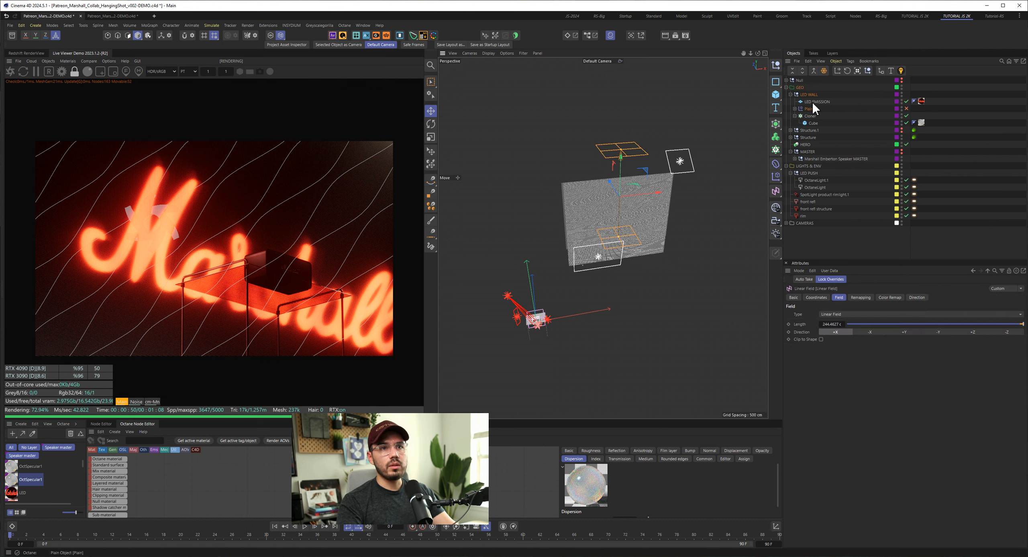
pyautogui.click(907, 108)
pyautogui.keyDown('alt'); pyautogui.moveTo(626, 208); pyautogui.dragTo(675, 212, button='right'); pyautogui.keyUp('alt')
pyautogui.moveTo(569, 211)
pyautogui.keyDown('alt'); pyautogui.mouseDown()
pyautogui.moveTo(630, 188)
pyautogui.moveTo(570, 221)
pyautogui.mouseUp(); pyautogui.keyUp('alt')
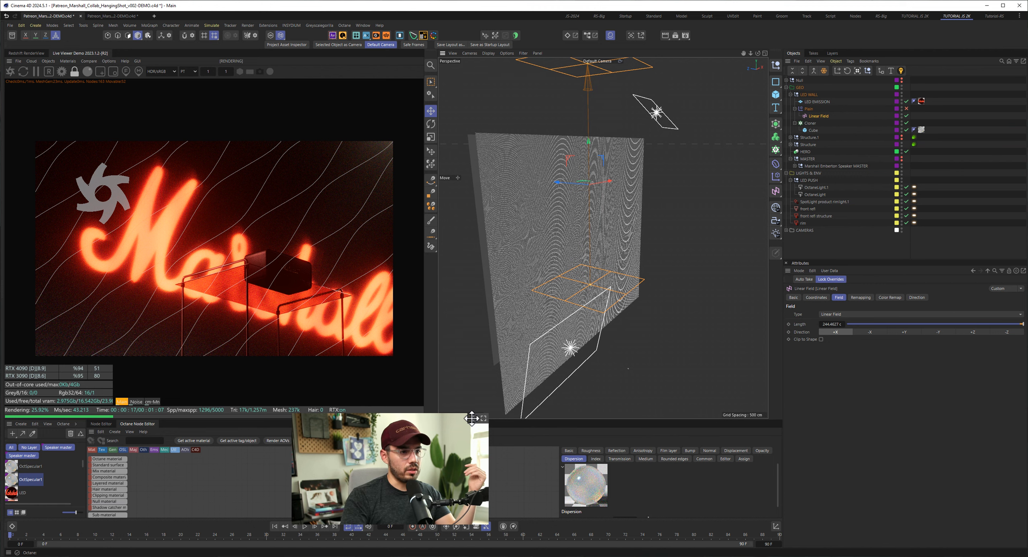
# - Bring up the reference board and view the finished red Marshall LED wall image alongside the other shots
pyautogui.moveTo(486, 442); pyautogui.dragTo(651, 120)
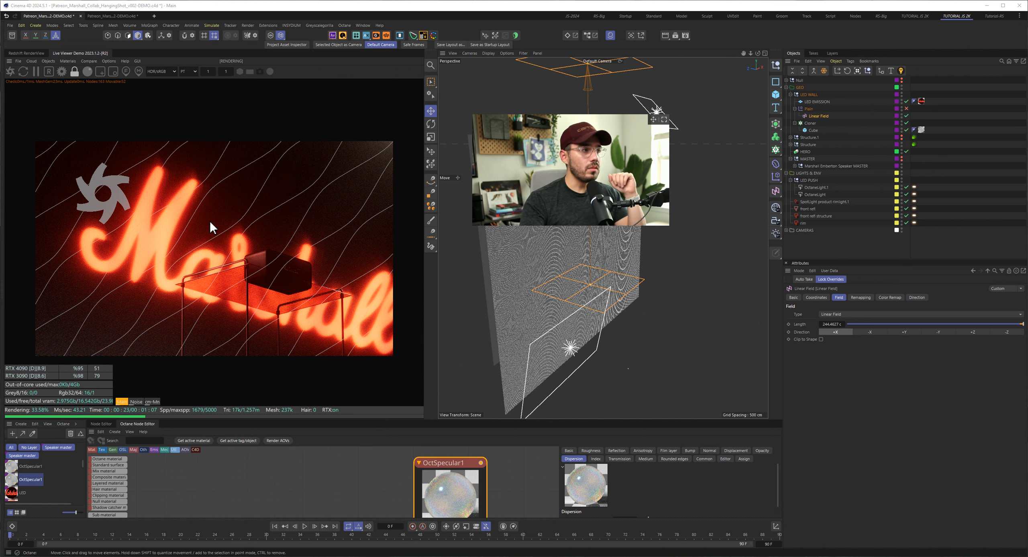
pyautogui.moveTo(0, 217); pyautogui.dragTo(514, 44)
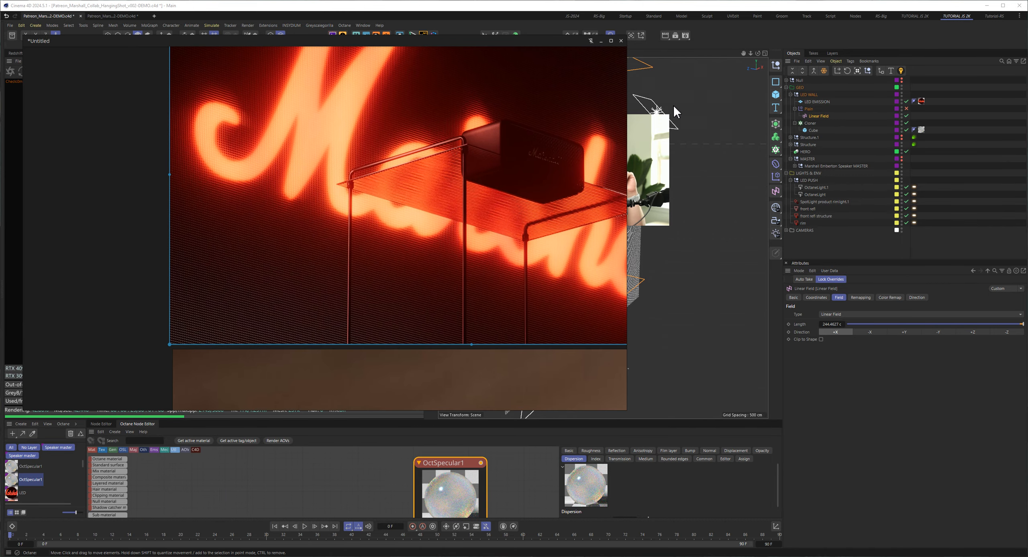
pyautogui.moveTo(654, 119); pyautogui.dragTo(985, 327)
pyautogui.scroll(-6, 486, 273)
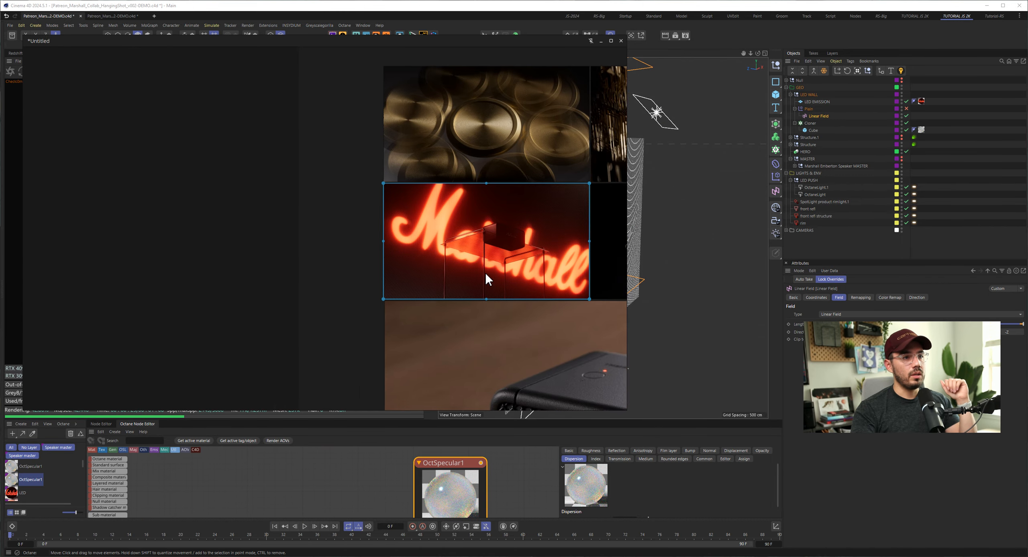
pyautogui.moveTo(486, 273); pyautogui.dragTo(289, 264, button='middle')
pyautogui.scroll(-4, 294, 250)
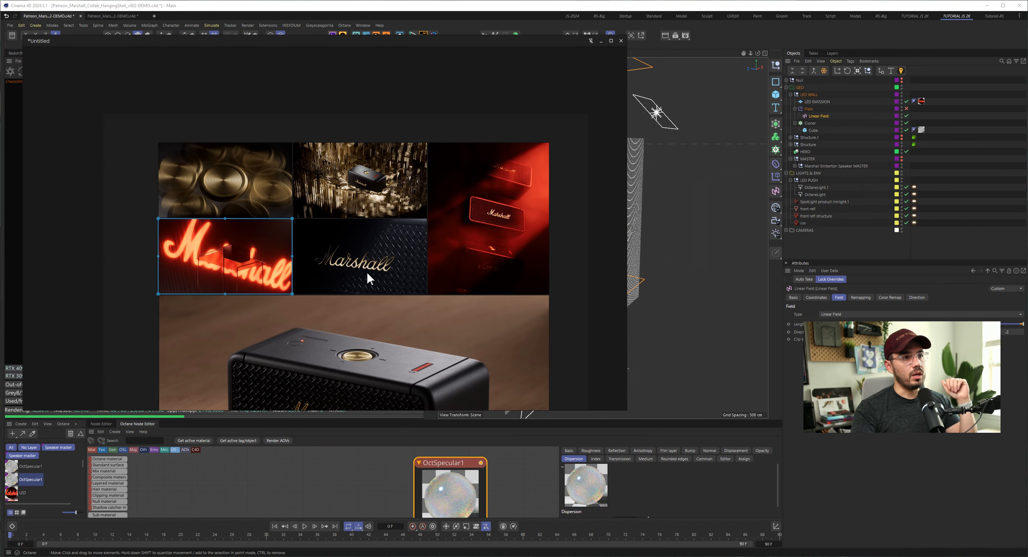
pyautogui.moveTo(366, 272); pyautogui.dragTo(345, 176, button='middle')
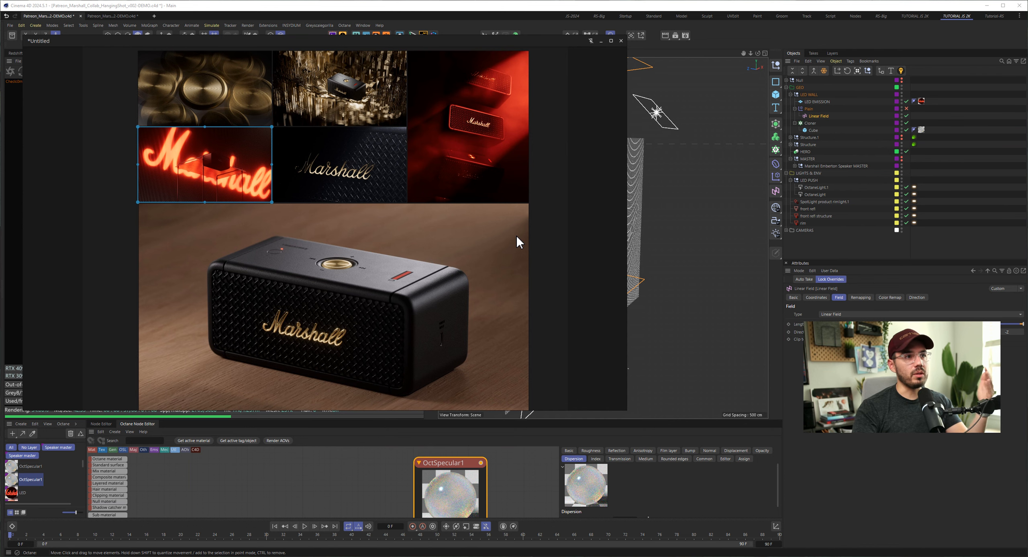
# - Examine the gold Marshall logo close-up on the reference board and compare it with the rest of the image series
pyautogui.scroll(6, 356, 183)
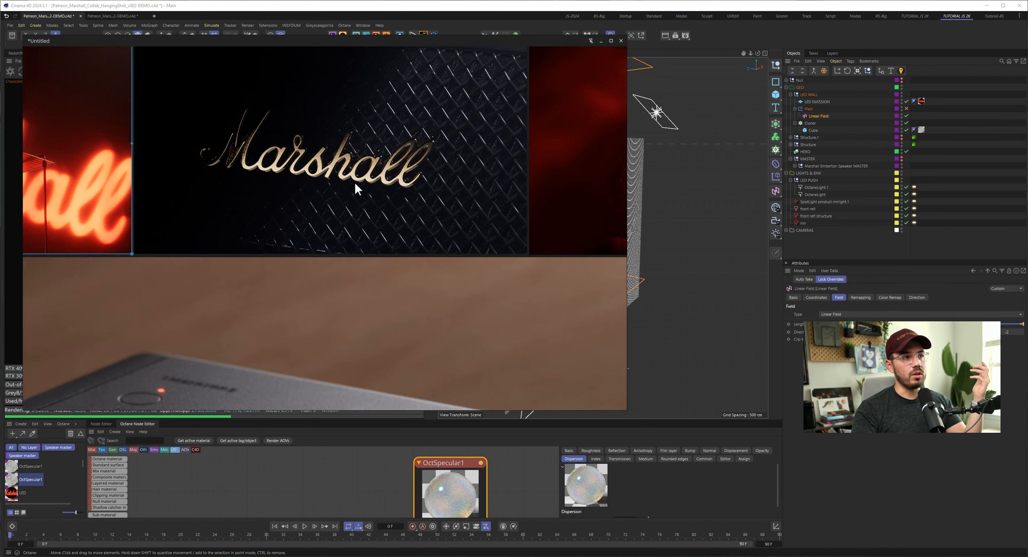
pyautogui.scroll(-5, 423, 207)
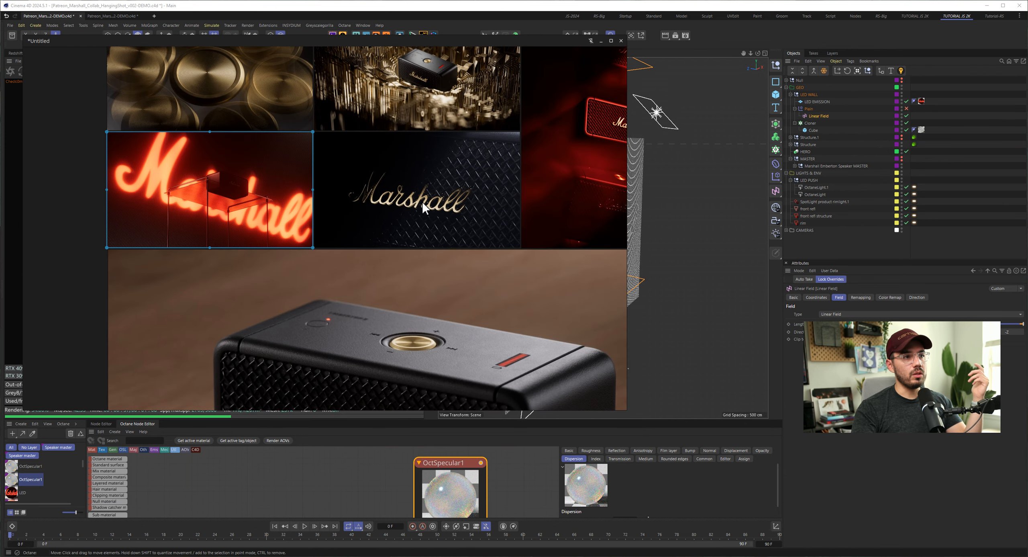
pyautogui.scroll(-1, 423, 207)
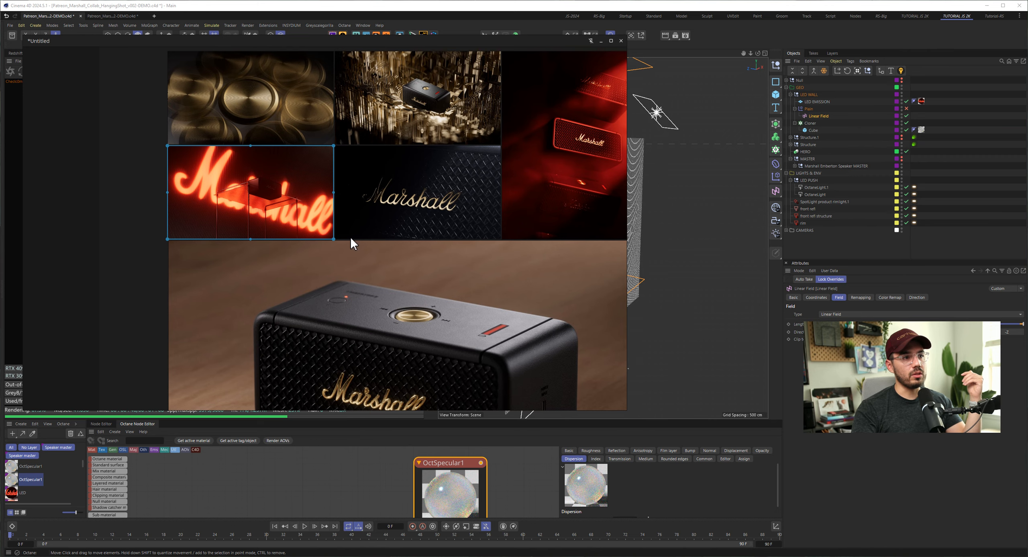
pyautogui.scroll(-5, 351, 238)
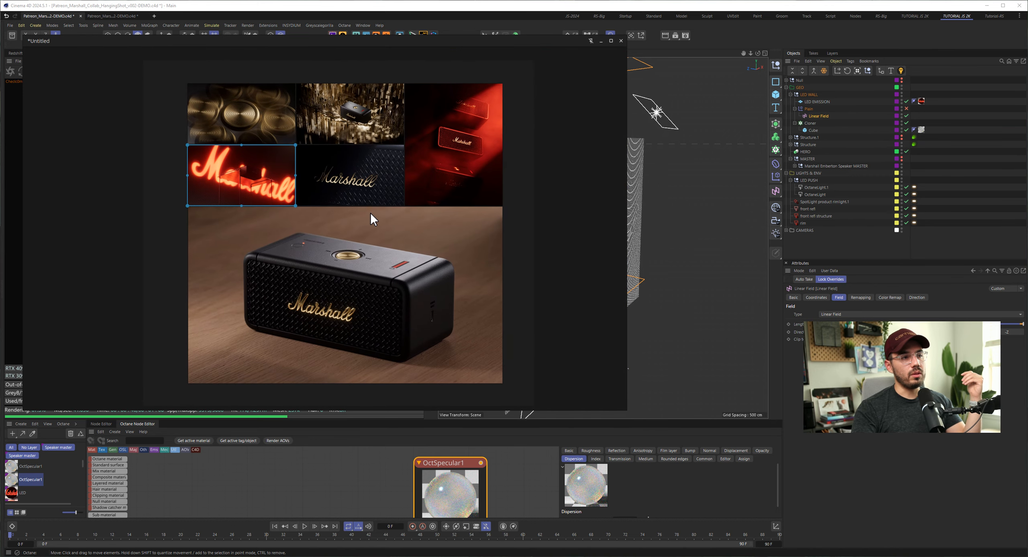
pyautogui.scroll(2, 371, 219)
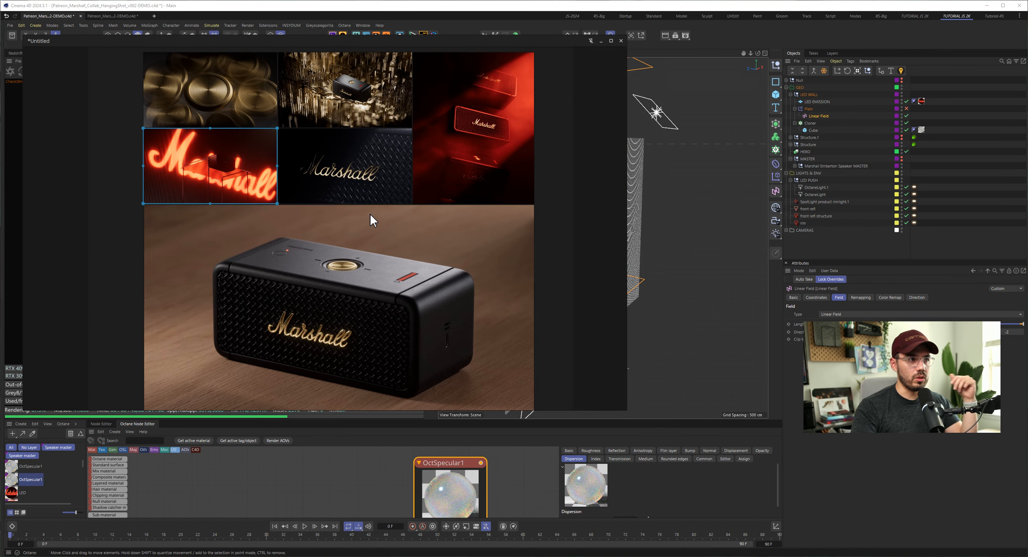